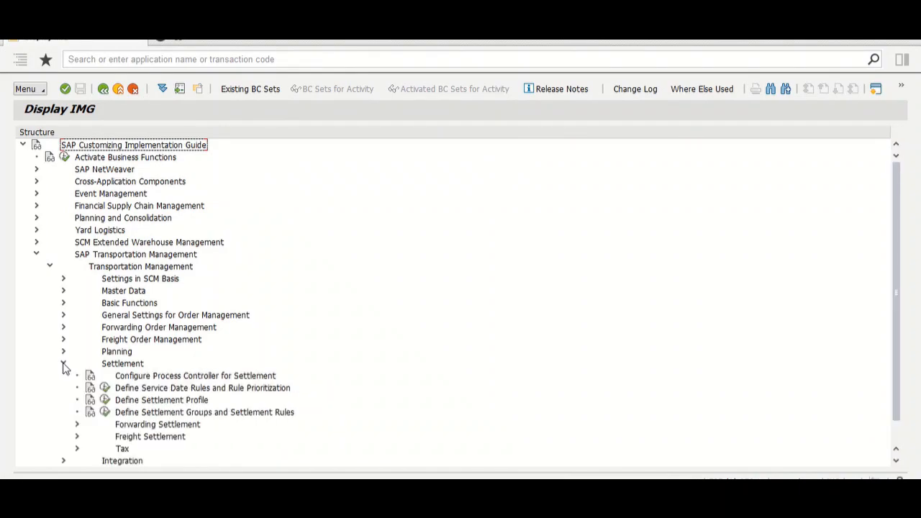
Step: Open the details of freight settlement document type 001 from the Freight Settlement customizing under Transportation Management
scroll(190, 381, "down", 2)
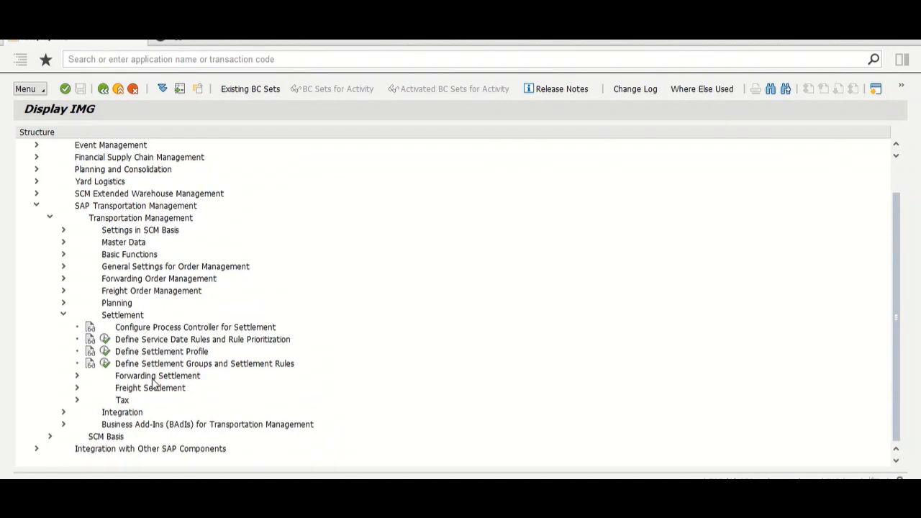
left_click(77, 388)
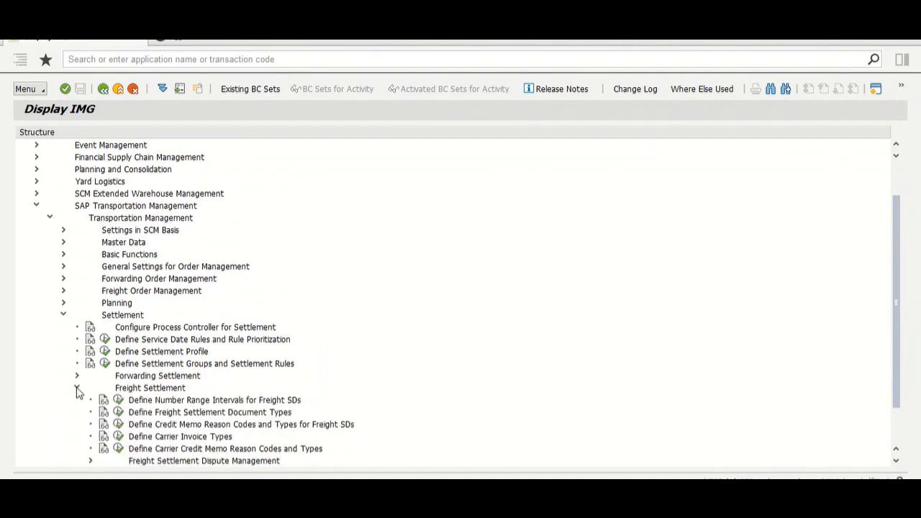
left_click(118, 414)
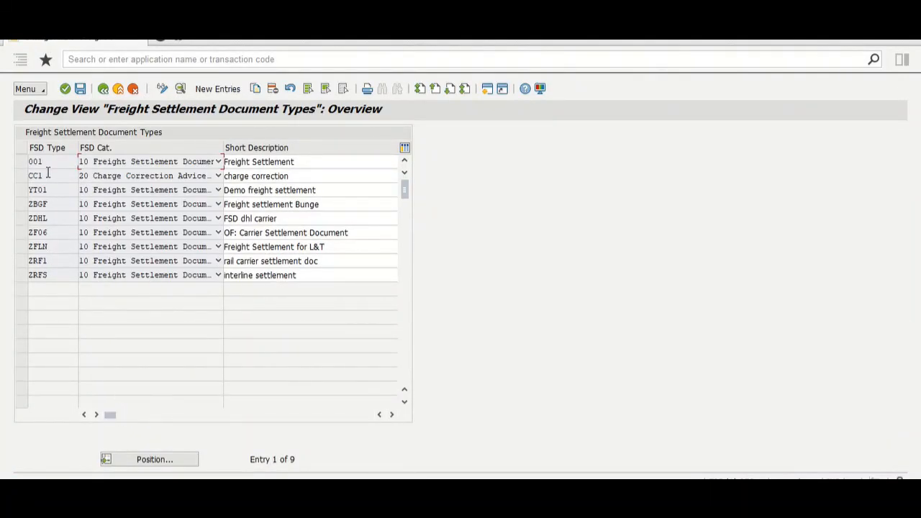
double_click(46, 166)
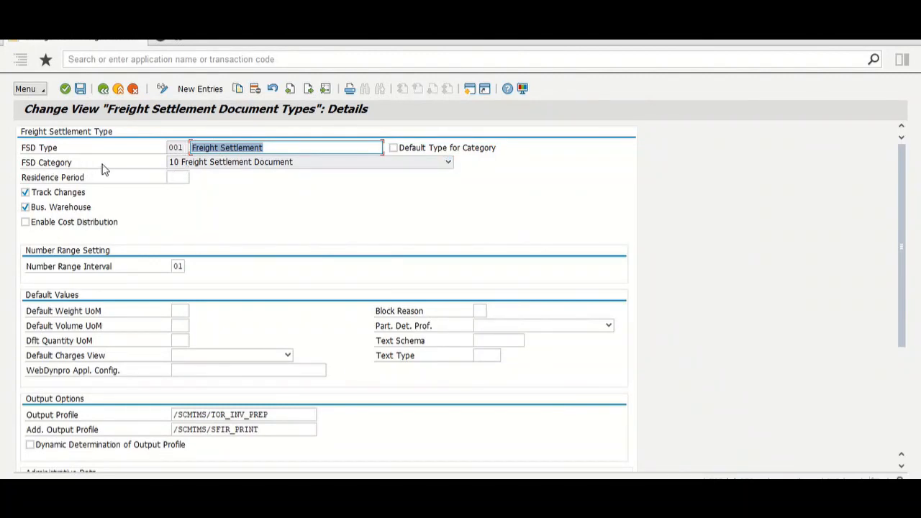
Step: Examine the FSD category options, residence period, number range interval, default weight unit and default charges view options of type 001
left_click(448, 162)
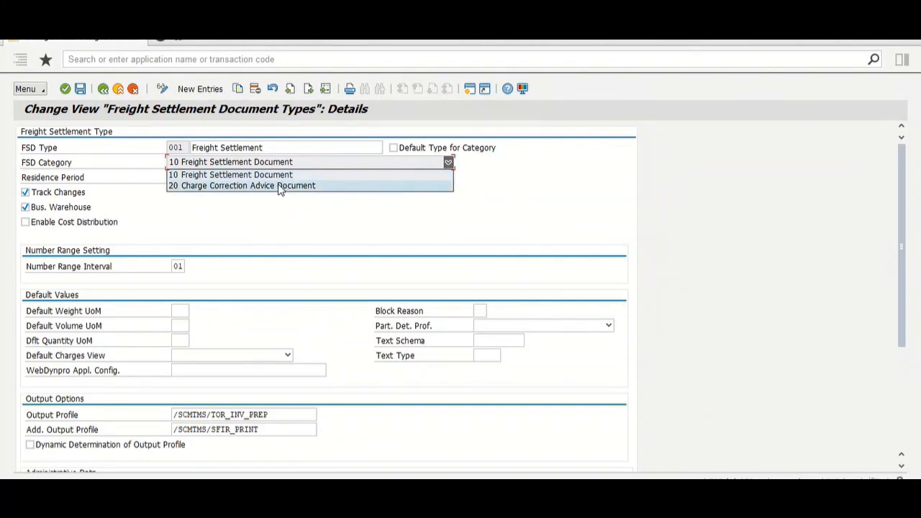
left_click(241, 208)
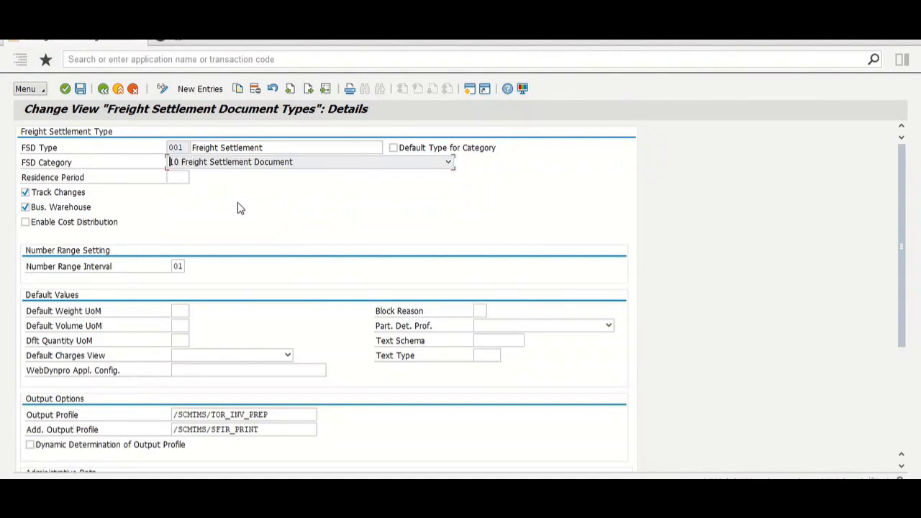
left_click(179, 177)
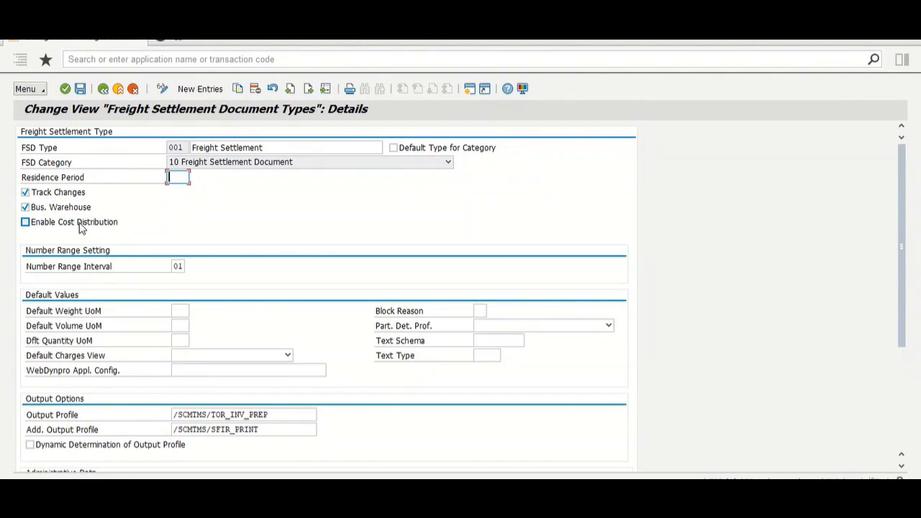
left_click(183, 266)
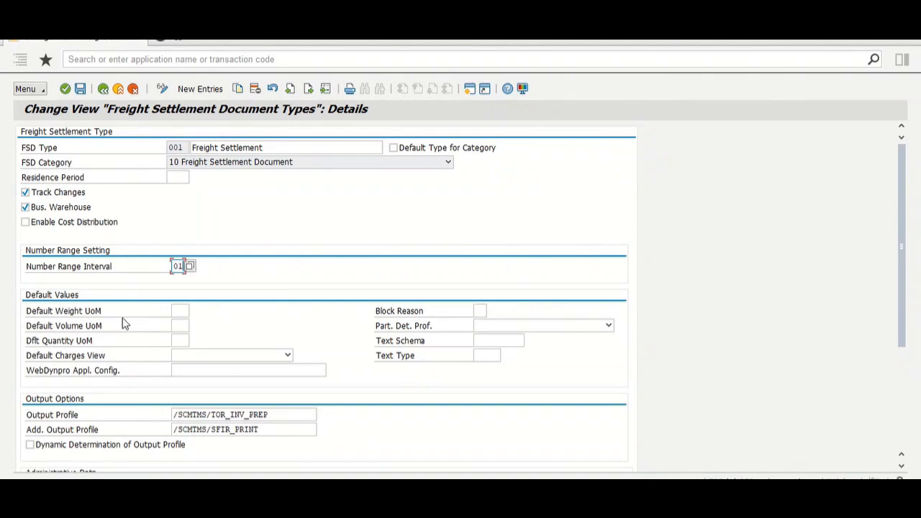
left_click(187, 310)
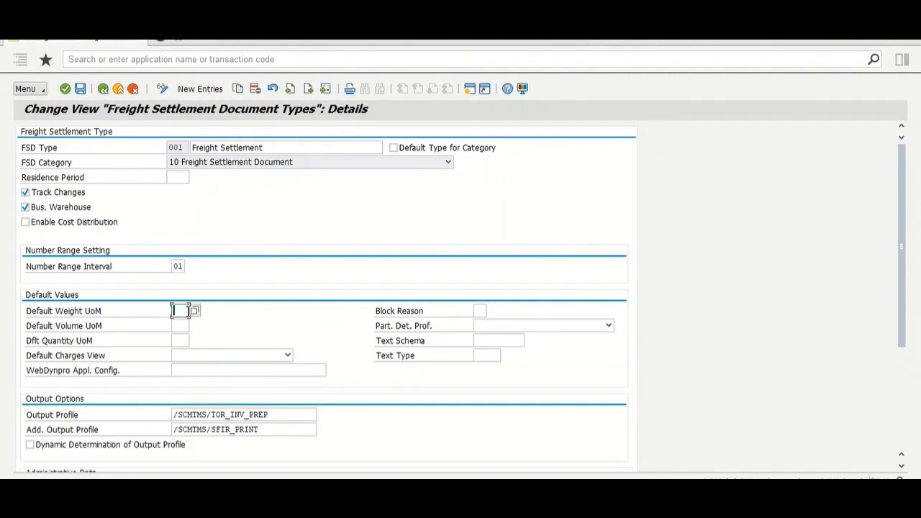
left_click(189, 355)
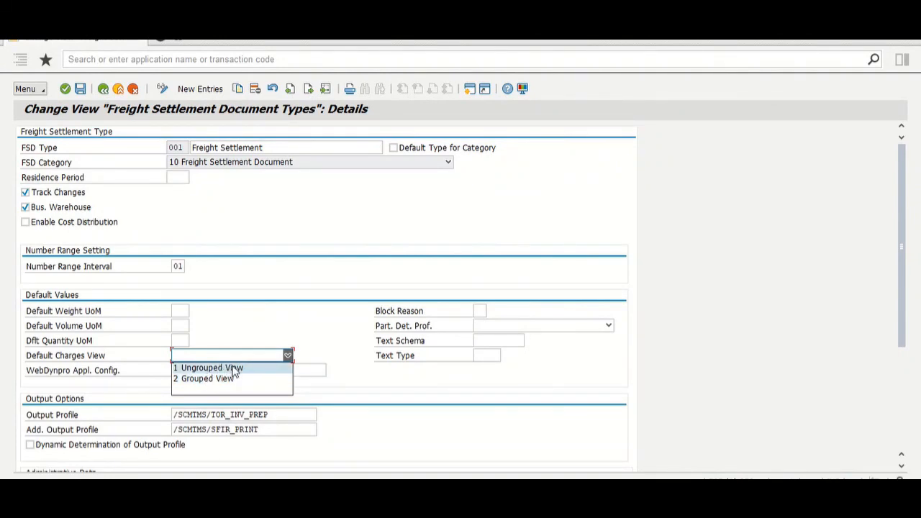
left_click(261, 326)
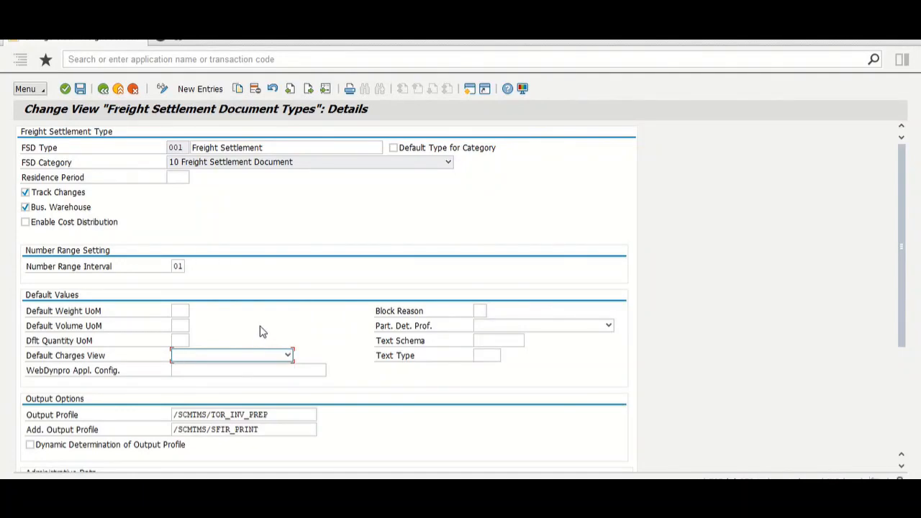
Step: Examine the block reason, partner determination profile, text schema and text type defaults of the settlement document type
left_click(481, 310)
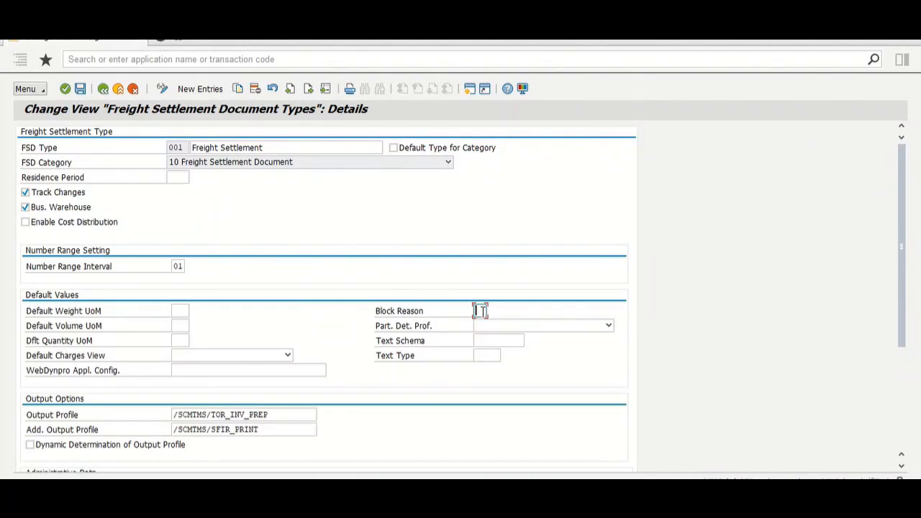
left_click(495, 330)
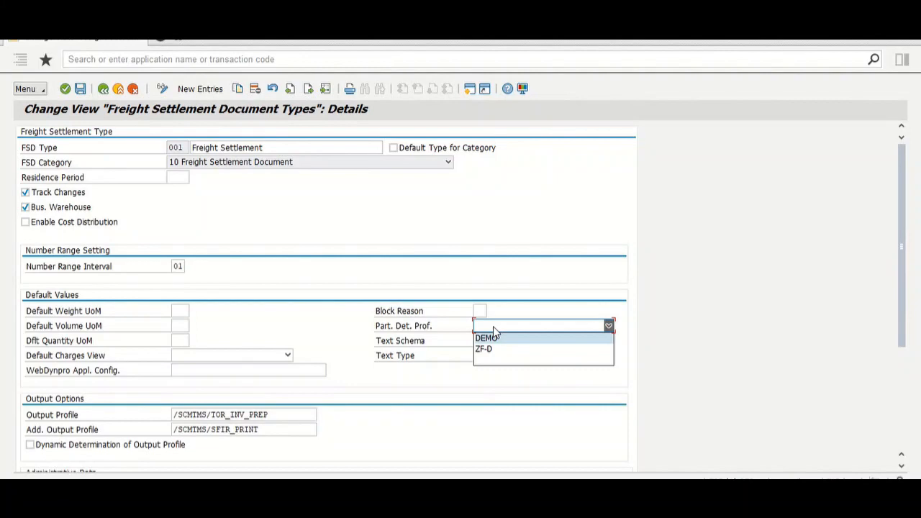
left_click(672, 331)
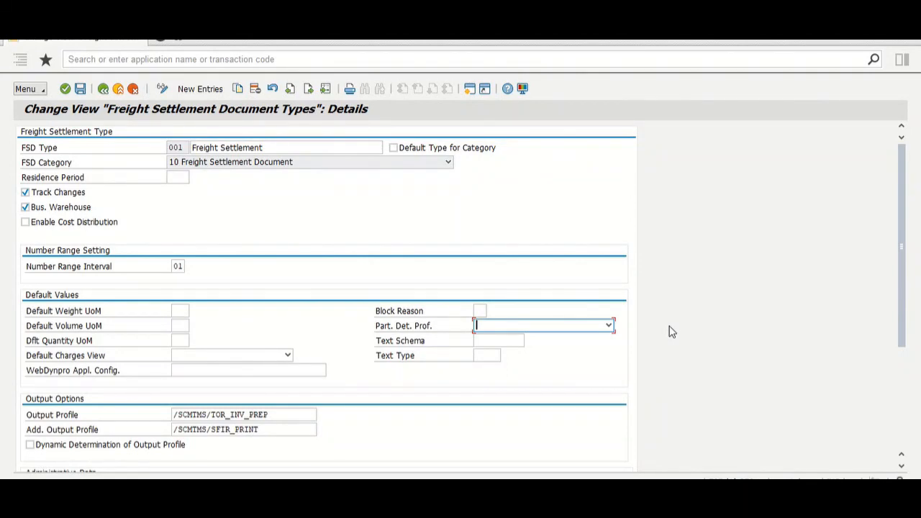
left_click(502, 338)
left_click(497, 355)
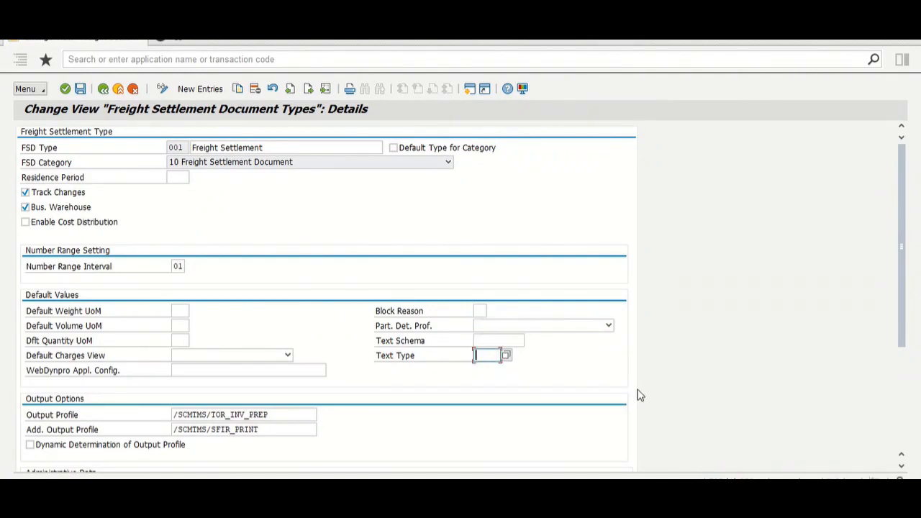
Step: Review the settlement type's administrative data and its output profile and additional output profile
scroll(638, 395, "down", 2)
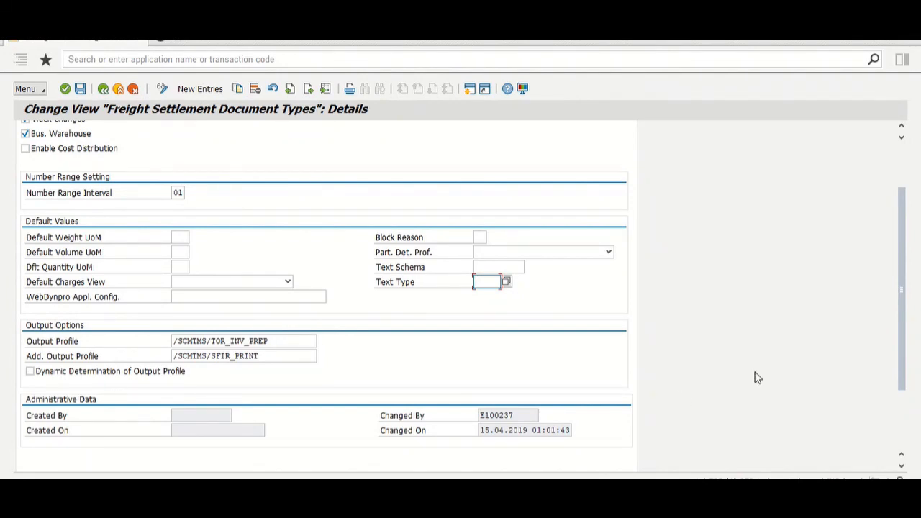
left_click_drag(907, 338, 901, 251)
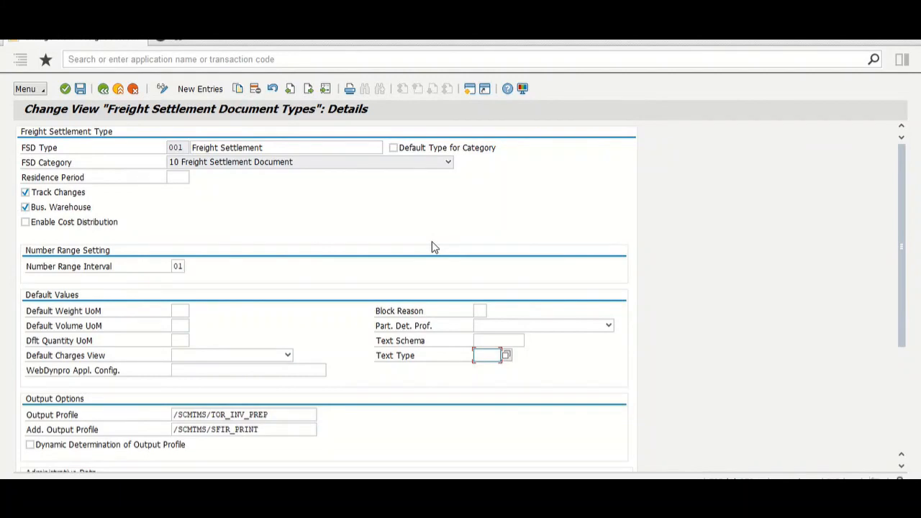
left_click(287, 414)
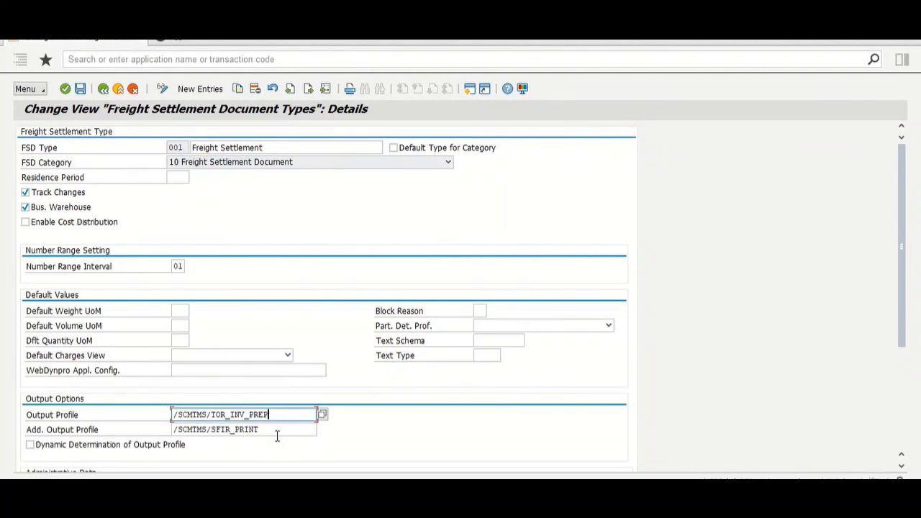
left_click(278, 432)
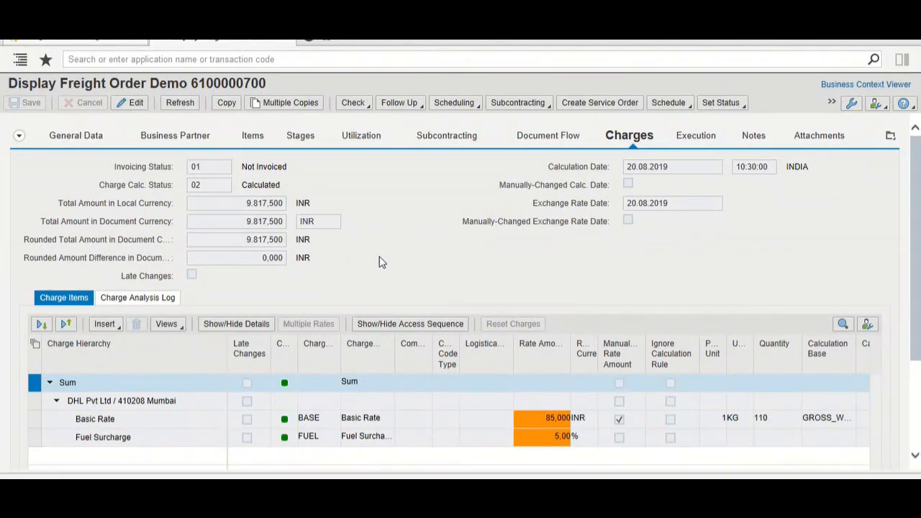
Step: Switch to the Display IMG window and open the details of freight order type ZD10 under Freight Order Management
key("alt+Tab")
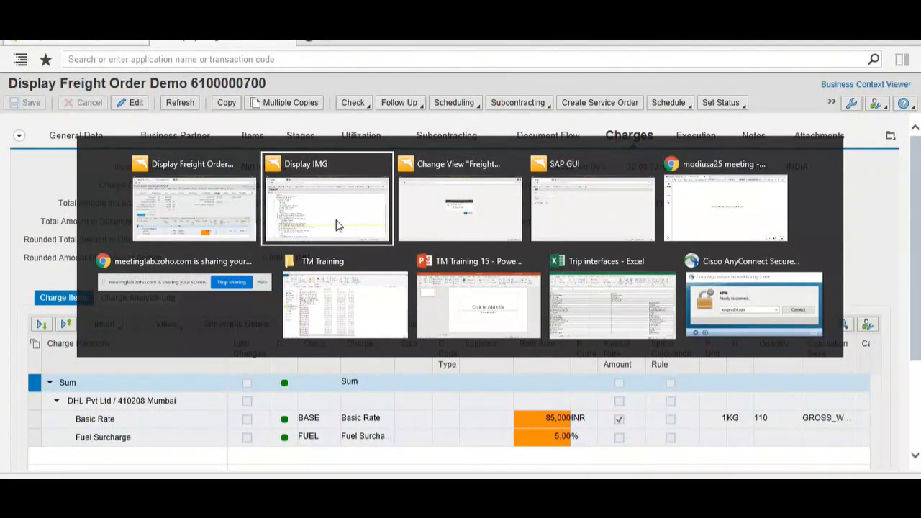
left_click(338, 226)
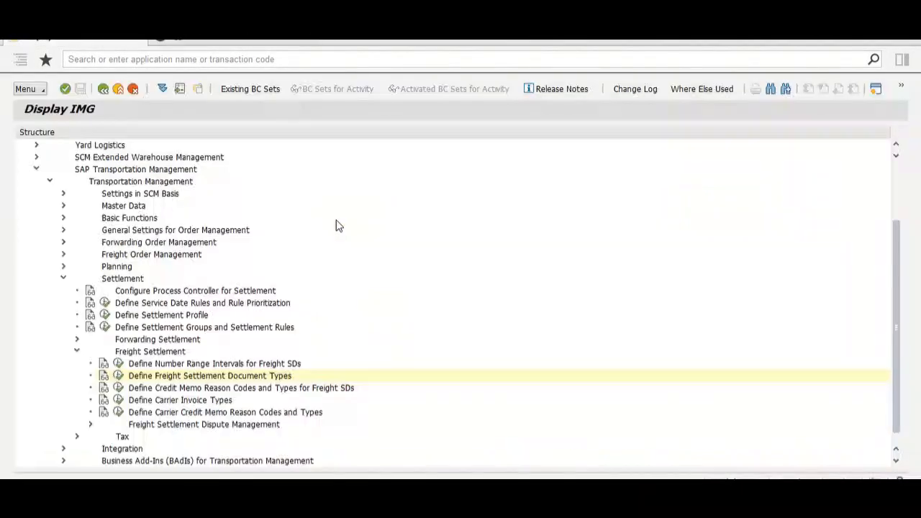
left_click(62, 254)
left_click(76, 339)
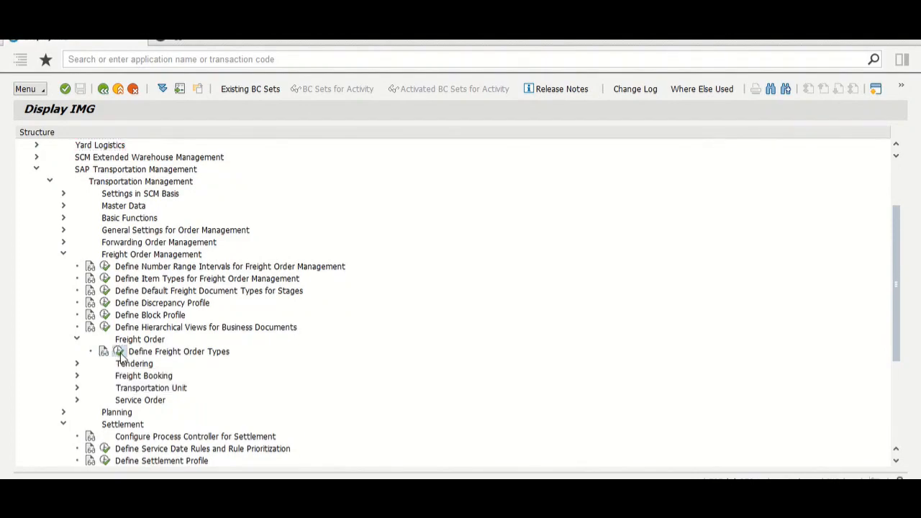
left_click(119, 353)
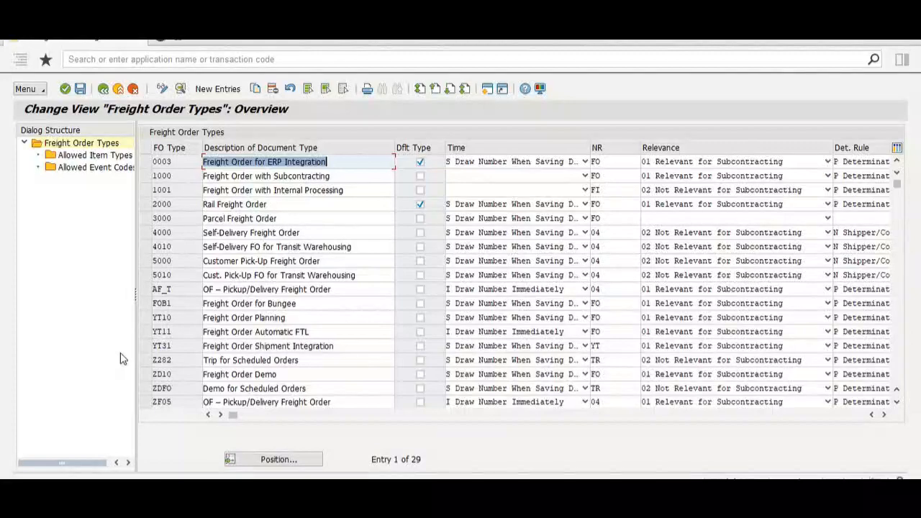
double_click(173, 372)
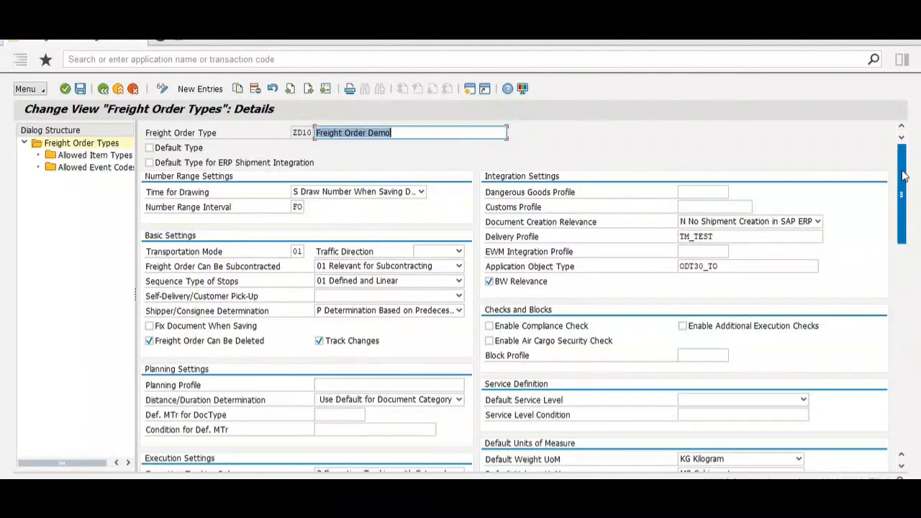
Step: Check the default FSD type in the freight order type's charge calculation and settlement document settings
left_click_drag(903, 177, 920, 374)
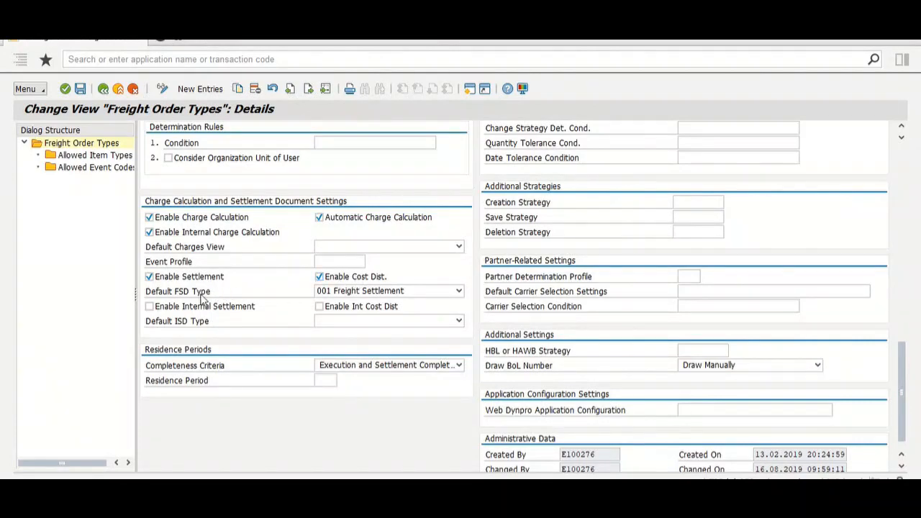
left_click(154, 294)
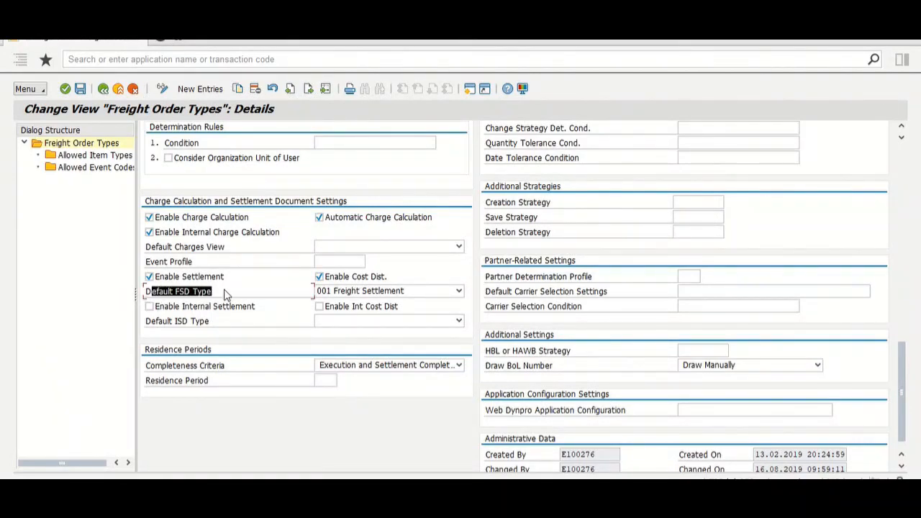
left_click(363, 291)
left_click(365, 295)
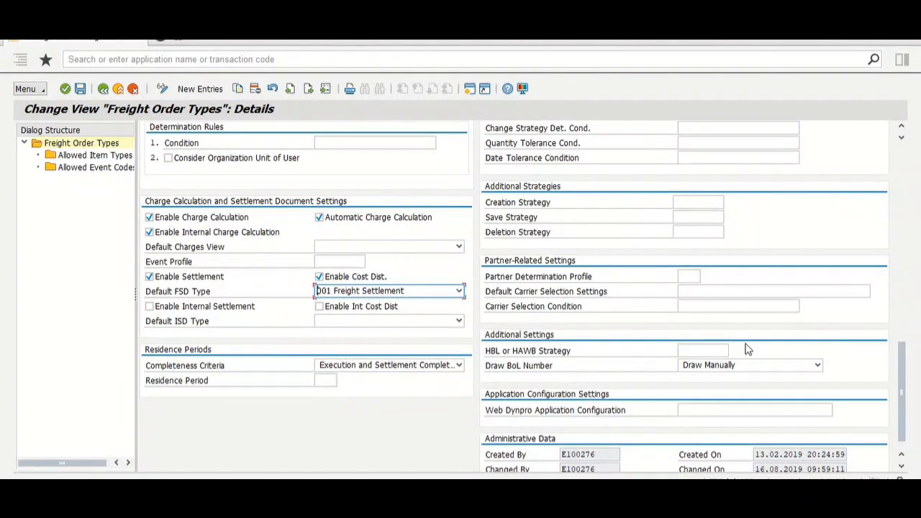
left_click_drag(907, 373, 904, 155)
Step: Switch back to the demo freight order and create a freight settlement document from it
key("alt+Tab")
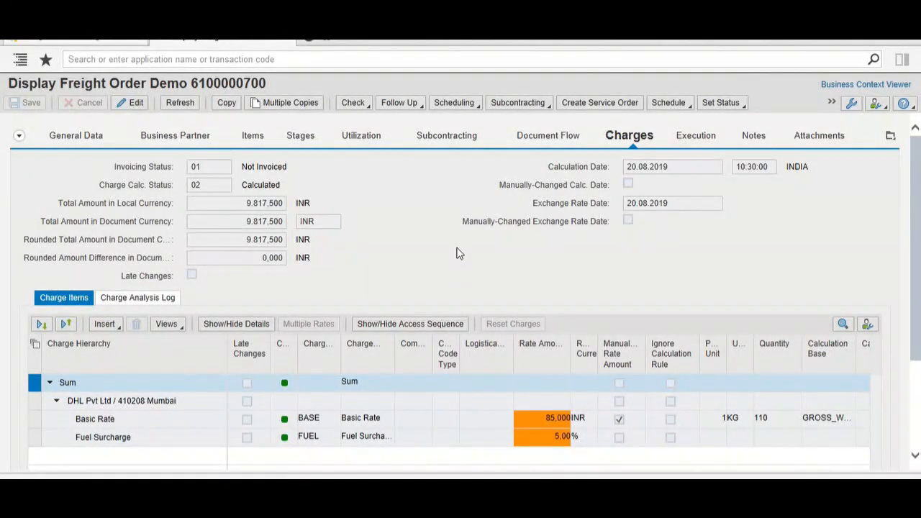
scroll(458, 252, "down", 1)
scroll(604, 145, "up", 1)
left_click(832, 104)
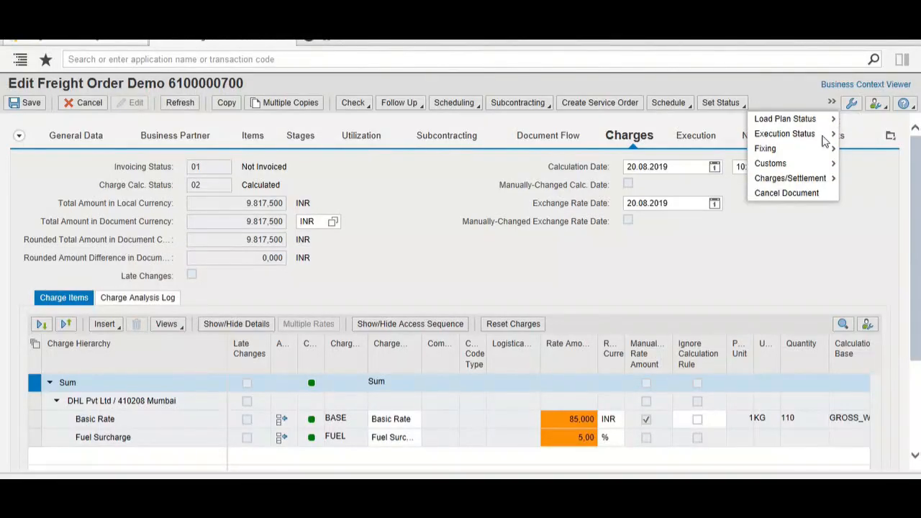
mouse_move(807, 184)
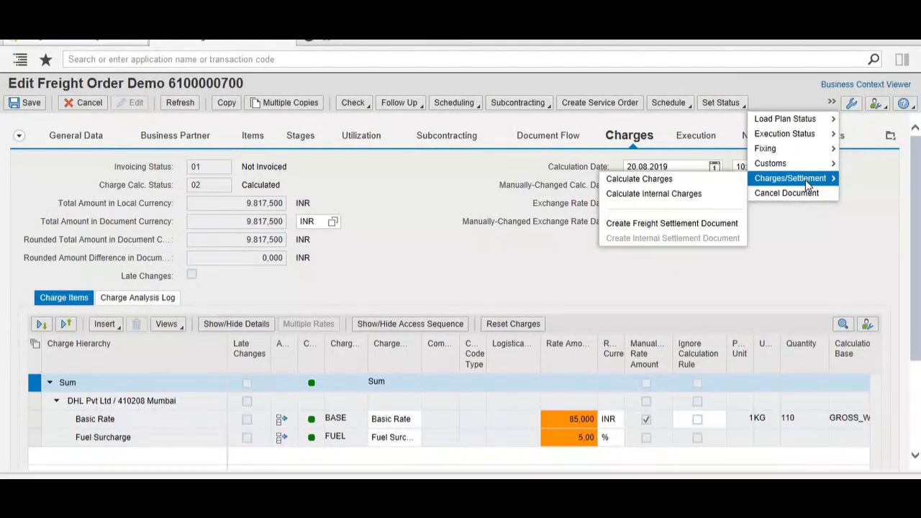
left_click(730, 223)
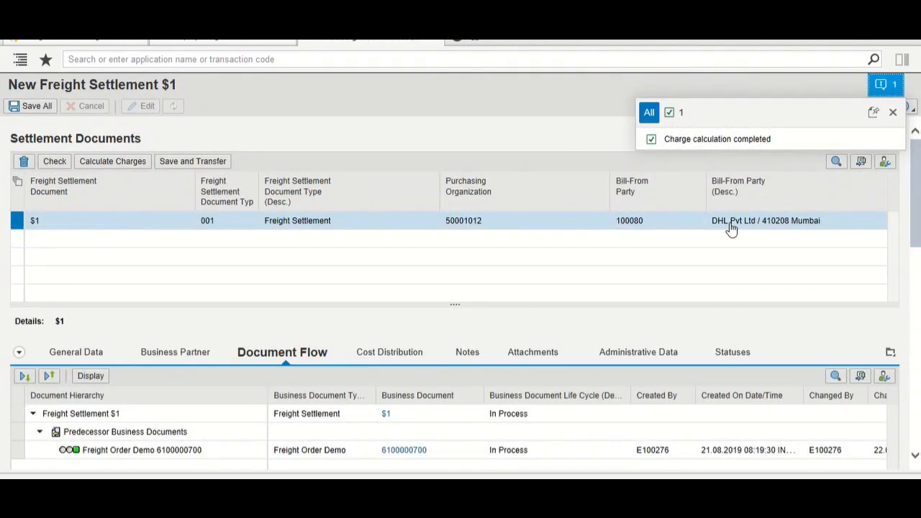
Step: Compare the source freight order with the new freight settlement and display the settlement's general data
left_click(894, 113)
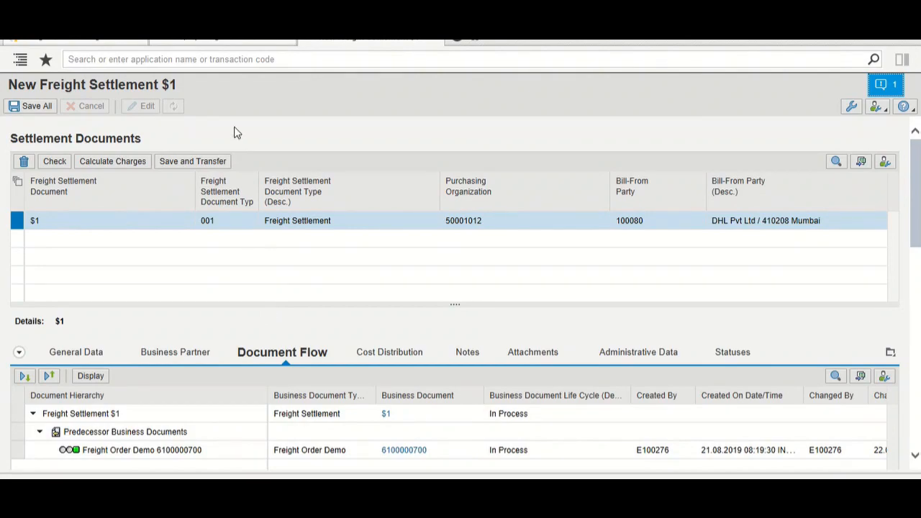
left_click(227, 43)
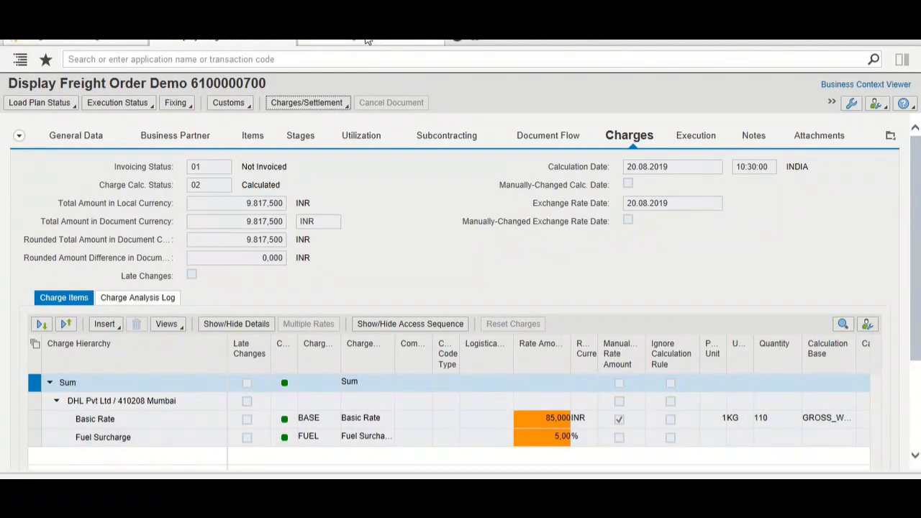
left_click(392, 43)
scroll(416, 329, "down", 3)
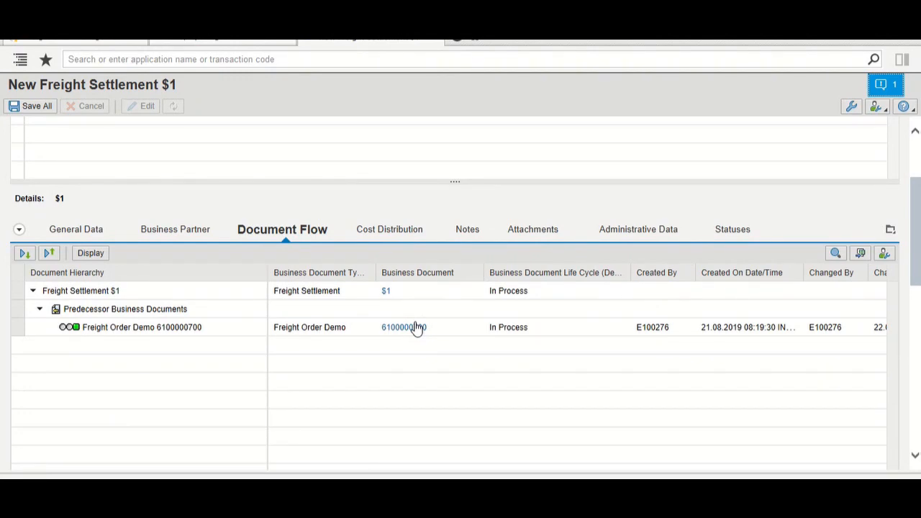
left_click(73, 232)
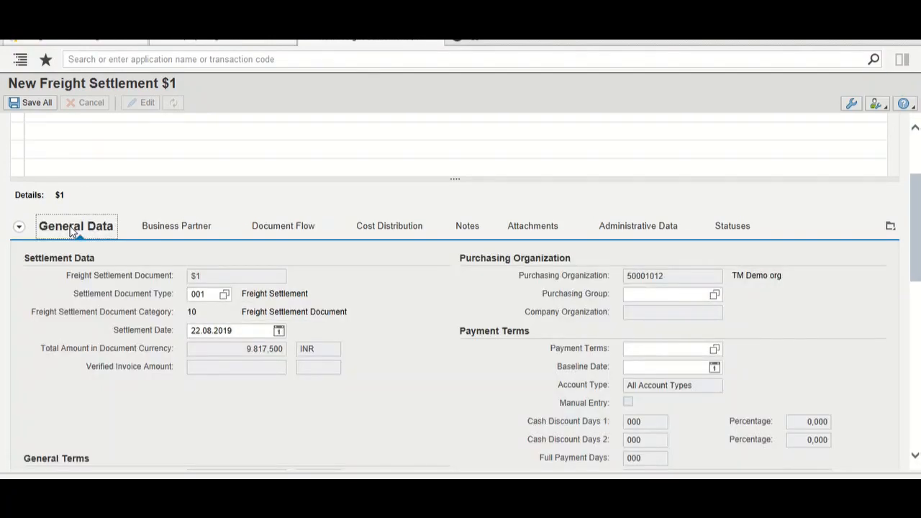
Step: Examine the new freight settlement's general terms and charge items, and display its assigned orders
scroll(384, 324, "down", 3)
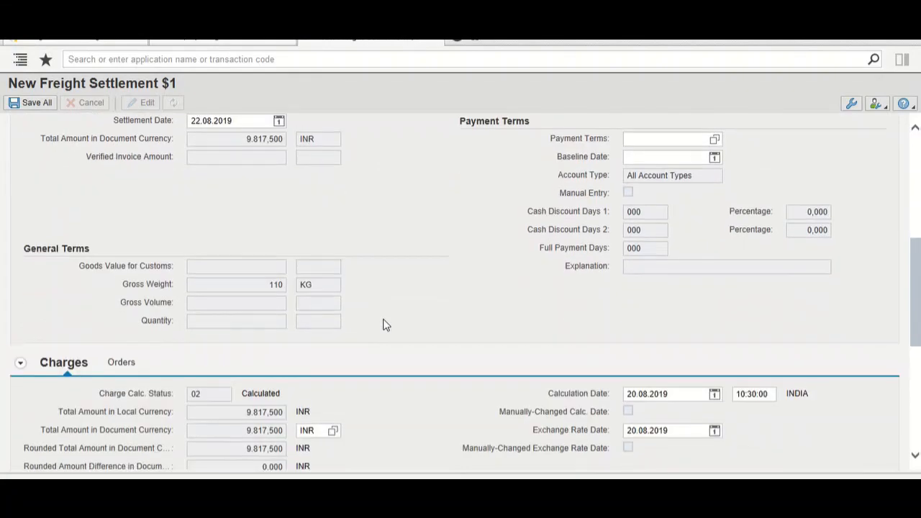
scroll(384, 324, "down", 1)
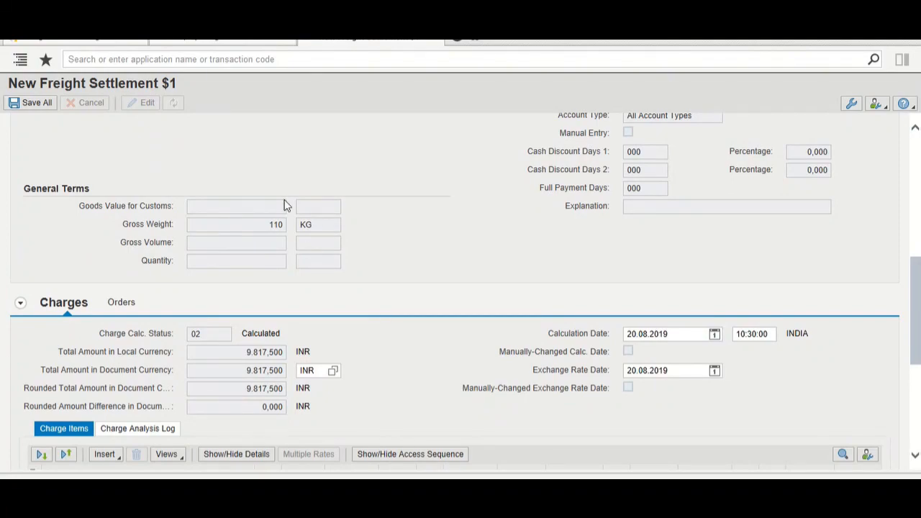
scroll(364, 347, "down", 2)
scroll(363, 347, "down", 2)
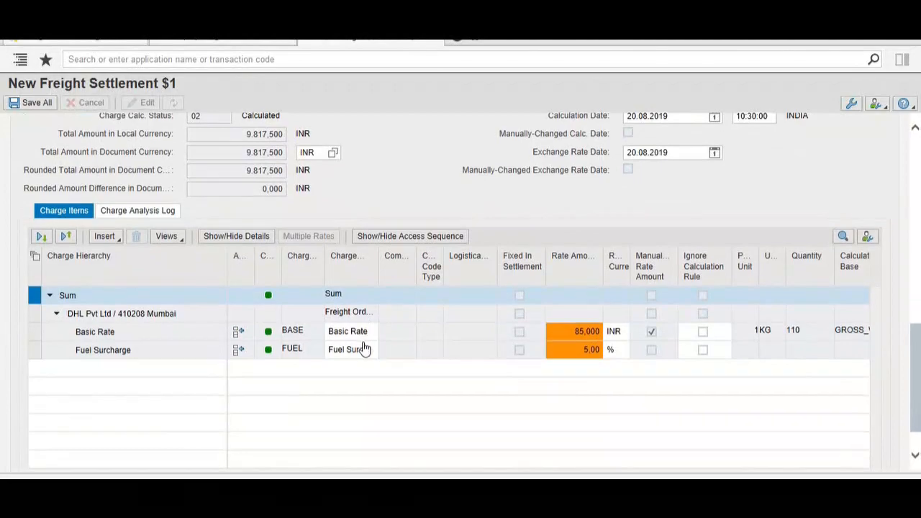
scroll(364, 346, "up", 2)
scroll(365, 349, "up", 2)
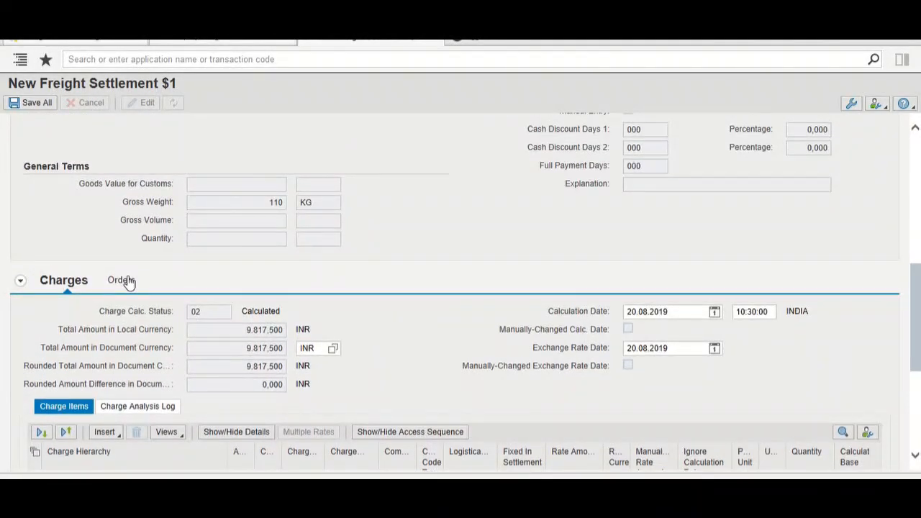
left_click(126, 280)
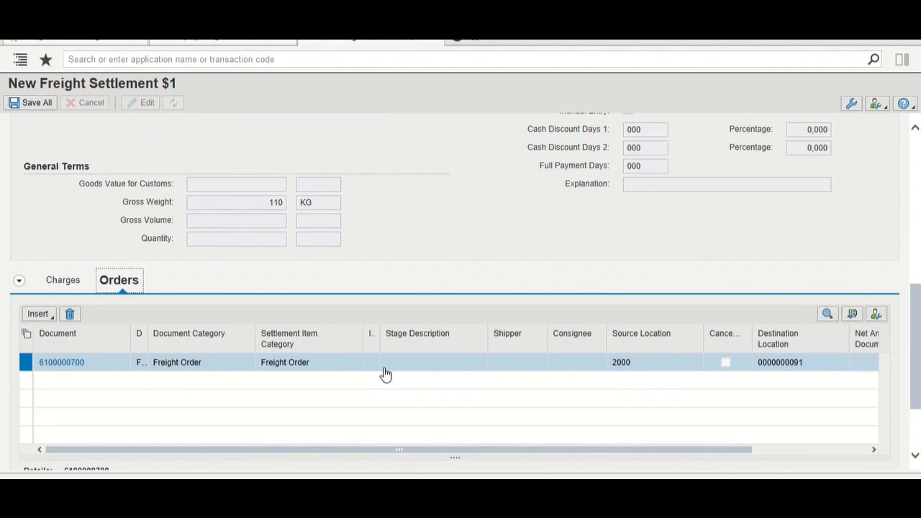
Step: Display the freight settlement's business partners and try to widen the party role column
scroll(414, 240, "up", 3)
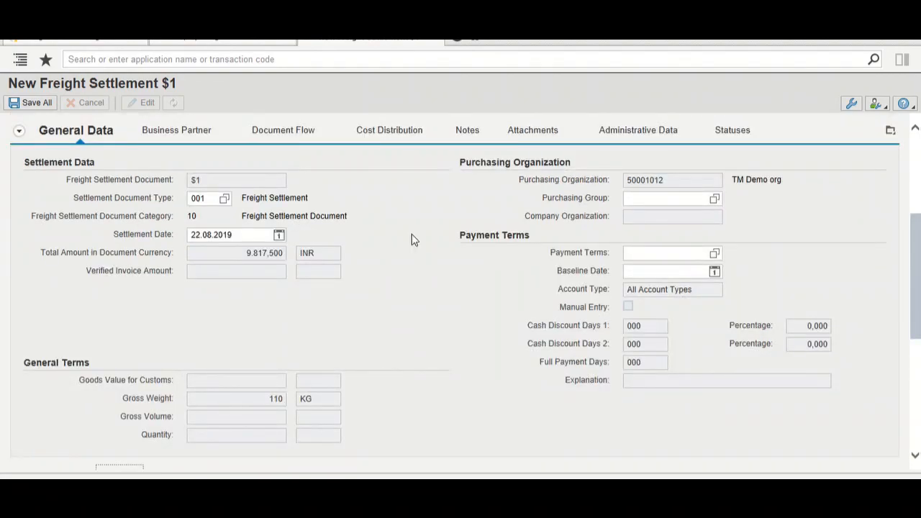
scroll(412, 234, "up", 3)
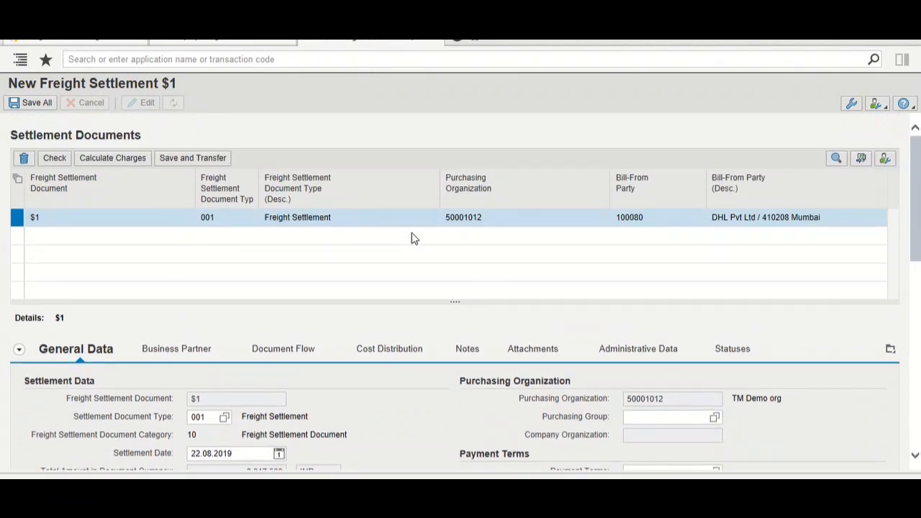
scroll(414, 239, "down", 2)
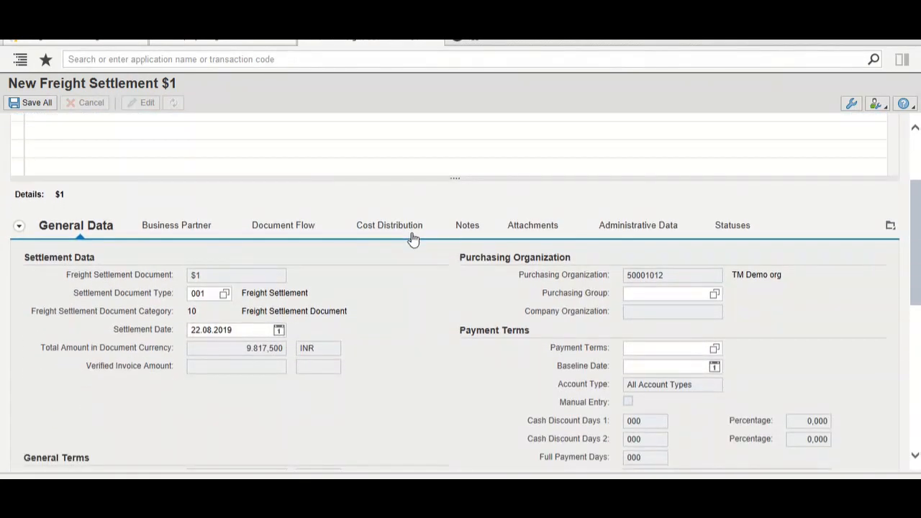
scroll(414, 238, "down", 1)
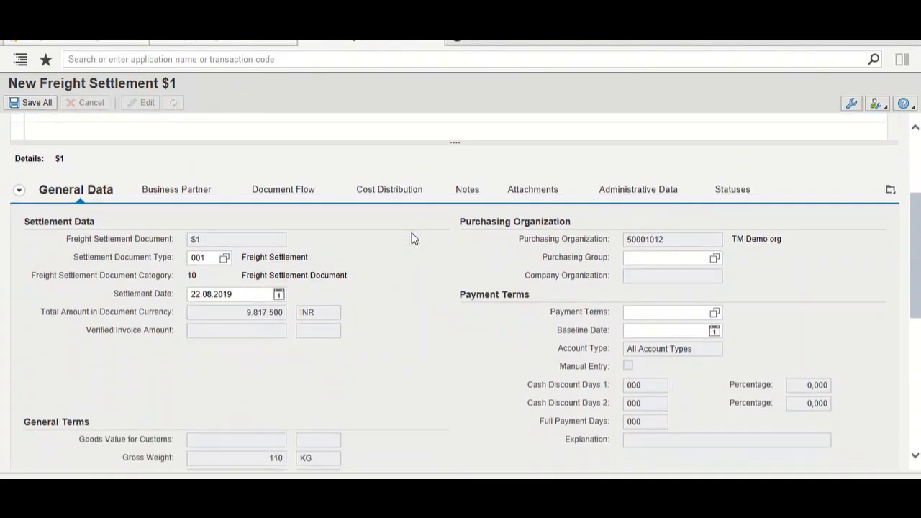
left_click(180, 191)
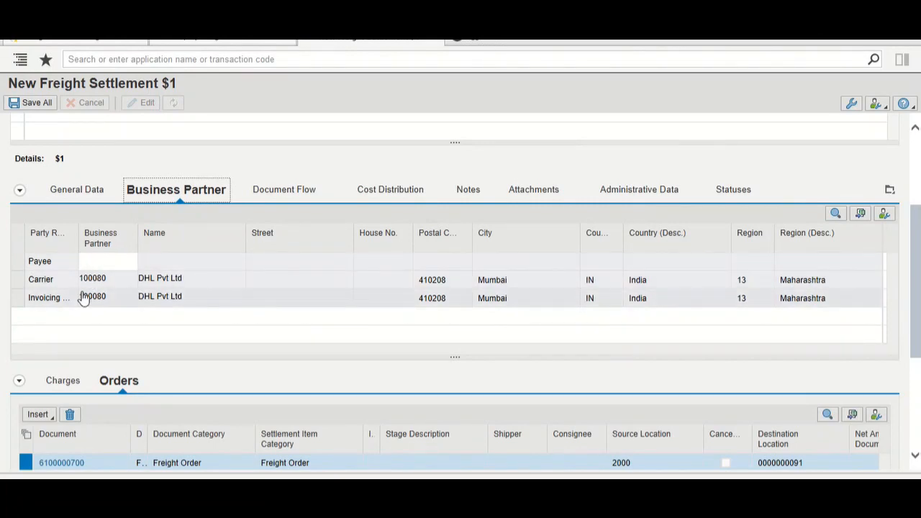
left_click_drag(76, 231, 101, 239)
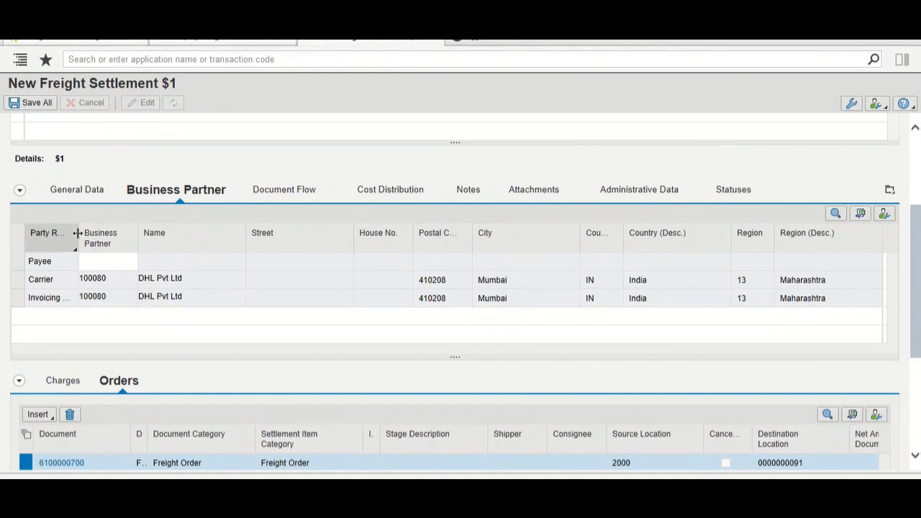
left_click_drag(78, 234, 136, 231)
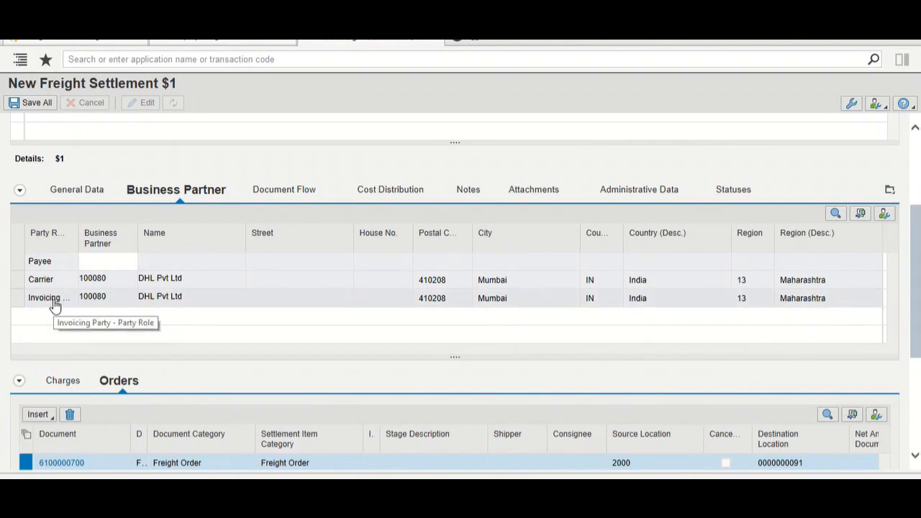
Step: Return to the settlement's general data and check its purchasing organization
left_click(70, 189)
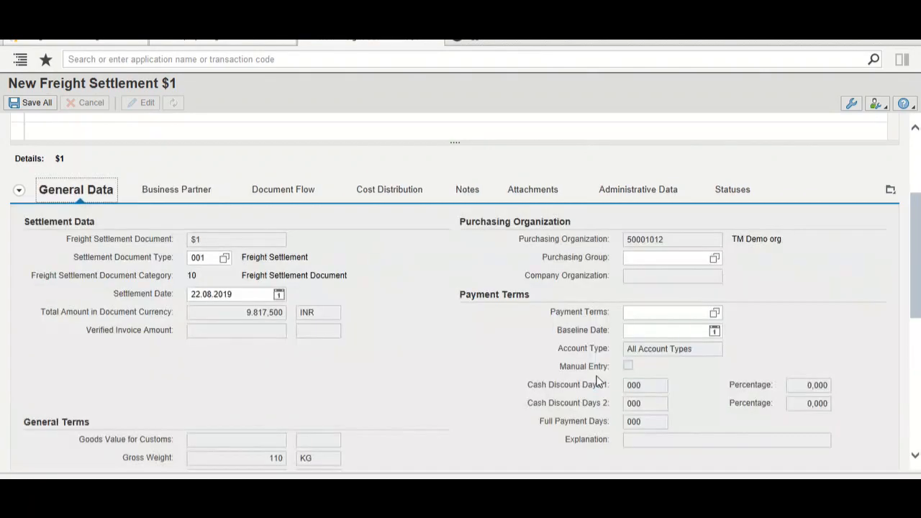
double_click(662, 241)
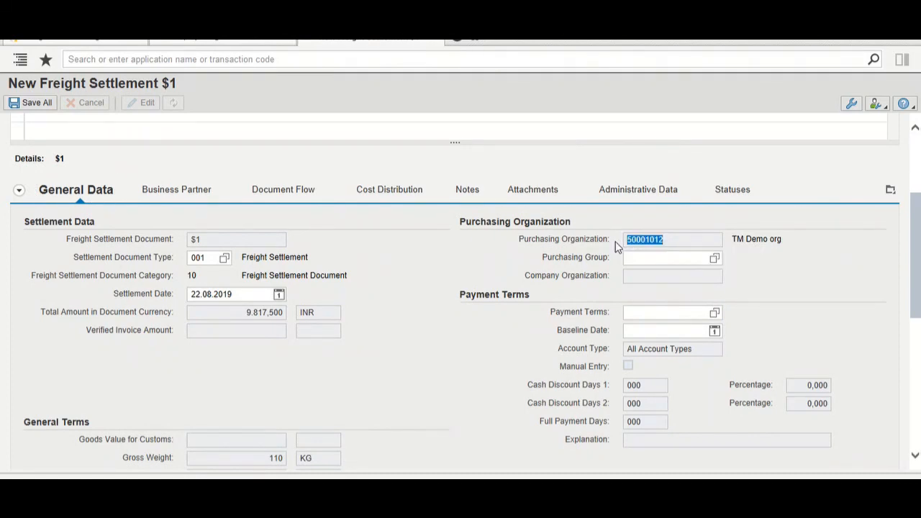
left_click(674, 243)
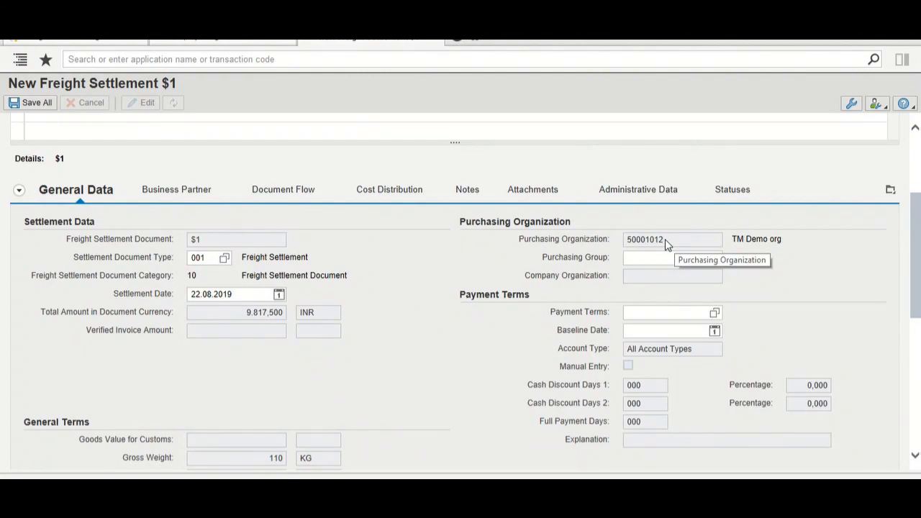
Step: Recheck the settlement's order details and charge items, and save the freight settlement document
scroll(513, 285, "down", 10)
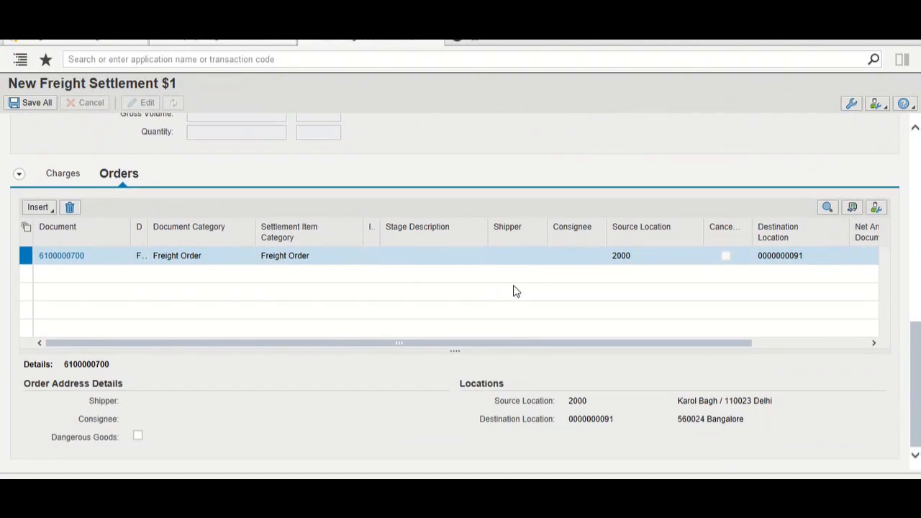
scroll(515, 291, "up", 4)
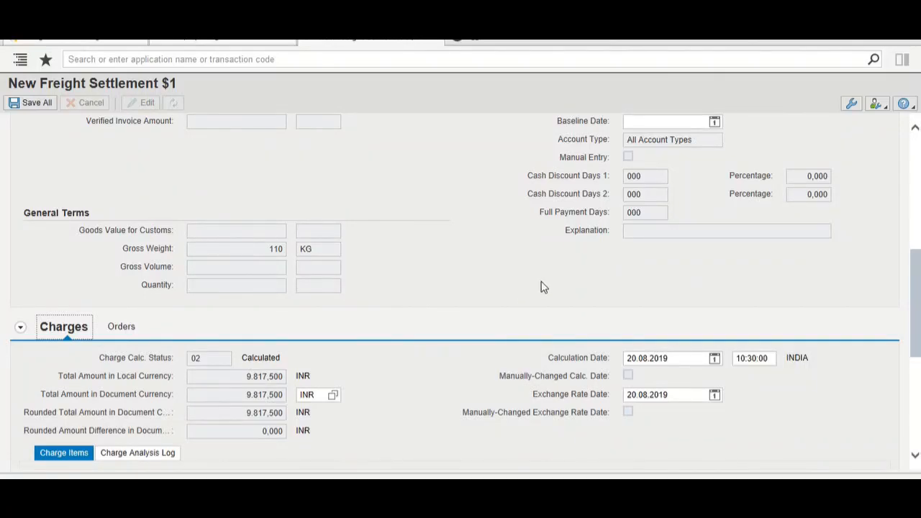
scroll(541, 287, "down", 7)
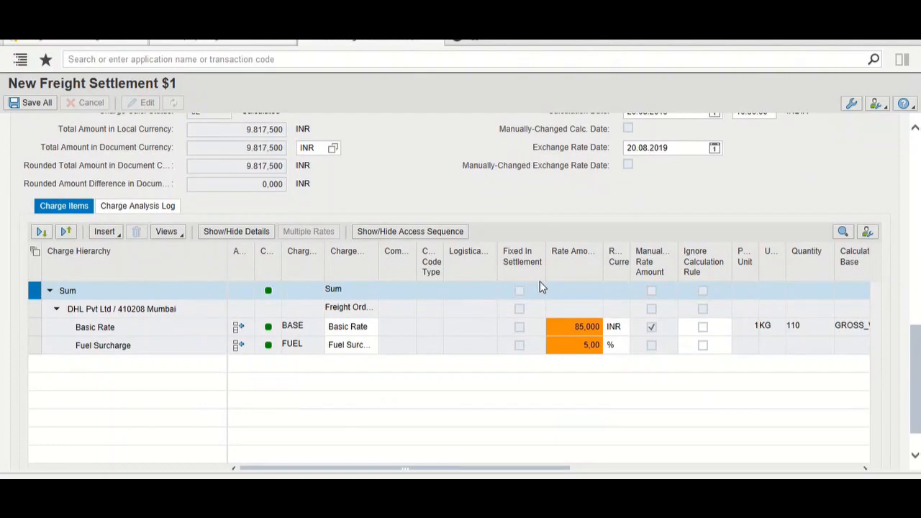
scroll(541, 286, "up", 15)
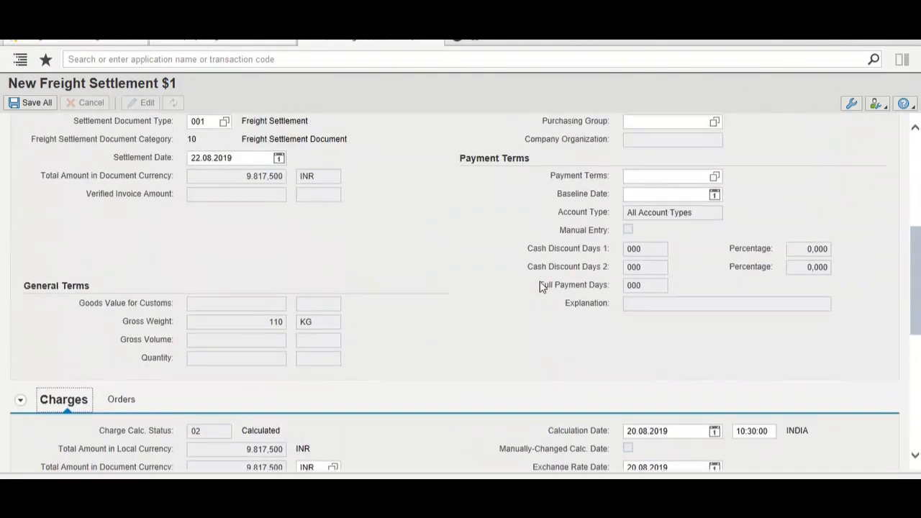
scroll(542, 284, "up", 2)
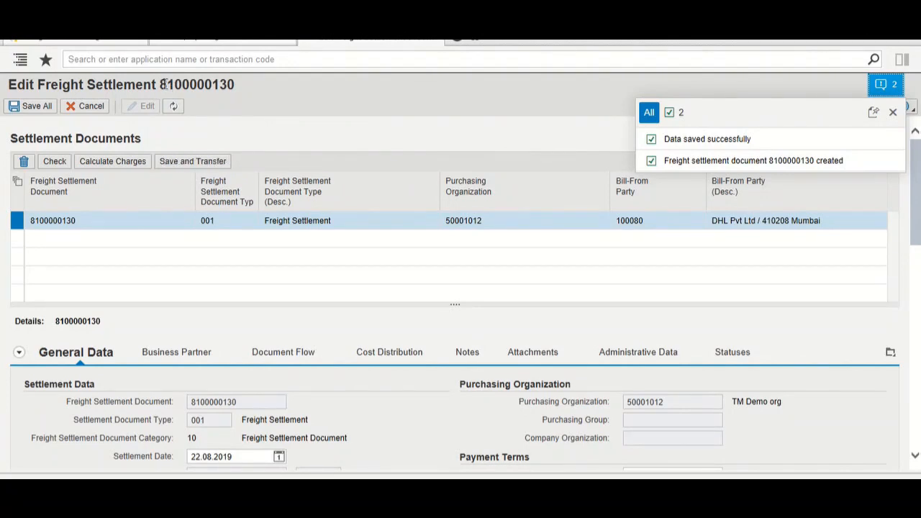
Step: Examine the saved freight settlement's document number, general data and charges
left_click_drag(159, 85, 237, 86)
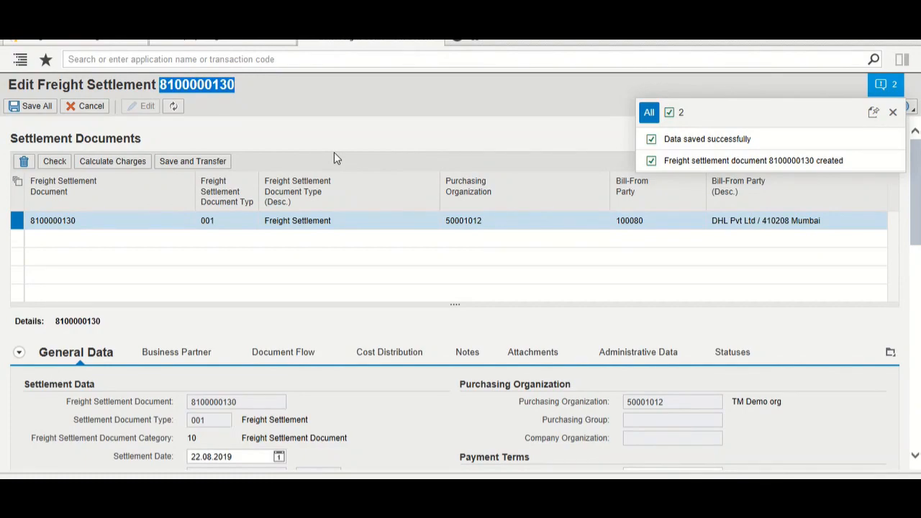
scroll(470, 346, "down", 3)
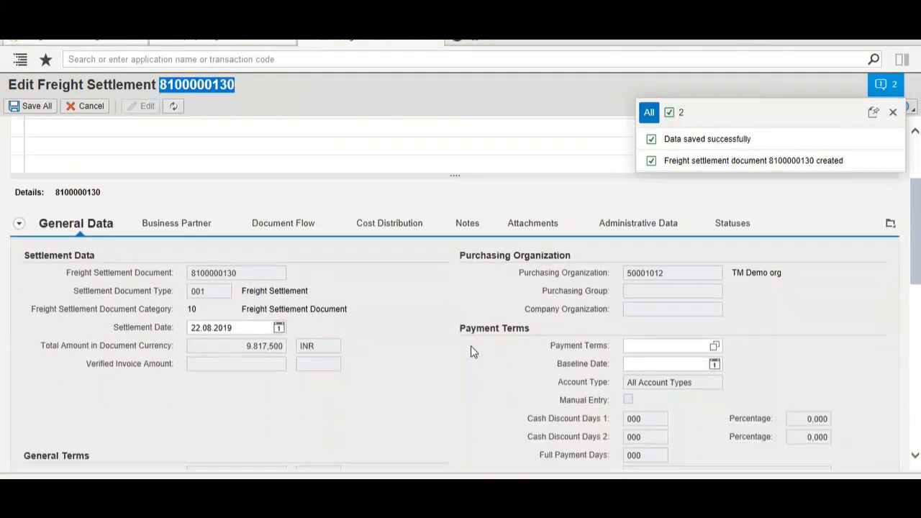
scroll(471, 351, "down", 5)
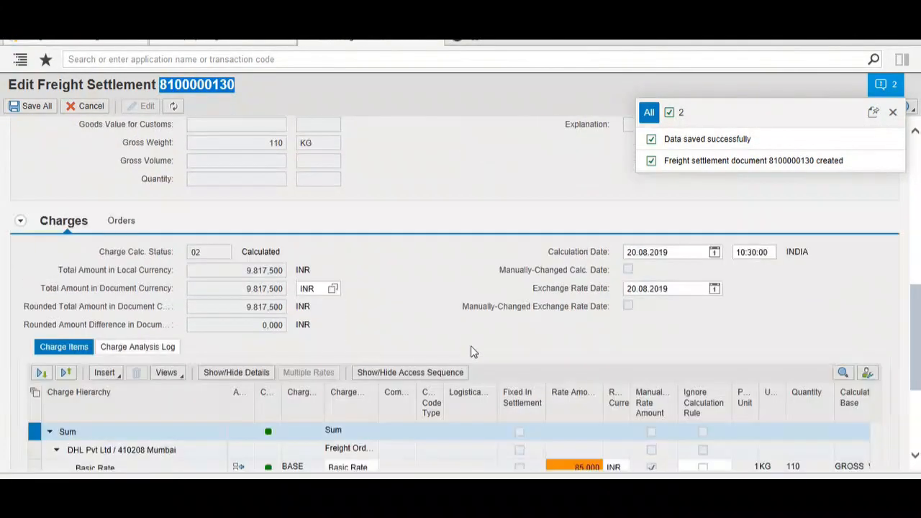
scroll(470, 351, "down", 3)
Step: Switch to the Freight Order Types window, choose a system in the System Selector, and log on with the client, user ID and password
left_click(484, 507)
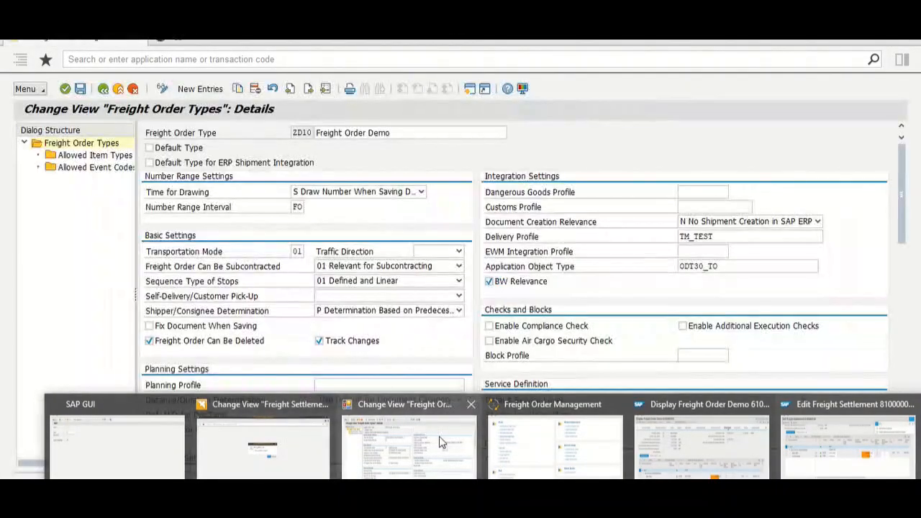
left_click(439, 436)
left_click(28, 88)
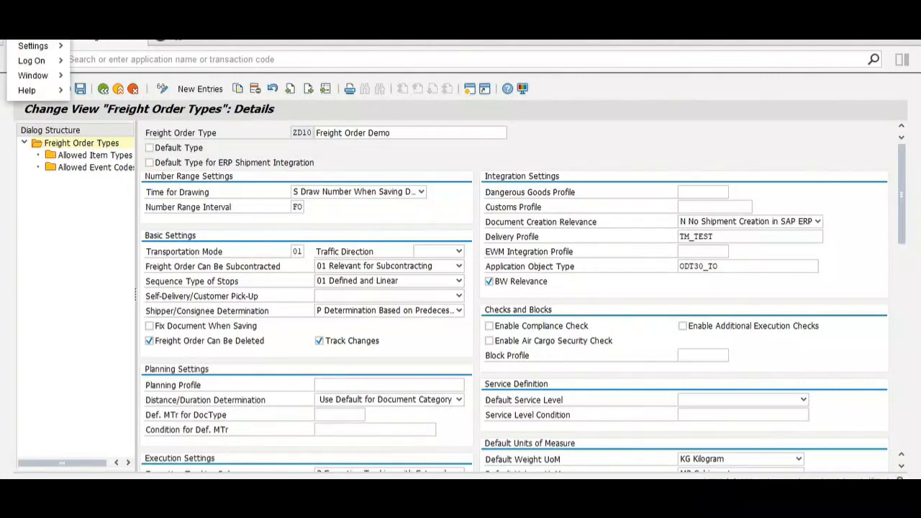
mouse_move(32, 60)
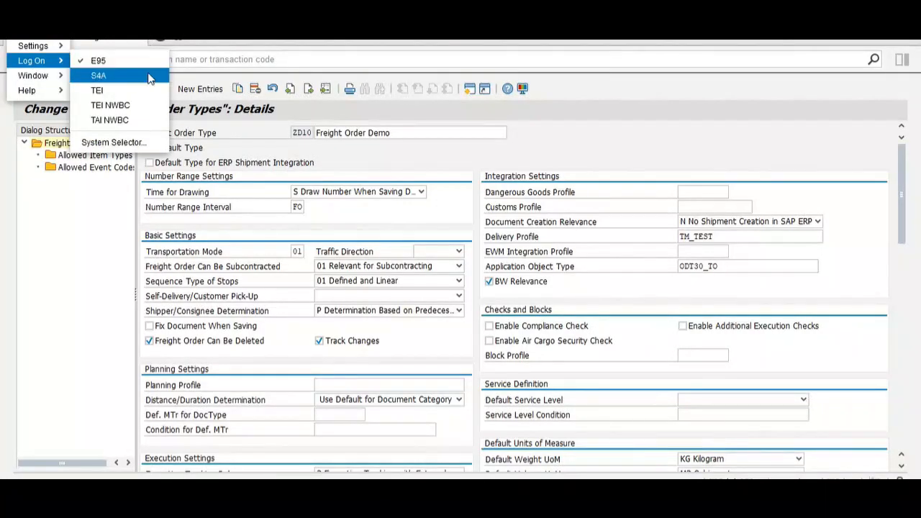
left_click(123, 144)
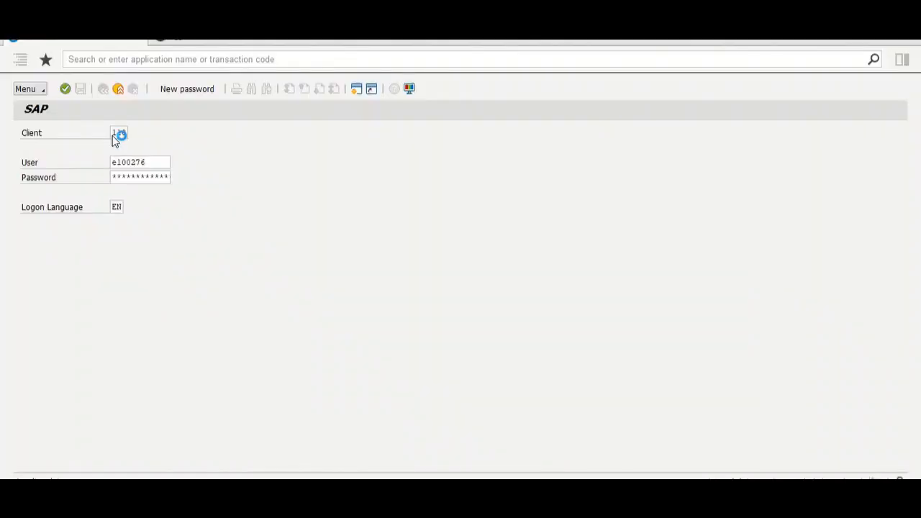
key("Return")
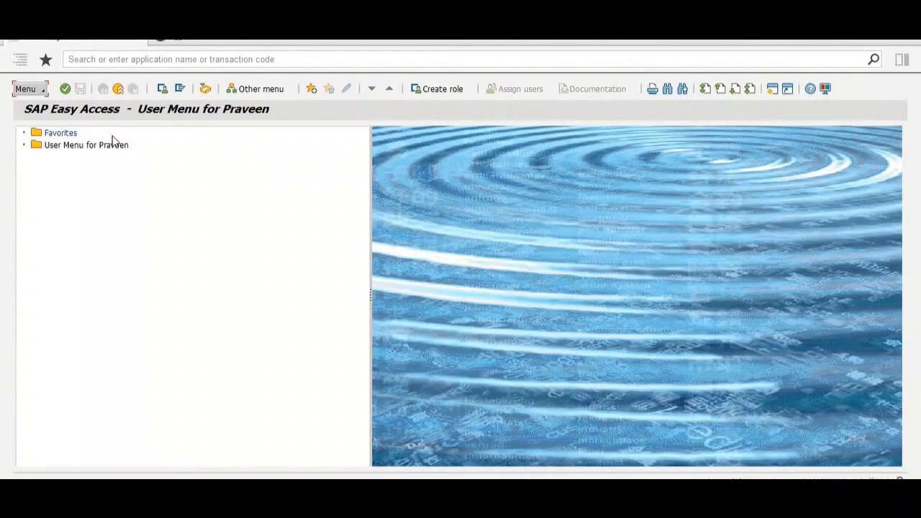
Step: Go back to the saved freight settlement by way of the Freight Order Types window, and close its message list
key("alt+Tab")
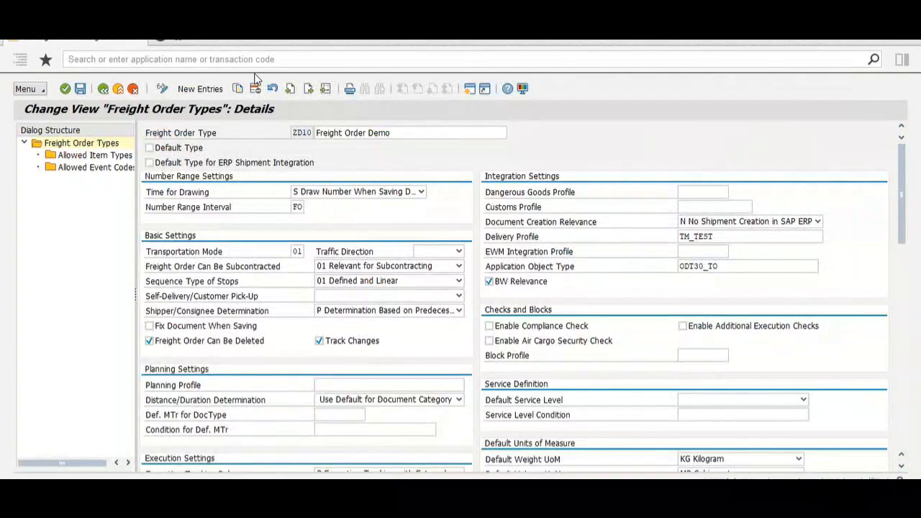
left_click_drag(394, 135, 313, 137)
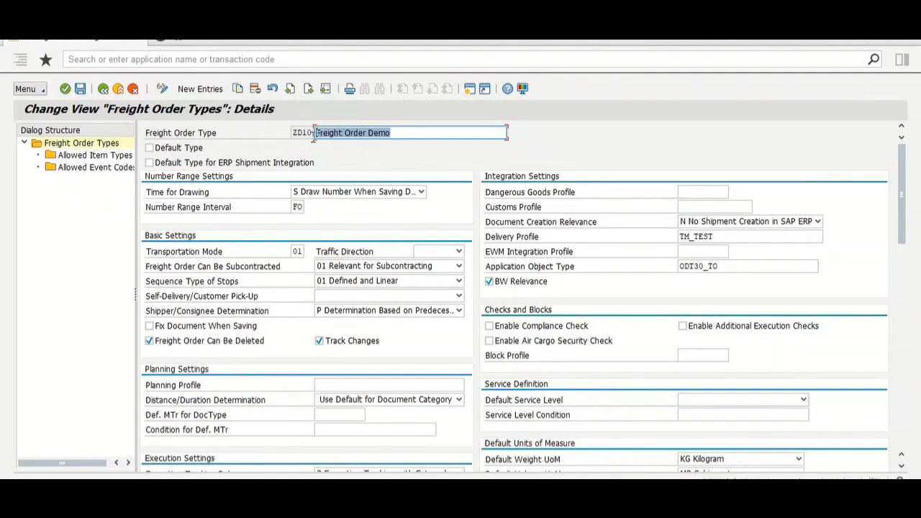
key("alt+Tab")
key("Tab")
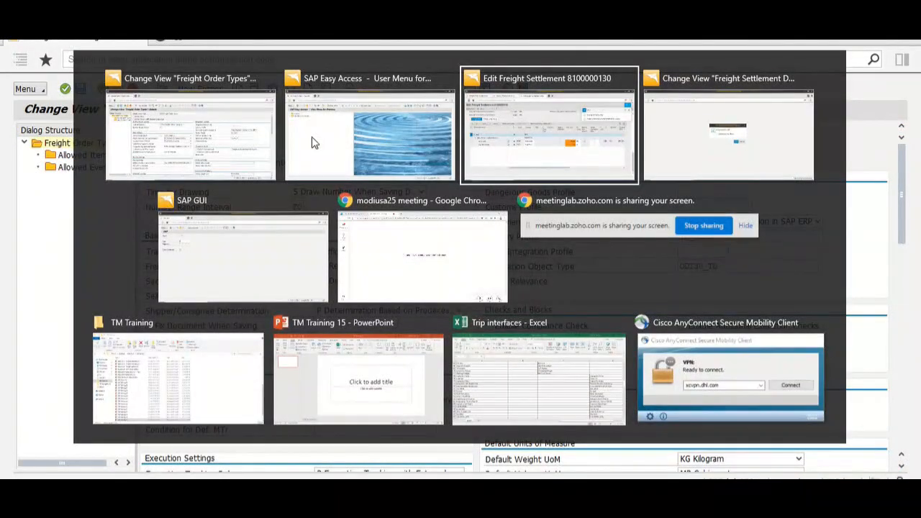
scroll(402, 170, "up", 10)
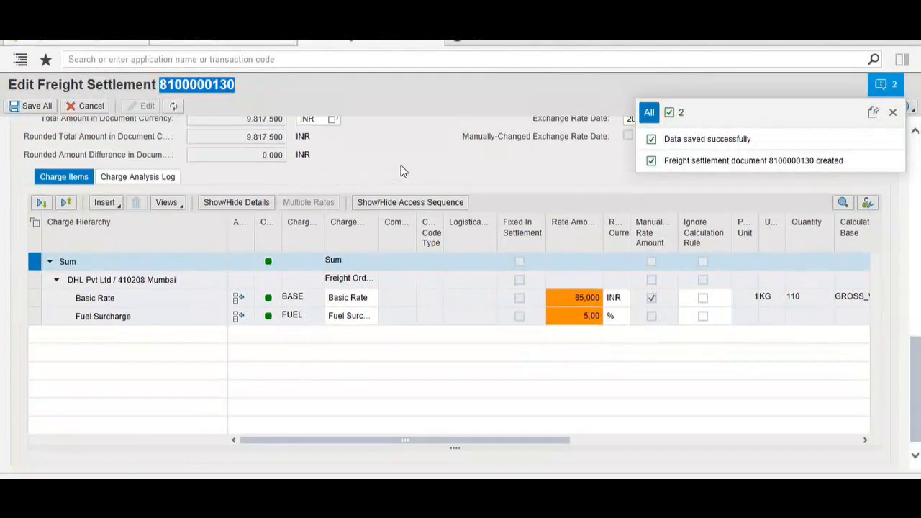
left_click(892, 115)
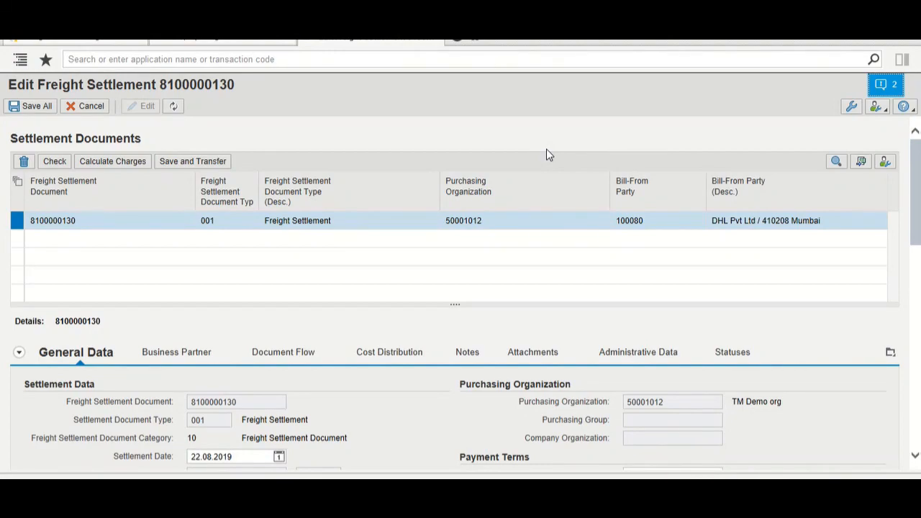
Step: Switch to the Freight Order Types window and start transaction PPOME in a new session with /oppome
key("alt+Tab")
left_click(352, 64)
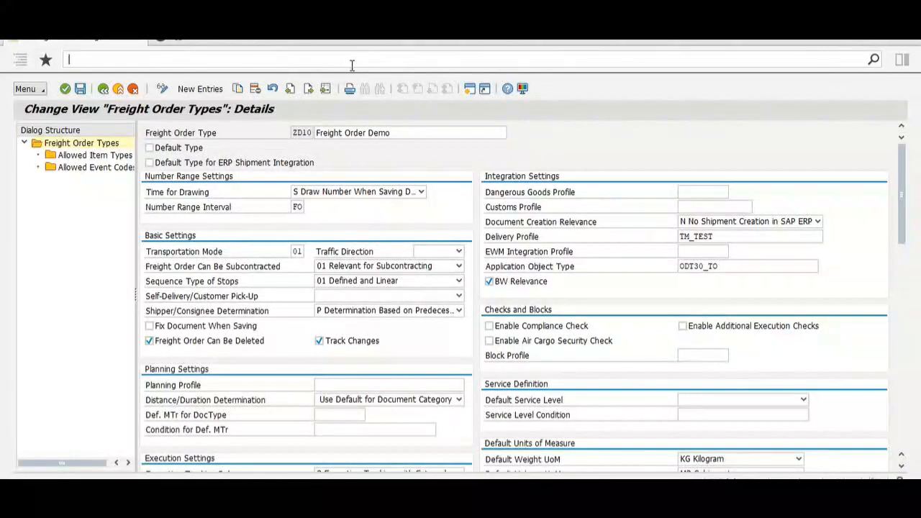
type("/oppome")
key("Return")
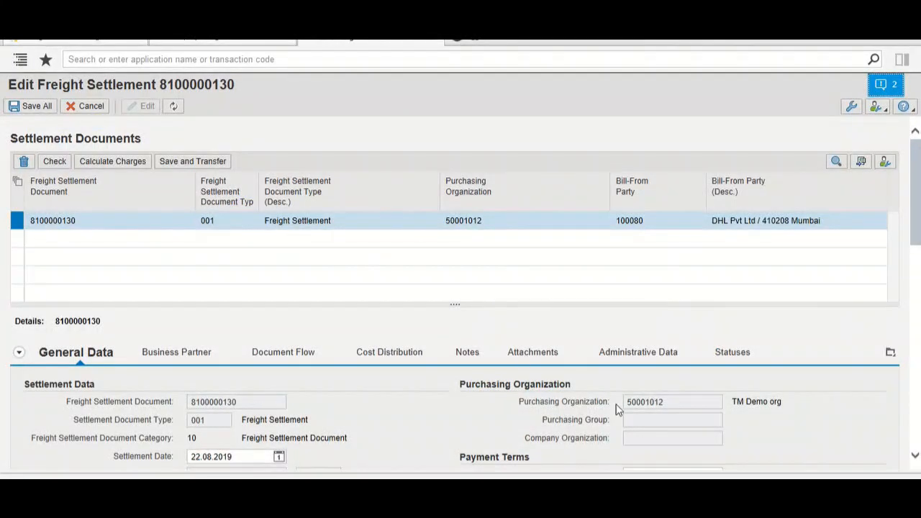
Step: Examine the purchasing organization in the freight settlement's general data
left_click_drag(624, 404, 656, 412)
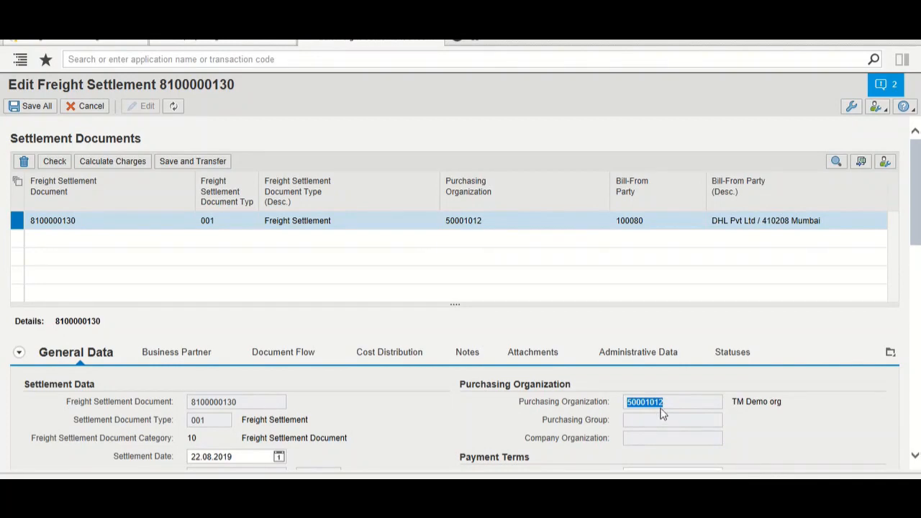
left_click(670, 407)
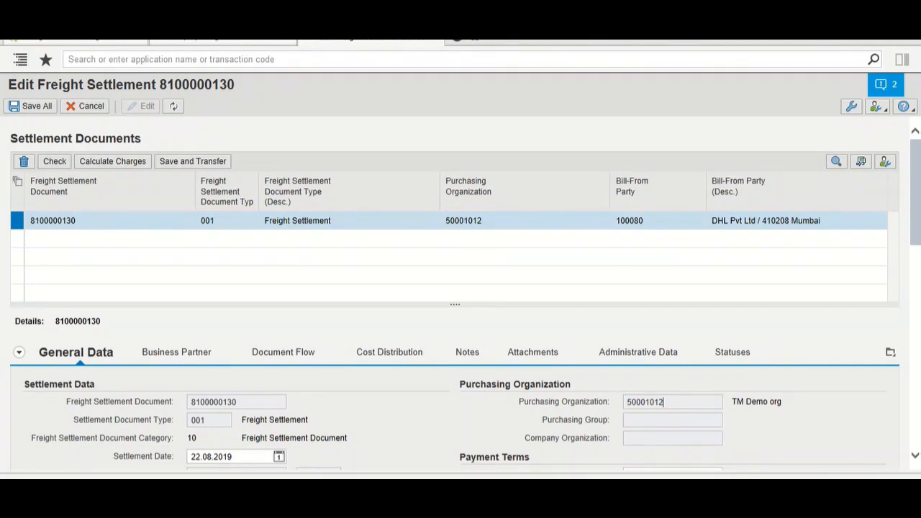
left_click(562, 312)
left_click_drag(667, 403, 627, 405)
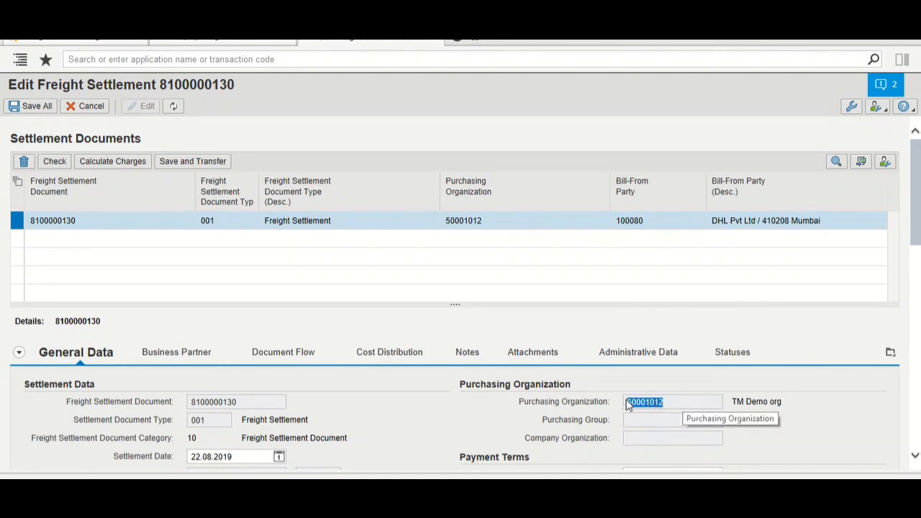
left_click(677, 401)
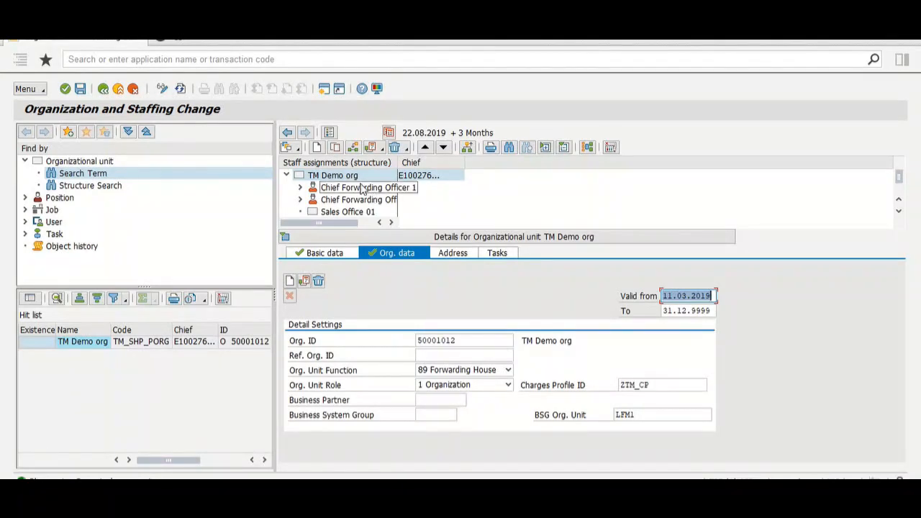
Step: Examine the Org. ID and the BSG Org. Unit of the organizational unit TM Demo org in Organization and Staffing
left_click(468, 343)
left_click_drag(468, 342, 407, 340)
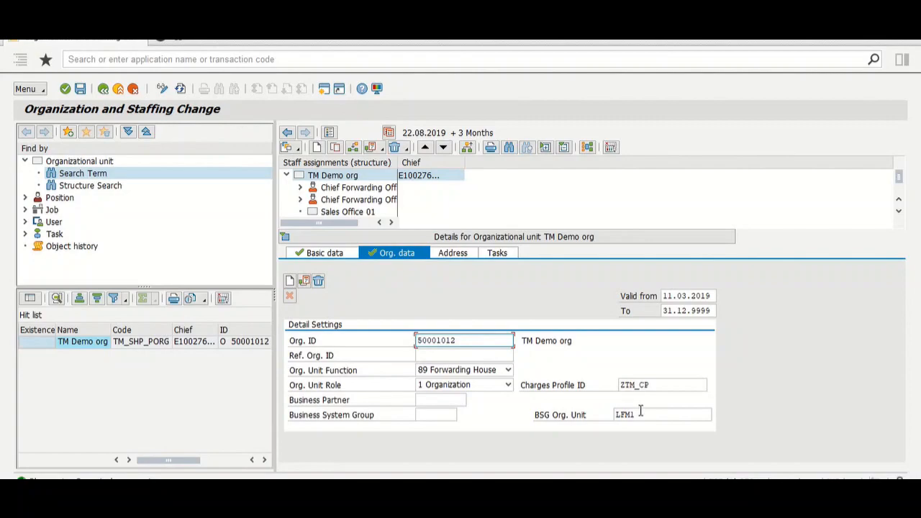
left_click_drag(644, 417, 616, 416)
left_click(616, 419)
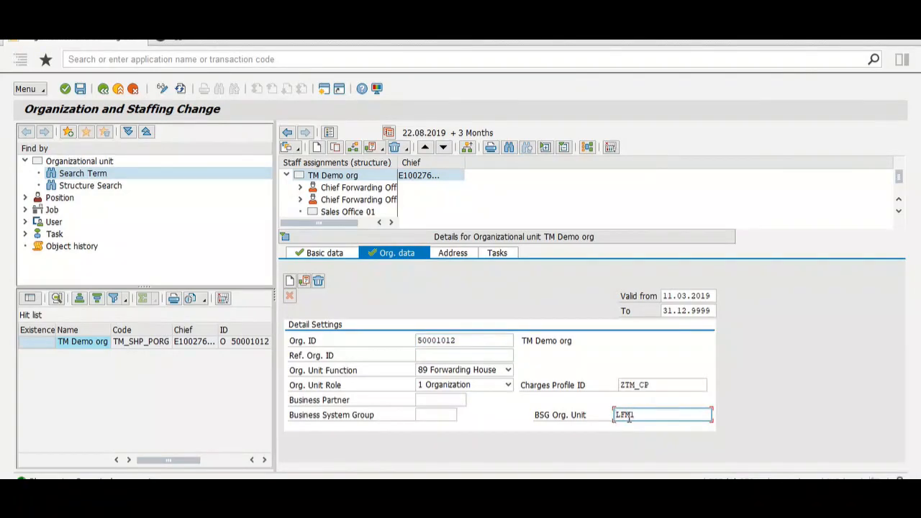
left_click(636, 416)
left_click_drag(477, 344, 386, 334)
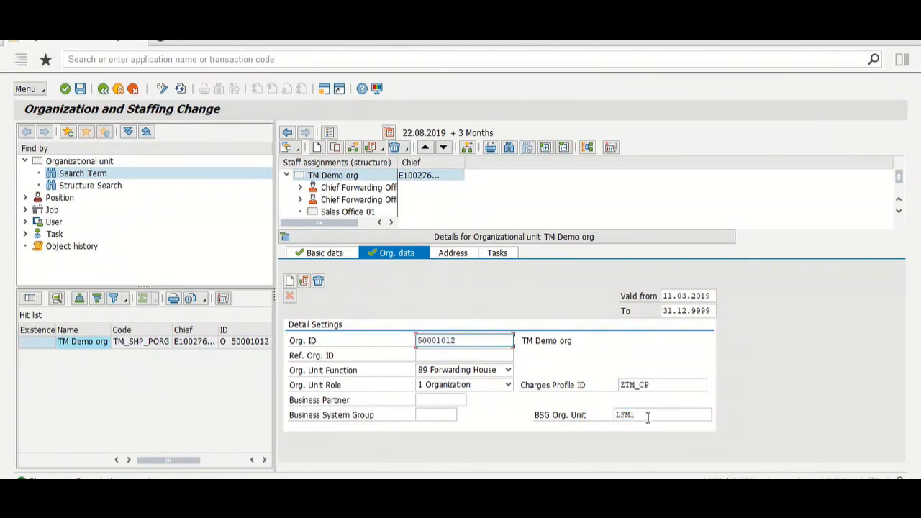
left_click_drag(647, 417, 614, 417)
left_click(615, 420)
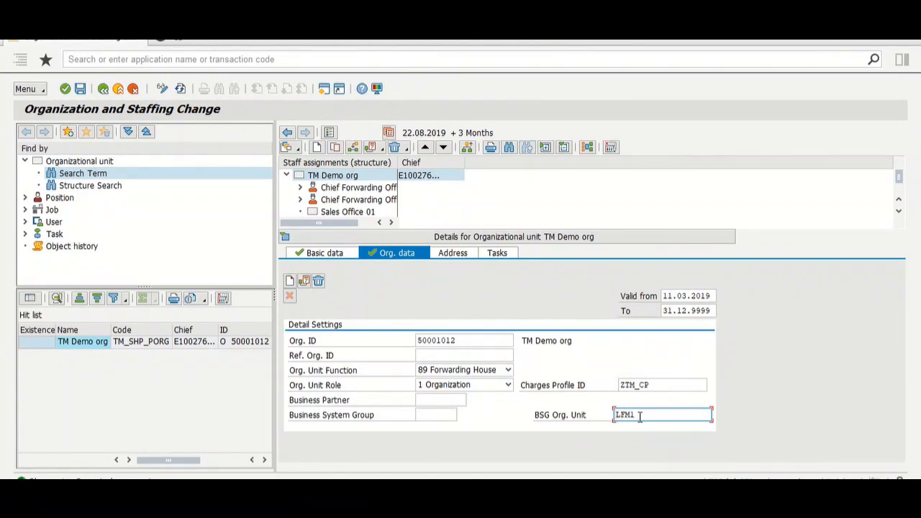
left_click(640, 416)
left_click_drag(642, 415, 611, 415)
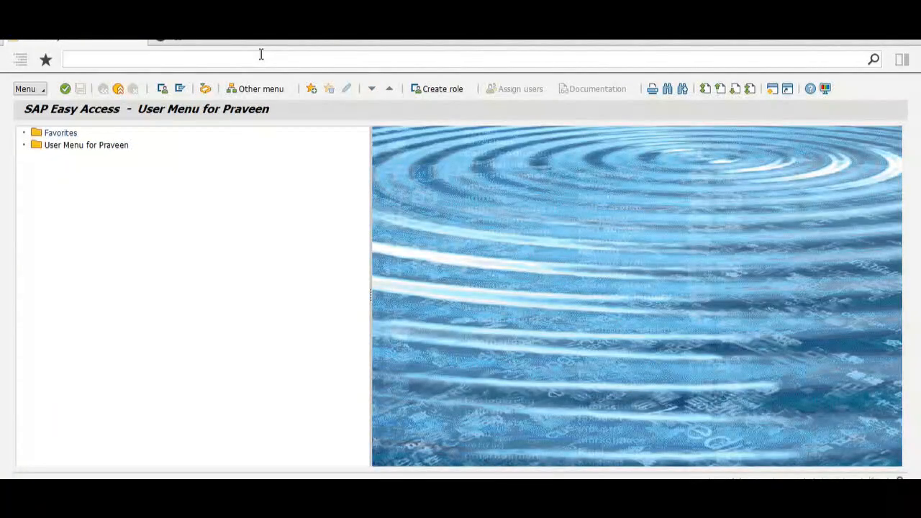
Step: Start transaction SPRO and display the SAP Reference IMG
type("spro")
key("Return")
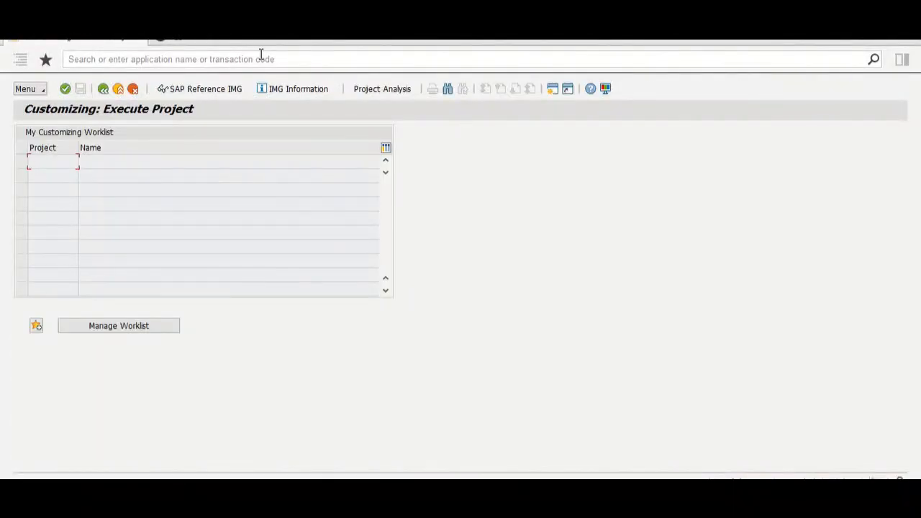
left_click(191, 90)
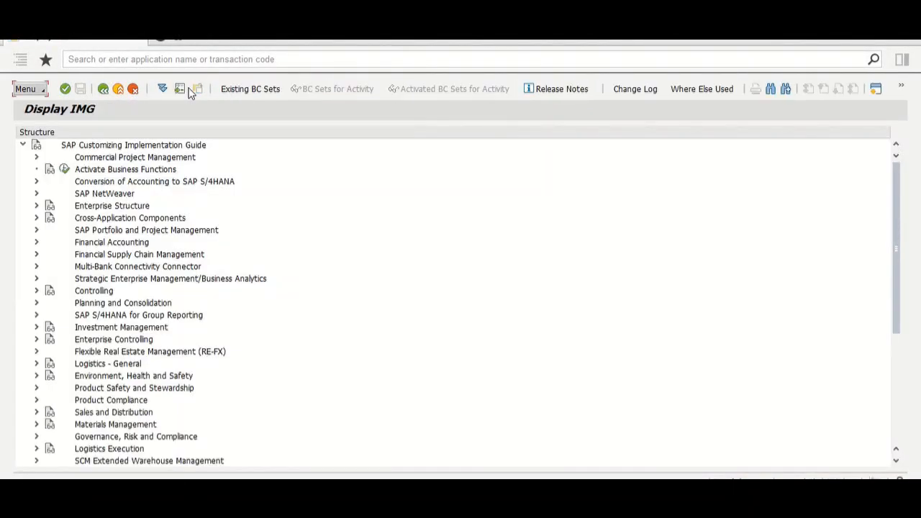
Step: Open Definition of Transportation Charges under Integration with Other SAP Components, Transportation Management, Invoice Integration, Invoicing
scroll(284, 227, "down", 5)
scroll(284, 226, "down", 4)
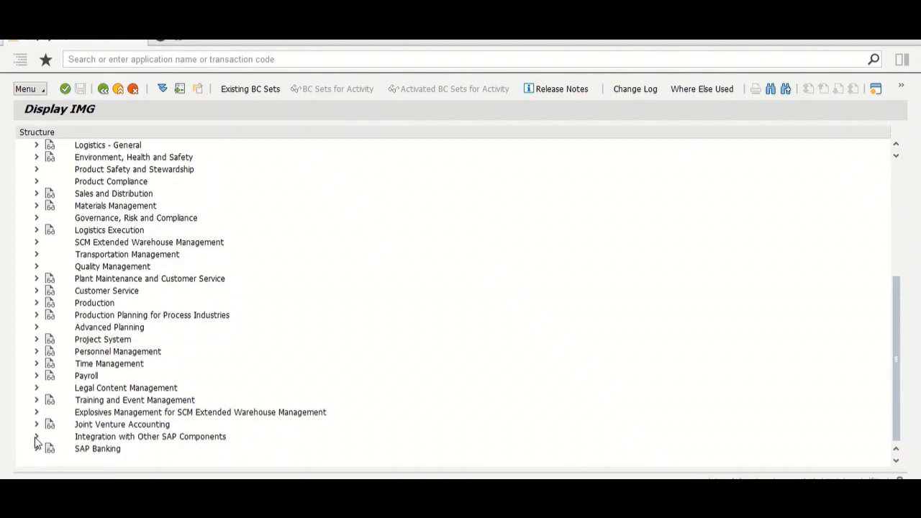
left_click(35, 437)
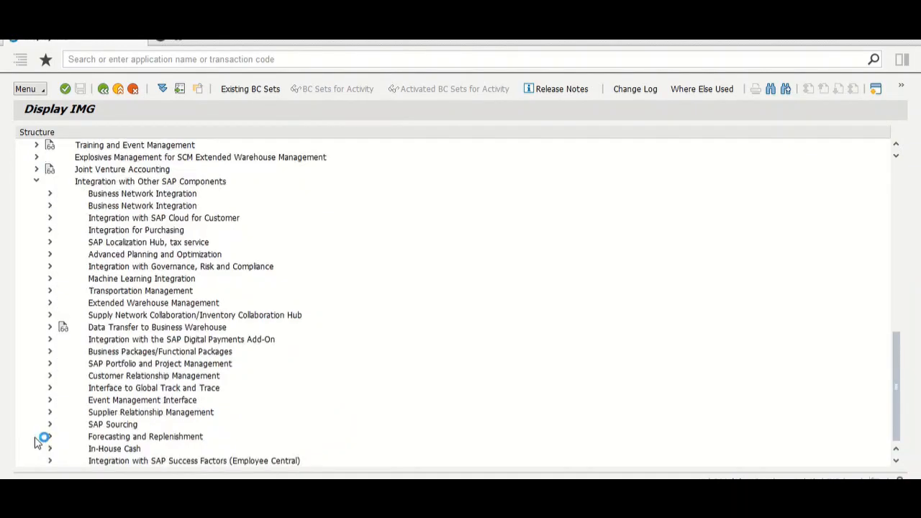
scroll(132, 405, "down", 1)
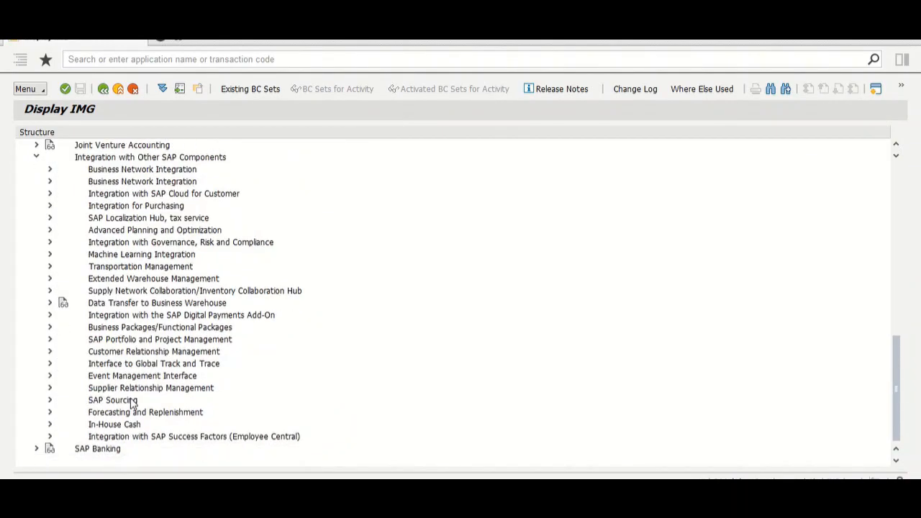
left_click(49, 269)
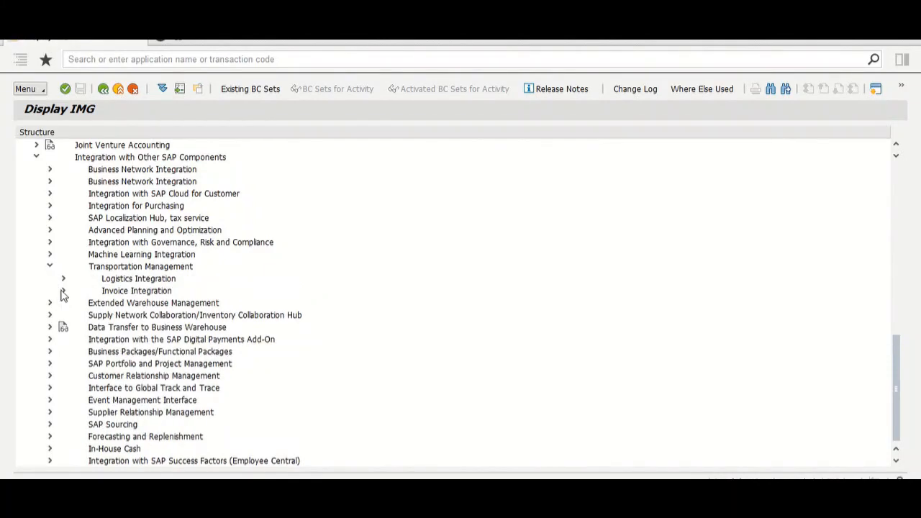
left_click(62, 292)
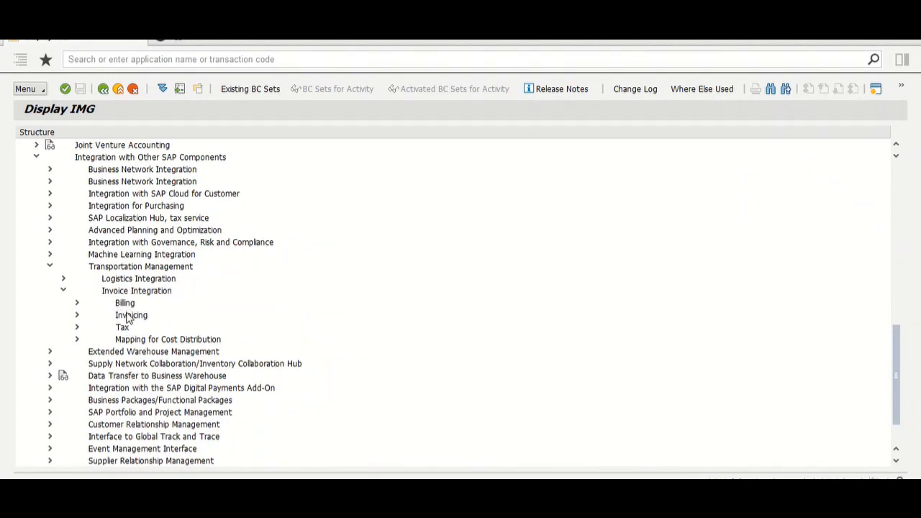
left_click(77, 316)
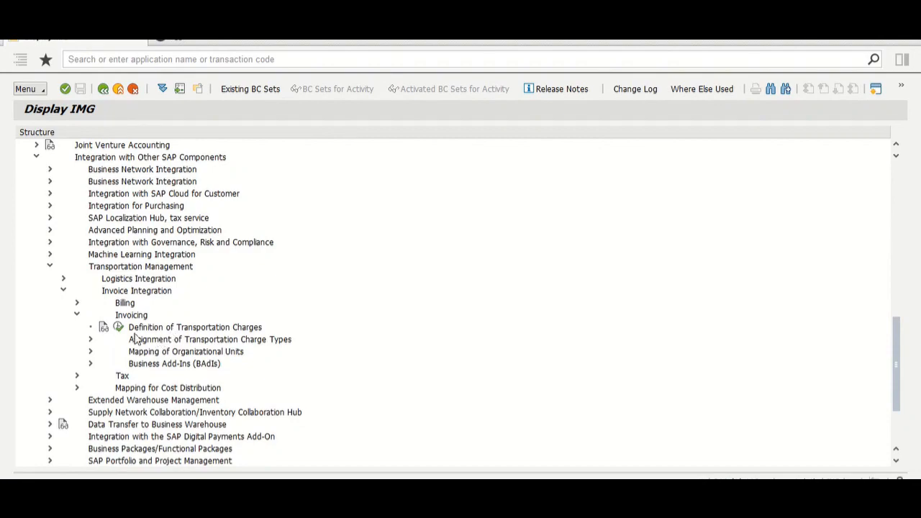
left_click(118, 328)
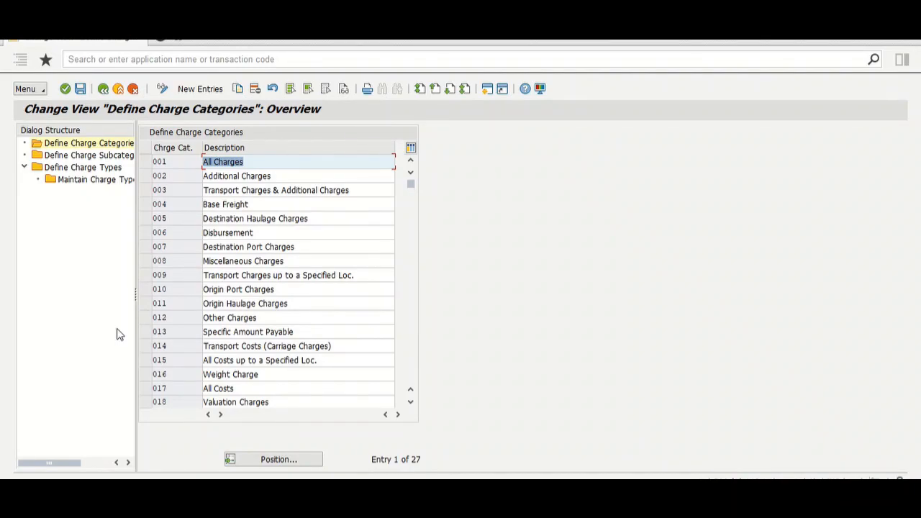
Step: Switch back to the freight settlement and view the charge types of its charge items
key("alt+Tab")
key("alt+Tab")
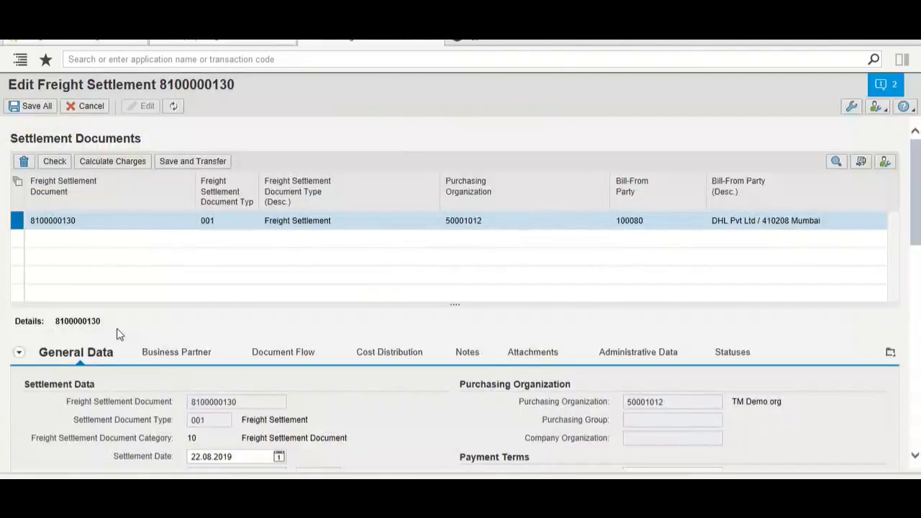
scroll(291, 378, "down", 10)
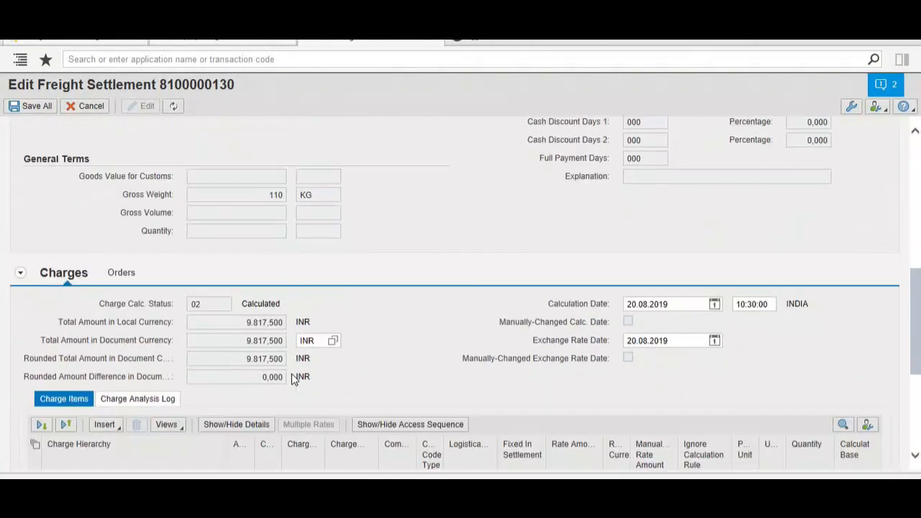
scroll(291, 378, "down", 5)
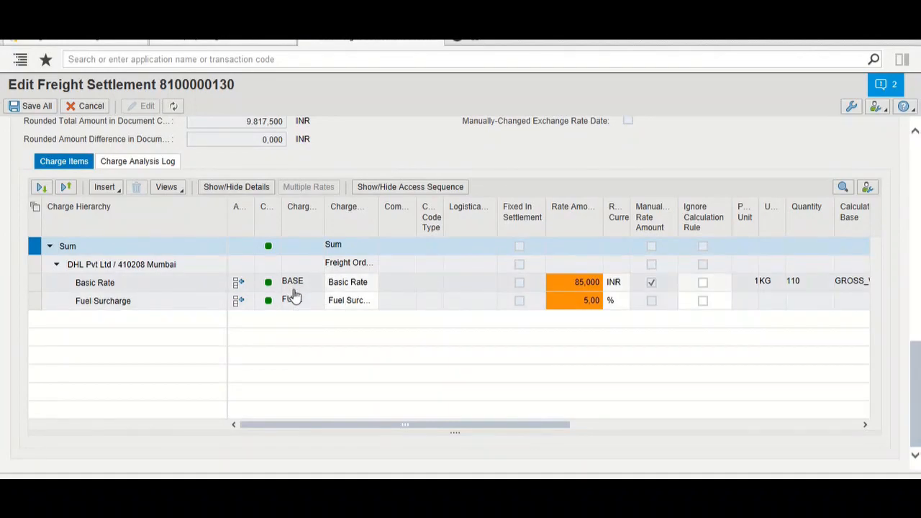
Step: Switch to the Organization and Staffing window, start transaction SPRO and open the Define Charge Types customizing
key("alt+Tab")
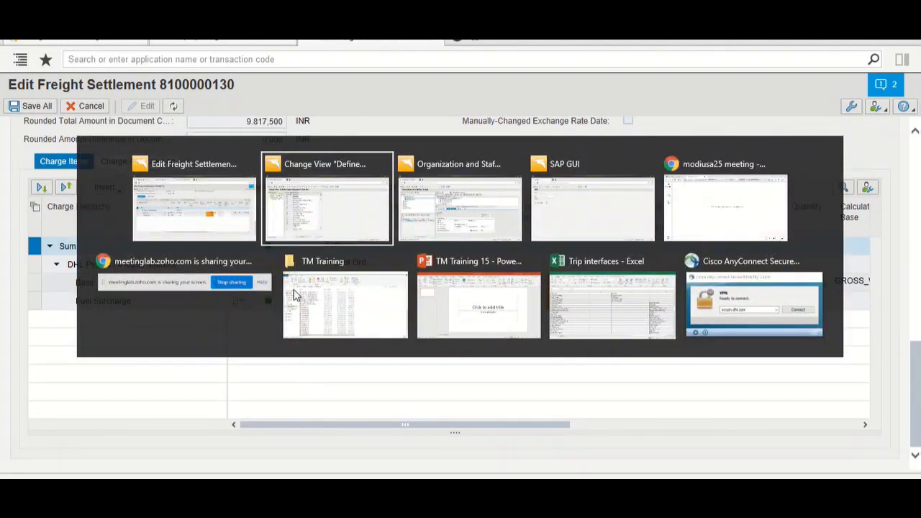
key("alt+Tab")
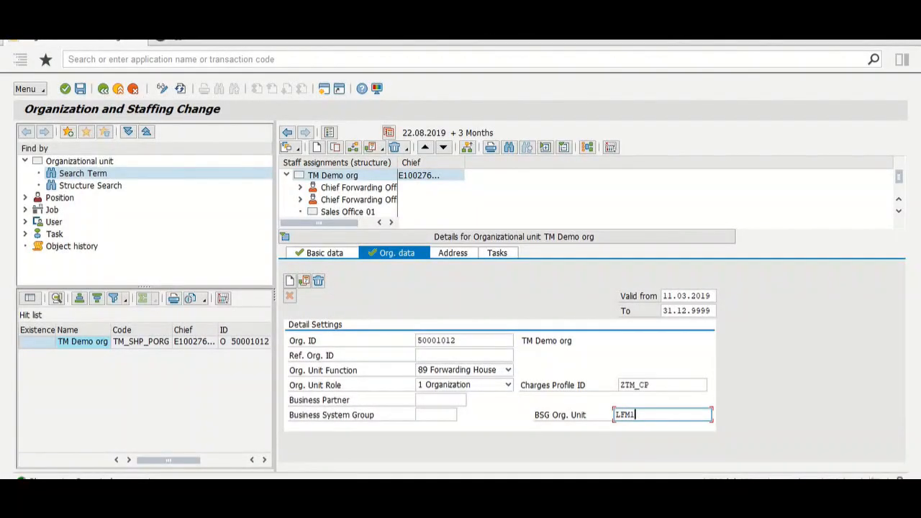
left_click(224, 58)
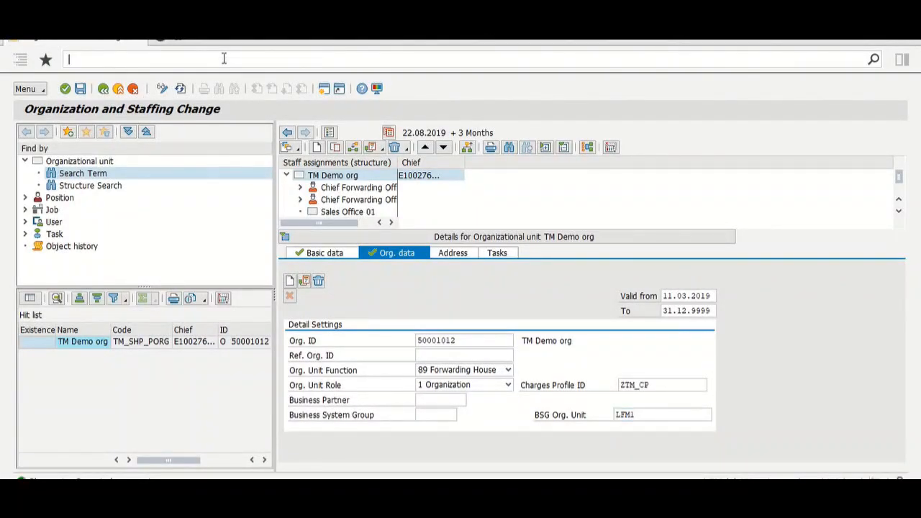
type("/nspro")
key("Return")
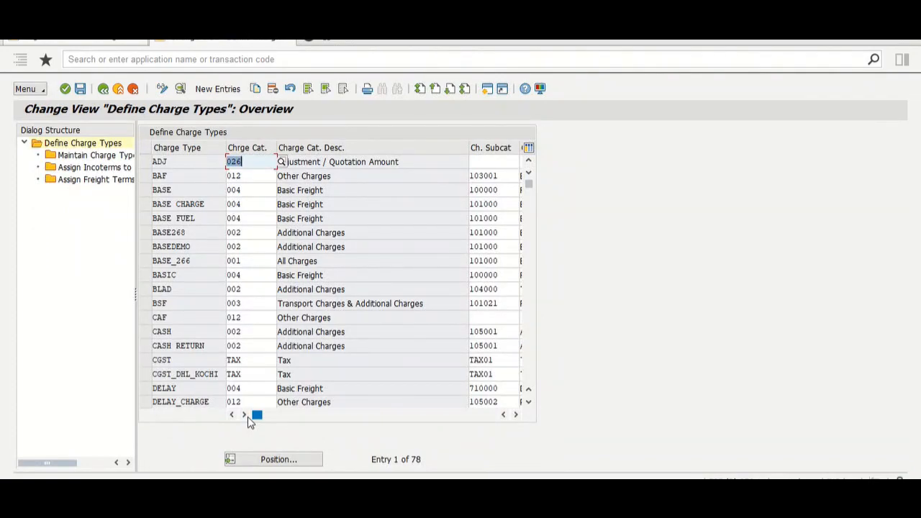
Step: Examine the details of charge type BASE and return to the charge type overview
double_click(187, 194)
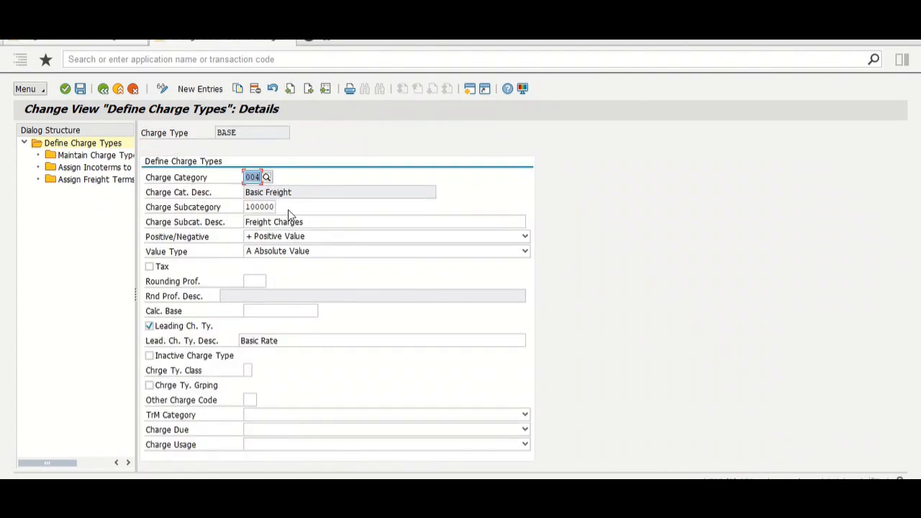
left_click(104, 90)
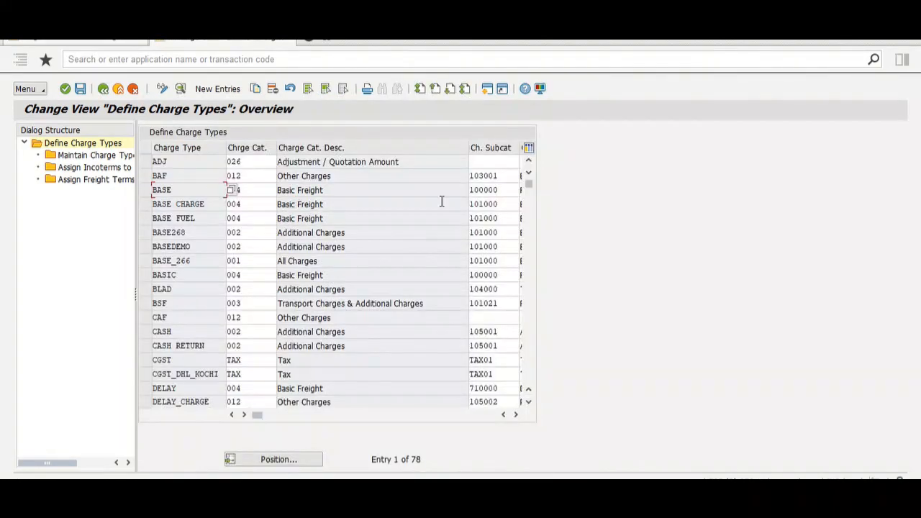
double_click(182, 192)
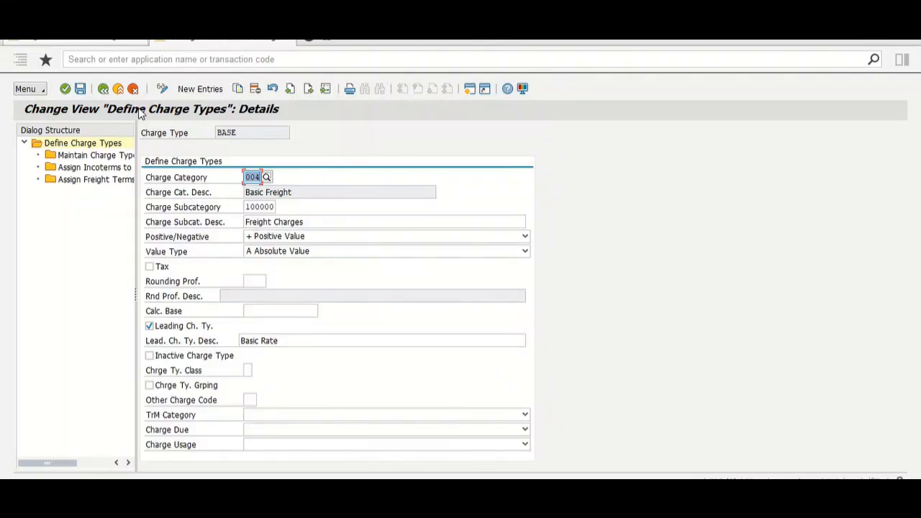
left_click(103, 88)
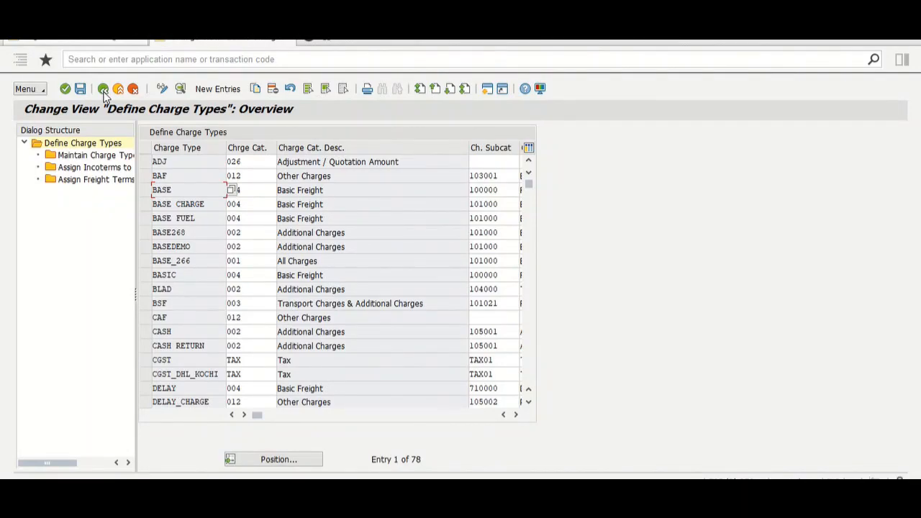
Step: Return to the freight settlement and inspect the charge types of the Basic Rate and Fuel Surcharge items
key("alt+Tab")
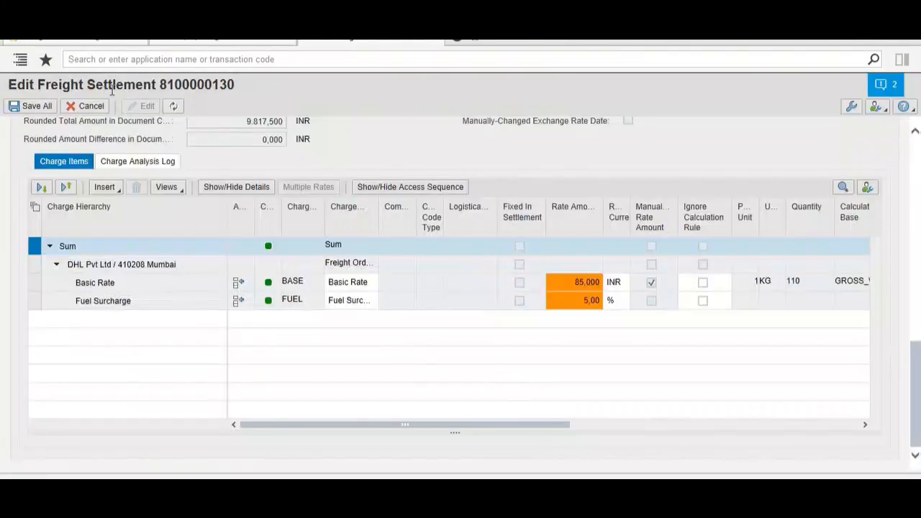
scroll(330, 250, "up", 2)
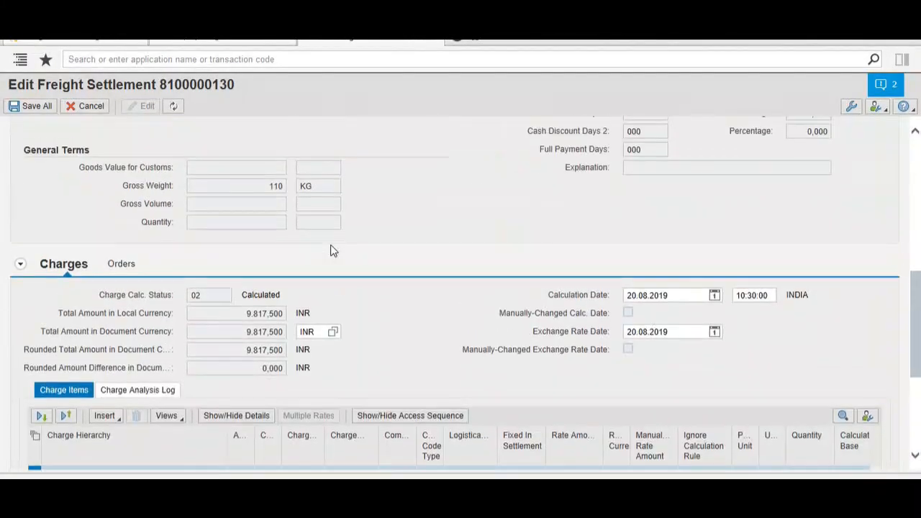
scroll(331, 250, "down", 3)
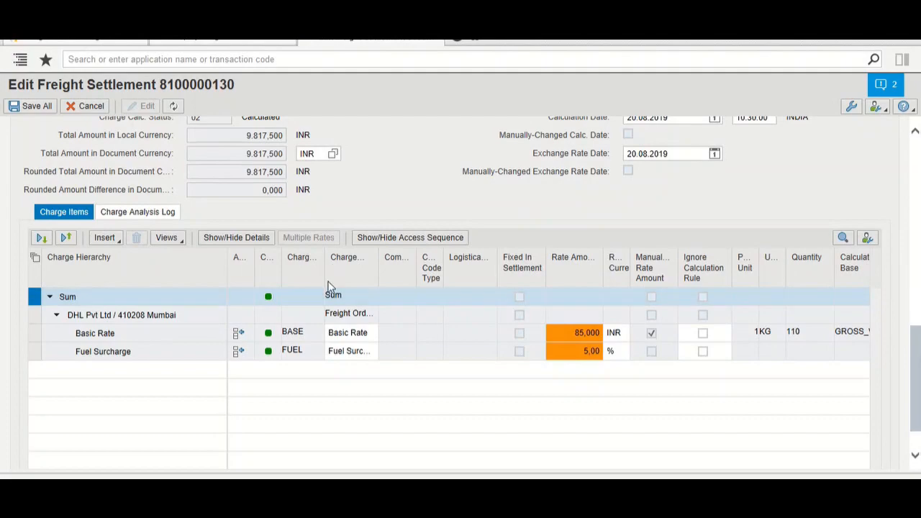
left_click(298, 337)
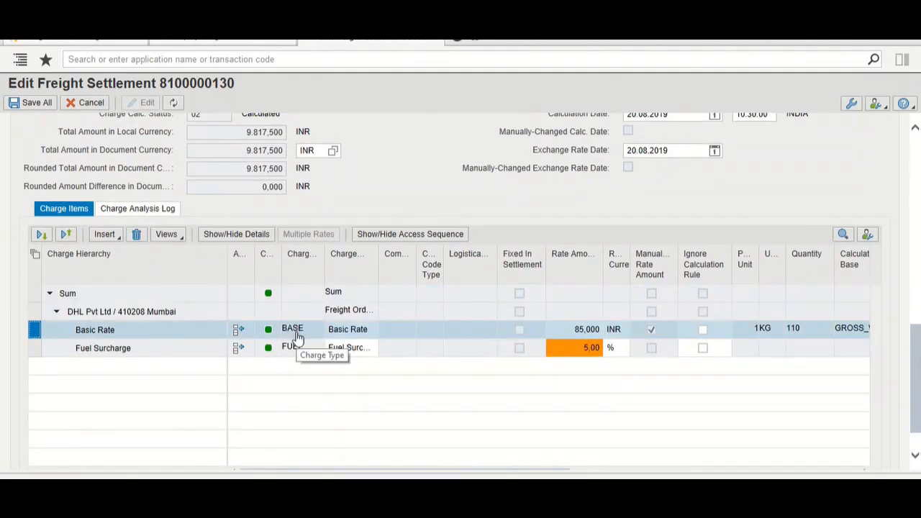
left_click(298, 349)
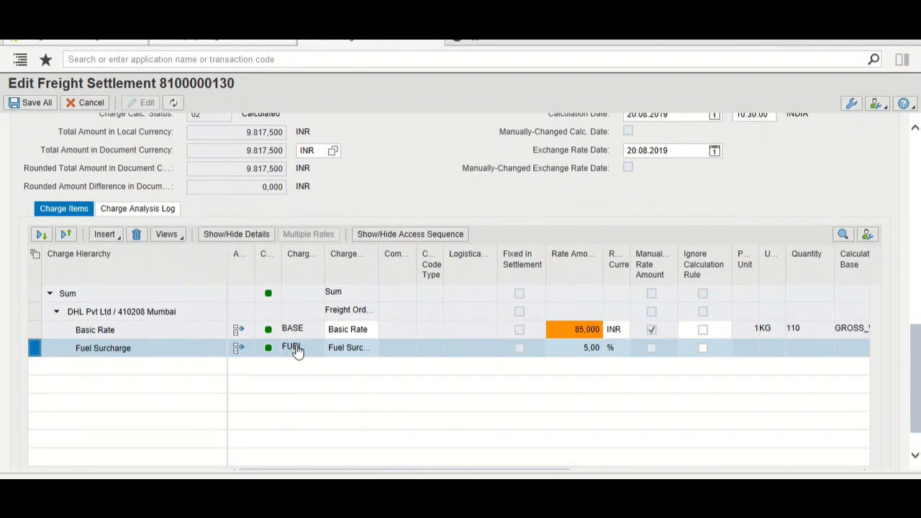
left_click(295, 332)
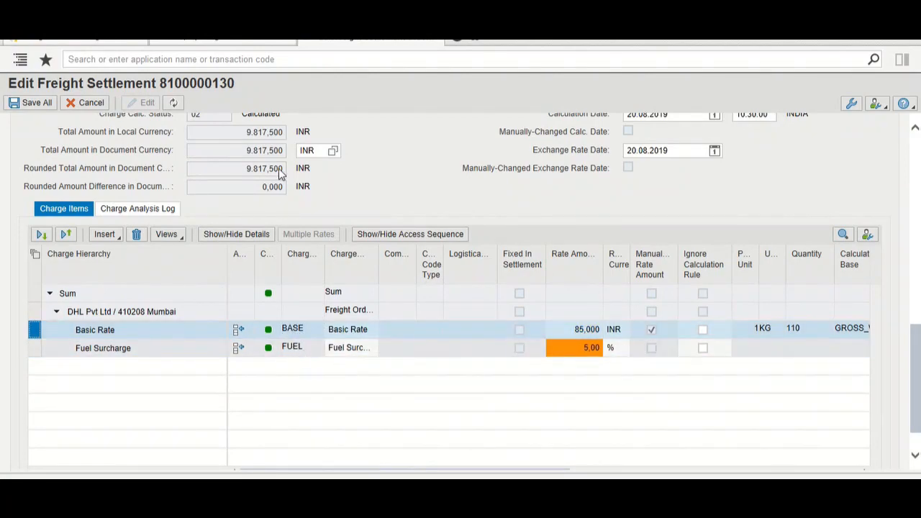
Step: Switch to the Define Charge Categories customizing window and display its charge subcategories, followed by its charge types
key("alt+Tab")
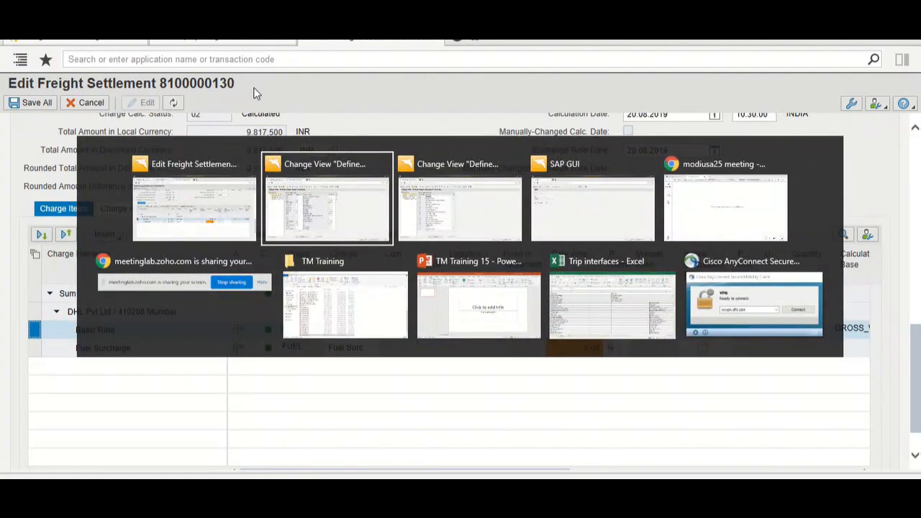
key("alt+Tab")
key("Tab")
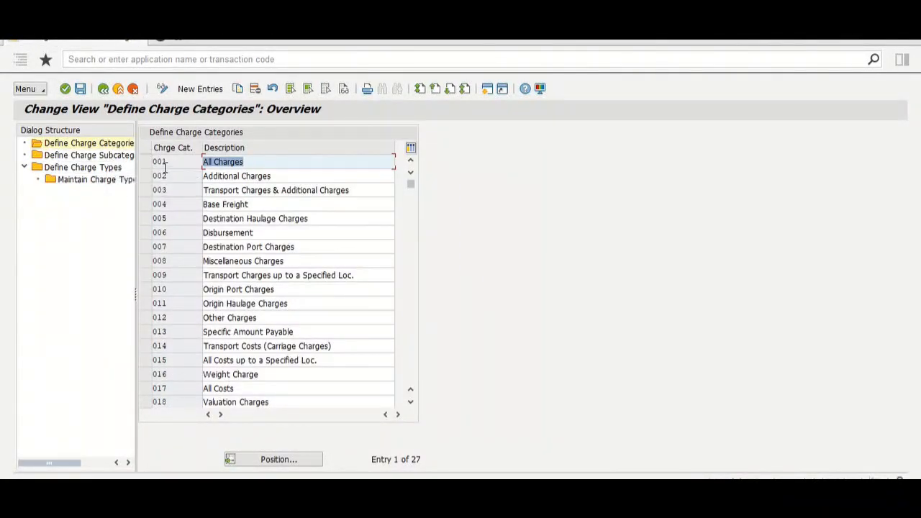
double_click(122, 157)
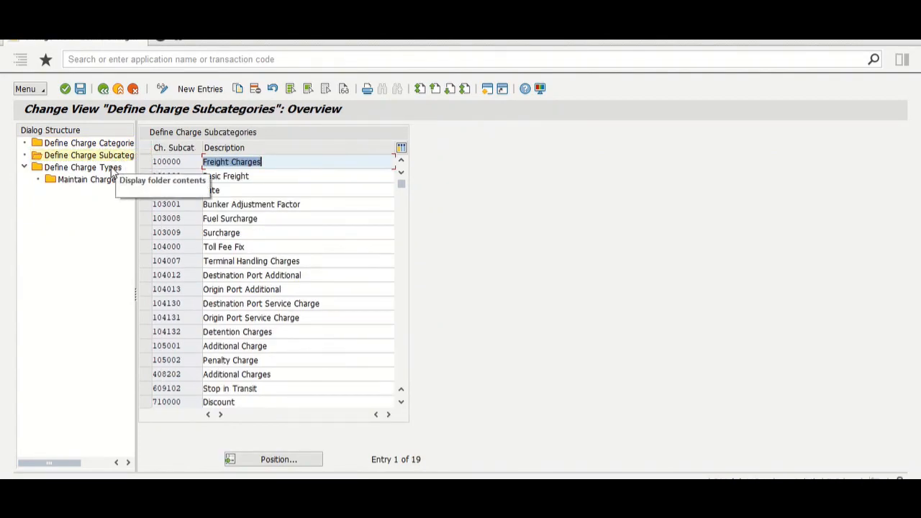
double_click(114, 167)
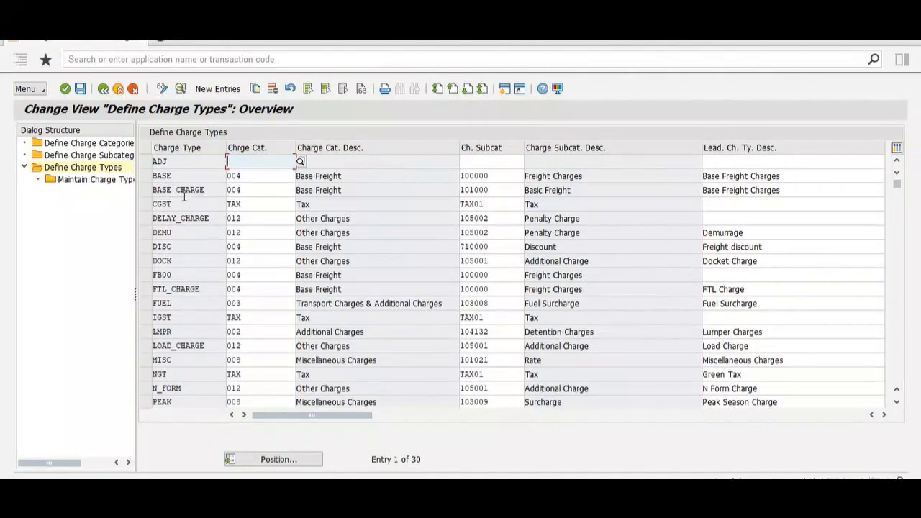
Step: Compare the charge category and subcategory of charge type BASE between the invoicing and the TM Define Charge Types windows
left_click(144, 178)
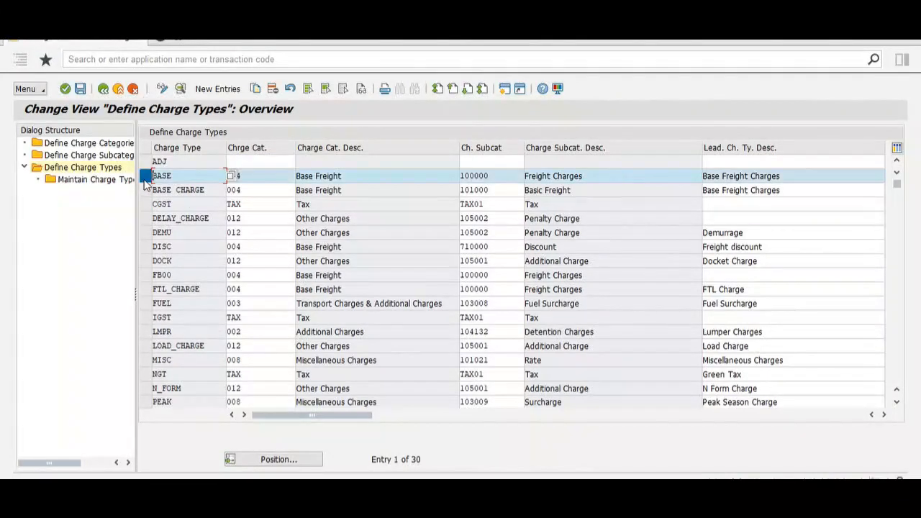
left_click(256, 178)
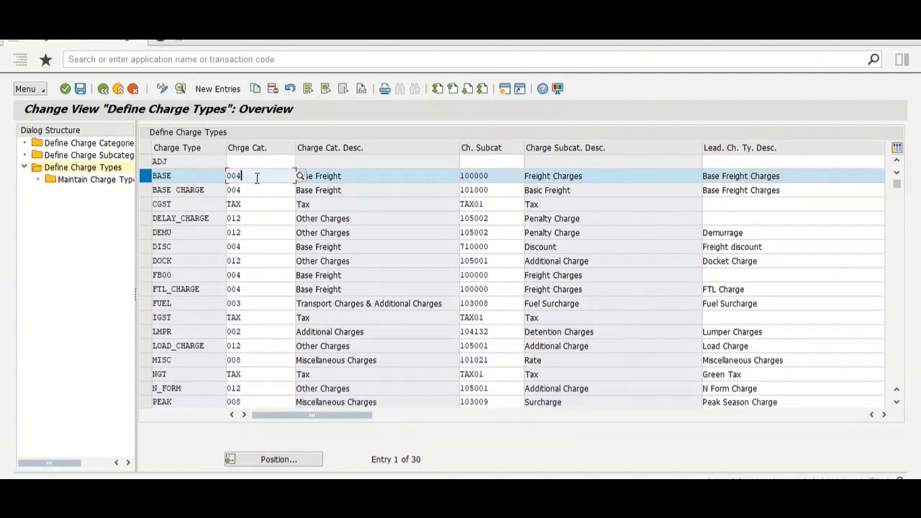
left_click(489, 176)
key("alt+Tab")
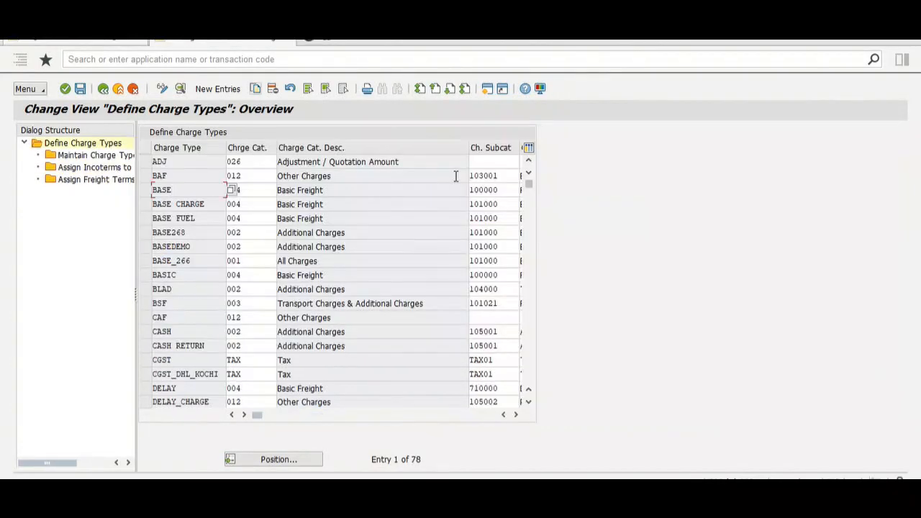
left_click(256, 192)
left_click(506, 189)
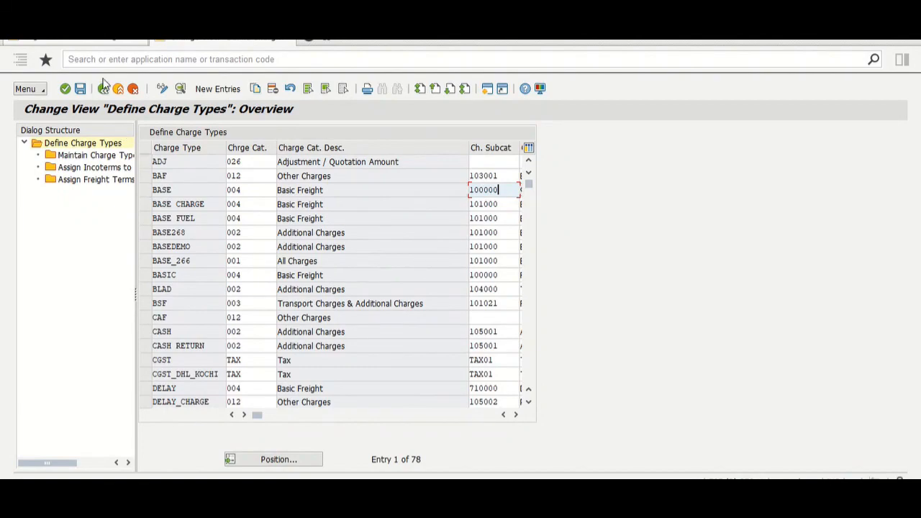
left_click(145, 191)
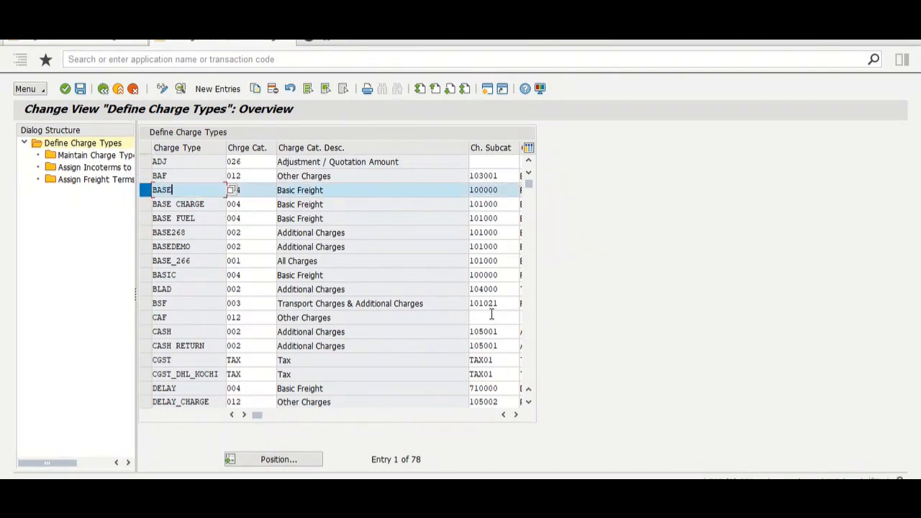
Step: Compare the charge category and subcategory of charge type FUEL between the TM and the invoicing Define Charge Types windows
left_click(530, 360)
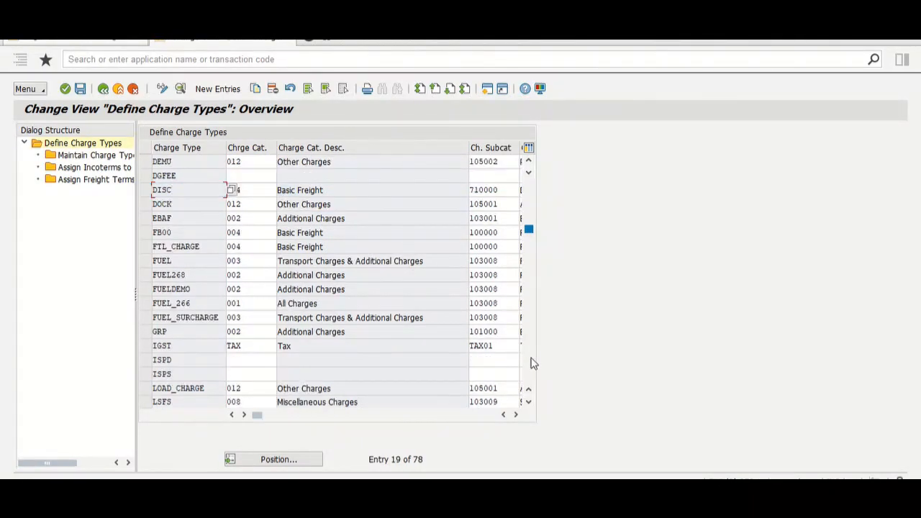
left_click(145, 261)
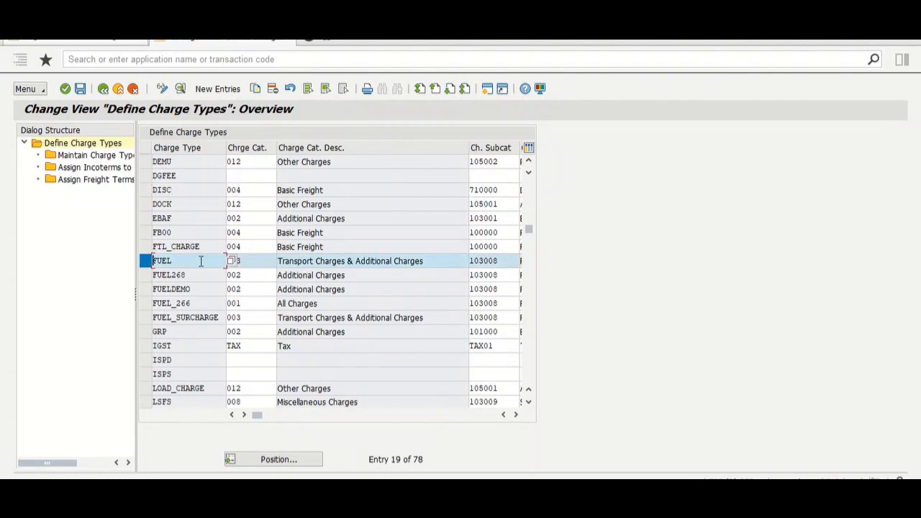
left_click(262, 260)
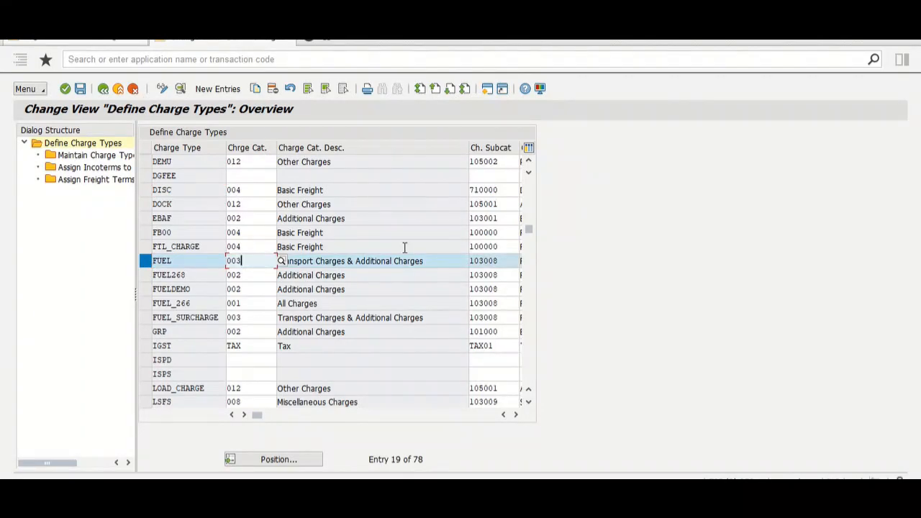
left_click(508, 262)
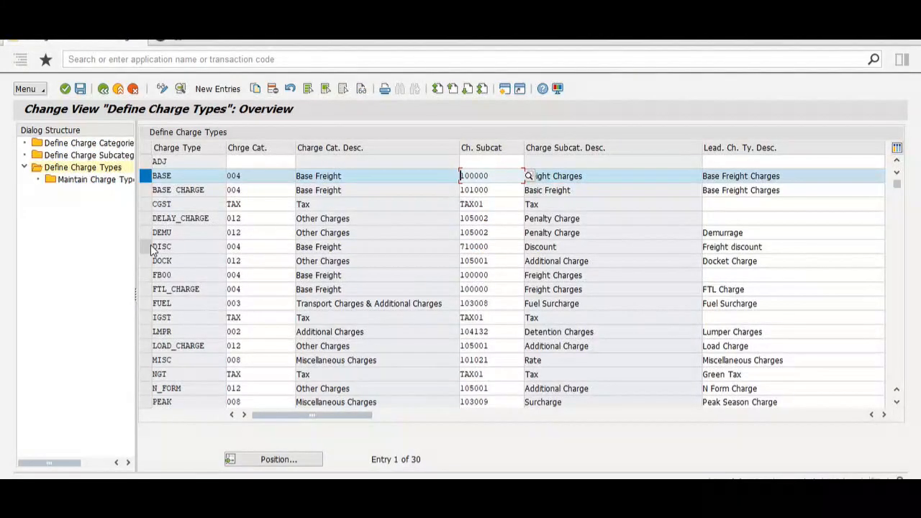
left_click(153, 302)
left_click(252, 304)
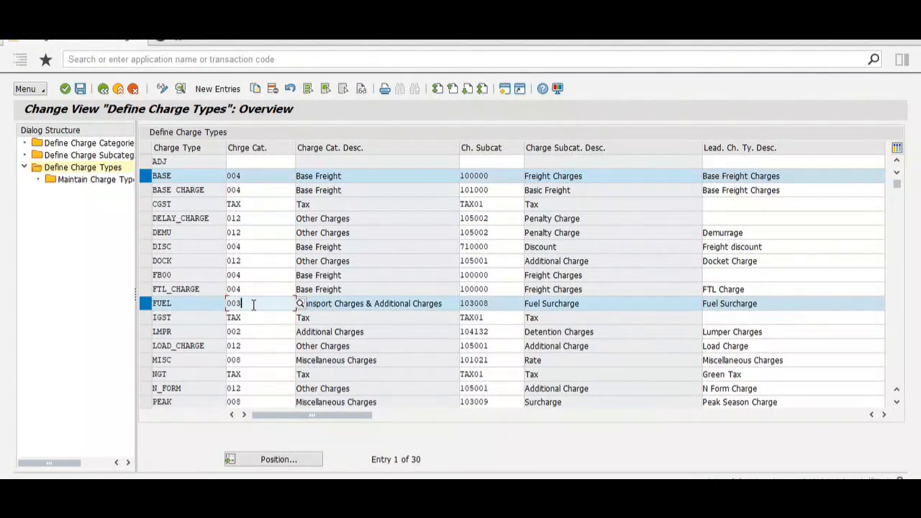
left_click(500, 303)
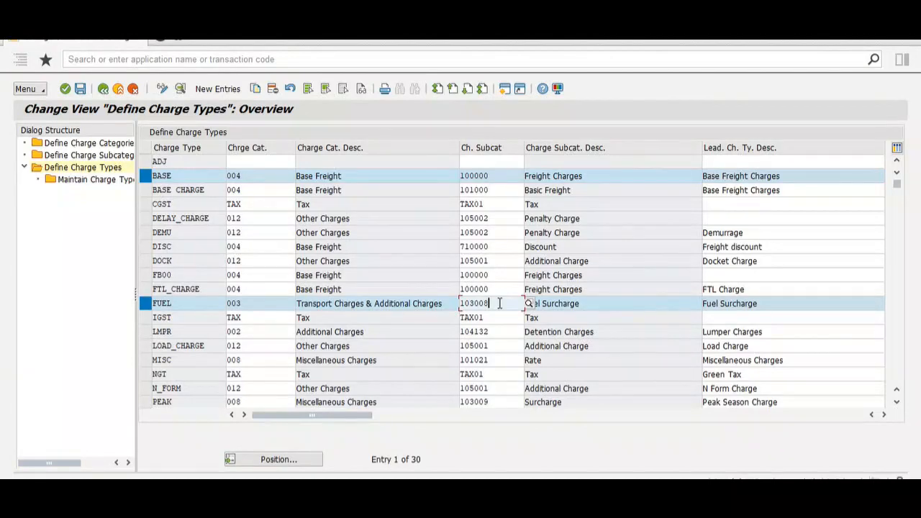
Step: Return to the IMG, open Assign Service Master Record and Account Assignment Category under Invoicing, and widen the account assignment column
left_click(103, 89)
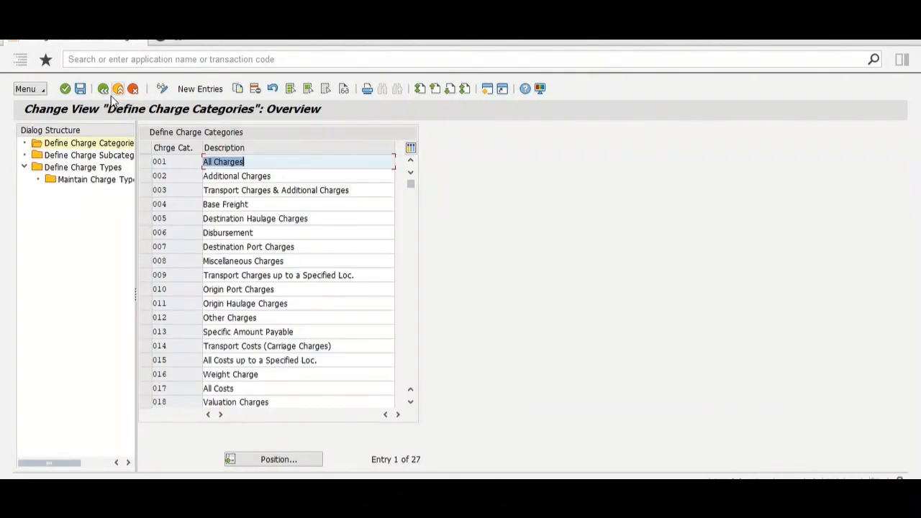
left_click(109, 92)
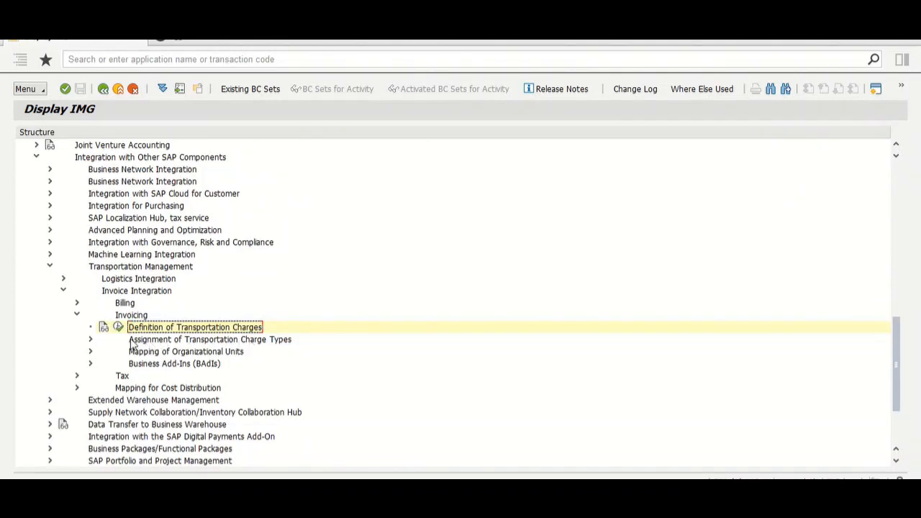
left_click(90, 340)
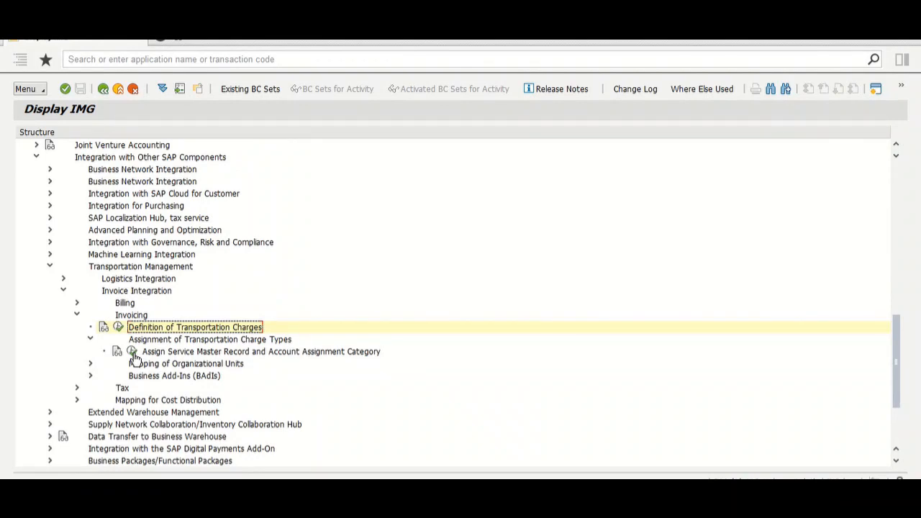
left_click(133, 352)
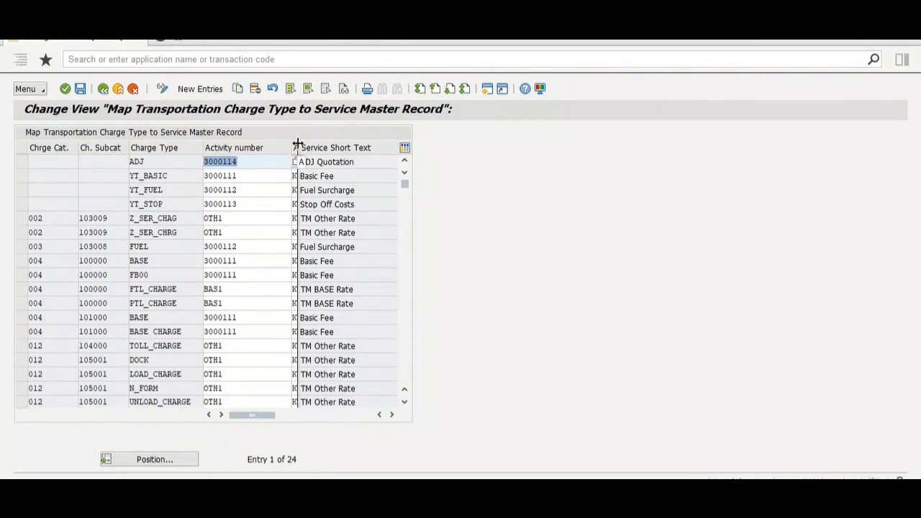
left_click_drag(297, 144, 320, 144)
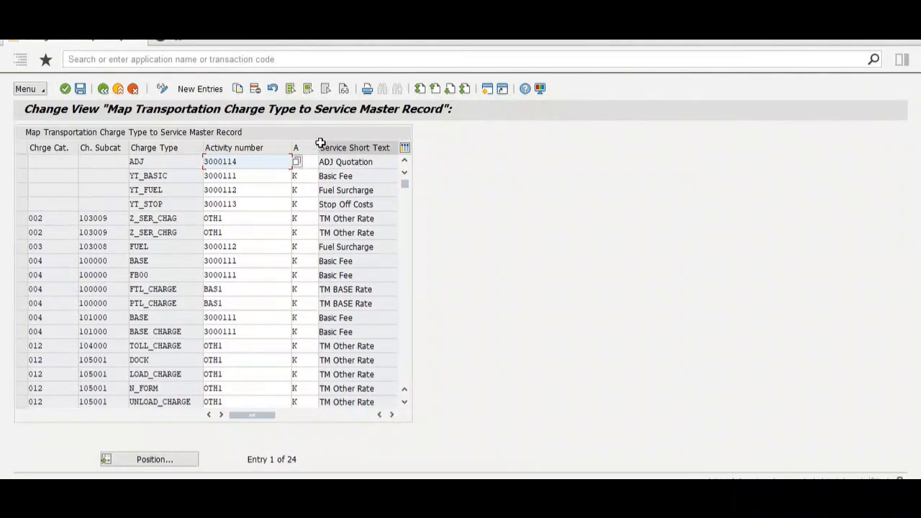
Step: Leave and reopen the service master record assignment, and mark the FUEL 103008 and BASE 100000 entries
left_click(103, 89)
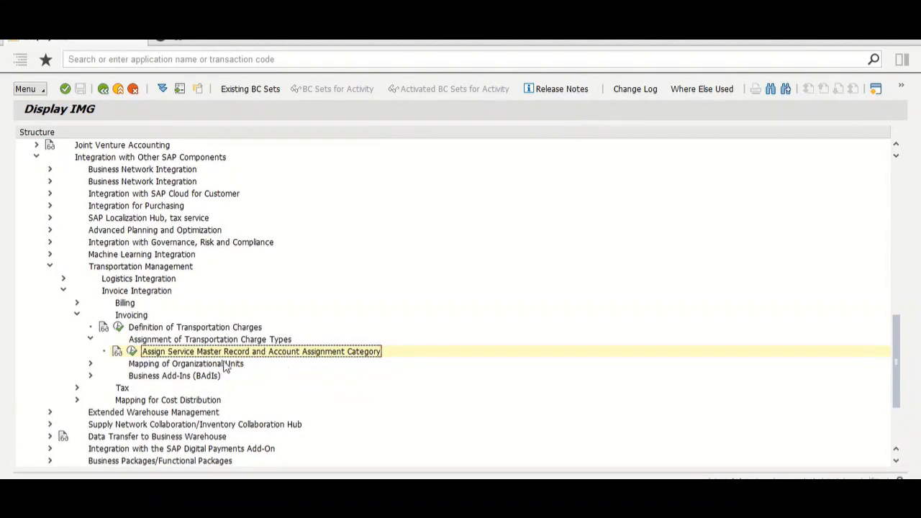
left_click(133, 352)
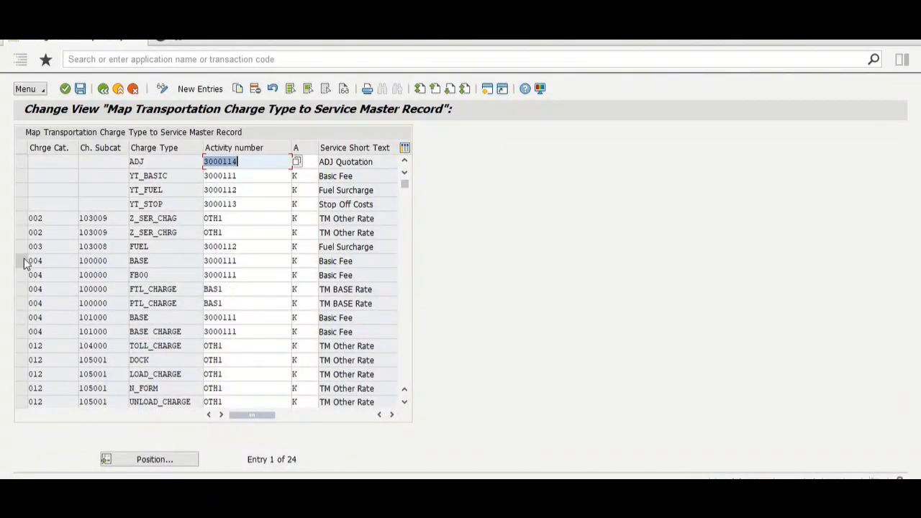
left_click_drag(21, 261, 21, 246)
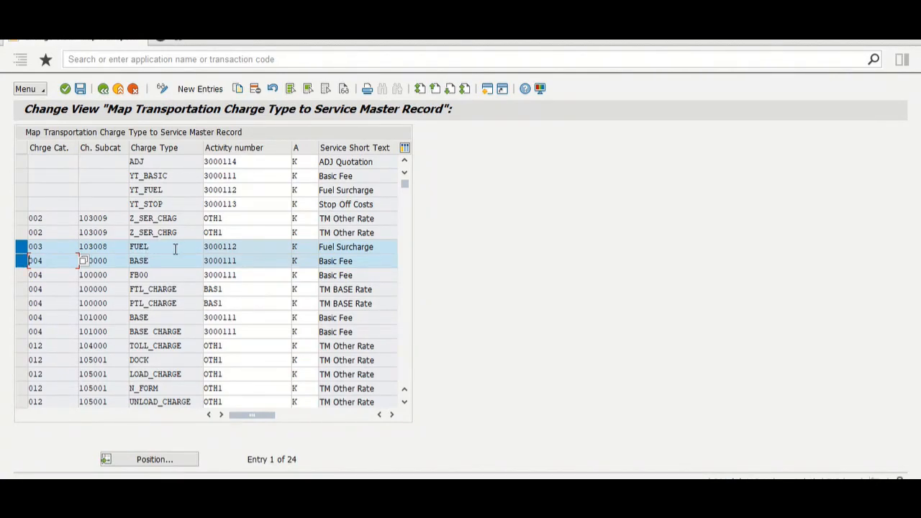
Step: Inspect the activity number and account assignment category mapped to the FUEL charge type
left_click(236, 247)
left_click_drag(236, 247, 203, 246)
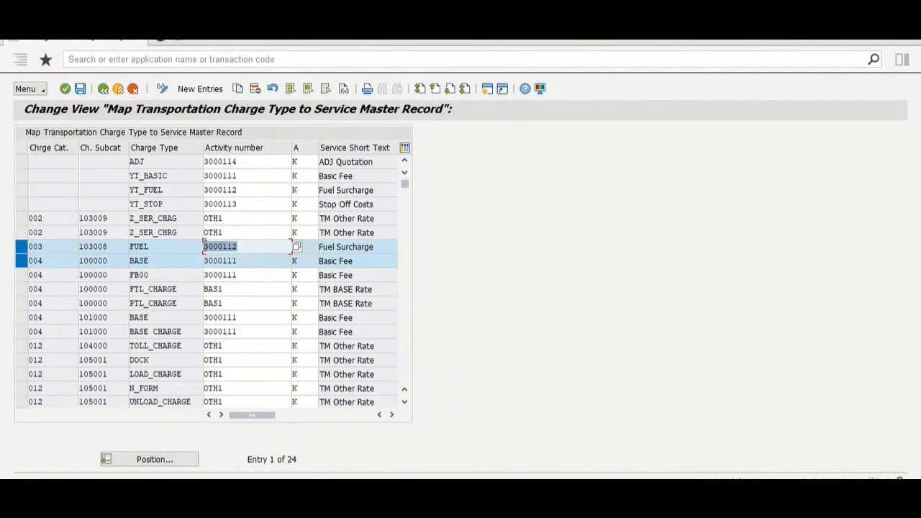
left_click(203, 246)
left_click(307, 246)
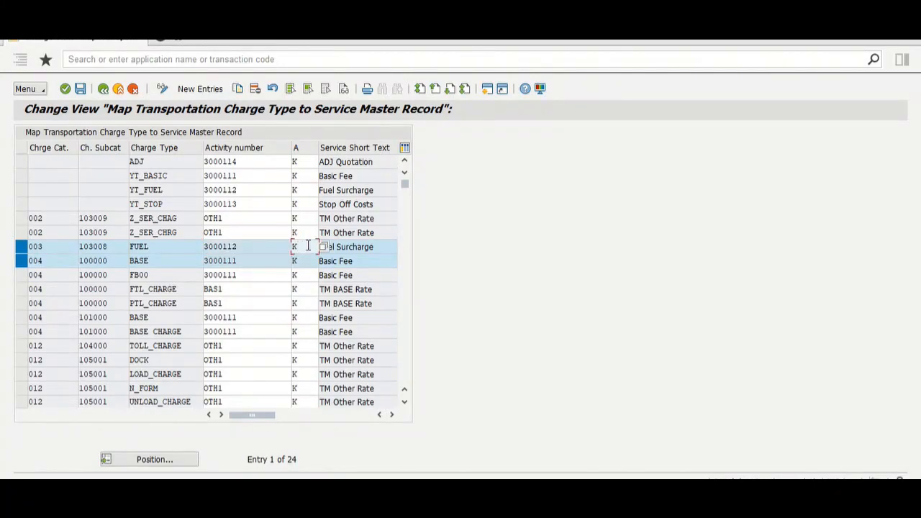
key("shift+Tab")
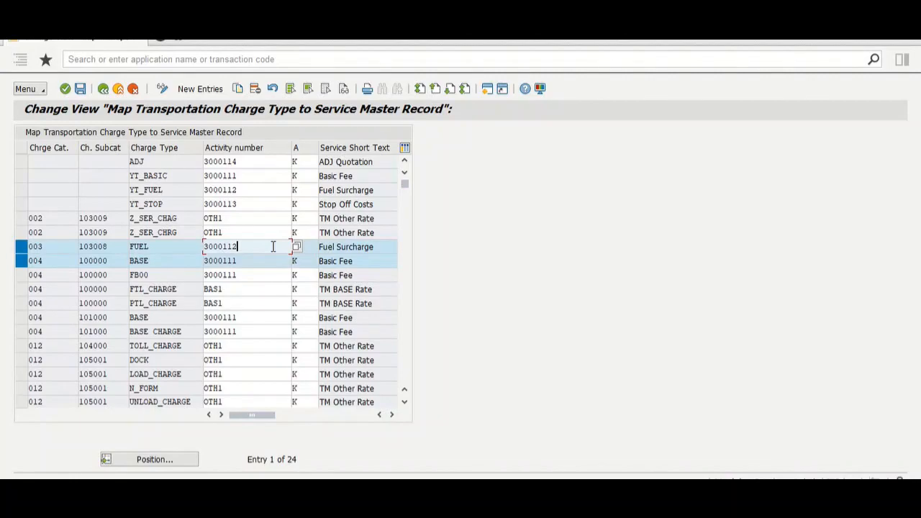
left_click(314, 245)
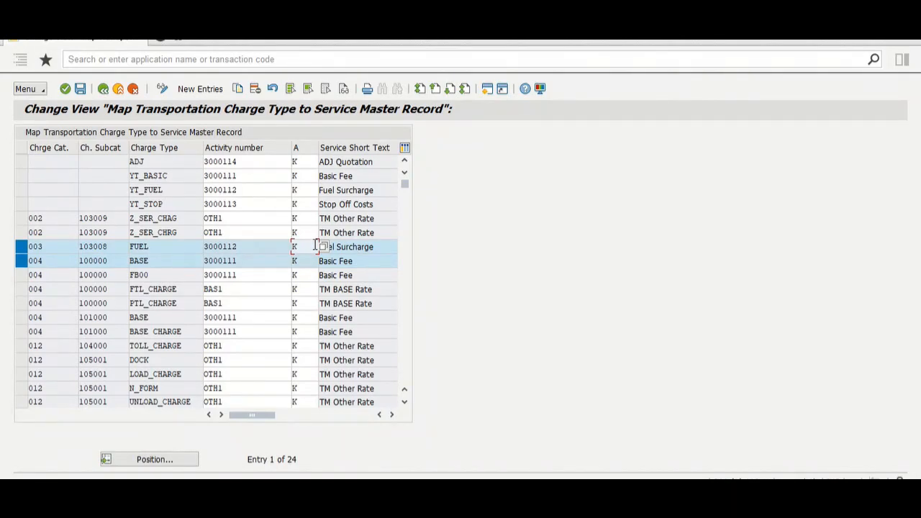
left_click(255, 247)
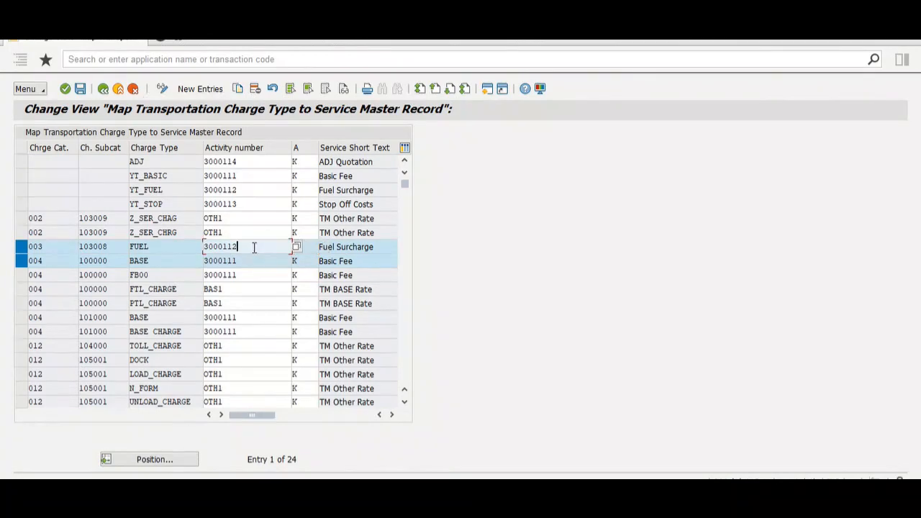
left_click(296, 246)
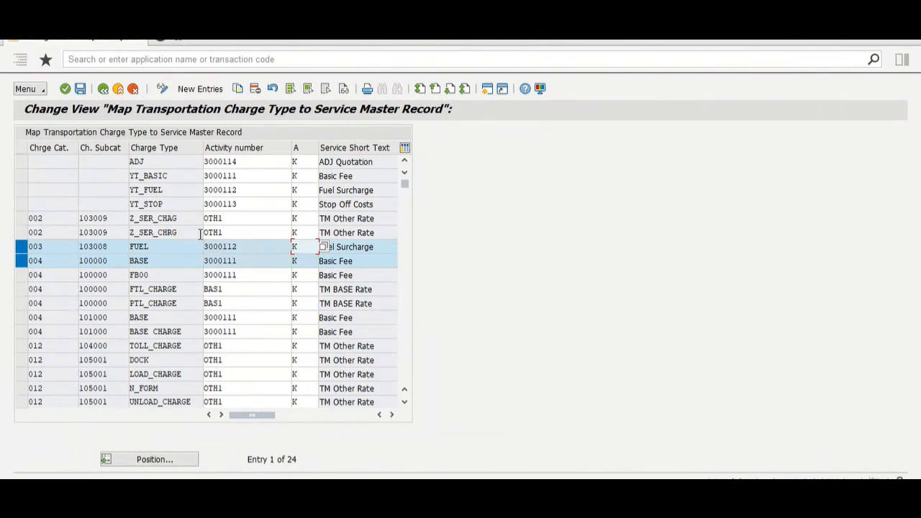
Step: Inspect the activity number of the marked BASE entry and open the service master display in a new session
left_click(238, 261)
left_click_drag(237, 260, 205, 261)
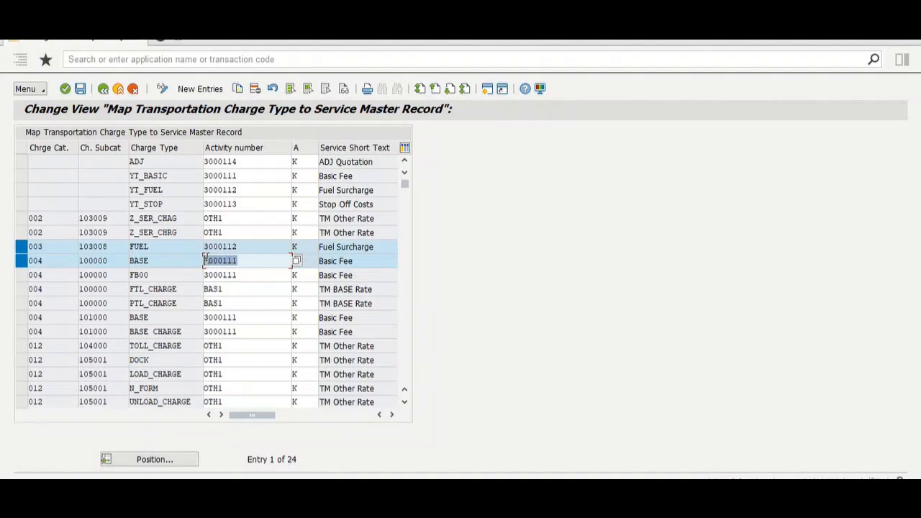
left_click(203, 261)
left_click(152, 55)
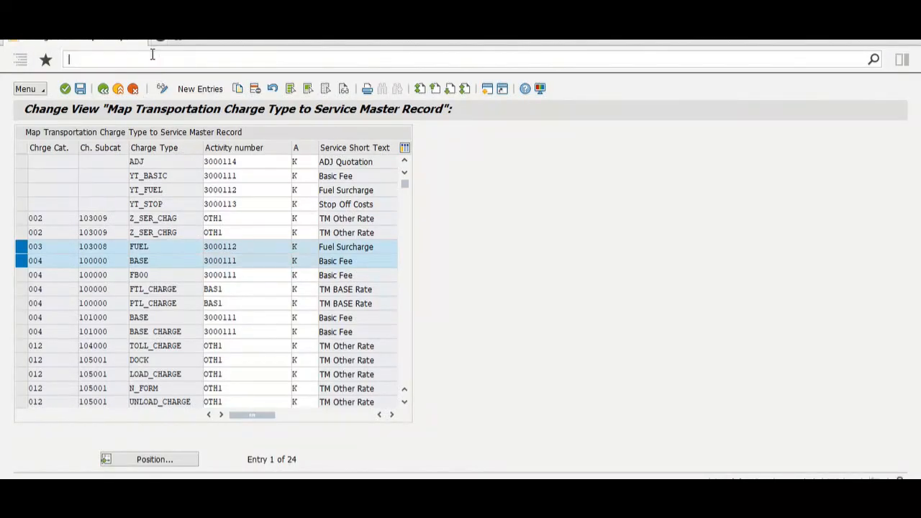
type("/o")
key("Return")
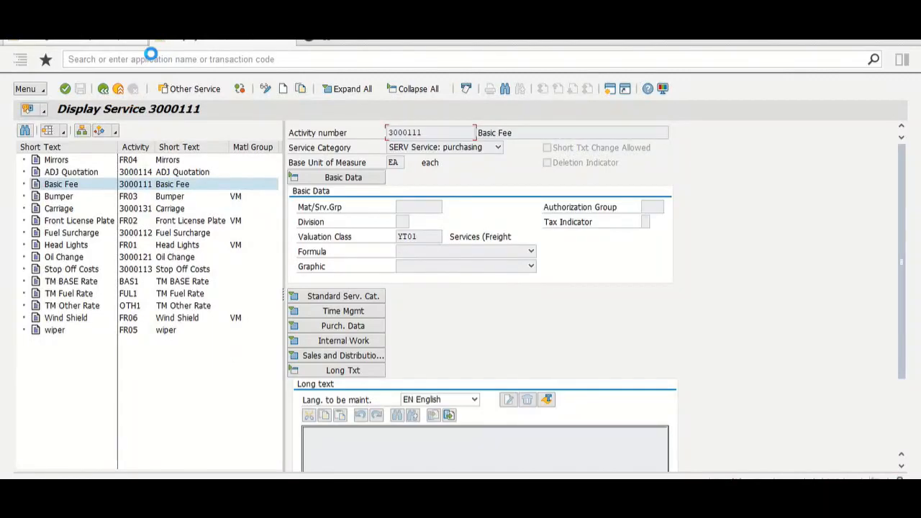
Step: Check the charge type mapping again, return to the service master display and highlight the Basic Fee activity number
left_click(107, 41)
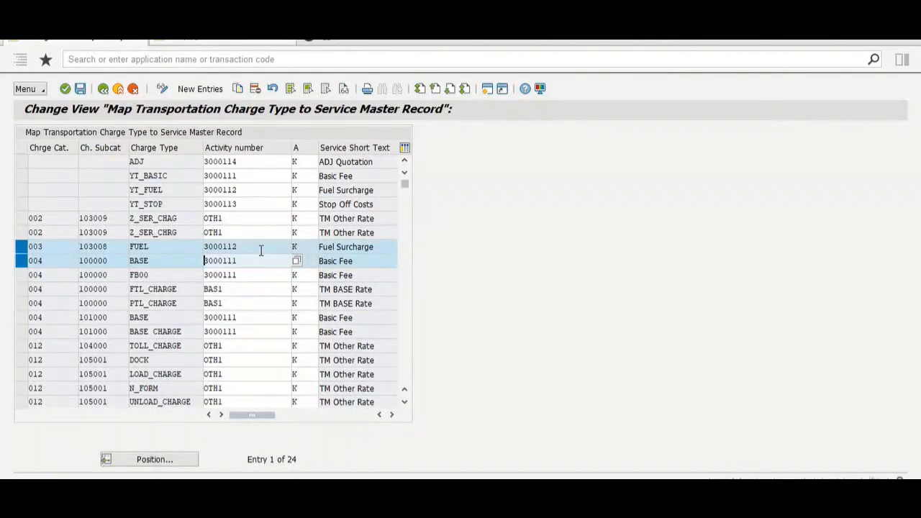
left_click(207, 41)
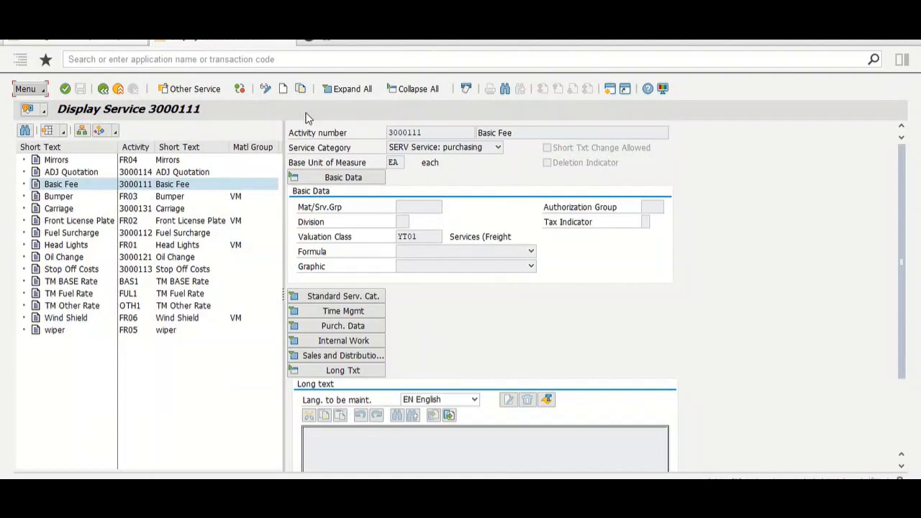
left_click_drag(425, 132, 389, 131)
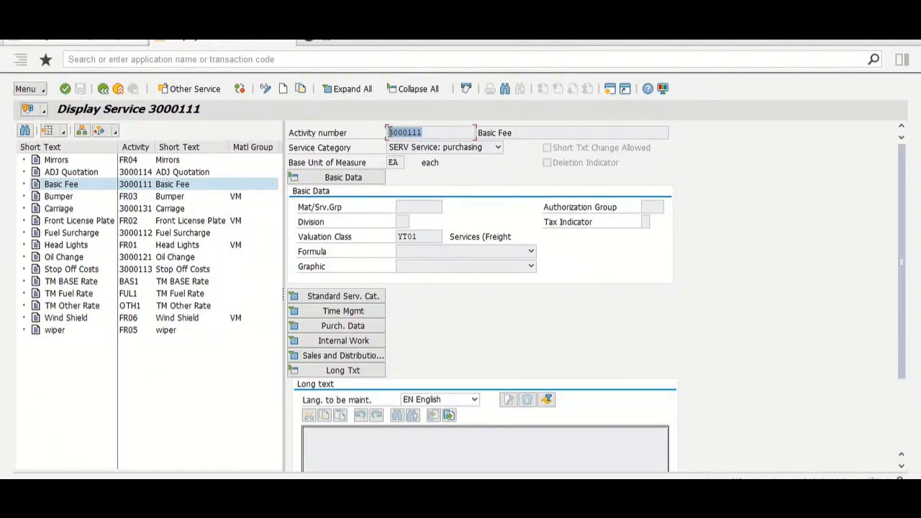
Step: Review the Basic Fee service master's activity number, service category, valuation class, tax indicator and material/service group
left_click(390, 132)
left_click(541, 132)
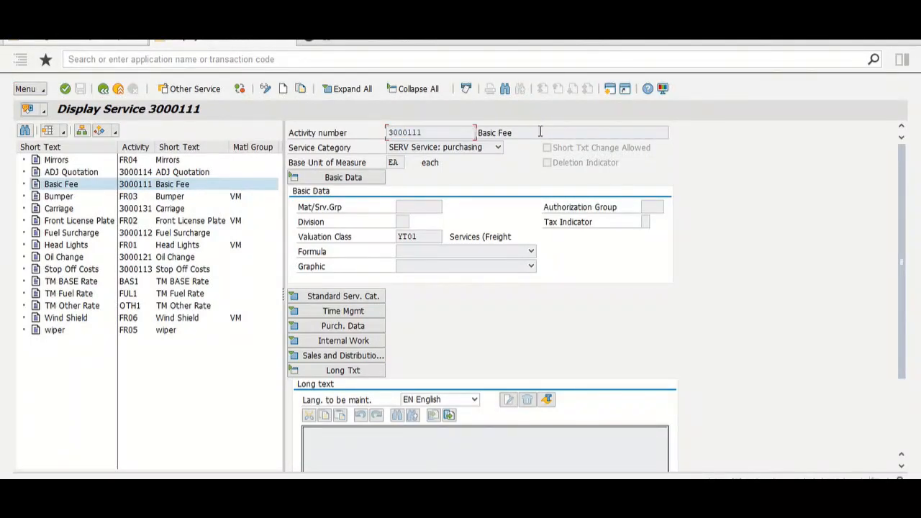
left_click(458, 150)
left_click(458, 150)
left_click_drag(419, 237, 404, 236)
left_click(398, 236)
left_click(647, 222)
left_click(425, 207)
Step: Return to the charge type mapping, unmark the FUEL and BASE entries and examine the activity number of BASE 100000
left_click(123, 41)
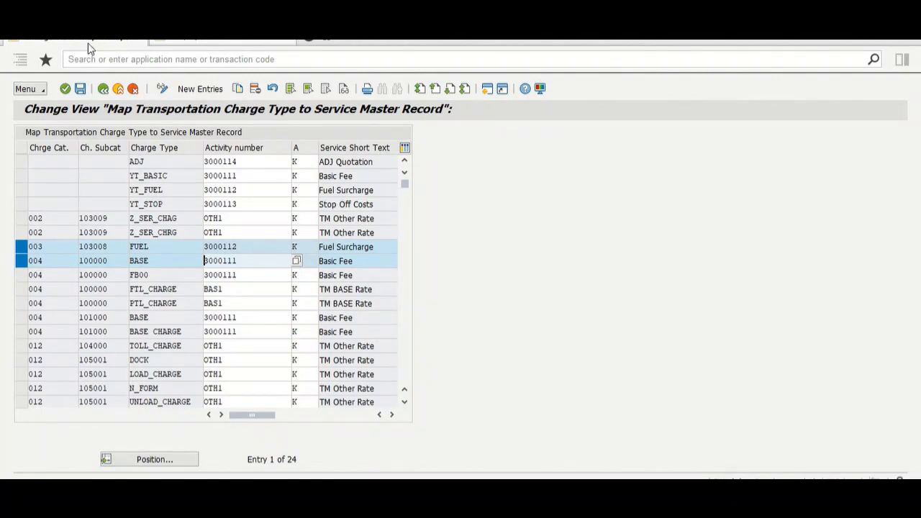
left_click(23, 249)
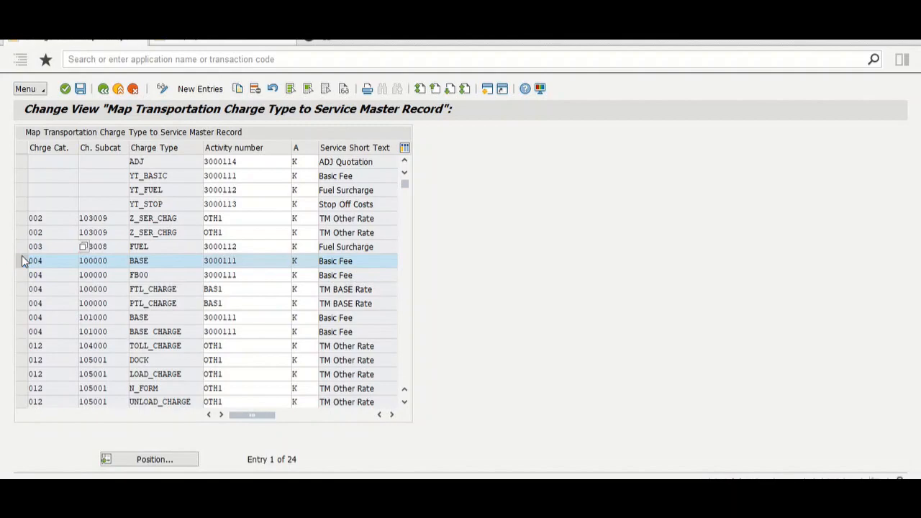
left_click(29, 260)
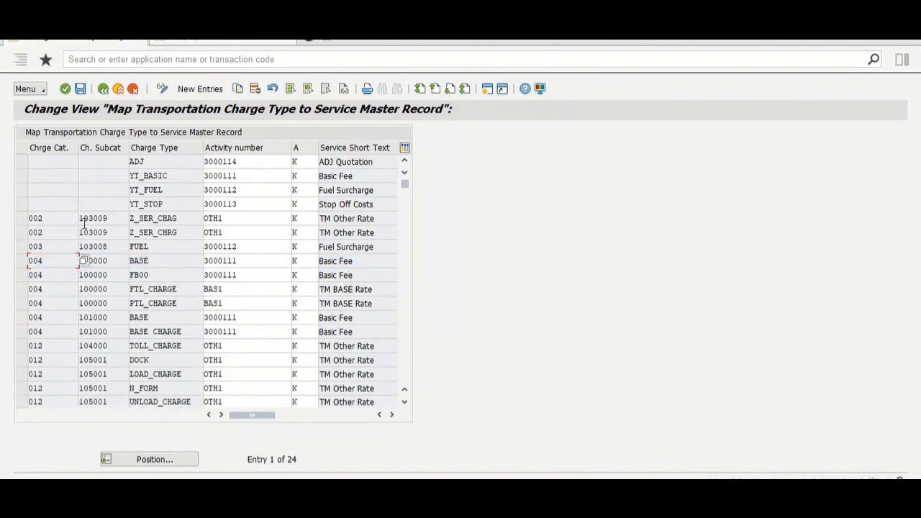
left_click(160, 260)
left_click(256, 261)
left_click_drag(236, 263, 204, 264)
left_click(204, 263)
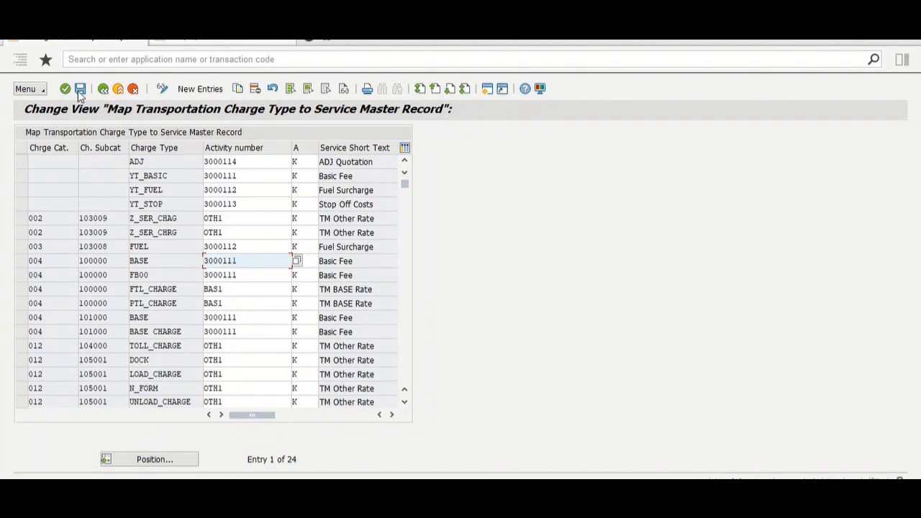
Step: Leave the charge type mapping, open Assign Purchasing Information for Posting and check the FSD type 001 entry
left_click(103, 89)
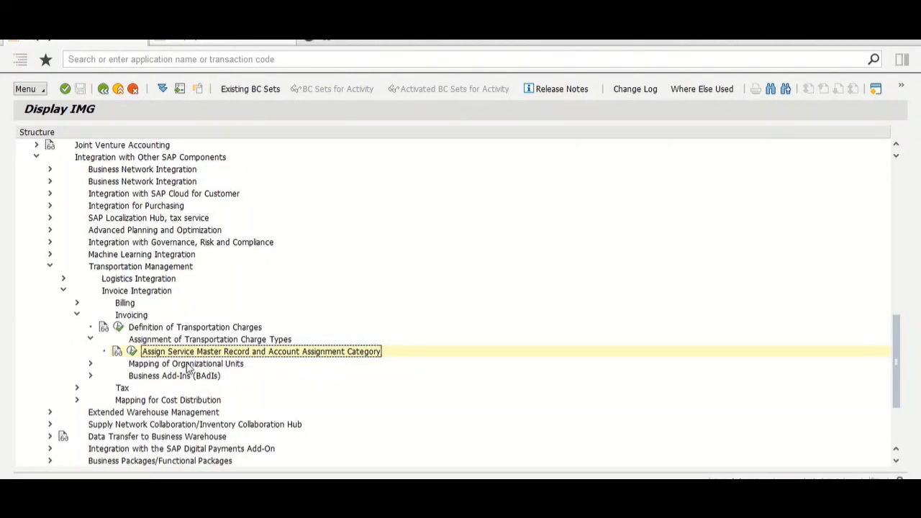
left_click(90, 364)
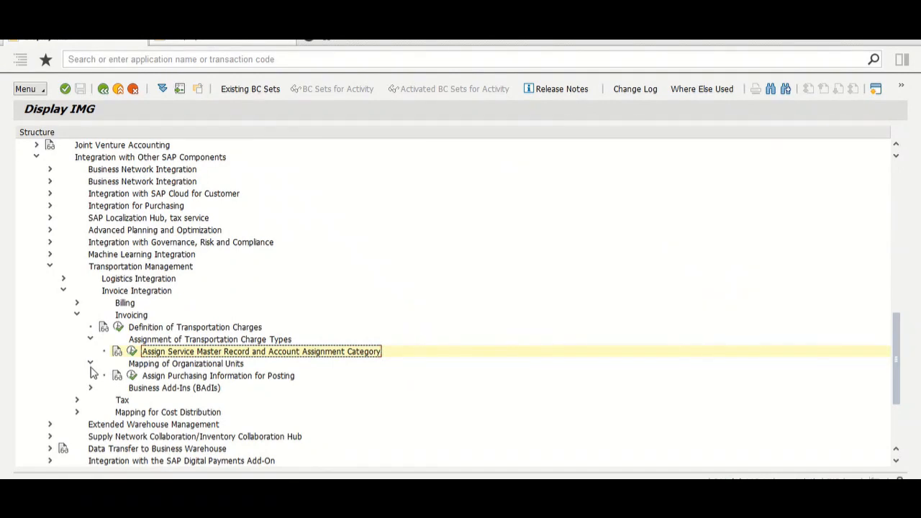
left_click(132, 376)
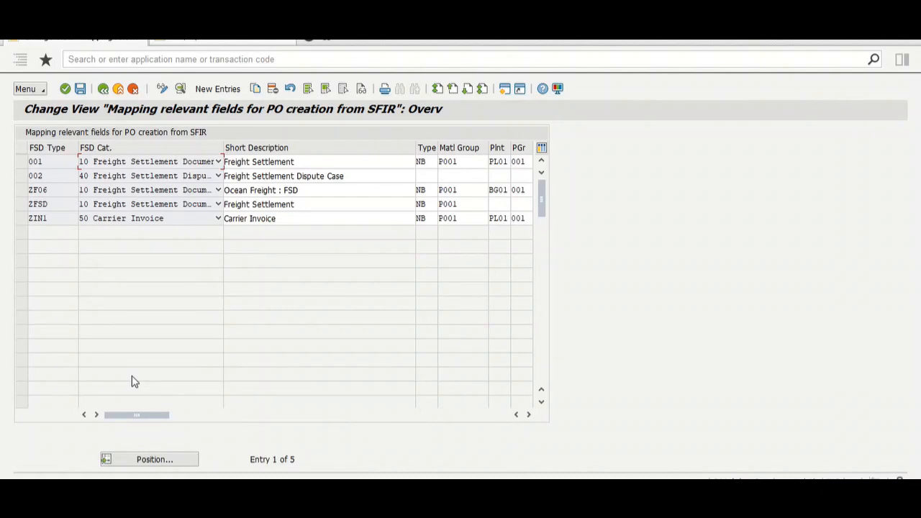
left_click(45, 162)
left_click_drag(46, 163, 29, 163)
left_click(29, 165)
left_click(50, 163)
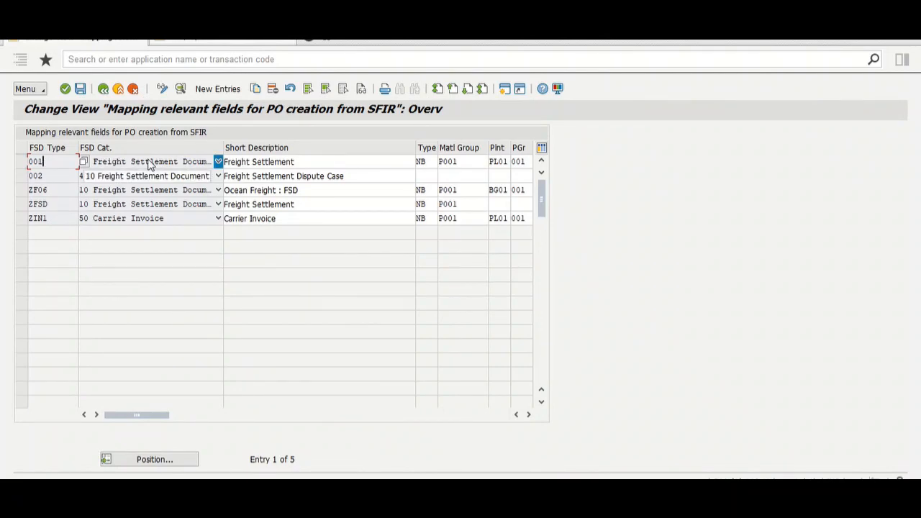
Step: Examine the purchase order type, material group, plant and purchasing group mapped to freight settlement type 001
left_click(426, 162)
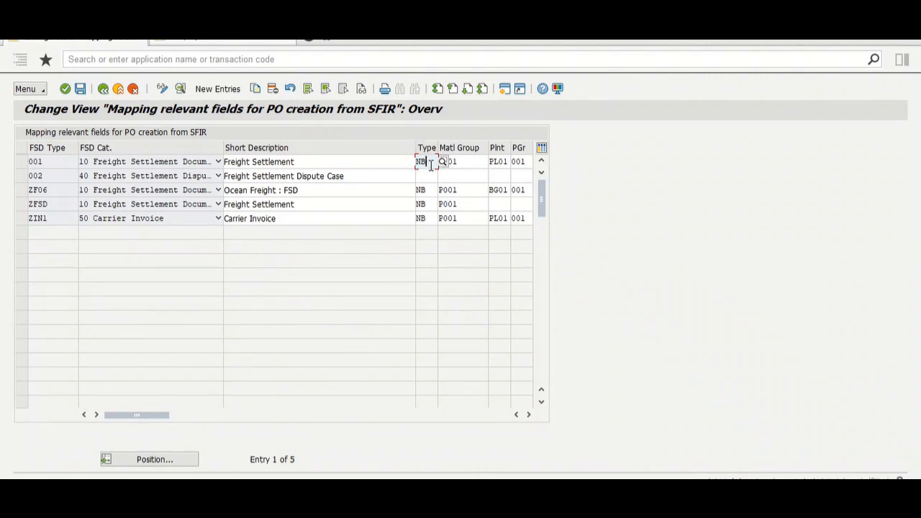
left_click_drag(430, 164, 415, 164)
left_click(464, 161)
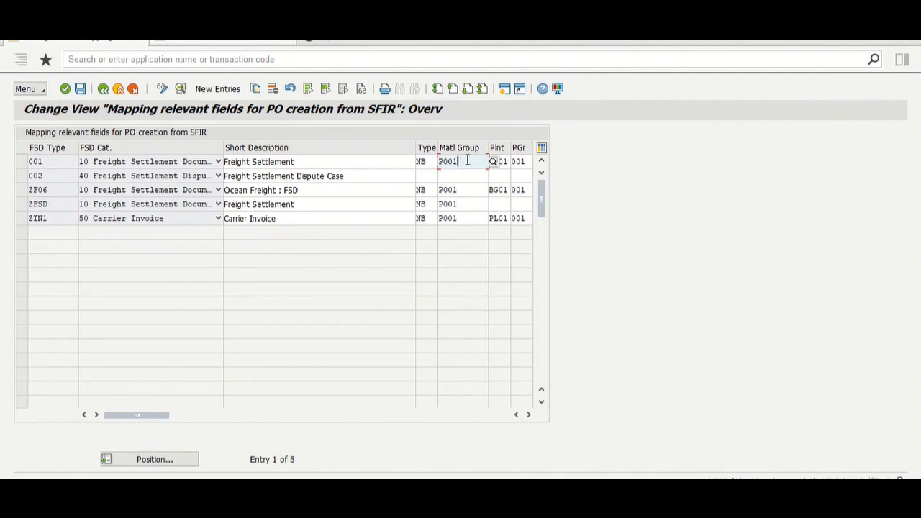
left_click_drag(467, 161, 437, 161)
left_click(438, 161)
left_click(506, 165)
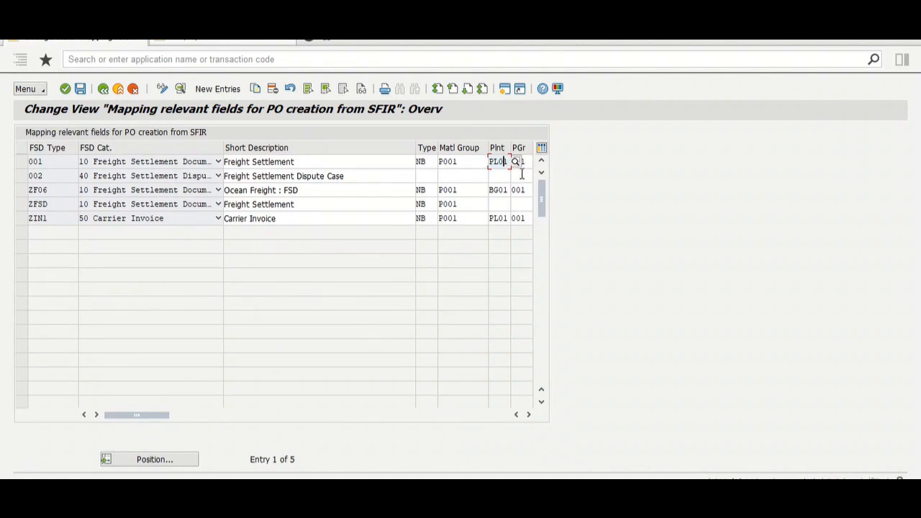
left_click(528, 163)
left_click(528, 414)
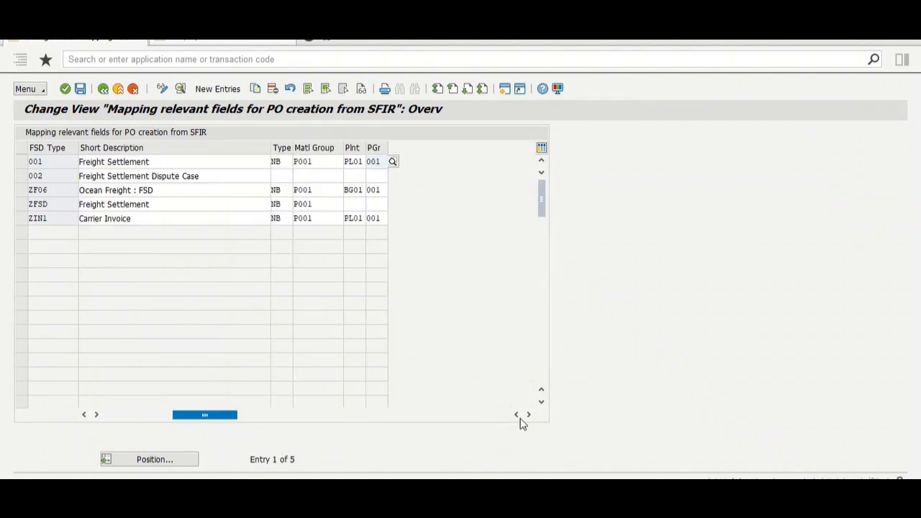
left_click(515, 415)
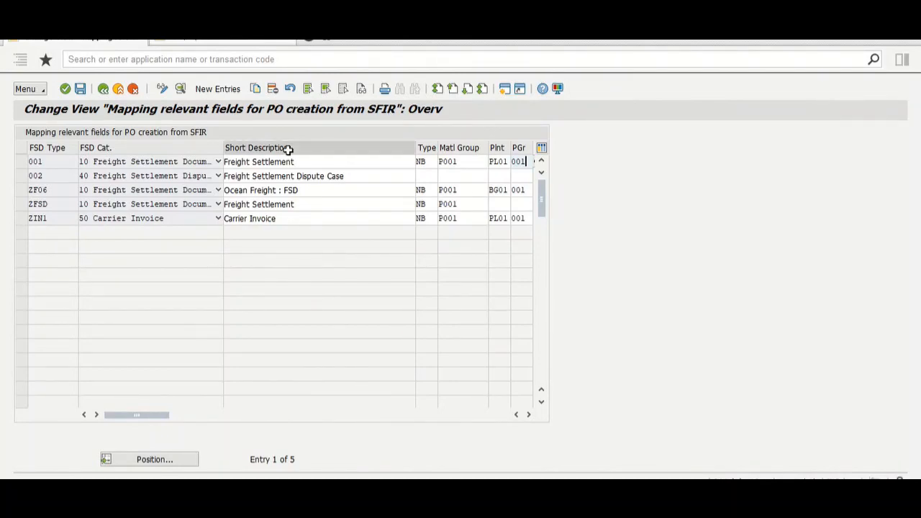
left_click(428, 163)
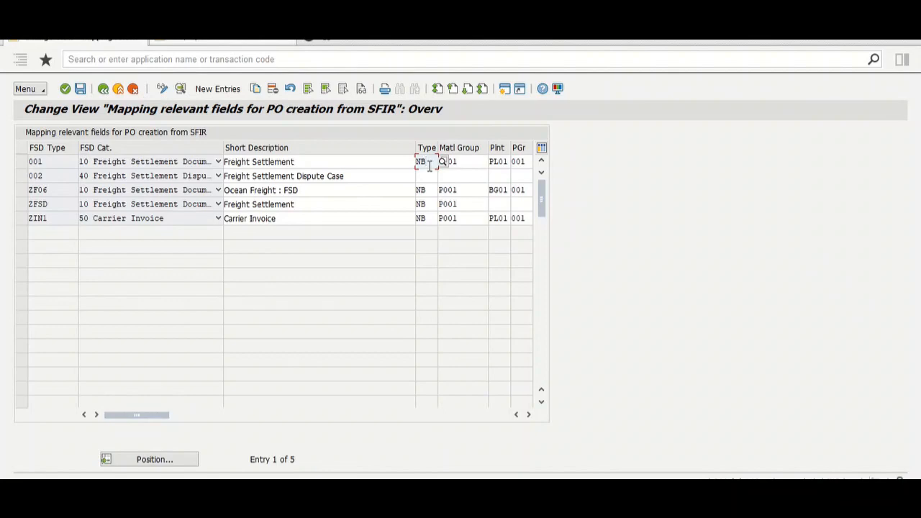
left_click(461, 161)
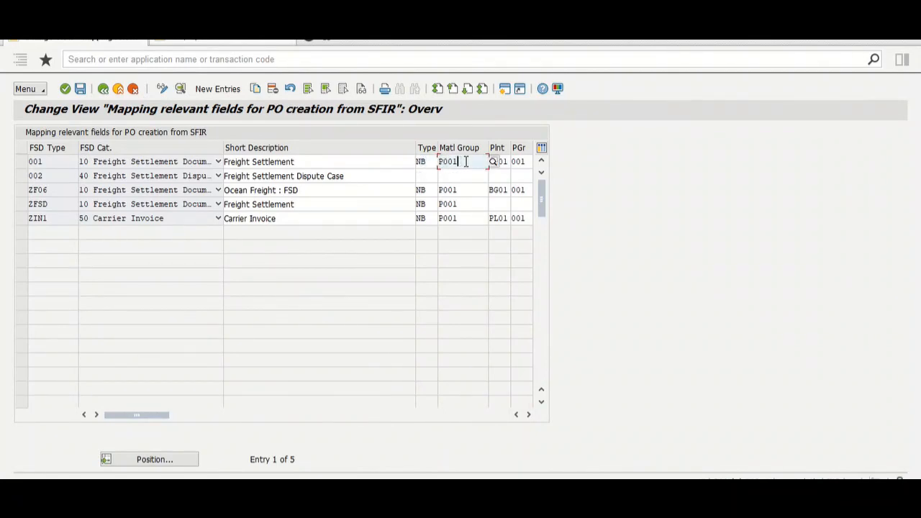
left_click_drag(460, 161, 436, 161)
Step: Leave the purchasing information mapping, switch to the existing freight settlement document and save and transfer it
left_click(101, 90)
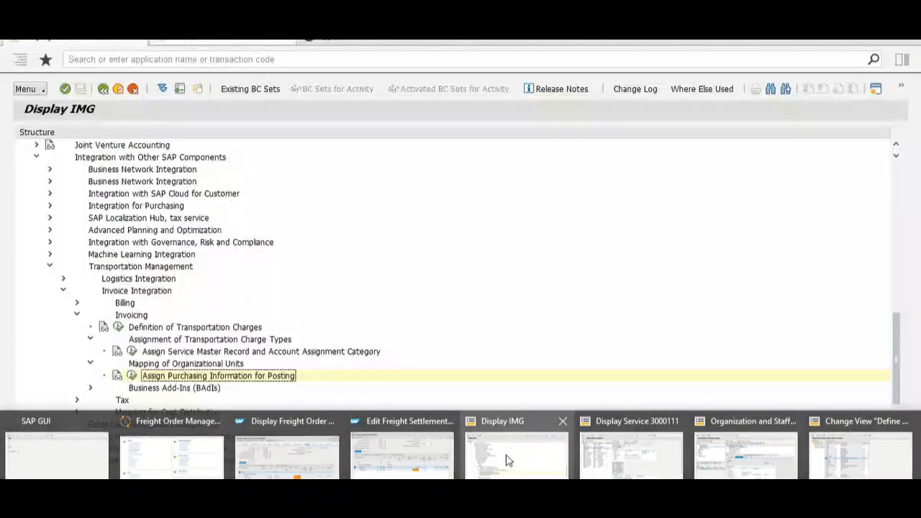
left_click(336, 467)
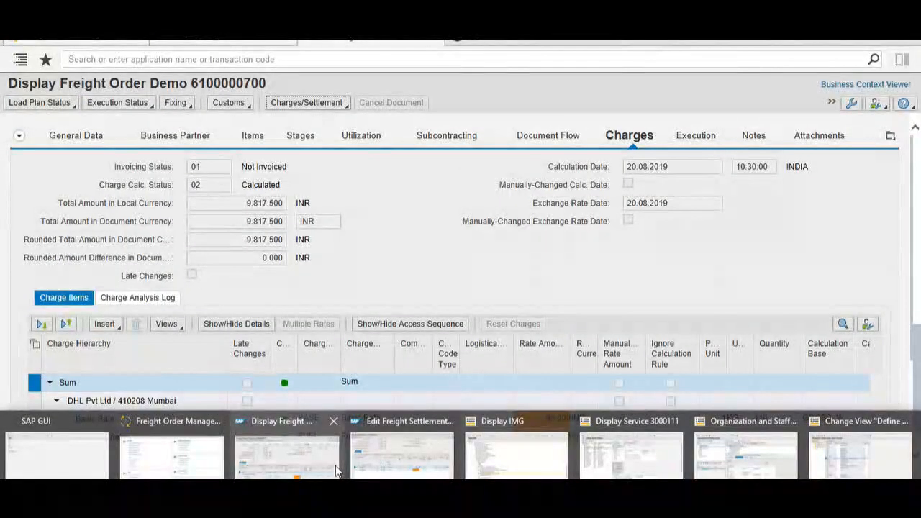
left_click(410, 457)
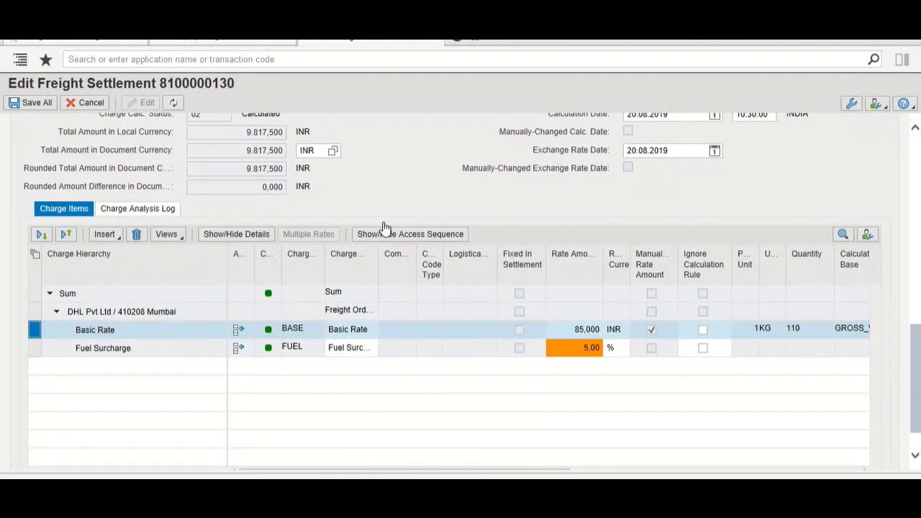
scroll(401, 165, "up", 5)
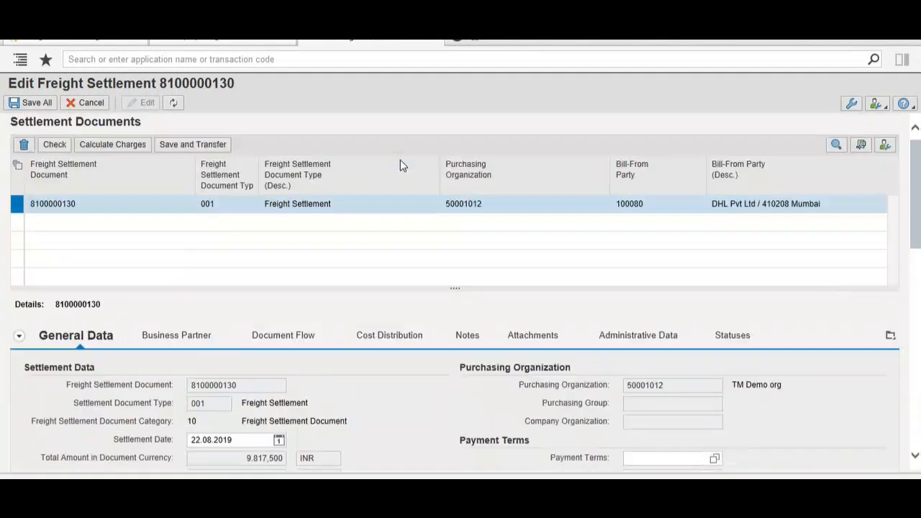
scroll(400, 165, "up", 1)
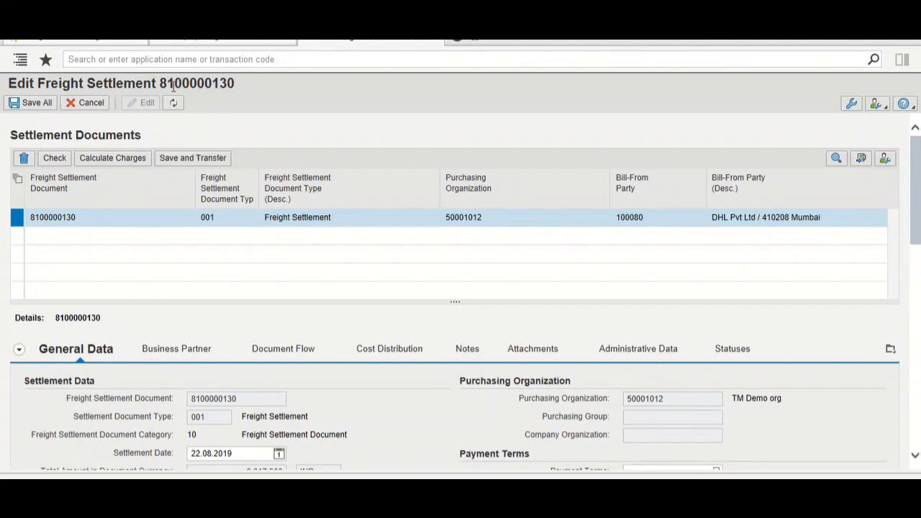
left_click_drag(160, 83, 246, 89)
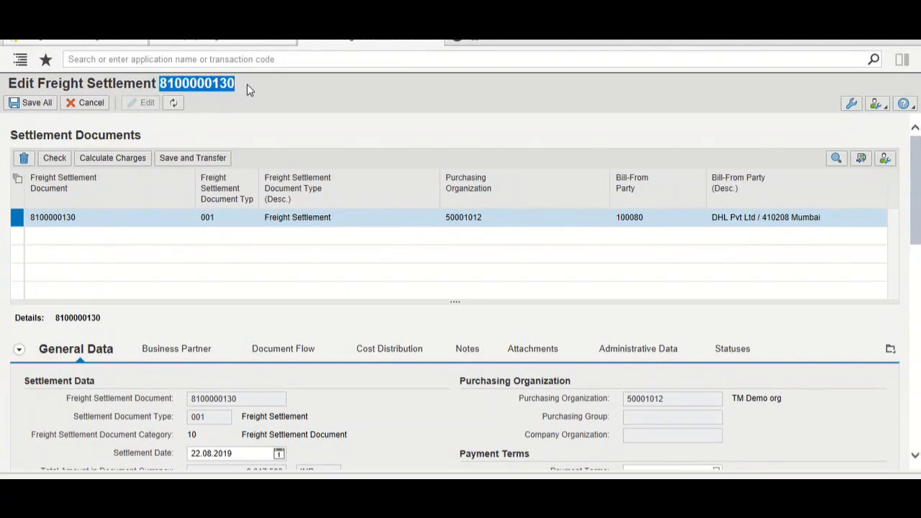
left_click(193, 164)
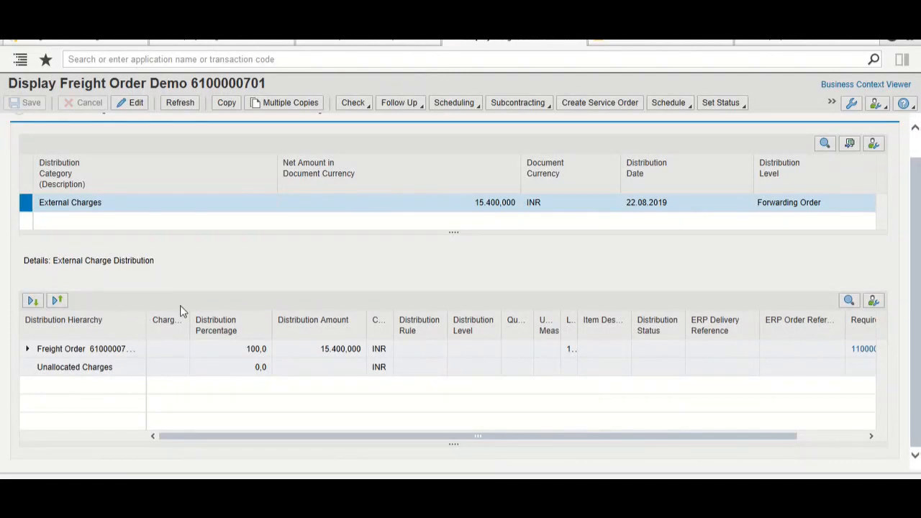
Step: Examine the external charge distribution of the other freight order, including distribution percentage, amount and requirement
scroll(262, 299, "up", 1)
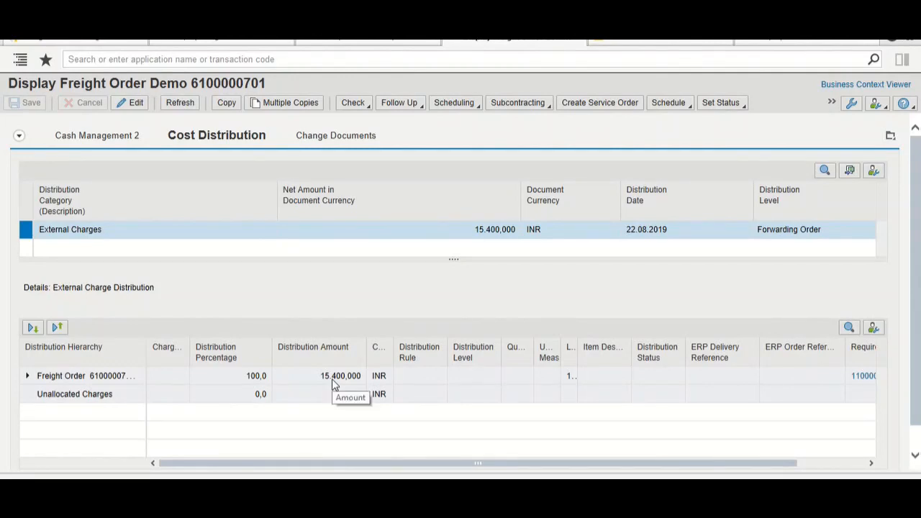
left_click(257, 379)
left_click_drag(689, 468, 843, 462)
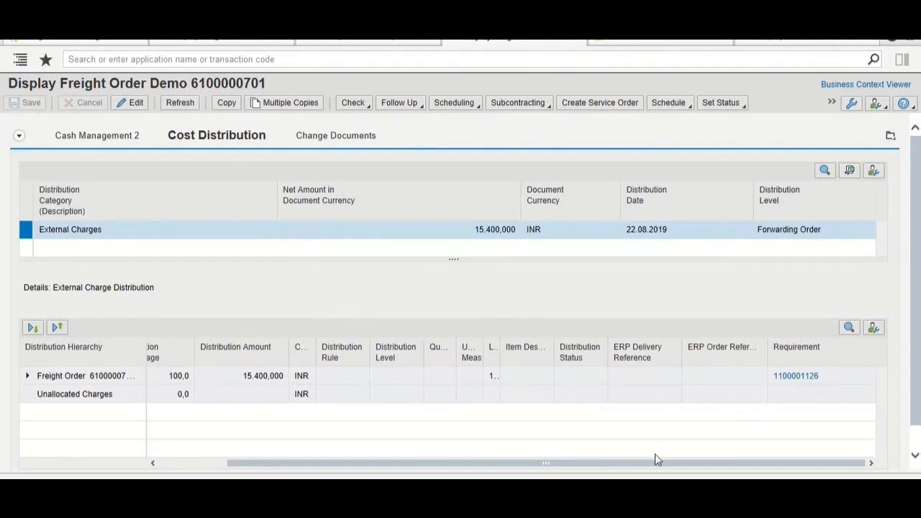
left_click_drag(652, 464, 549, 459)
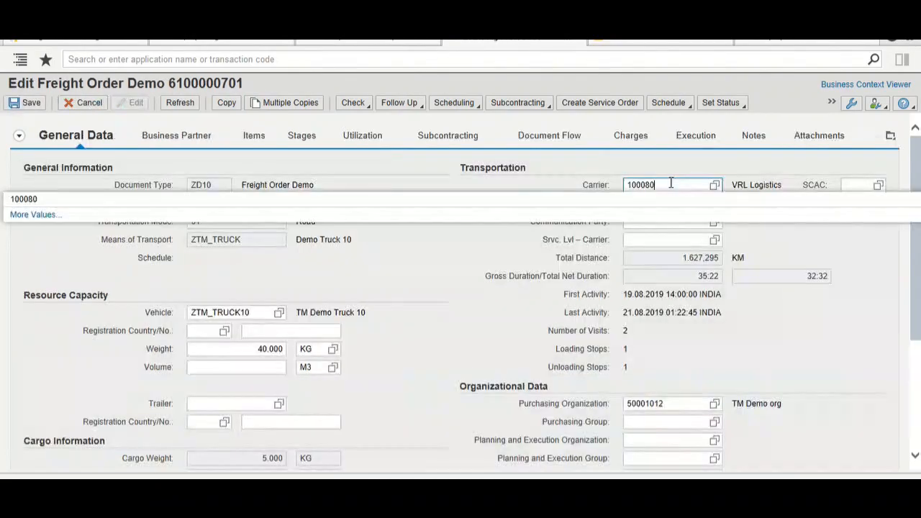
Step: Set the freight order's carrier to DHL Pvt Ltd and create a freight settlement document from the saved order
key("Return")
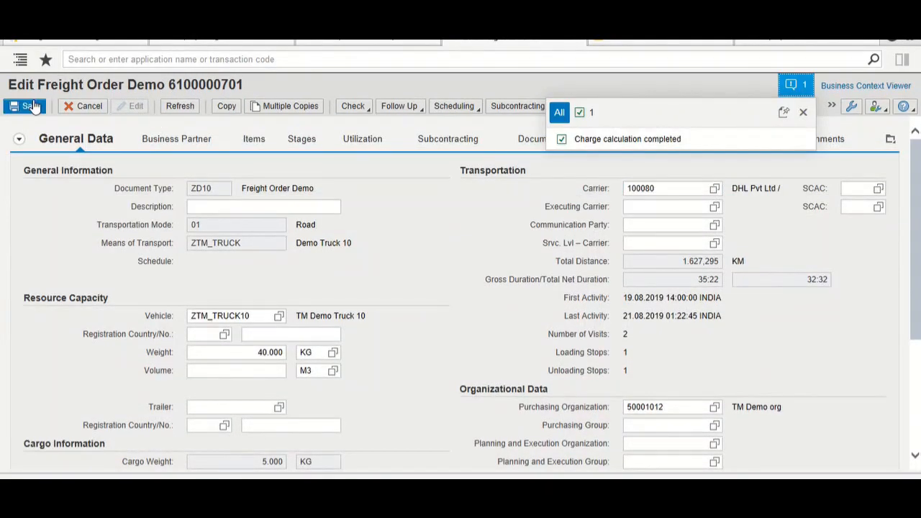
left_click(805, 114)
left_click(833, 107)
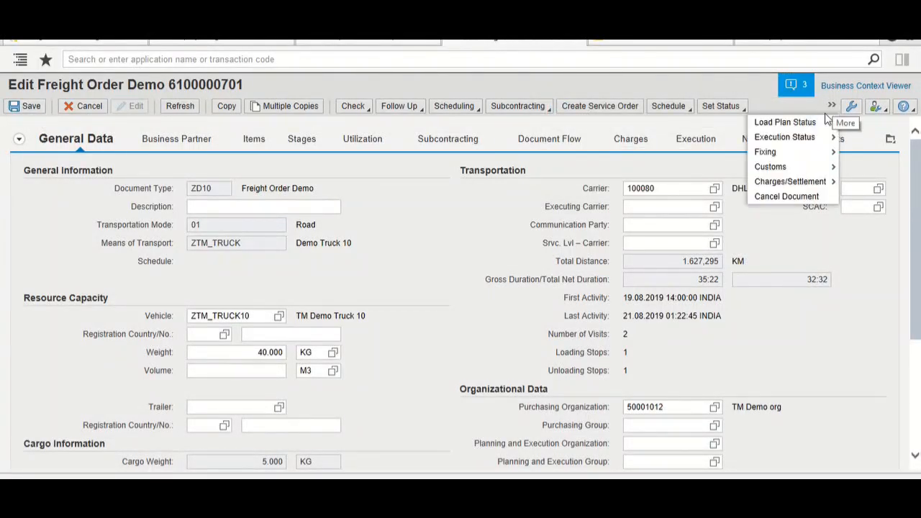
mouse_move(799, 184)
left_click(691, 229)
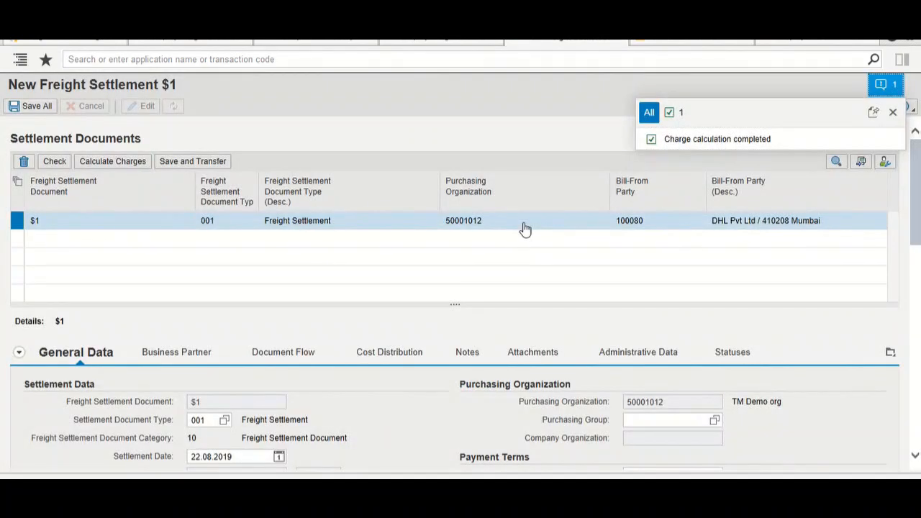
Step: Try to save and transfer the new freight settlement document and read the resulting message
left_click(892, 112)
left_click(195, 164)
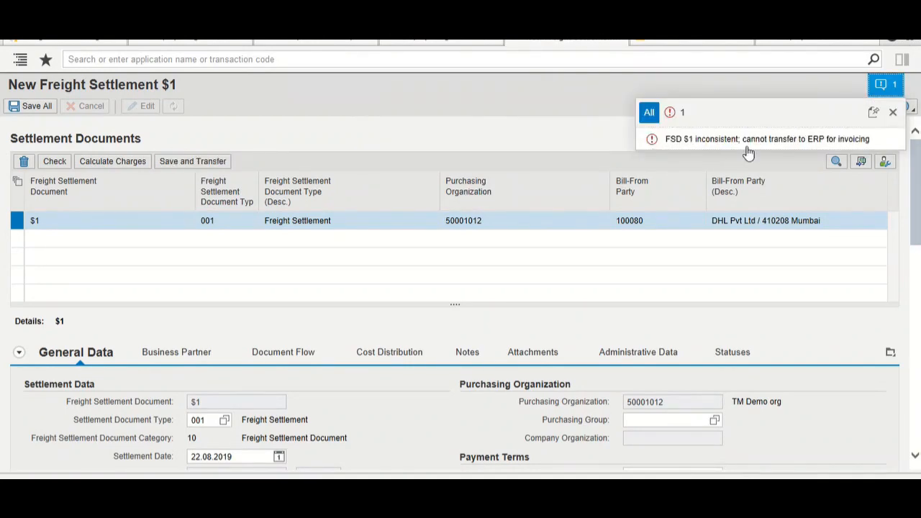
left_click(873, 112)
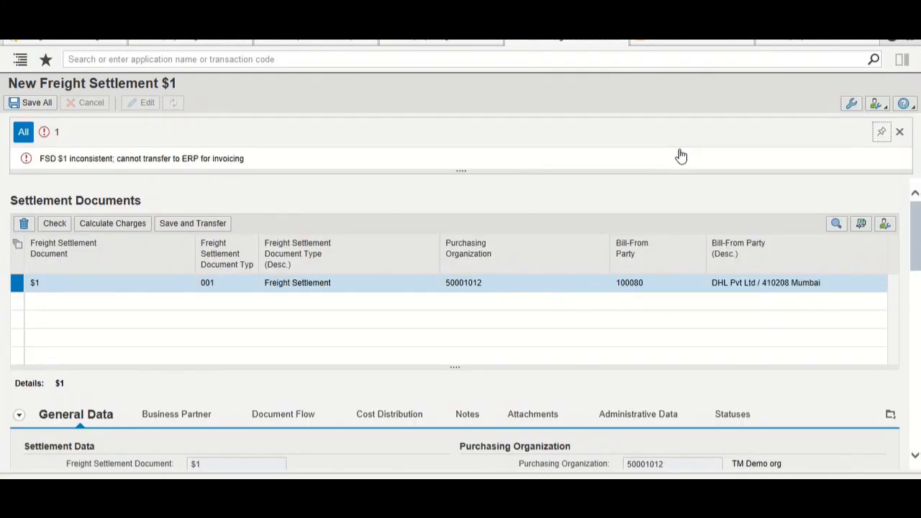
left_click(898, 132)
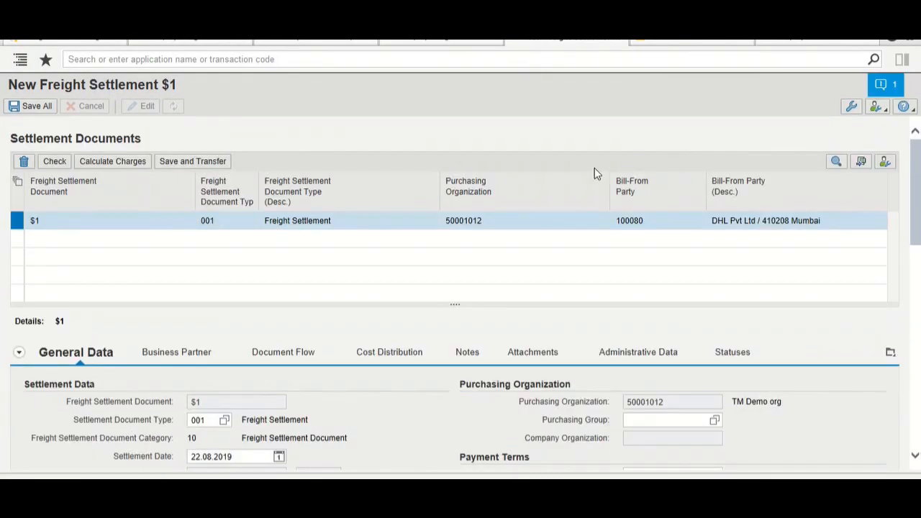
Step: Check the new freight settlement's general data and the rates of its BASE and FUEL charge items
scroll(595, 173, "down", 3)
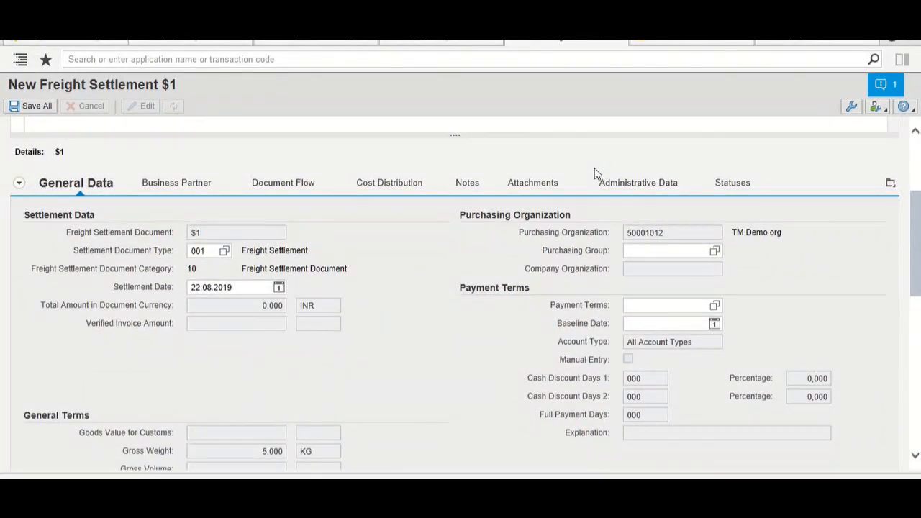
scroll(594, 171, "down", 5)
scroll(595, 168, "down", 2)
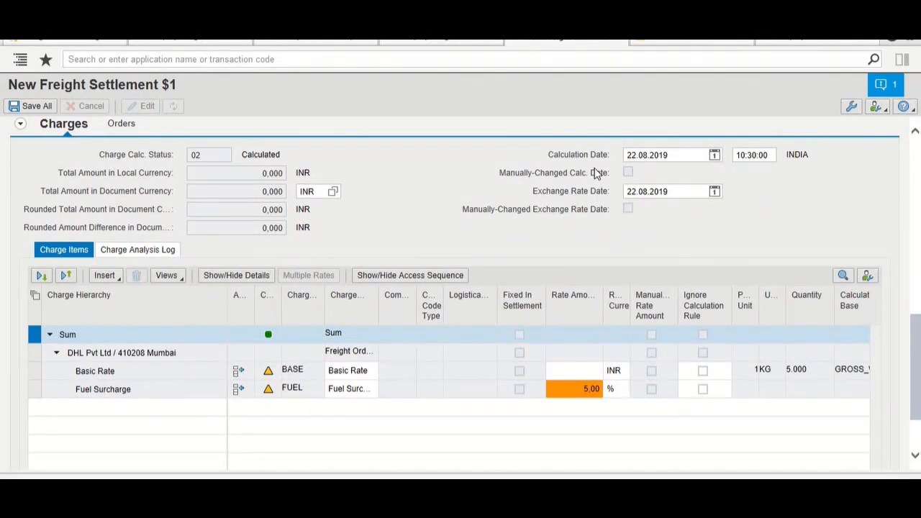
scroll(594, 173, "up", 1)
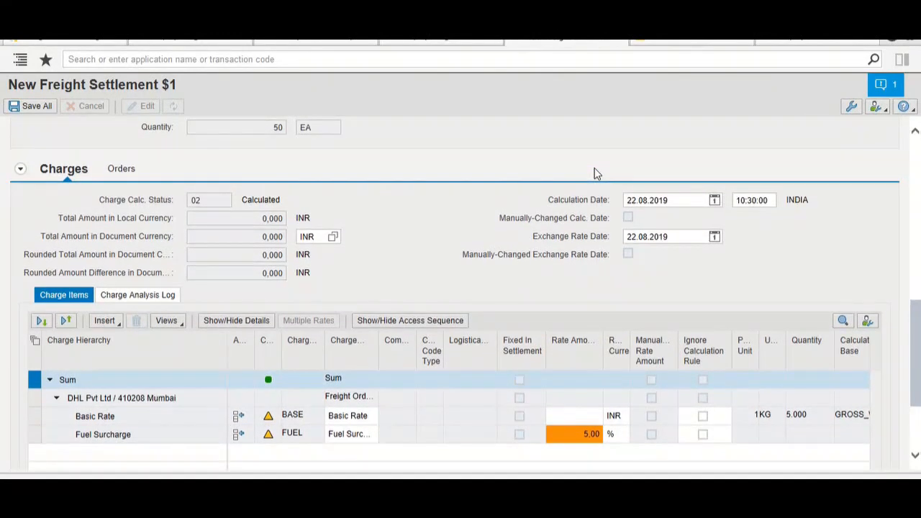
Step: Return to the freight order's charges and try to open the order for editing
scroll(594, 170, "up", 1)
scroll(595, 171, "down", 2)
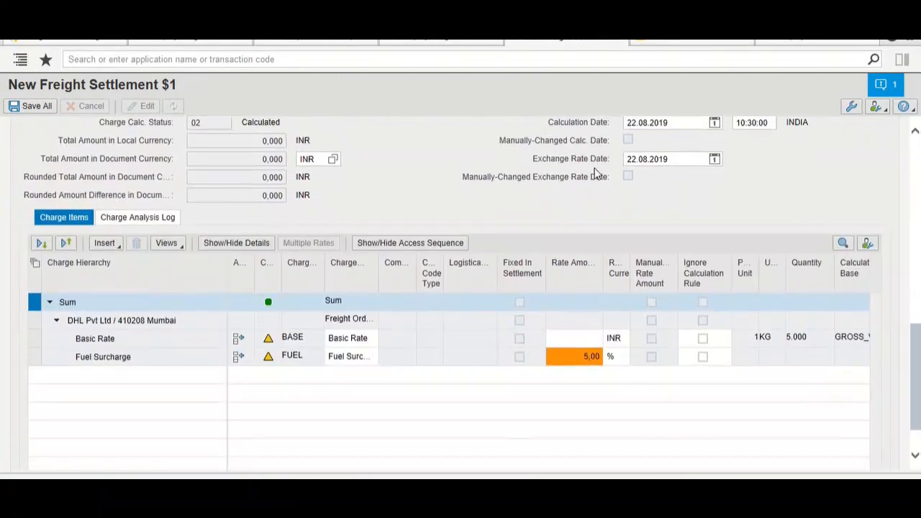
scroll(594, 173, "up", 2)
left_click(466, 44)
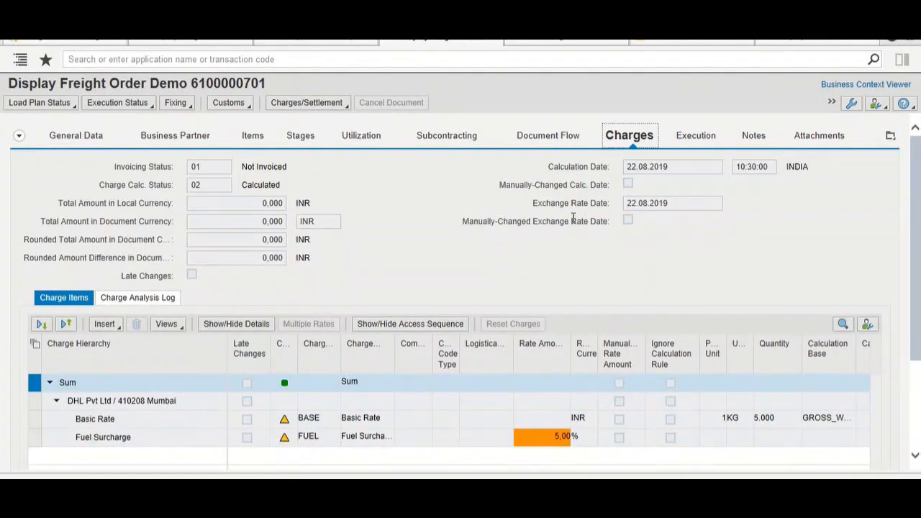
left_click(832, 104)
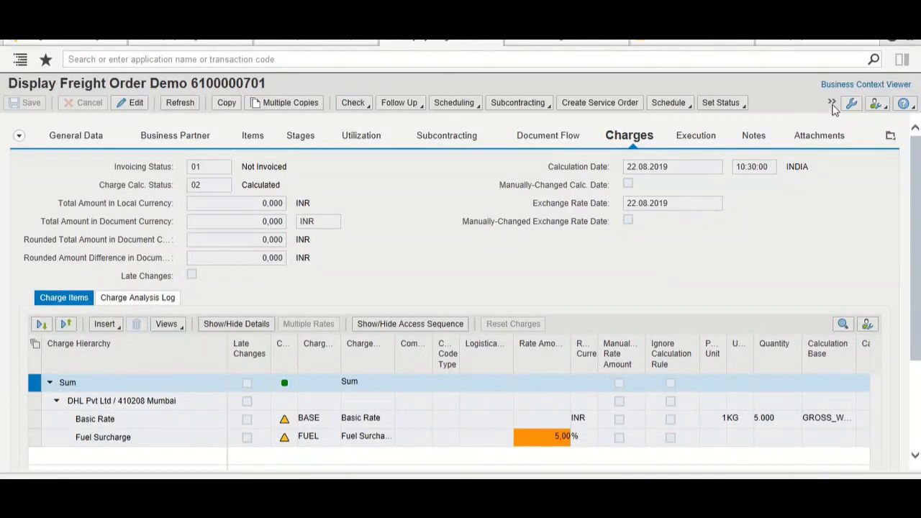
left_click(833, 104)
left_click(831, 106)
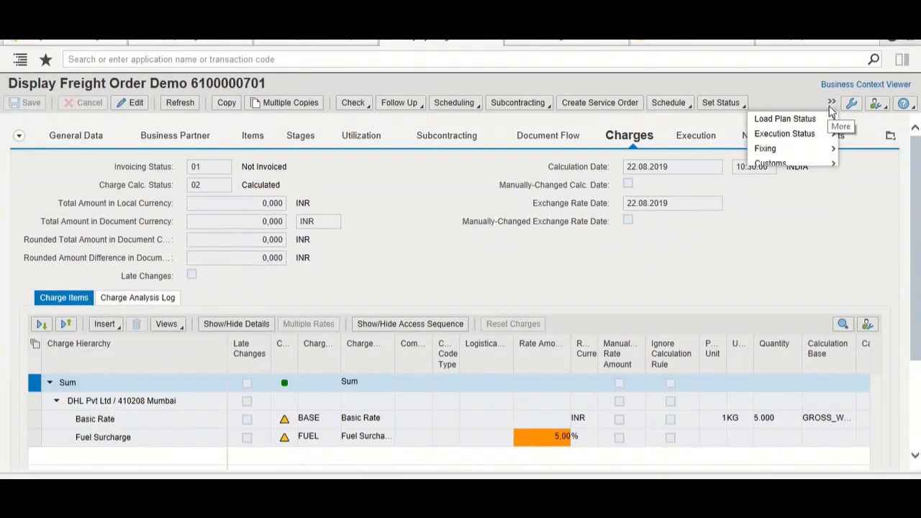
left_click(131, 102)
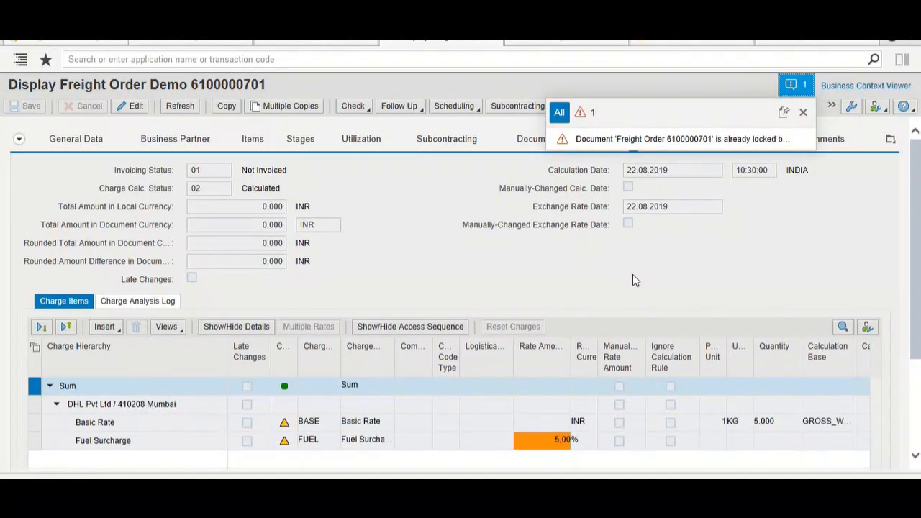
Step: Discard the unsaved freight settlement document and open the freight order for editing
left_click(613, 41)
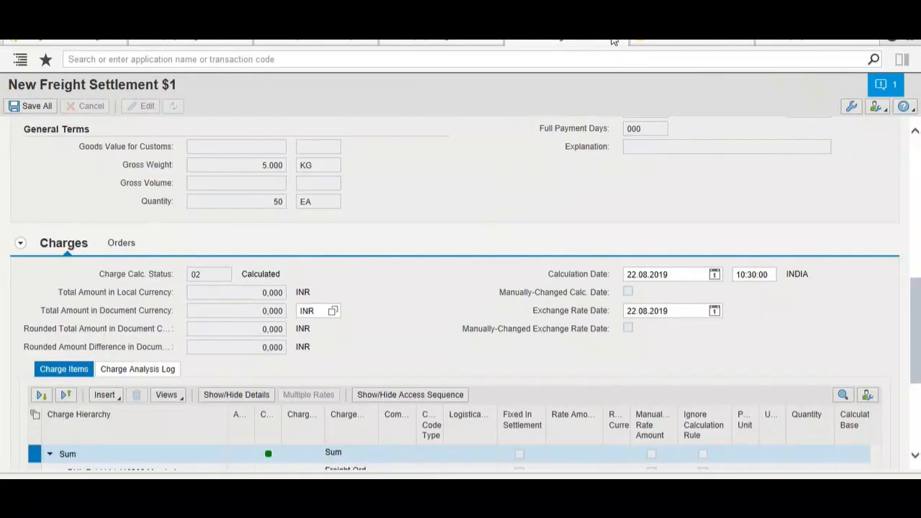
left_click(515, 293)
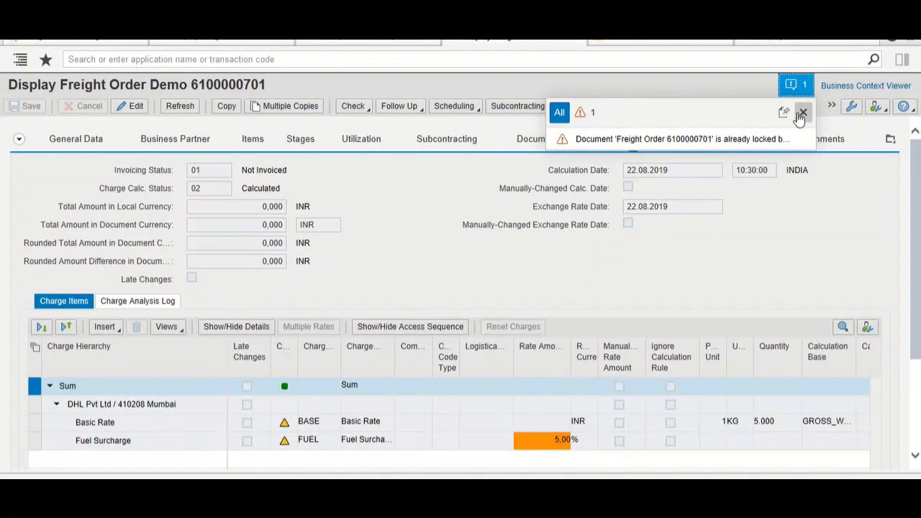
left_click(801, 114)
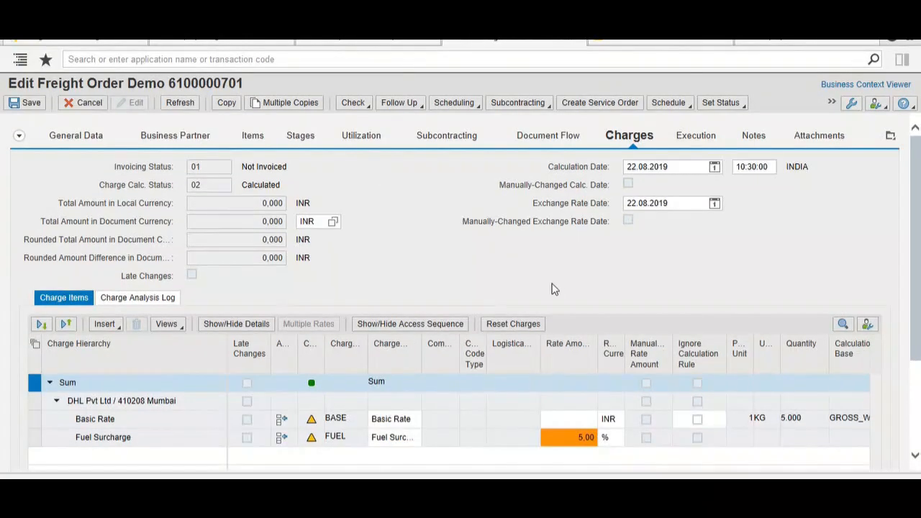
Step: Enter a rate amount of 10000 INR for the freight order's Basic Rate charge item and check the recalculated totals
scroll(554, 295, "down", 3)
left_click(566, 321)
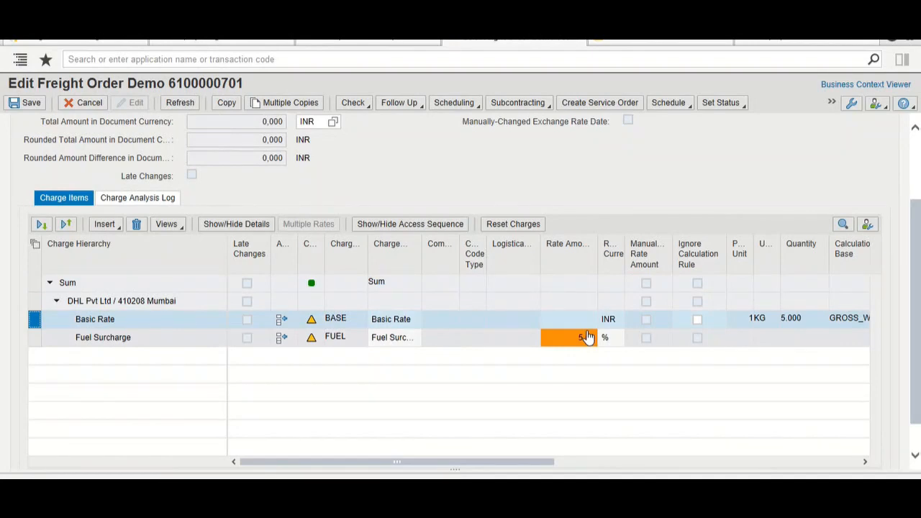
key("Tab")
key("Tab")
key("Tab")
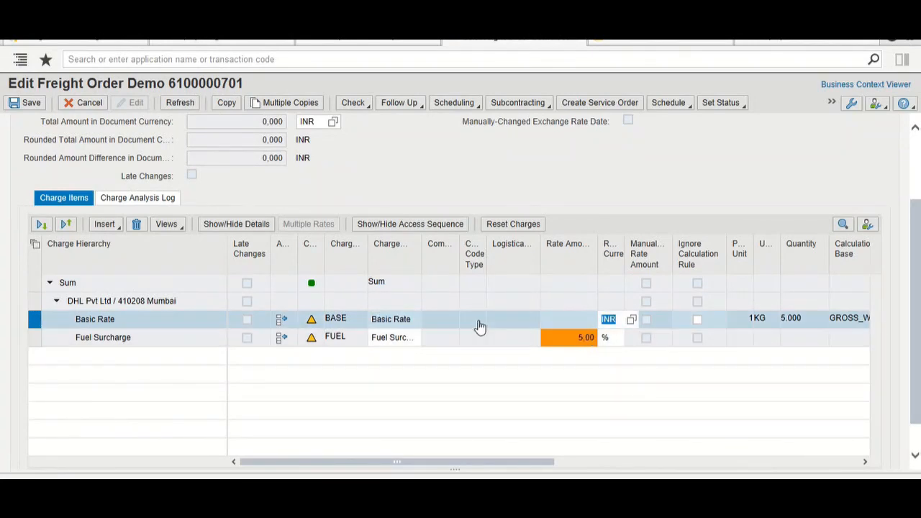
left_click(110, 322)
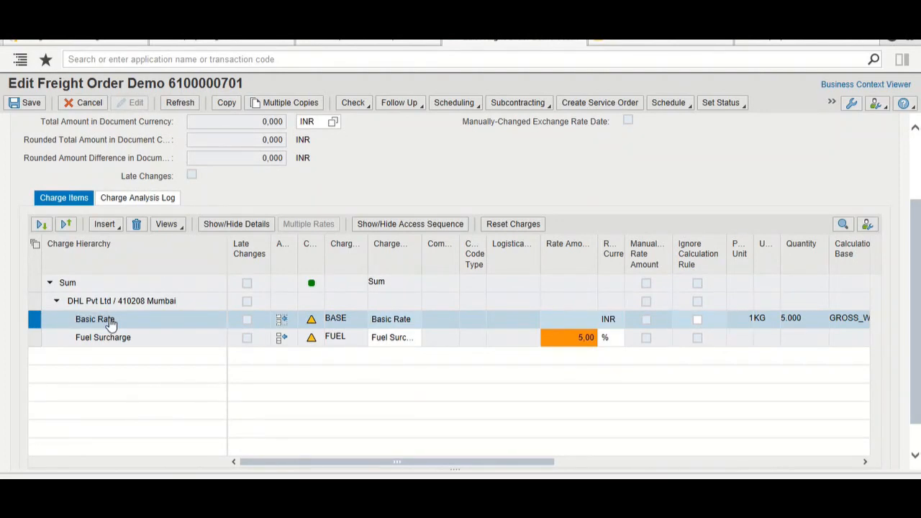
key("Tab")
key("Tab")
type("10000")
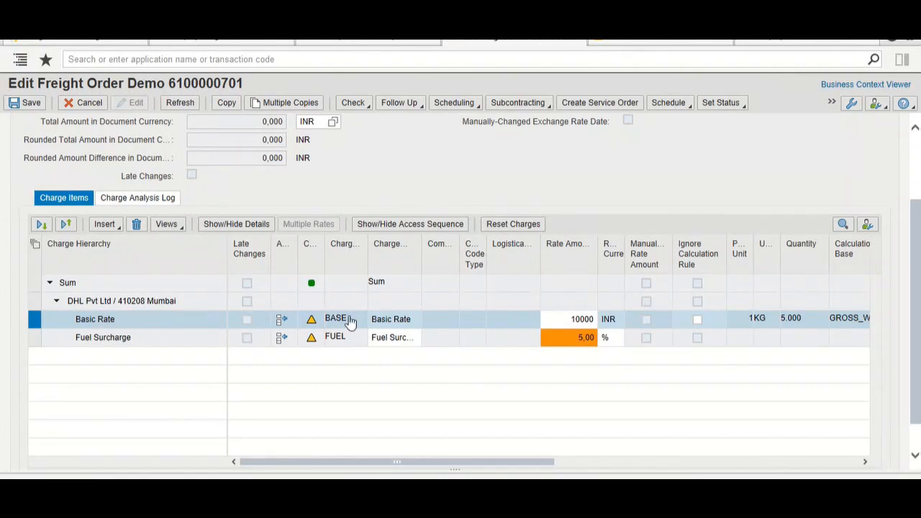
key("Return")
scroll(530, 223, "up", 2)
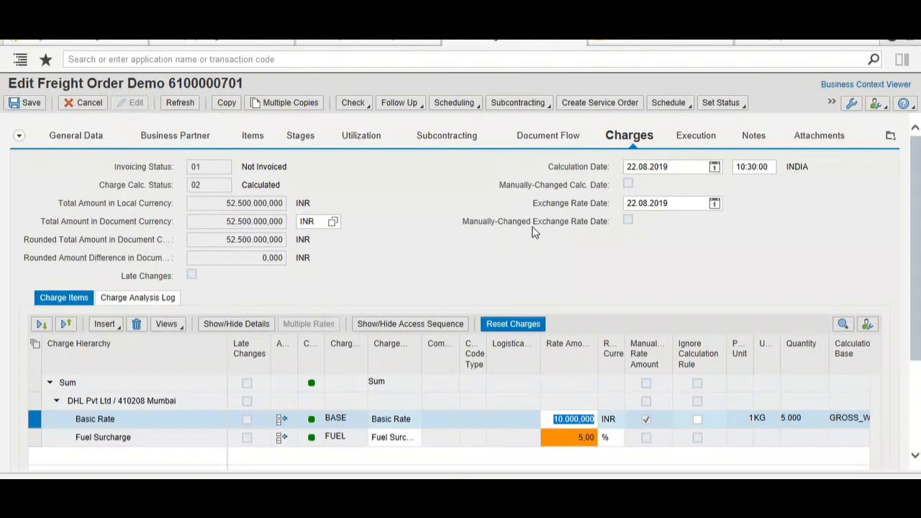
Step: Set the Basic Rate charge item's rate amount to 10 INR and save the freight order
scroll(534, 231, "down", 1)
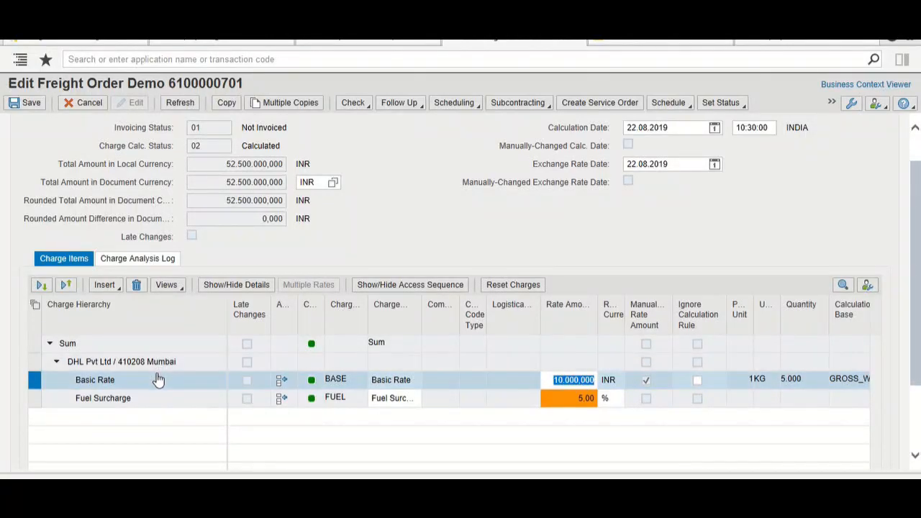
type("10")
key("Return")
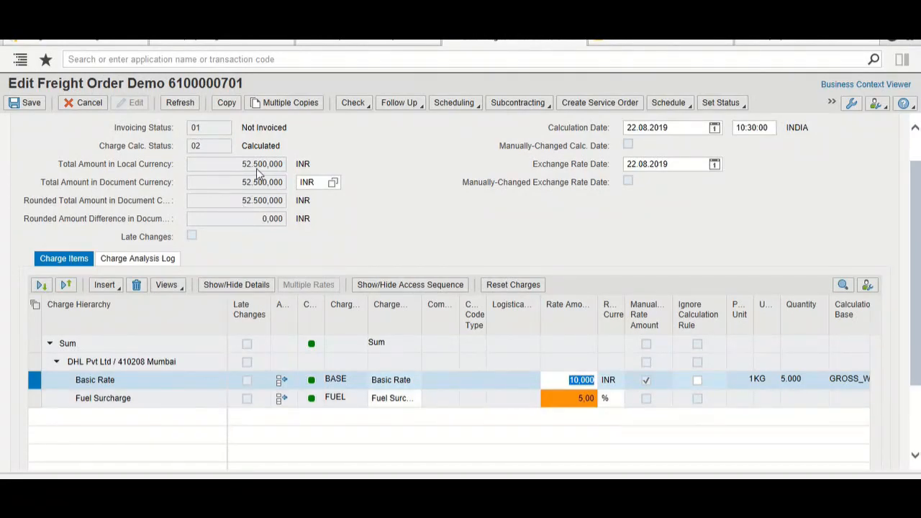
left_click(31, 105)
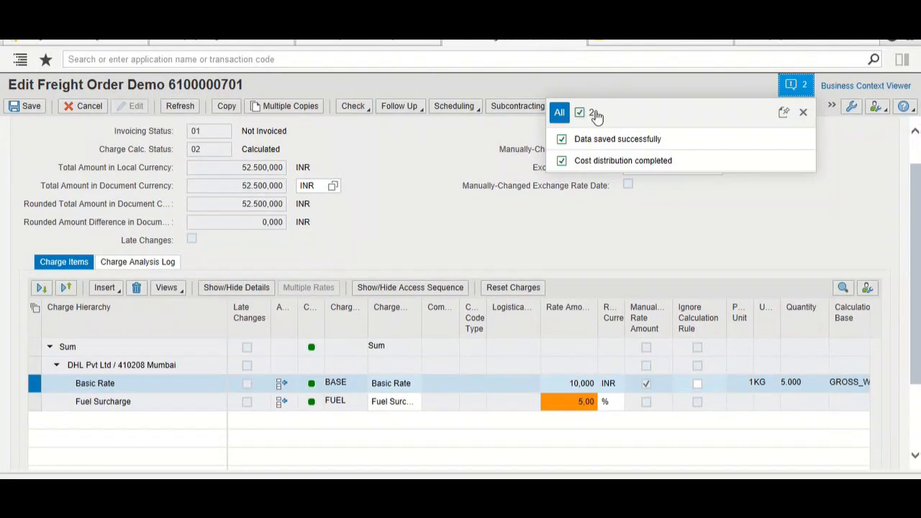
left_click(805, 114)
Step: Create a freight settlement document from the saved freight order and dismiss the messages
left_click(833, 107)
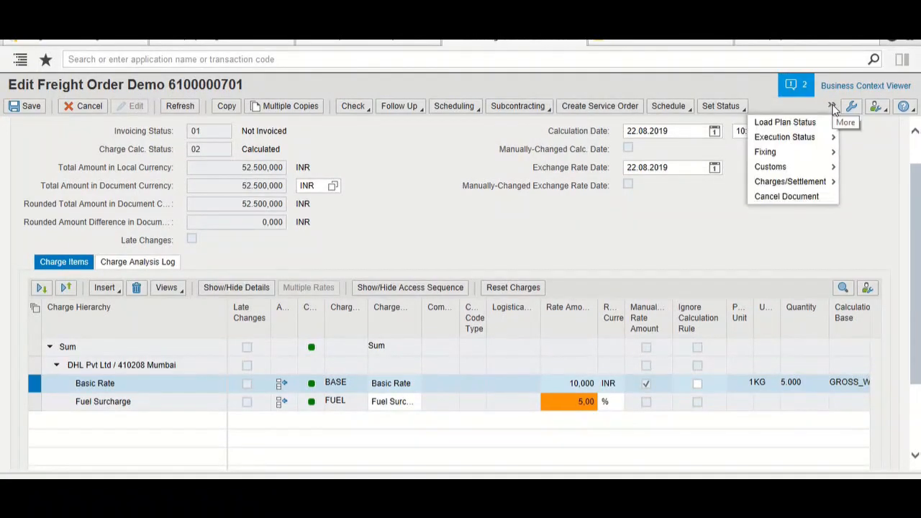
mouse_move(822, 182)
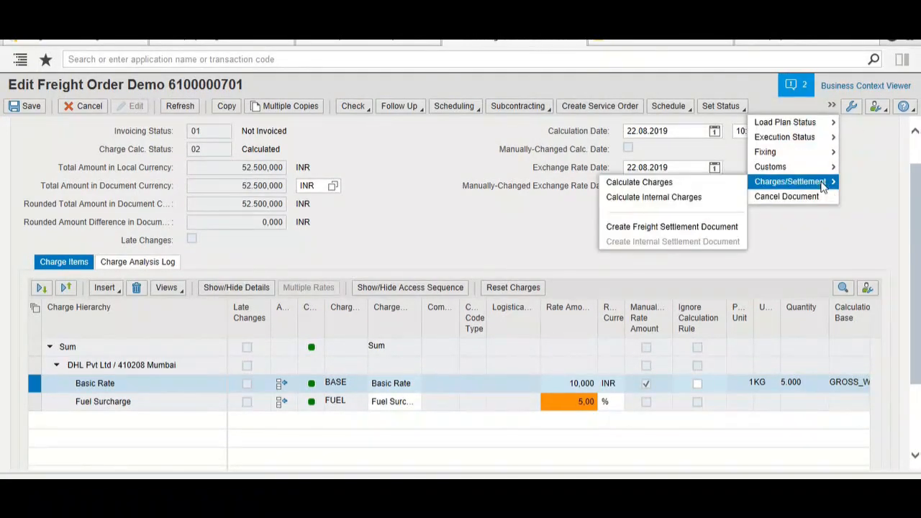
left_click(698, 228)
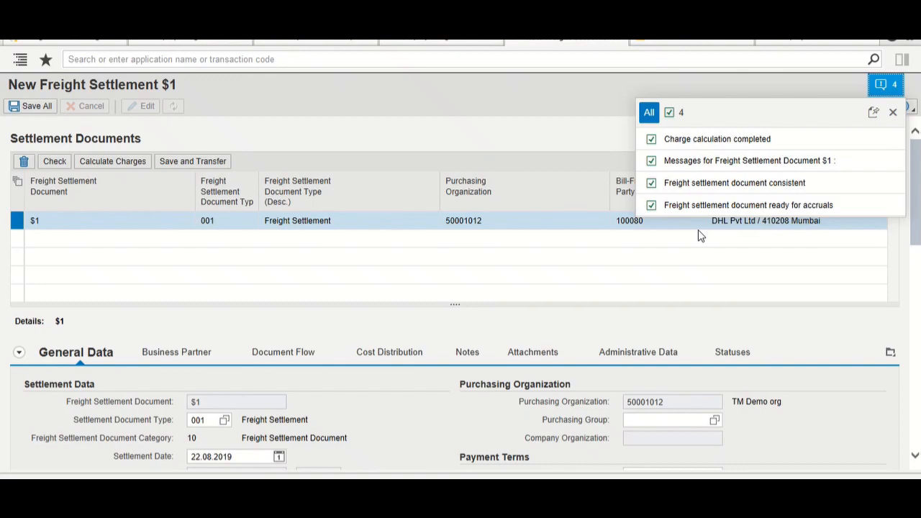
left_click(891, 116)
Step: Check the new freight settlement's general data, then save and transfer the document
scroll(715, 220, "down", 3)
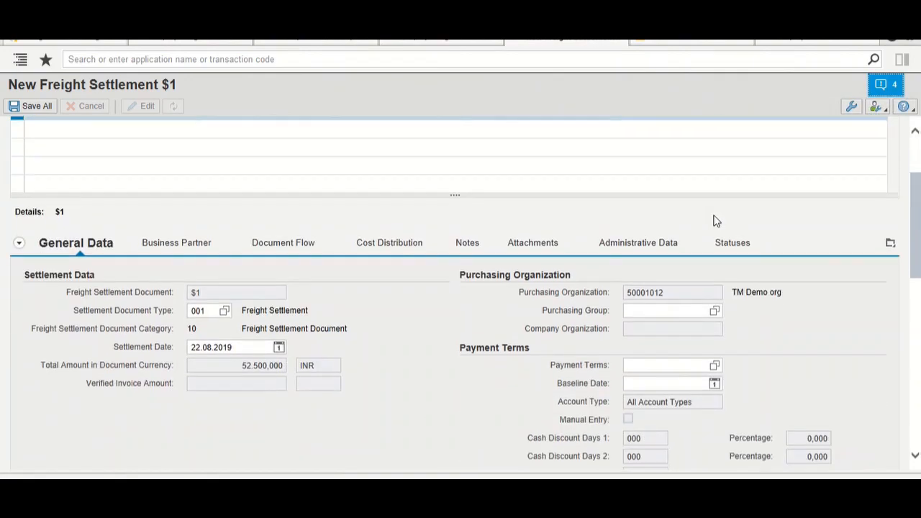
scroll(715, 221, "up", 3)
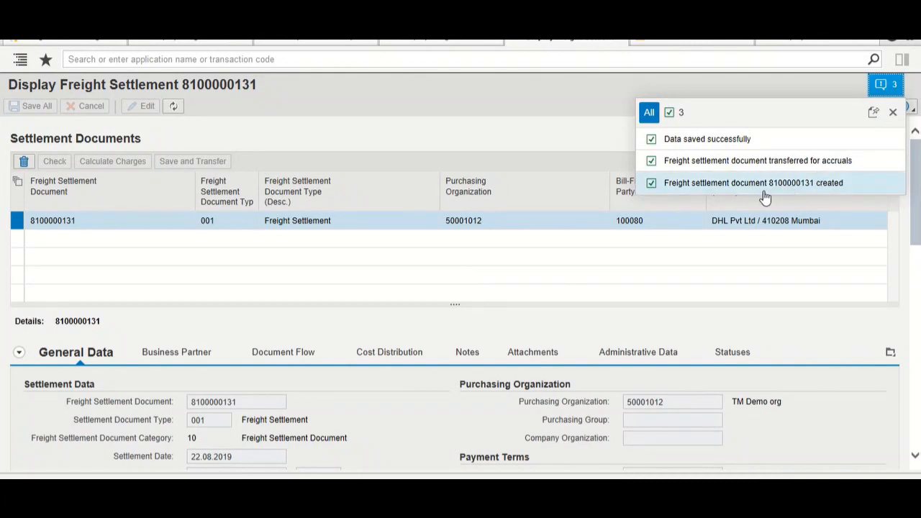
left_click(892, 113)
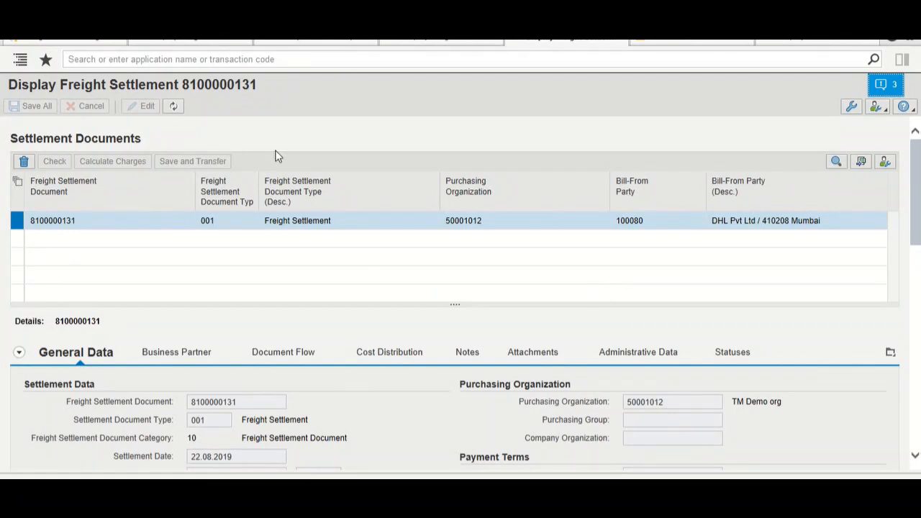
Step: Switch to the Organization and Staffing window in SAP GUI and start transaction sxmb_moni there
left_click_drag(183, 85, 261, 86)
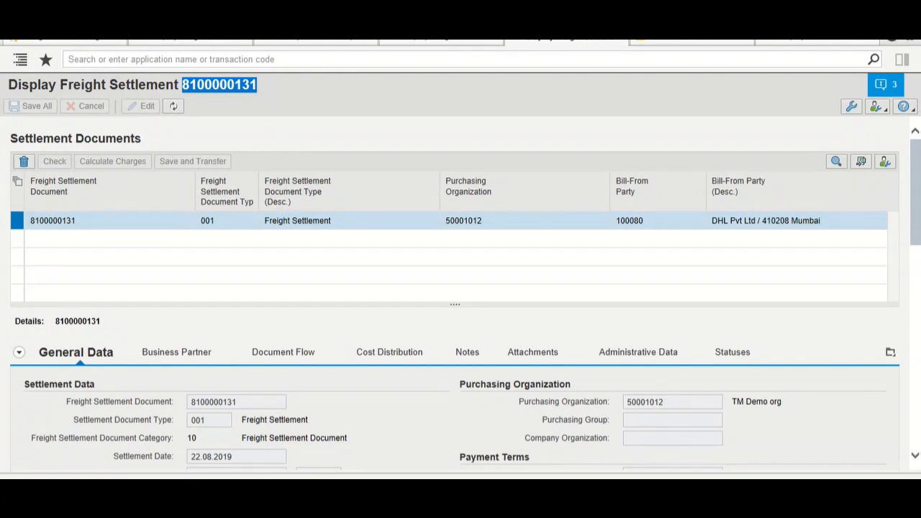
left_click(594, 493)
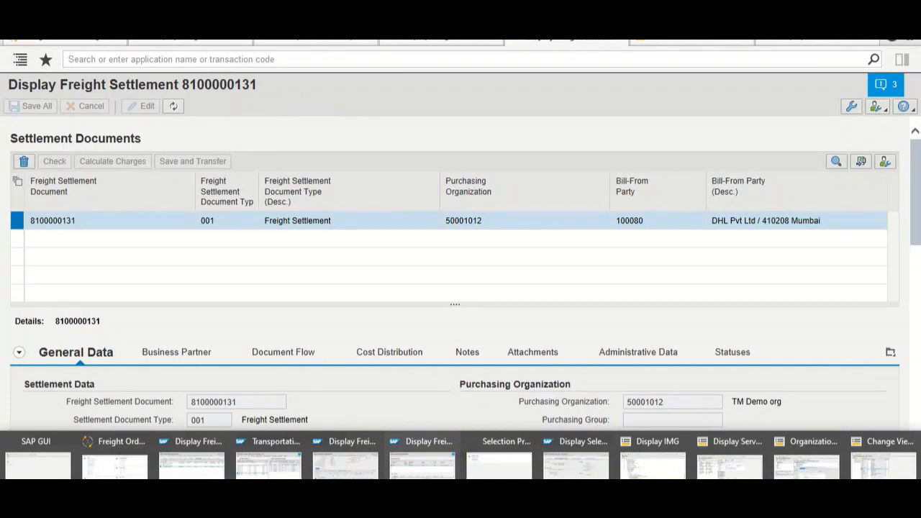
left_click(653, 461)
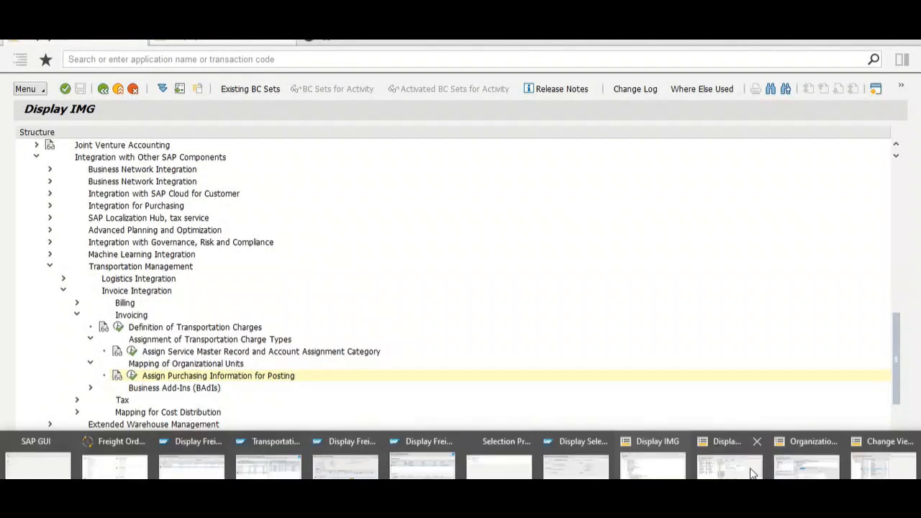
left_click(795, 460)
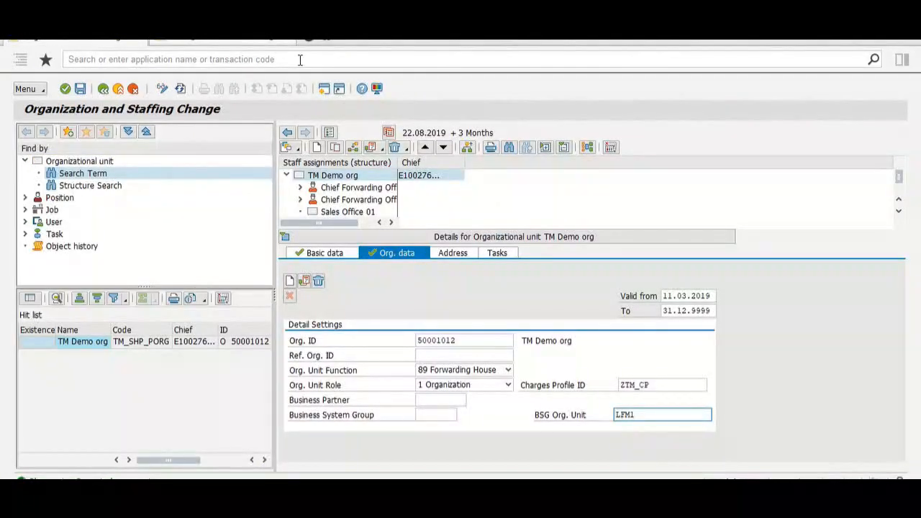
left_click(300, 59)
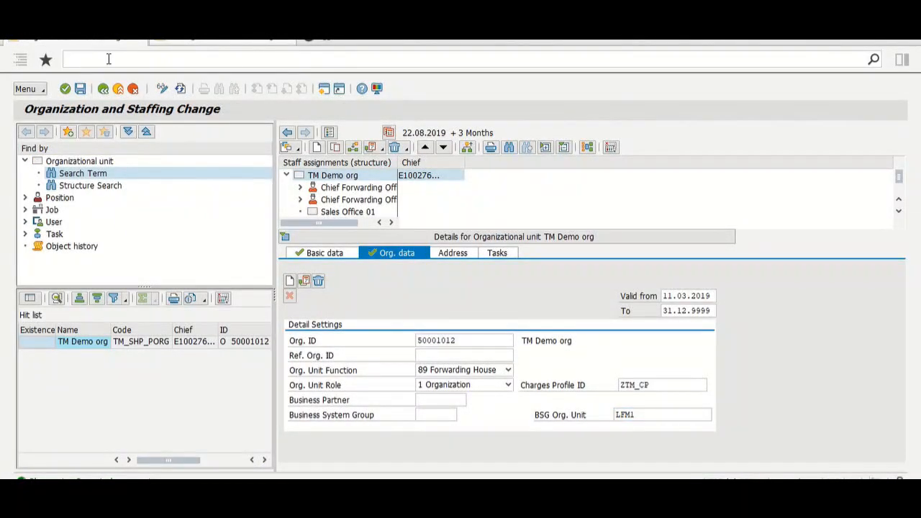
type("sxmb")
type("_moni")
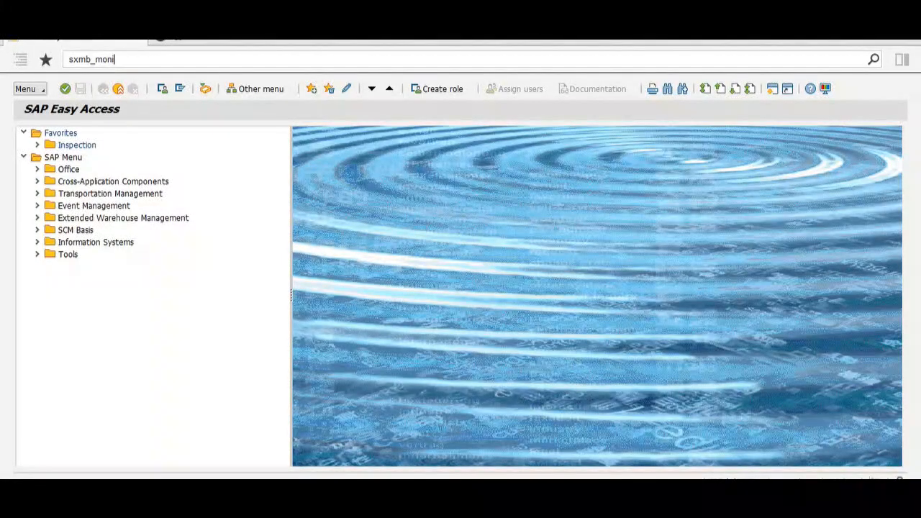
key("Return")
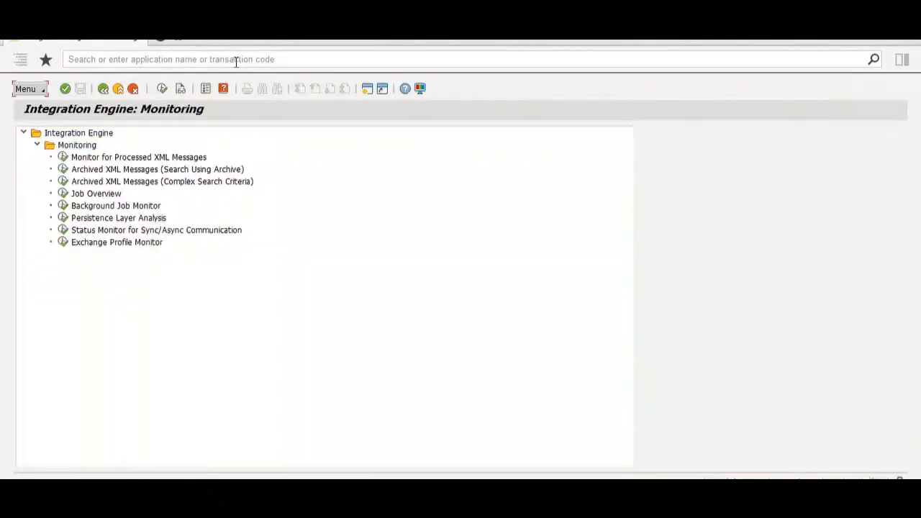
Step: Run the Monitor for Processed XML Messages with the default selection and inspect the sender interface of the outbound message
left_click(63, 162)
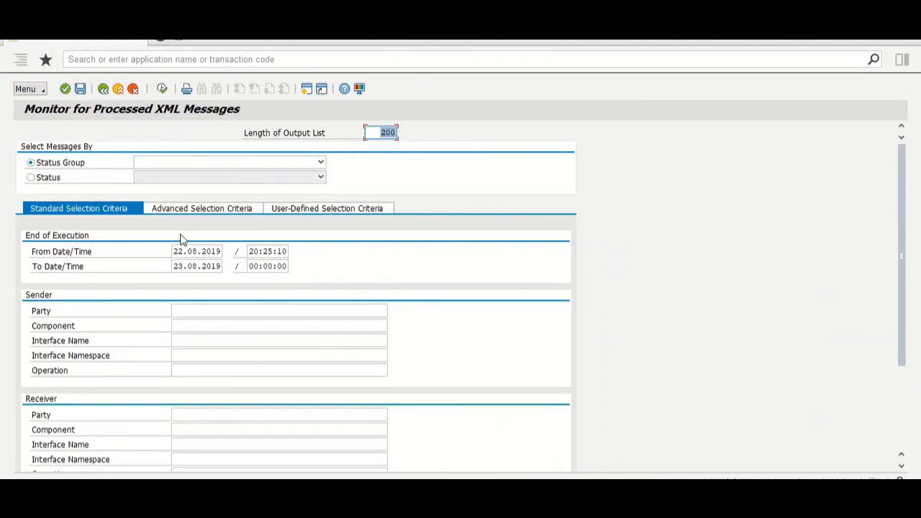
left_click(163, 88)
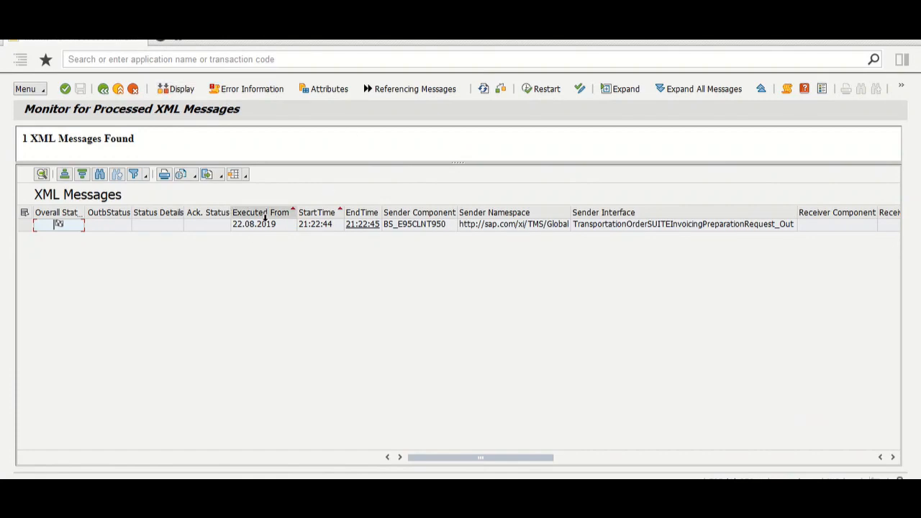
left_click(628, 229)
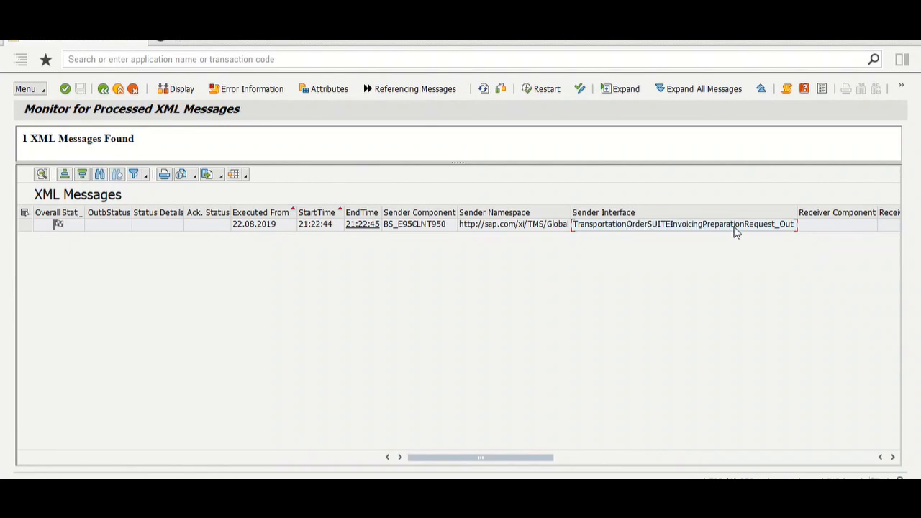
Step: Examine the outbound XML message's columns from the sender interface through to the message ID, returning to its overall status
key("Right")
key("Right")
key("Right")
key("Right")
key("Right")
key("Right")
key("Right")
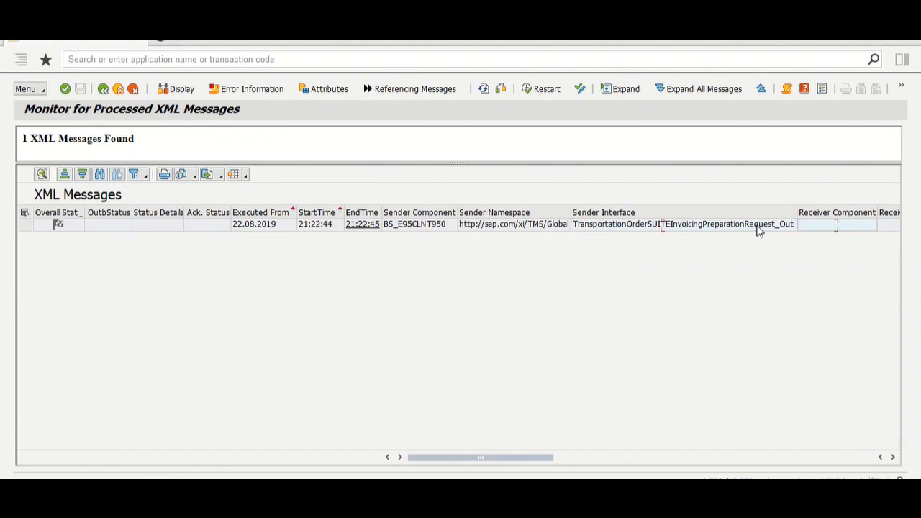
key("Right")
key("Right")
key("Right")
key("Right")
key("Right")
key("Right")
key("Right")
key("Right")
key("Right")
key("Right")
key("Right")
key("Right")
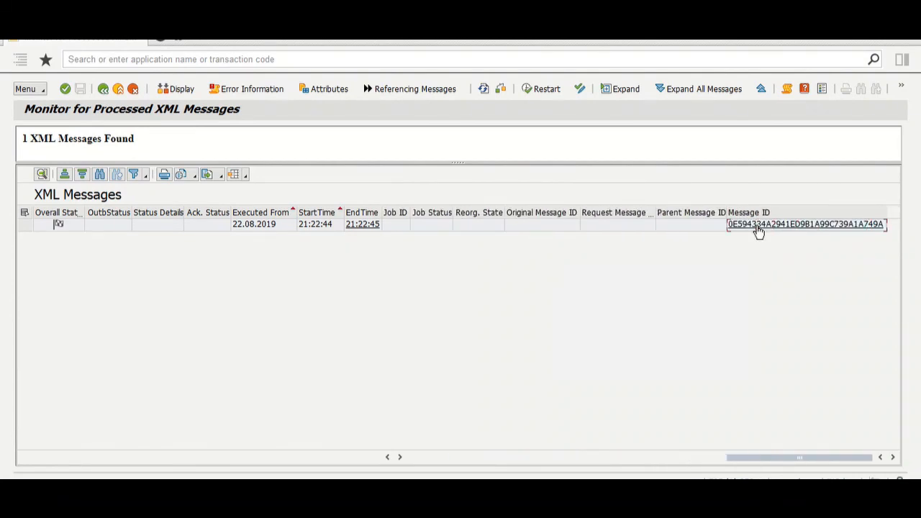
key("Left")
key("Left")
key("Left")
key("Left")
key("Left")
key("Left")
key("Left")
key("Left")
key("Left")
key("Left")
key("Left")
key("Left")
key("Left")
key("Left")
key("Left")
key("Left")
key("Left")
key("Left")
key("Left")
key("Left")
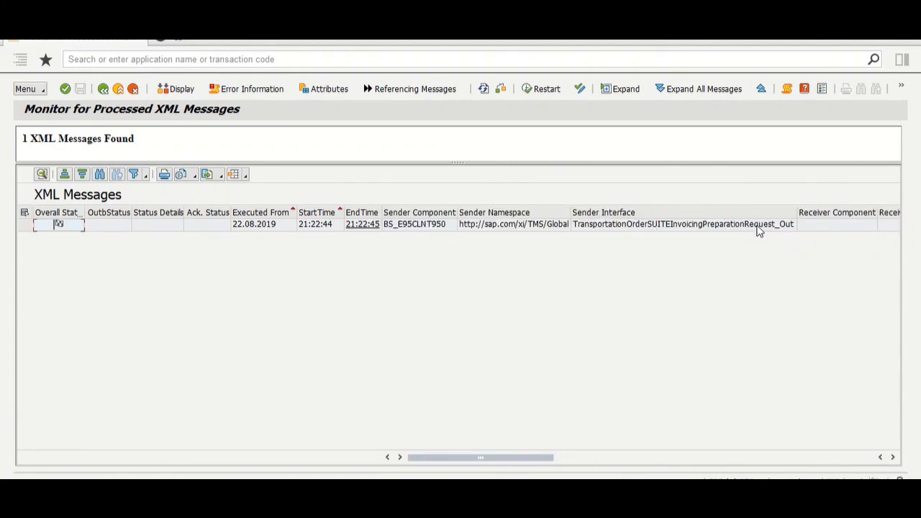
Step: Switch to the receiving SAP system, run transaction SXMB_MONI, and list the processed XML messages with the default selection criteria
key("alt+Tab")
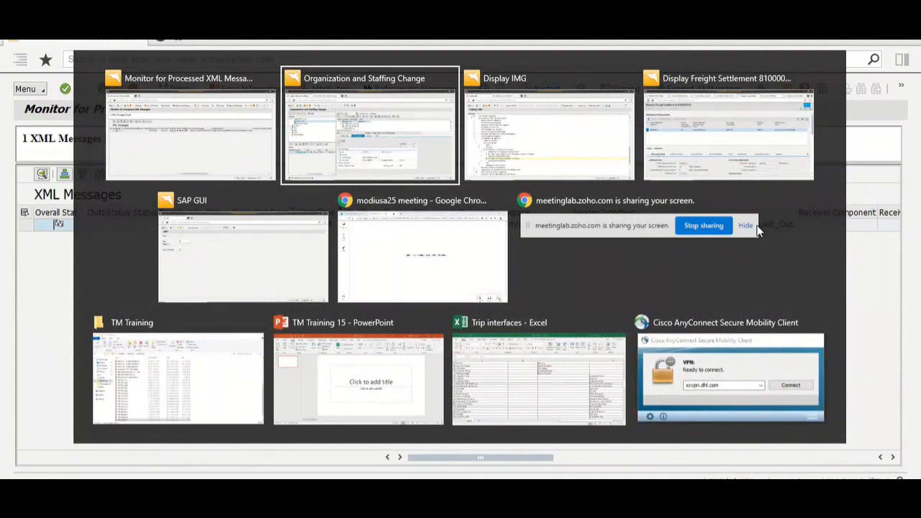
key("alt+Tab")
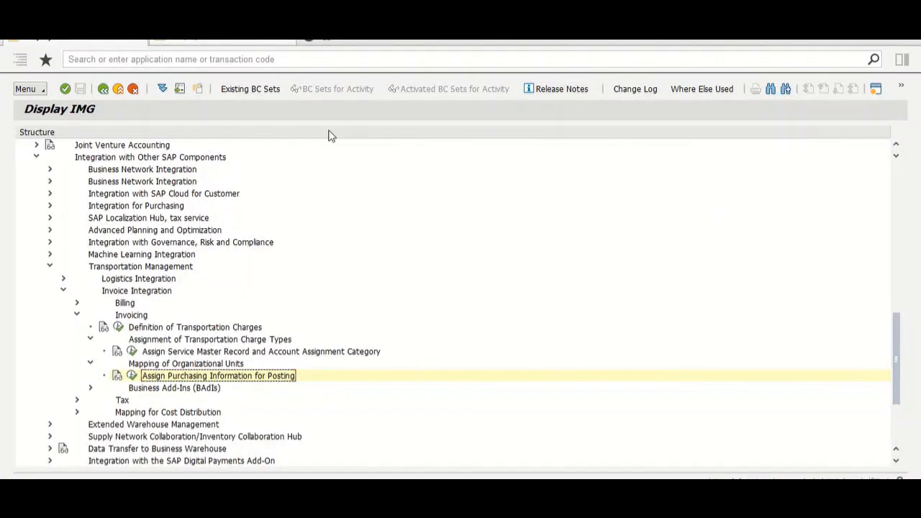
left_click(32, 43)
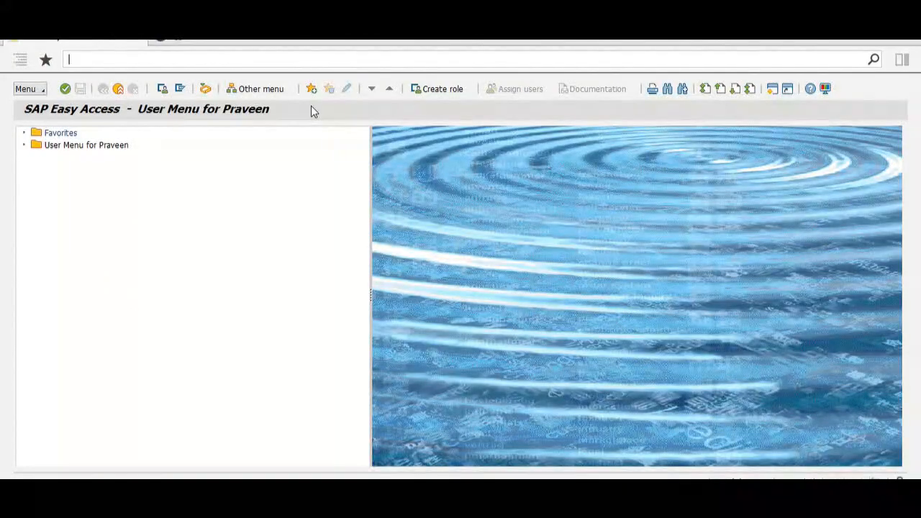
type("sxmb")
type("_moni")
key("Return")
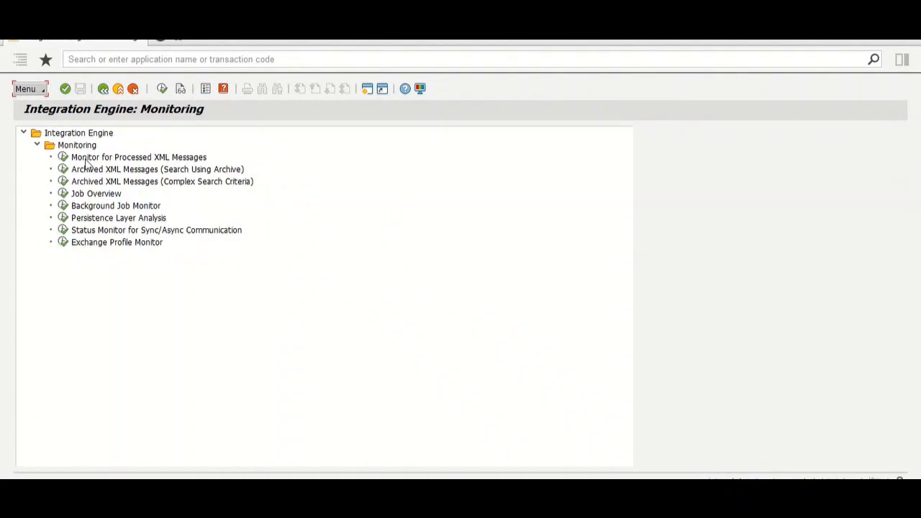
double_click(69, 157)
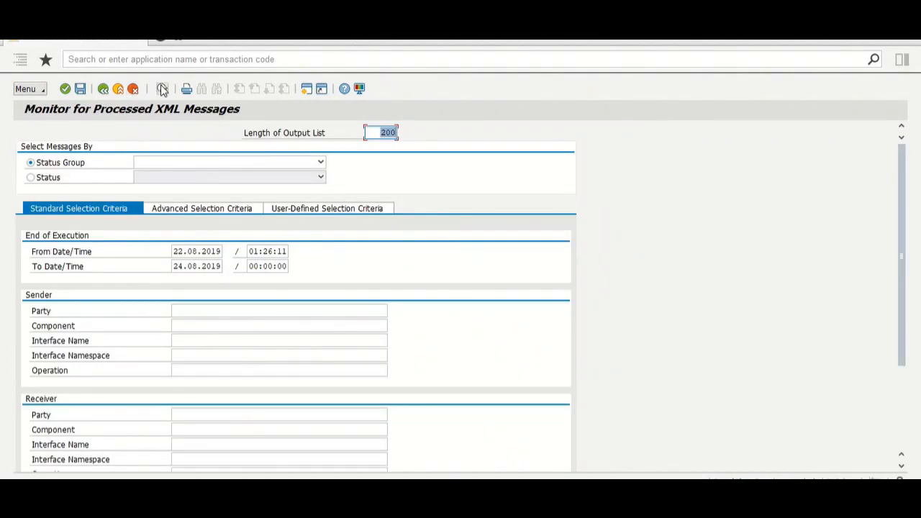
left_click(162, 88)
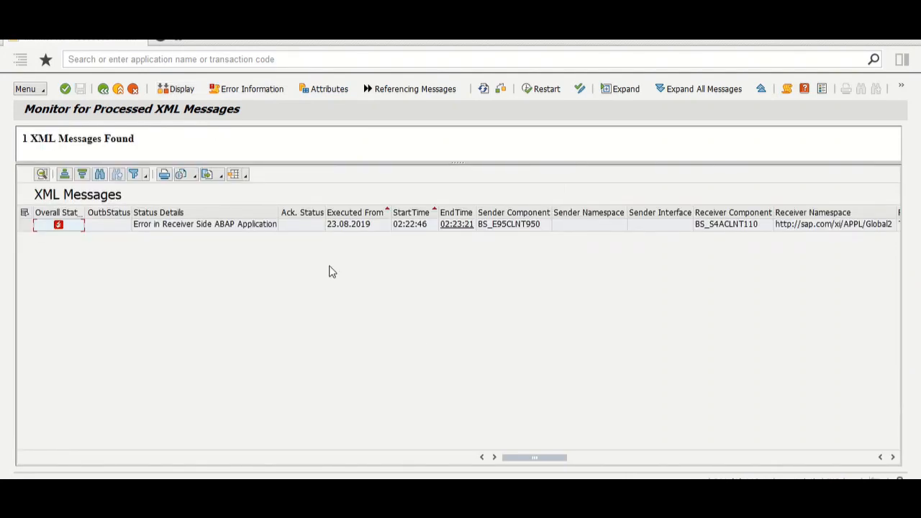
Step: Examine the sender and receiver component, namespace and interface columns of the inbound XML message
left_click(608, 224)
key("Right")
key("Right")
key("Right")
key("Right")
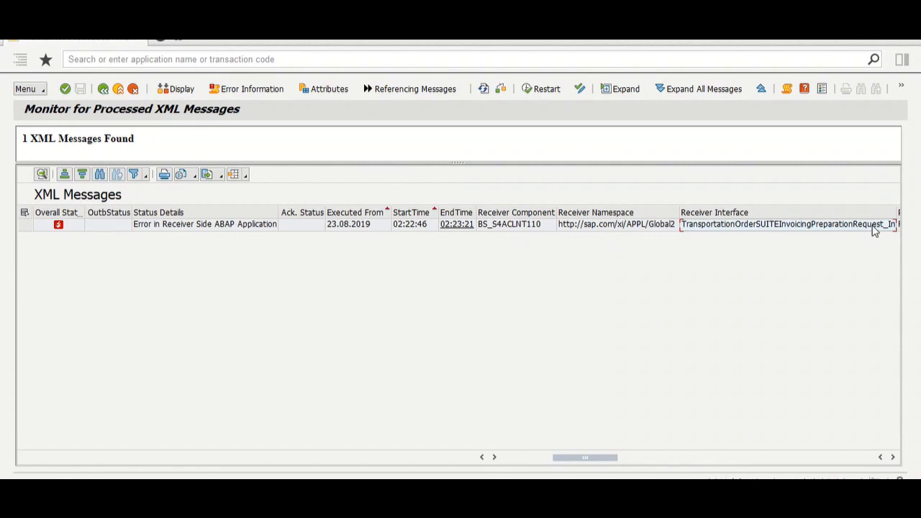
key("Left")
key("Left")
key("Left")
key("Left")
key("Left")
key("Left")
key("Left")
key("Left")
key("Left")
key("Left")
key("Left")
key("Left")
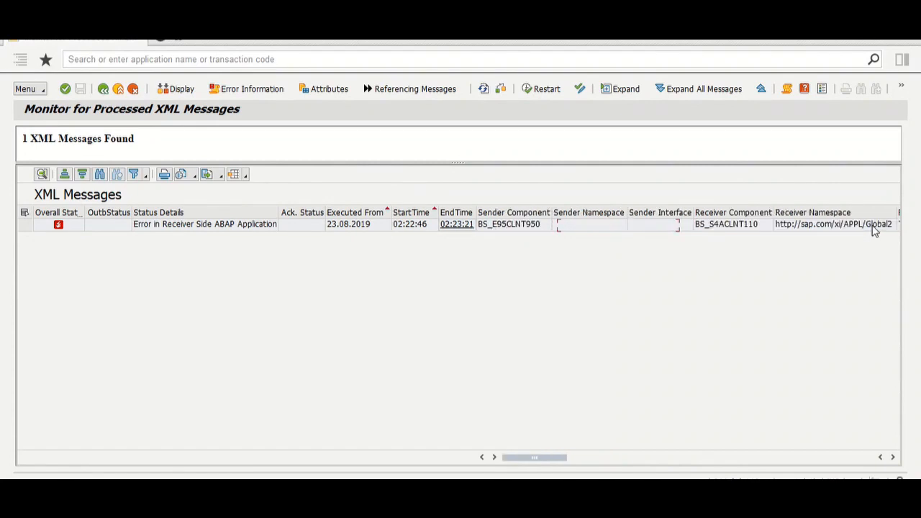
Step: Examine the remaining columns of the inbound XML message, from the receiver interface through to the message ID
key("Right")
left_click(608, 229)
key("Right")
key("Right")
key("Right")
key("Right")
key("Right")
key("Right")
key("Right")
key("Right")
key("Right")
key("Right")
key("Right")
key("Right")
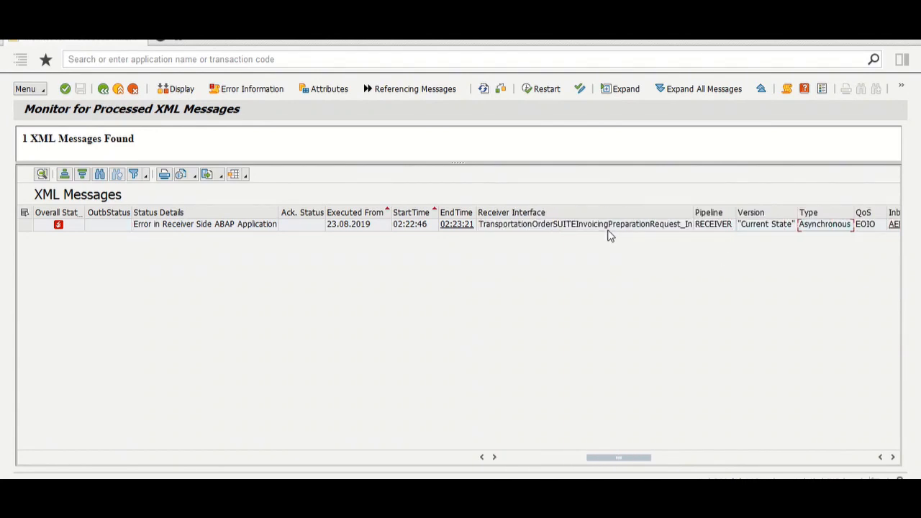
key("Right")
key("Right")
key("Right")
key("Right")
key("Right")
key("Right")
key("Right")
key("Right")
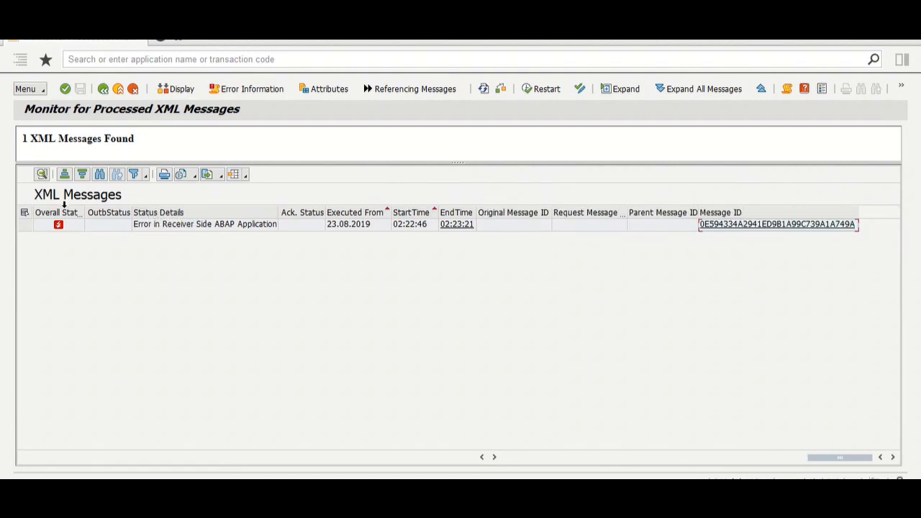
Step: Open the error details of the failed inbound message, check the vendor number in the detailed information, and close them
left_click(59, 229)
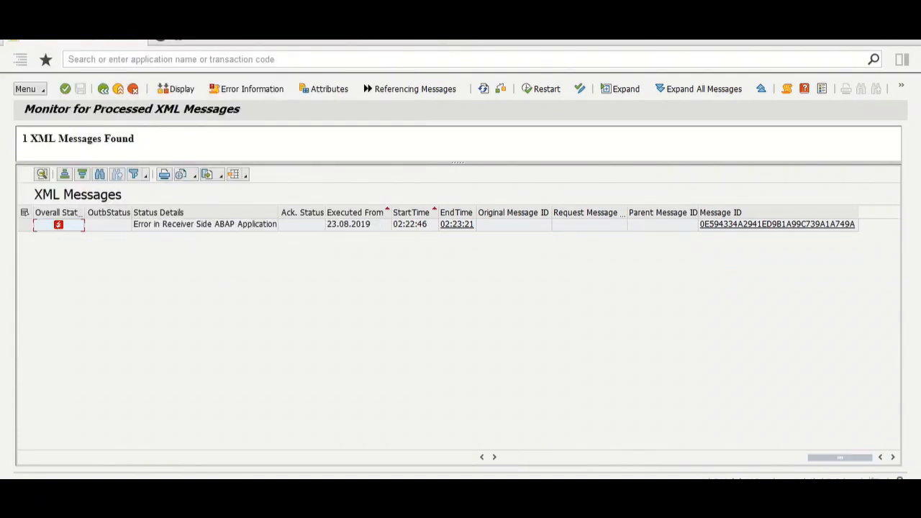
left_click(665, 496)
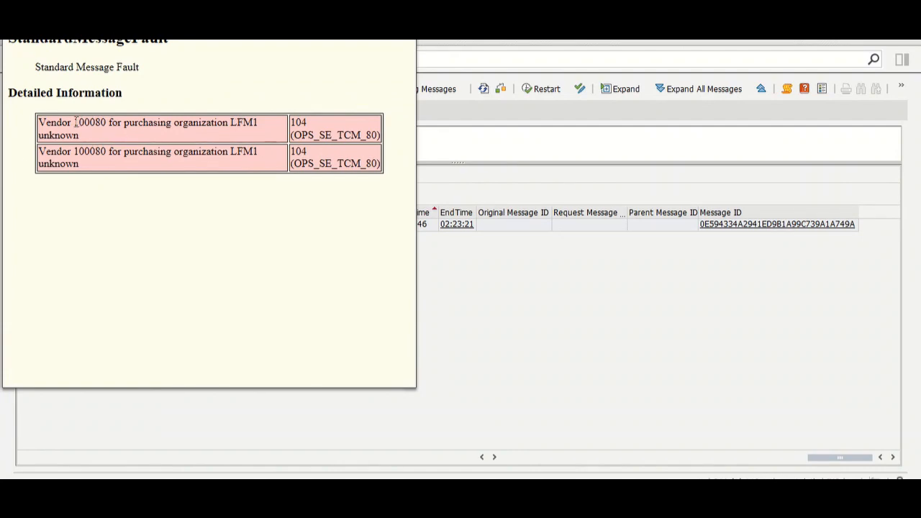
left_click_drag(75, 122, 107, 122)
left_click(403, 32)
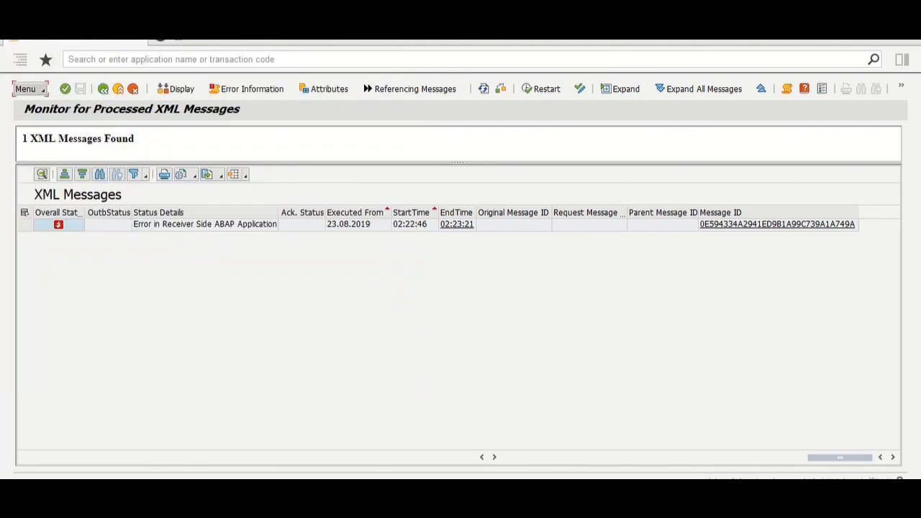
Step: Open Maintain Business Partner in a new session with transaction /obp
left_click(348, 60)
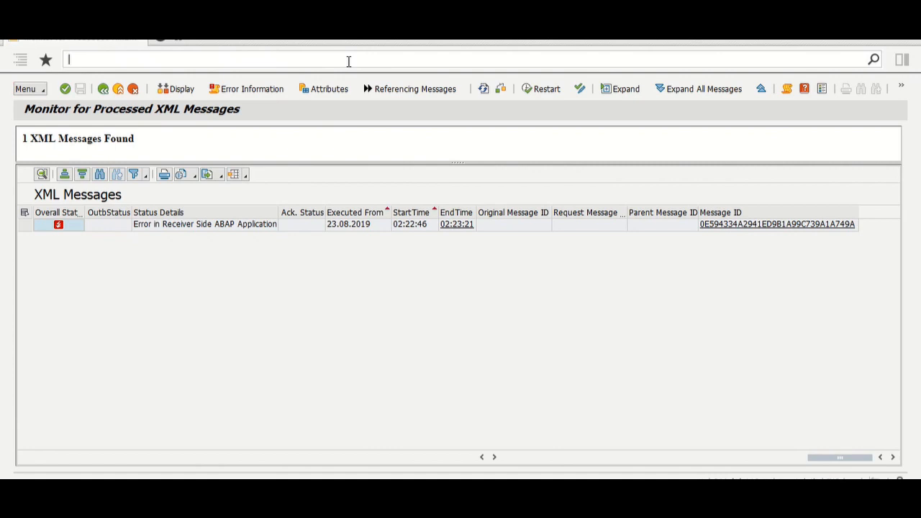
type("/obp")
key("Return")
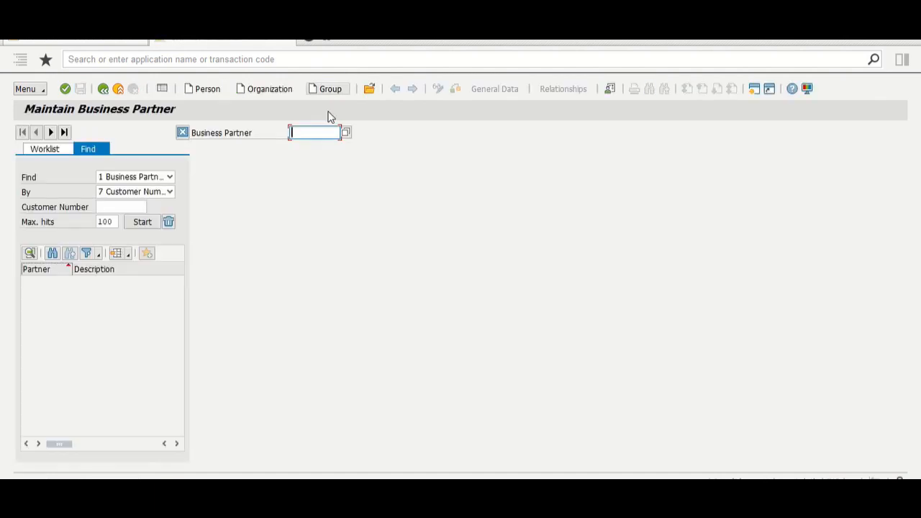
key("ctrl+v")
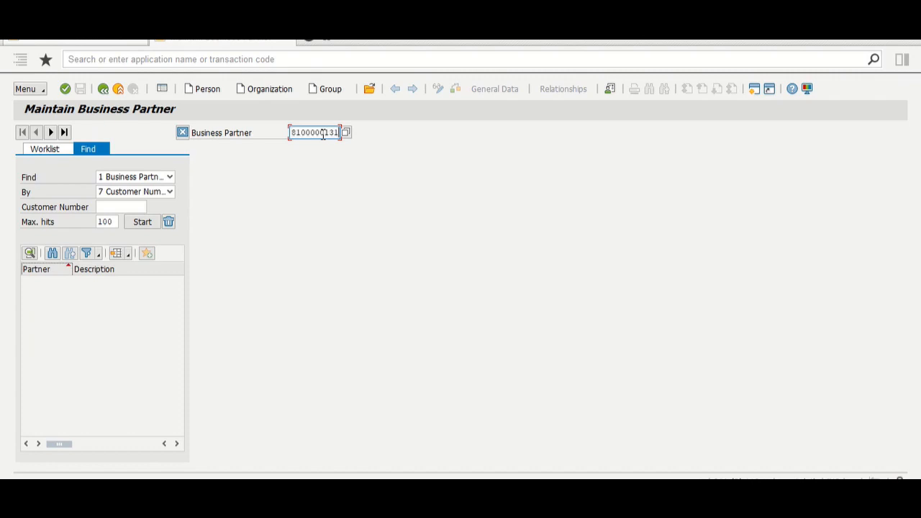
key("BackSpace")
key("BackSpace")
key("BackSpace")
key("BackSpace")
key("BackSpace")
key("BackSpace")
key("BackSpace")
key("BackSpace")
key("BackSpace")
key("BackSpace")
type("1000")
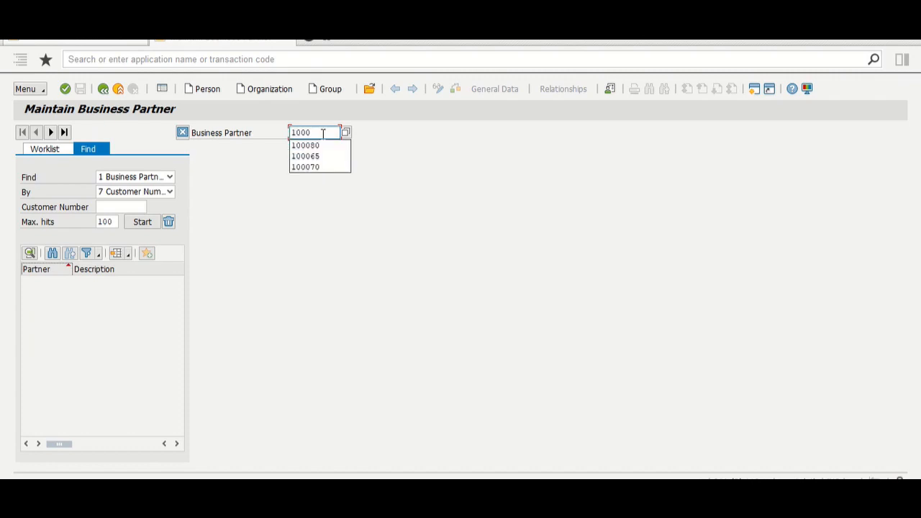
type("80")
key("BackSpace")
key("BackSpace")
key("BackSpace")
key("BackSpace")
key("BackSpace")
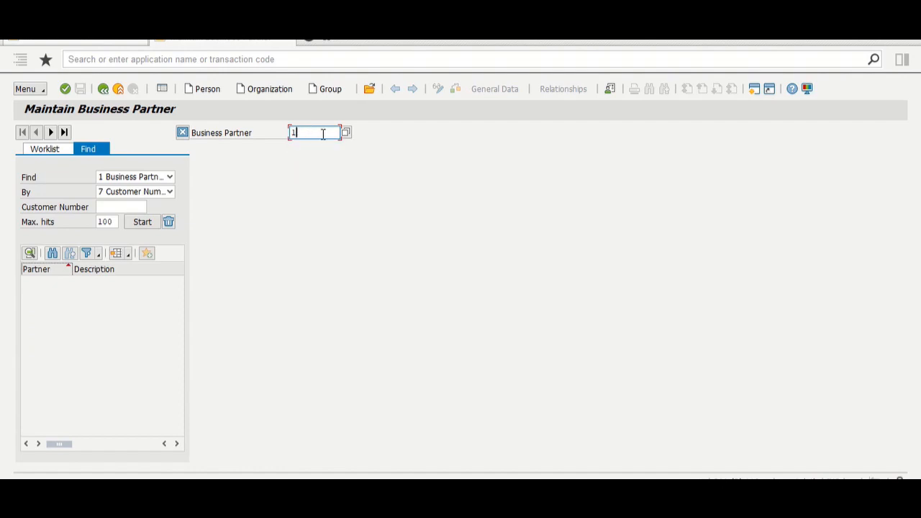
key("BackSpace")
Step: Find the business partner by the supplier number named in the error message and open the DHL Pvt Ltd record
left_click(169, 191)
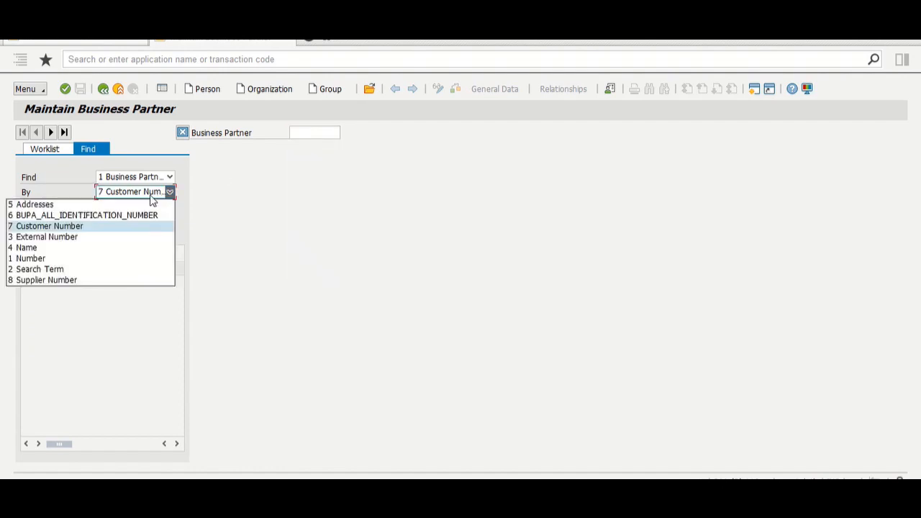
left_click(99, 280)
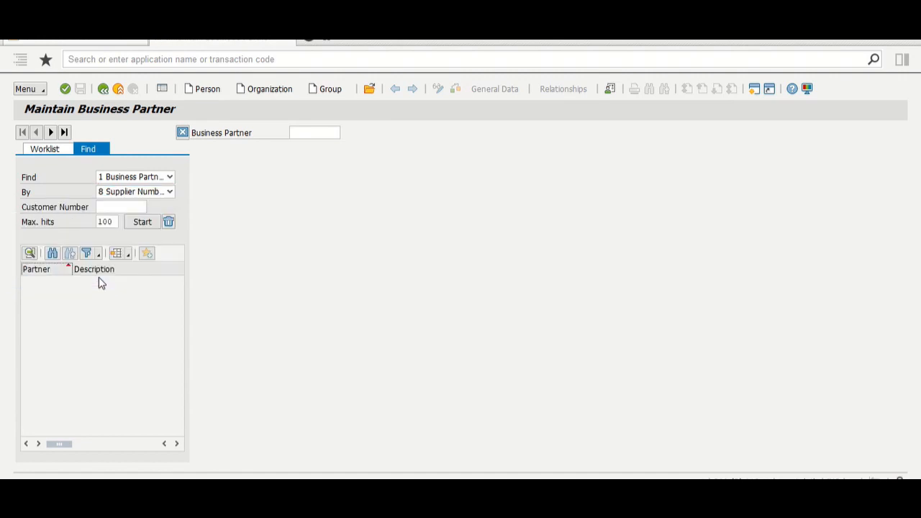
left_click(127, 206)
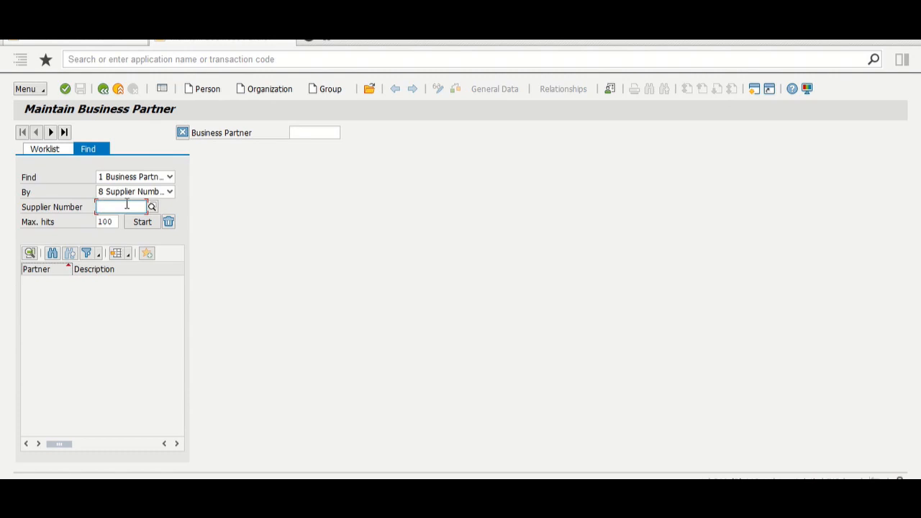
type("100000")
key("Return")
left_click(139, 221)
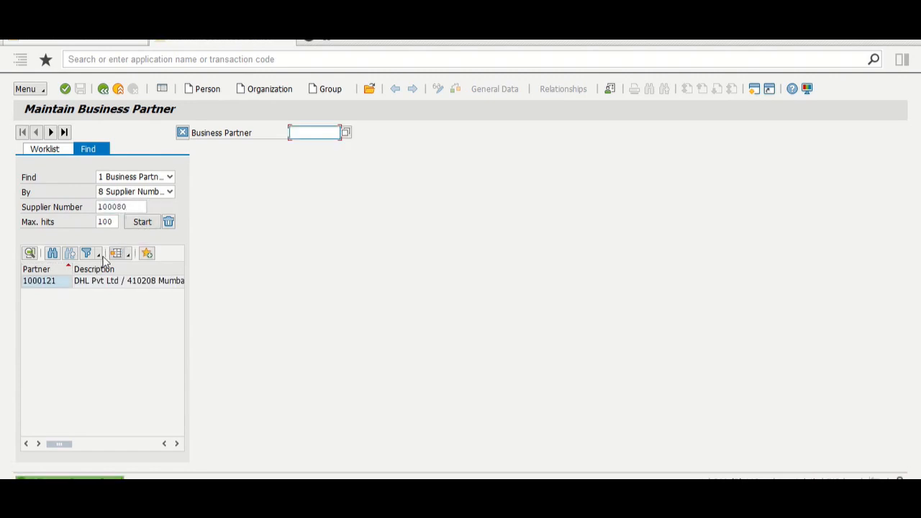
double_click(57, 283)
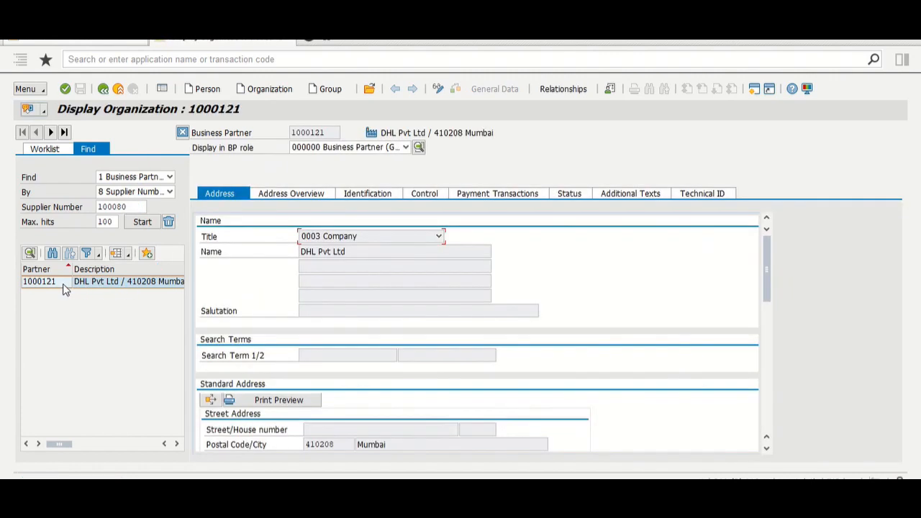
Step: Display the DHL Pvt Ltd partner in role FLVN00 Supplier (Fin.Accounting) and check which other roles are assigned
left_click(336, 133)
left_click(344, 147)
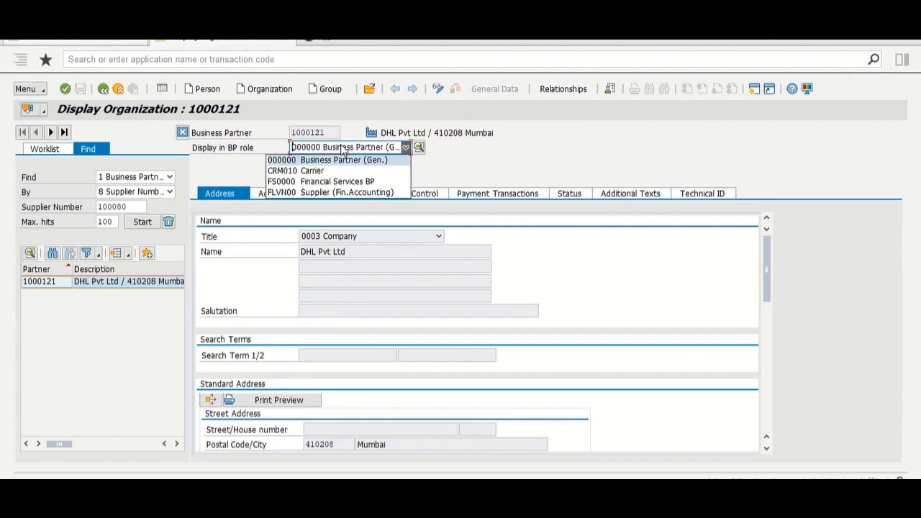
left_click(345, 192)
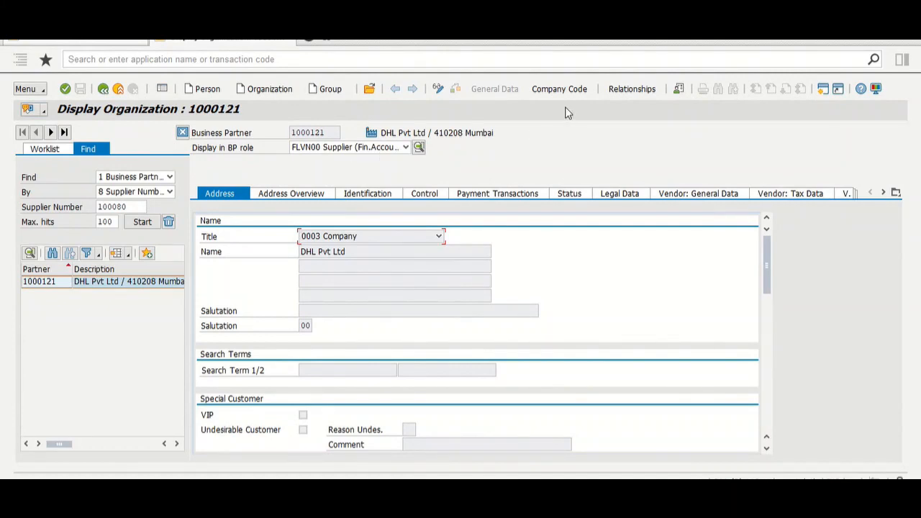
left_click(364, 147)
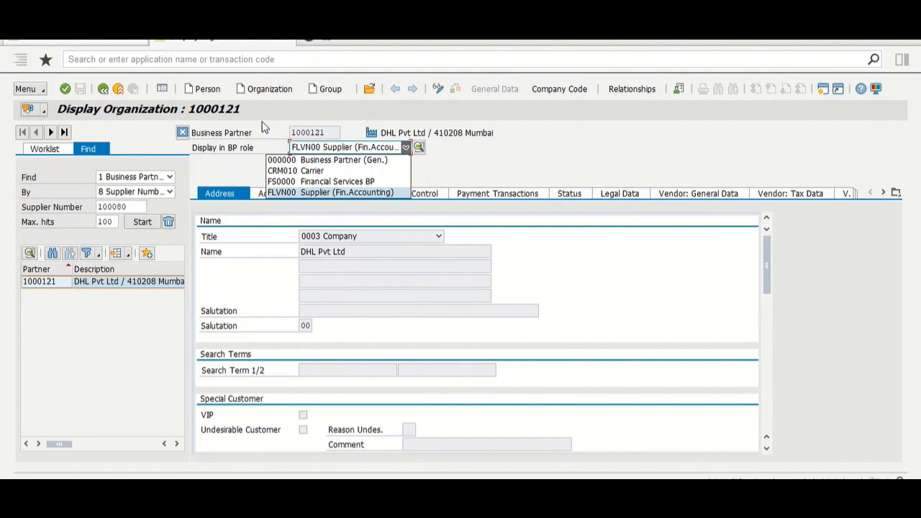
Step: Switch the partner record to change mode, add the role FLVN01 Supplier, and save
left_click(441, 92)
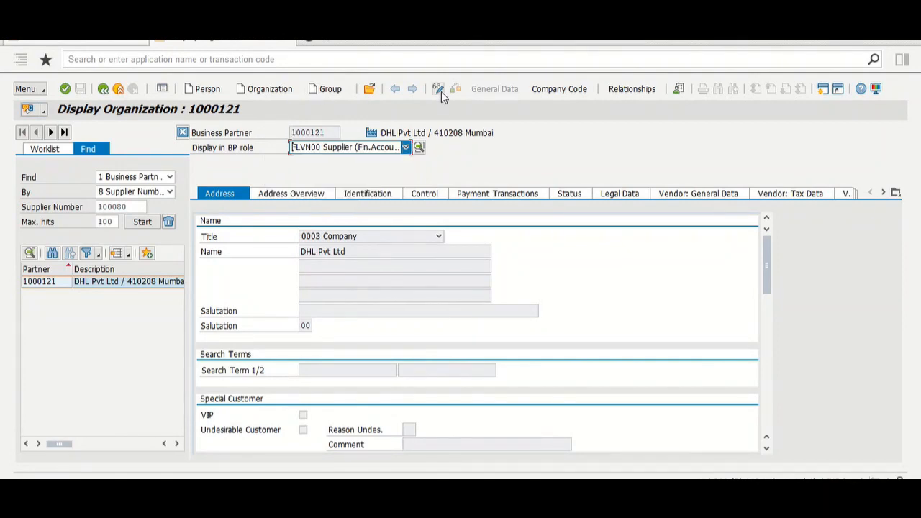
left_click(438, 92)
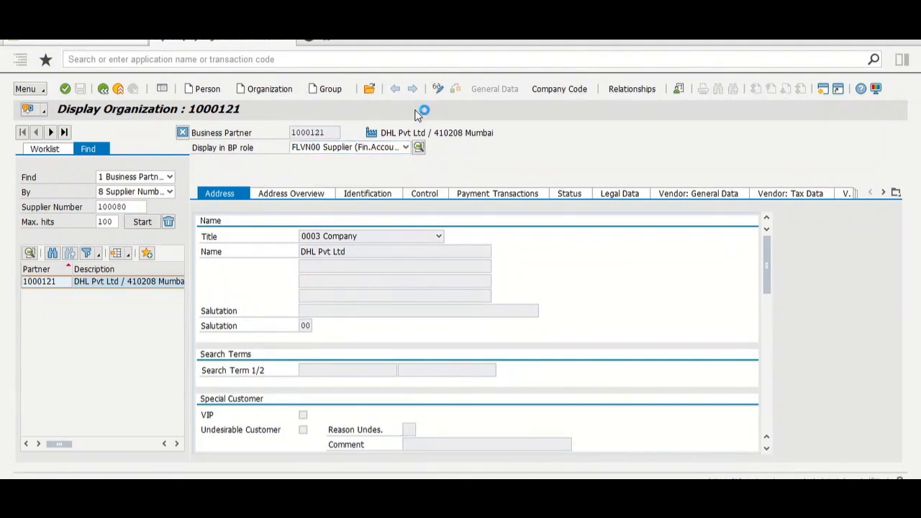
left_click(370, 149)
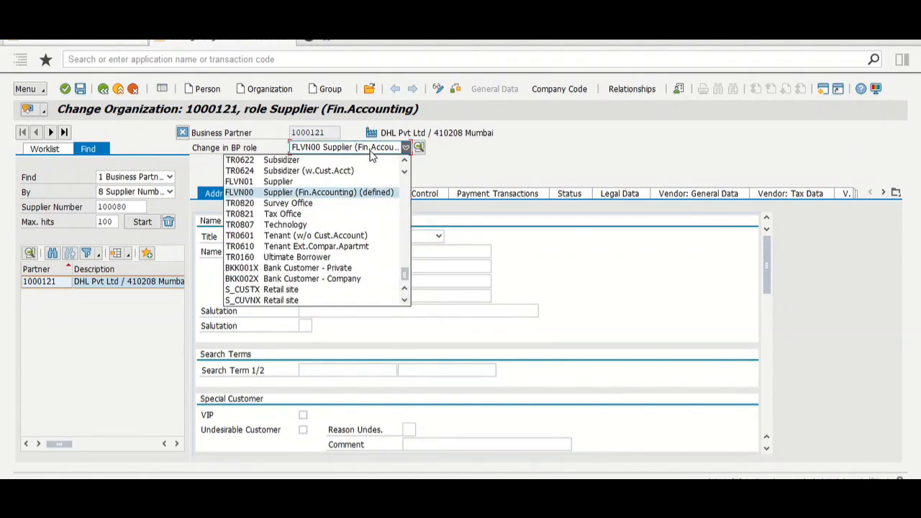
left_click(291, 182)
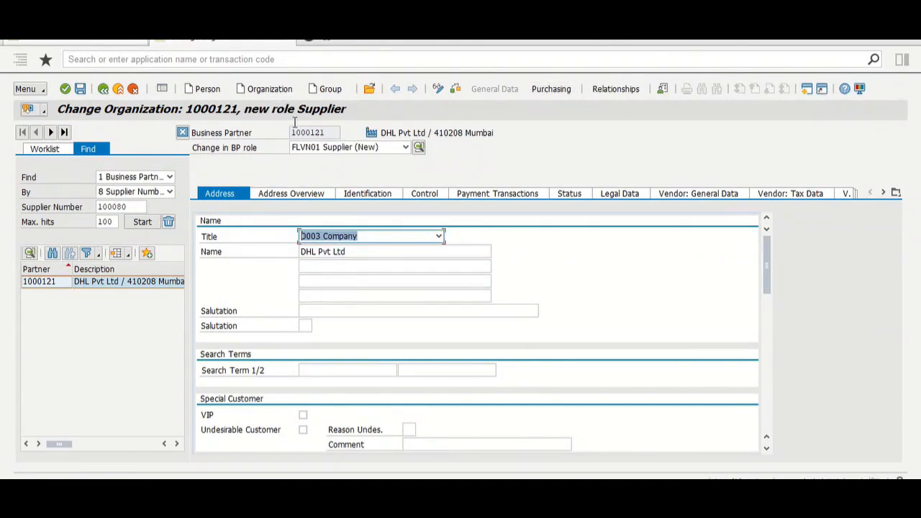
left_click(83, 90)
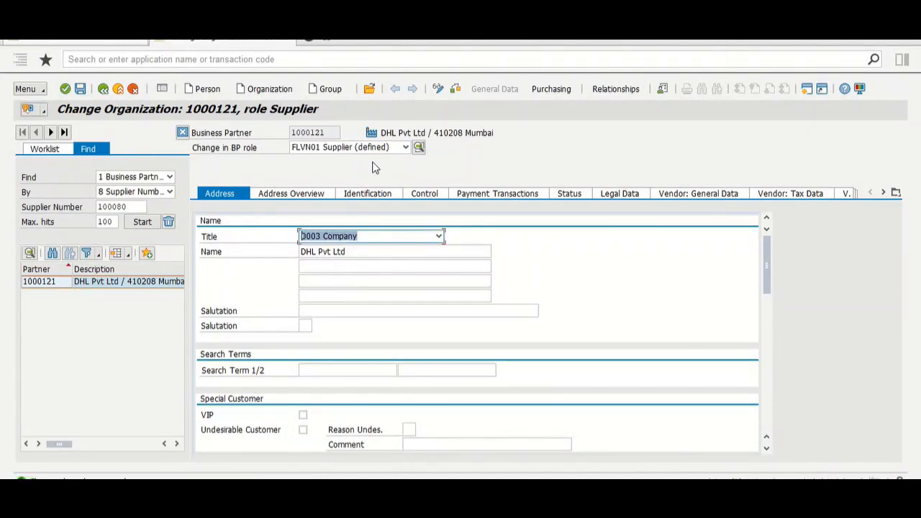
Step: Open the purchasing data of the DHL Pvt Ltd supplier role and assign purchasing organization LFM1
left_click(564, 94)
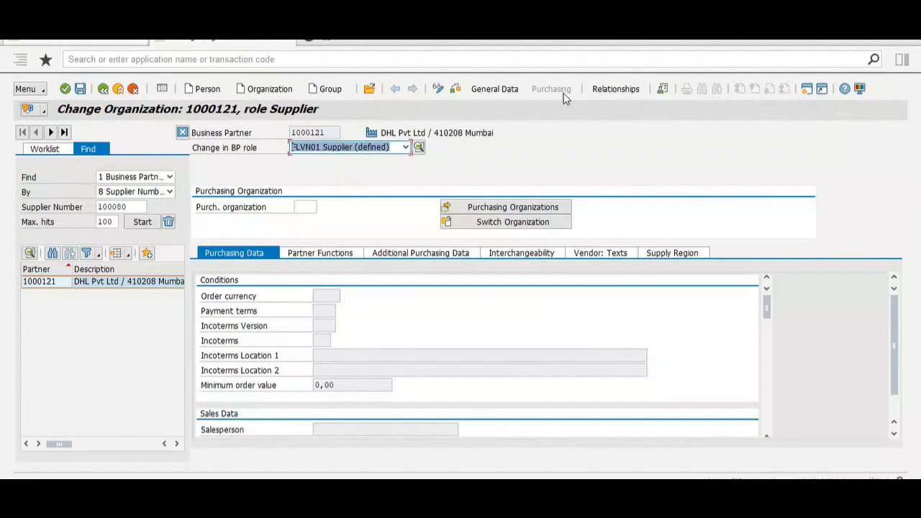
left_click(305, 207)
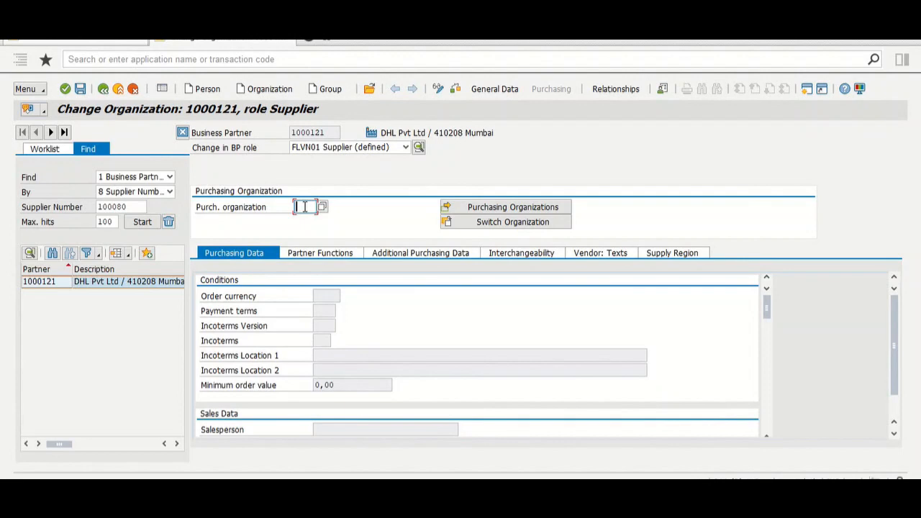
type("LSM1")
key("Return")
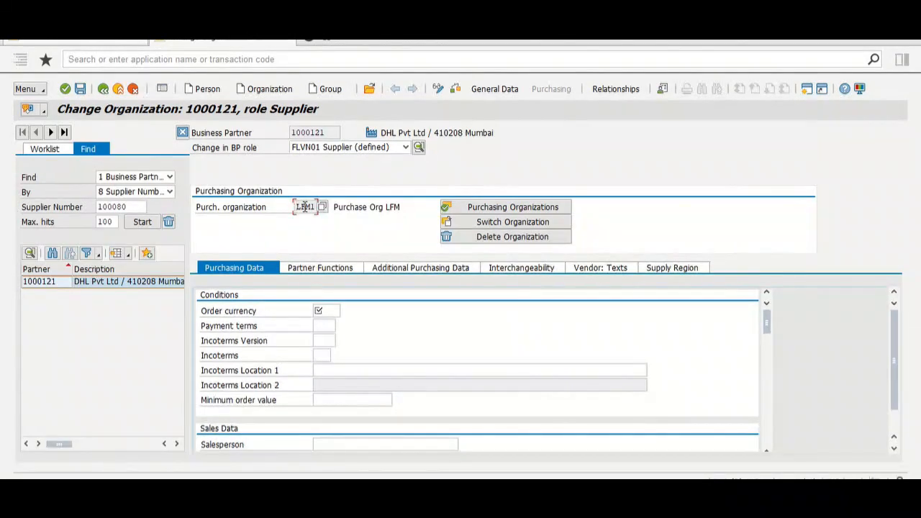
Step: Set the order currency for purchasing organization LFM1 to INR and save the business partner
left_click(327, 311)
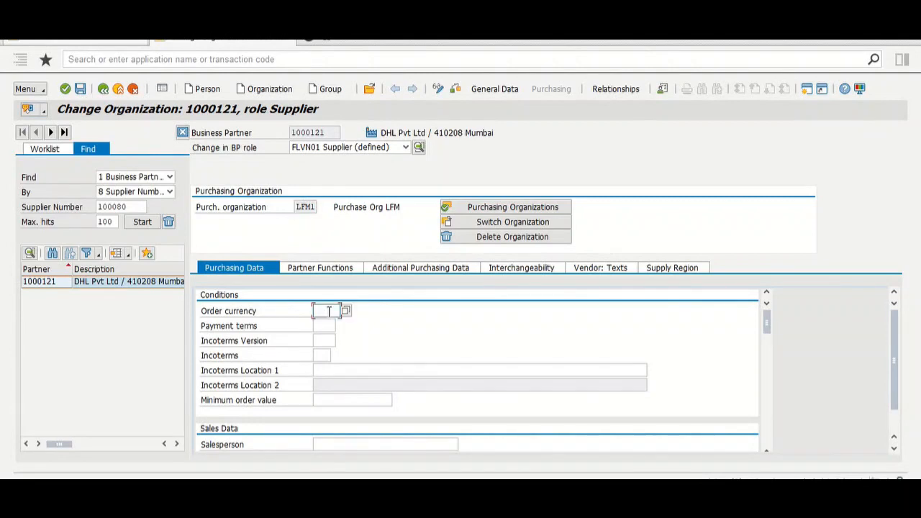
left_click(323, 326)
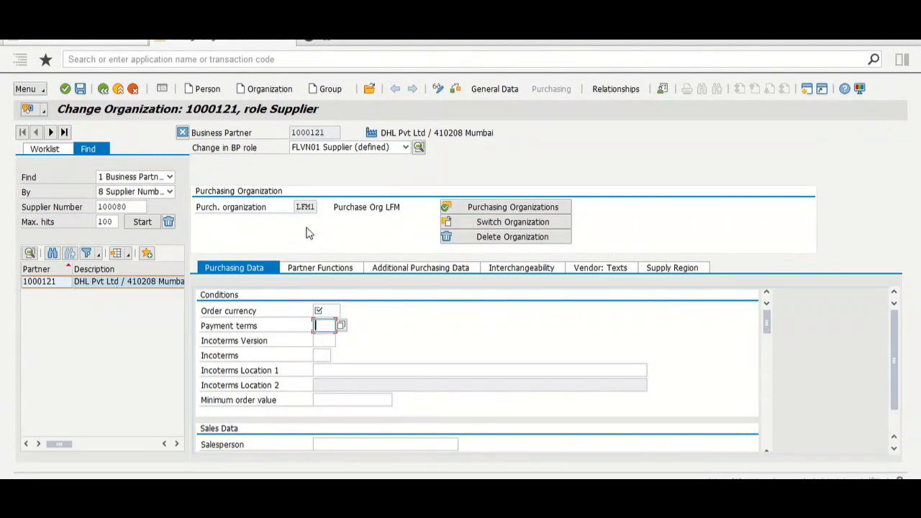
left_click(319, 310)
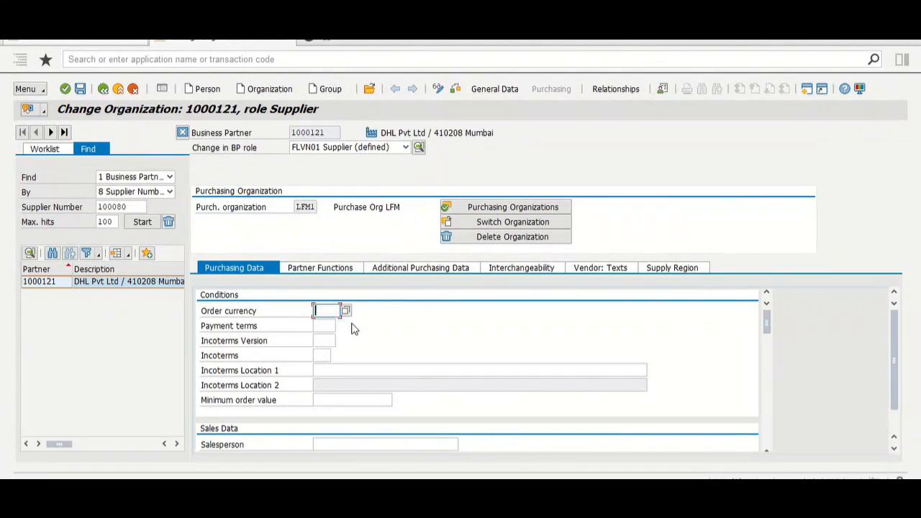
type("I")
left_click(351, 324)
left_click_drag(767, 321, 769, 298)
left_click(80, 89)
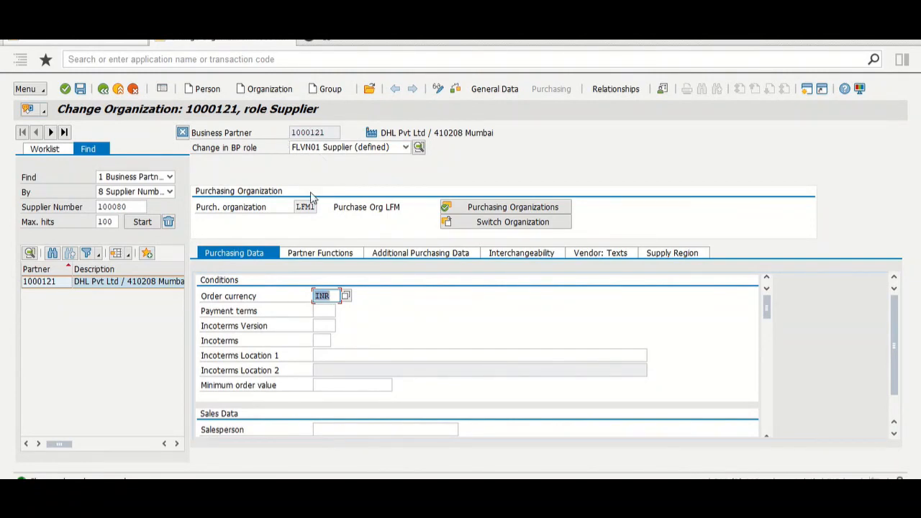
Step: Leave the partner record and restart the failed message in the XML message monitor, preserving its trace level
left_click_drag(135, 208, 99, 207)
left_click(99, 206)
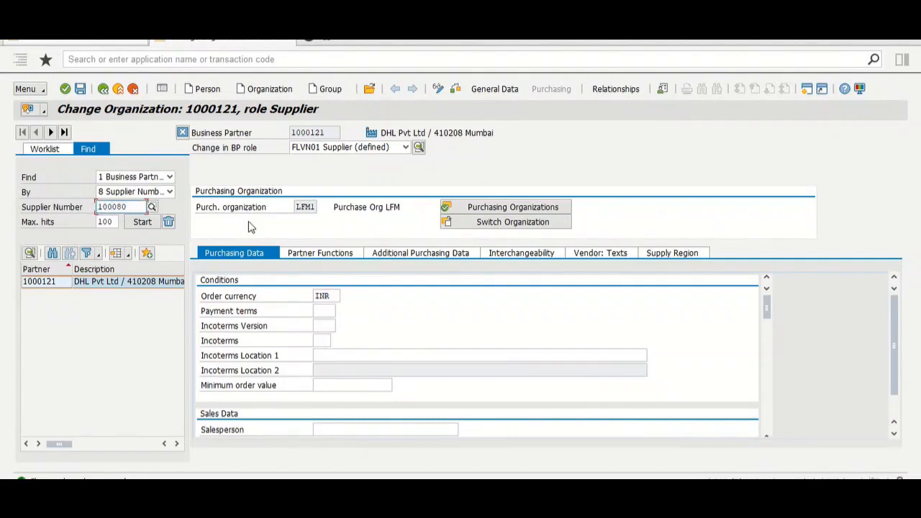
left_click(103, 88)
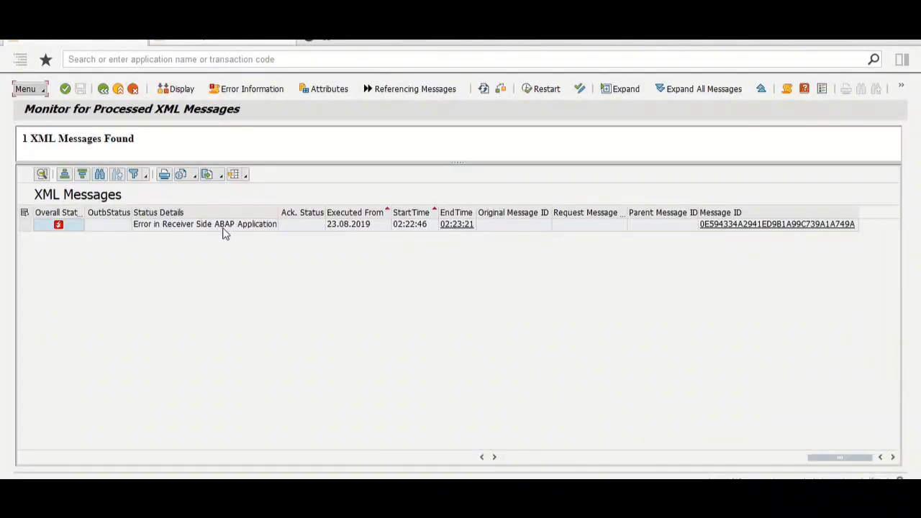
left_click(24, 225)
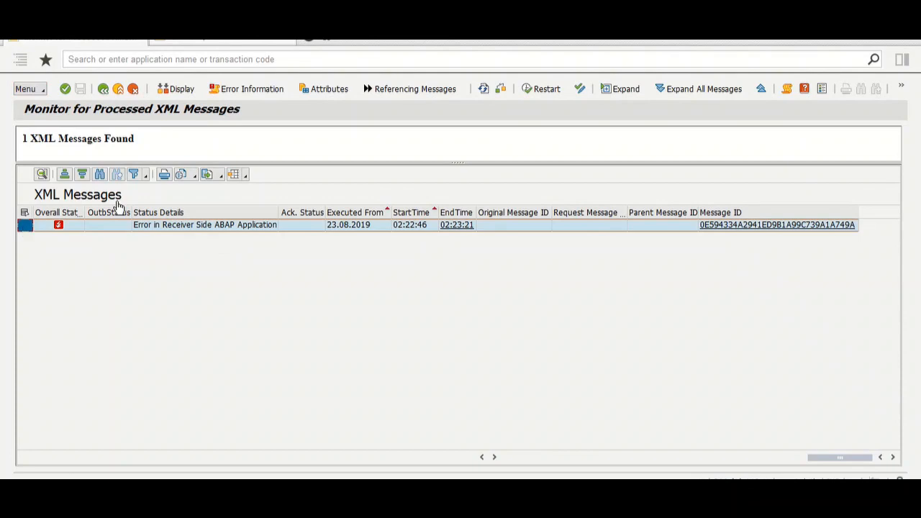
left_click(530, 93)
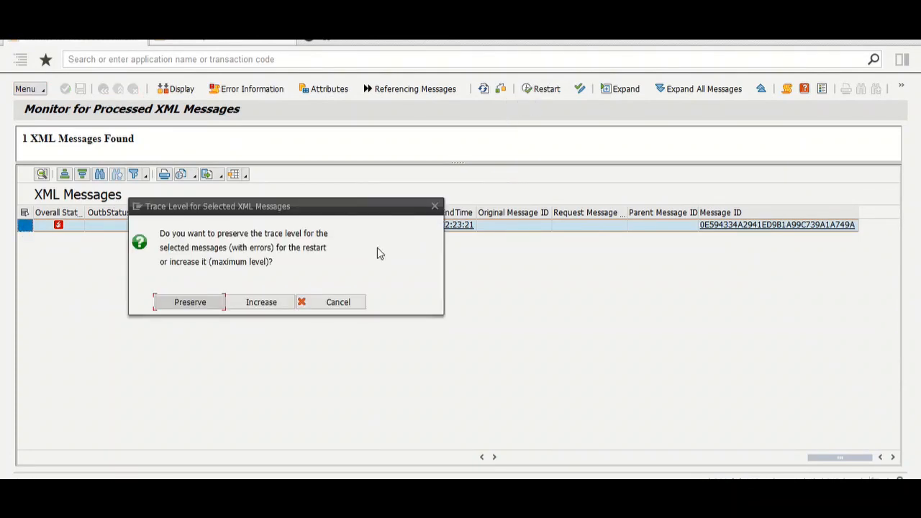
left_click(205, 306)
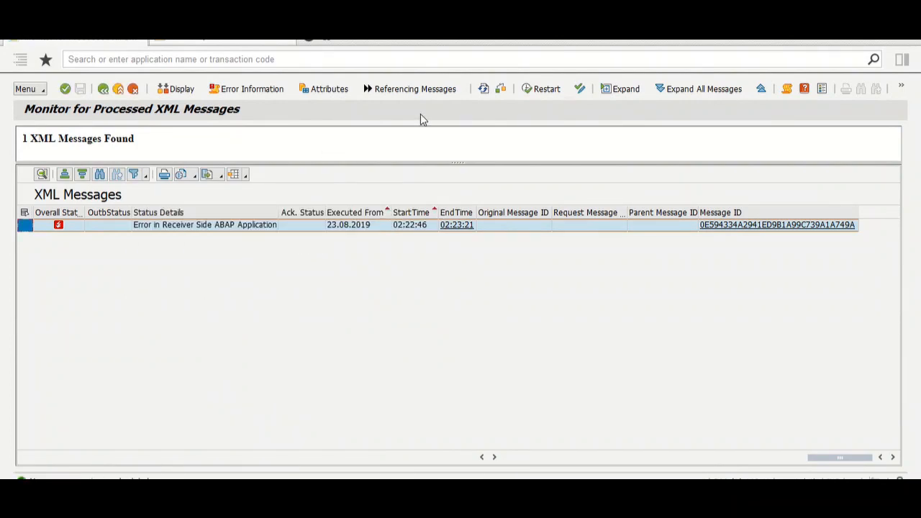
Step: Refresh the XML message list and check the processing and queue status of the restarted message
left_click(486, 90)
left_click(485, 90)
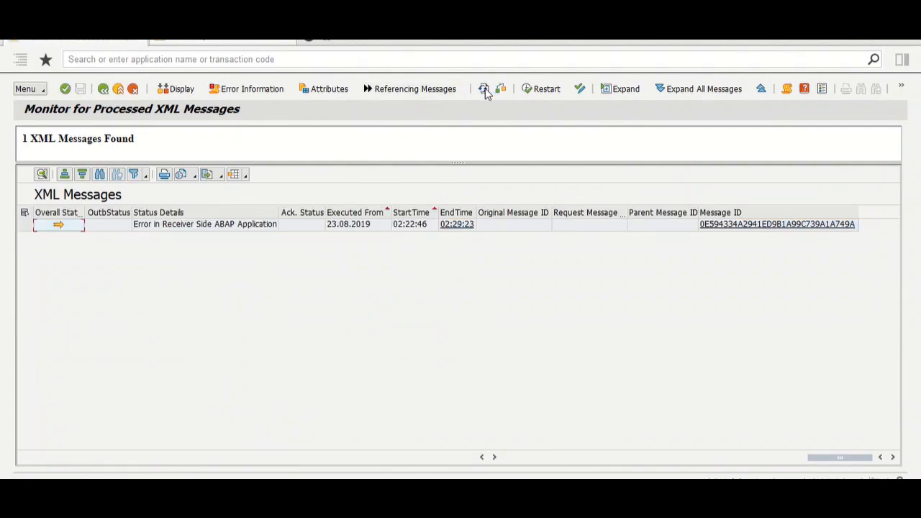
left_click(486, 91)
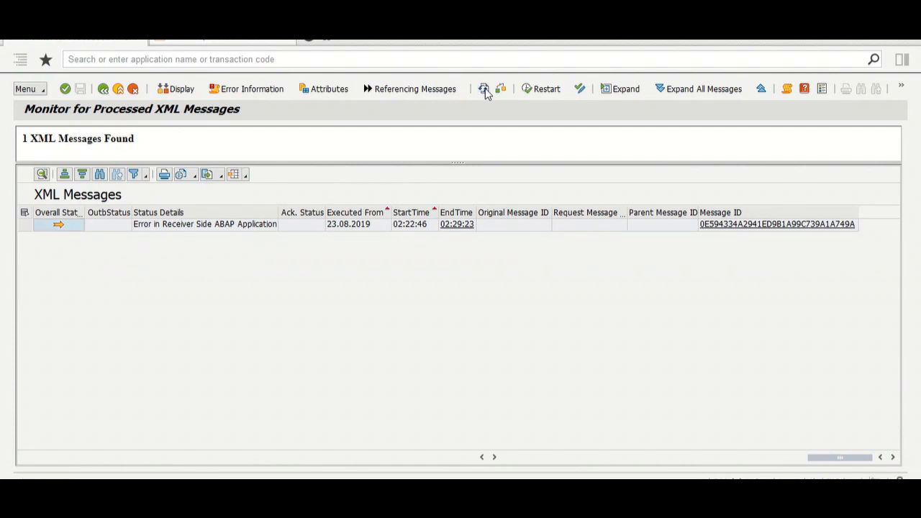
left_click(523, 464)
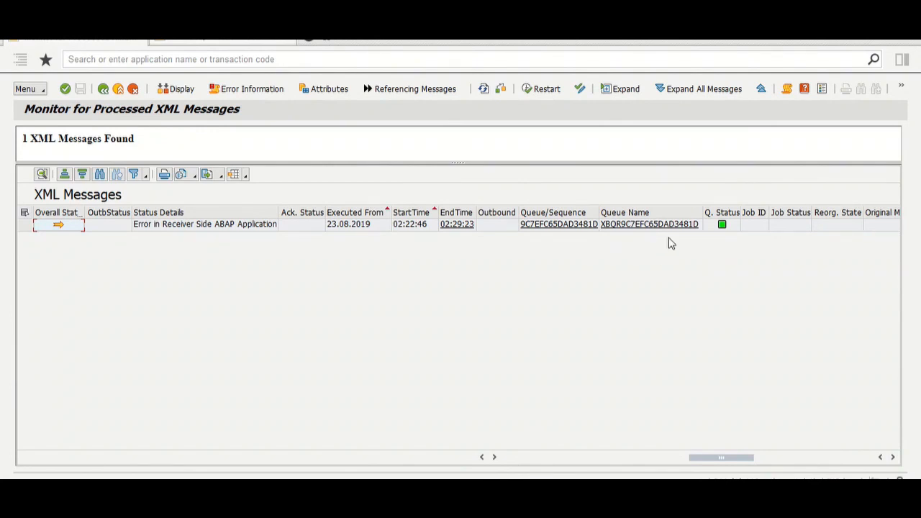
left_click(483, 90)
left_click(483, 90)
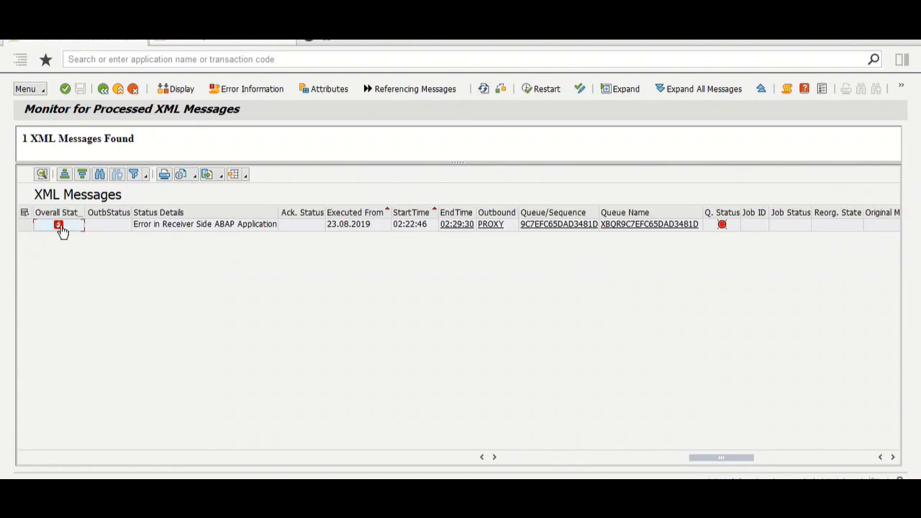
Step: Examine the application error details of the message, including the purchase order number and the missing supplier role
mouse_move(61, 229)
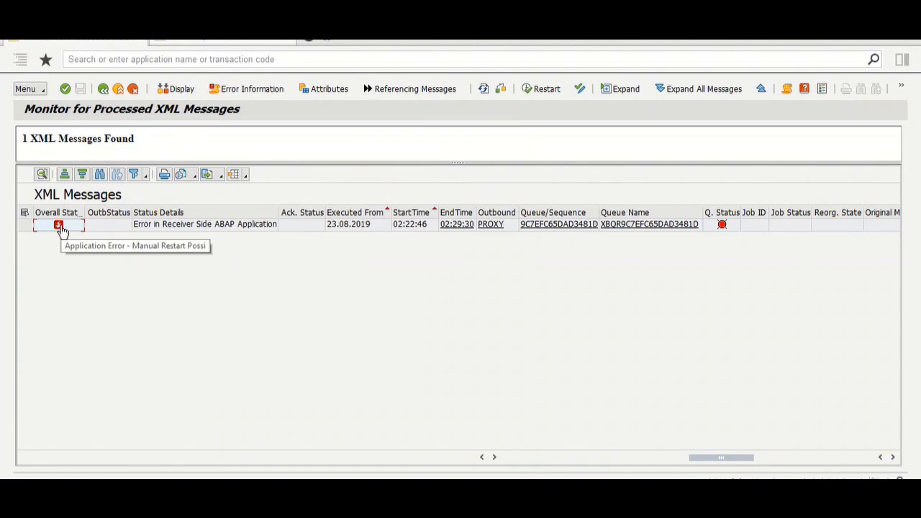
left_click(517, 489)
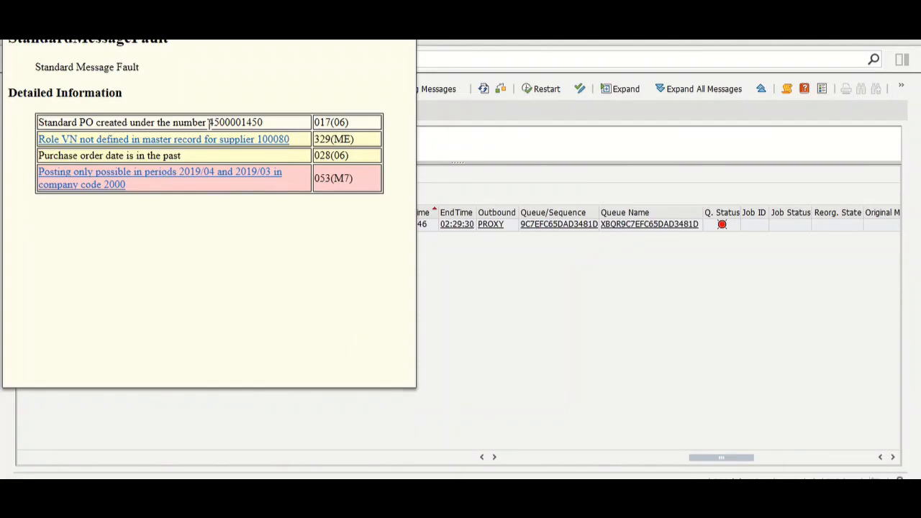
left_click_drag(209, 122, 263, 123)
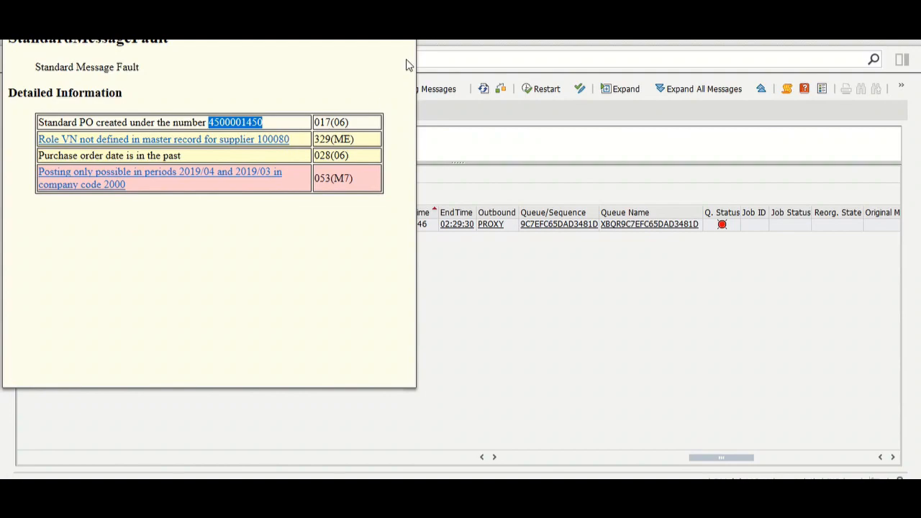
left_click_drag(319, 19, 574, 107)
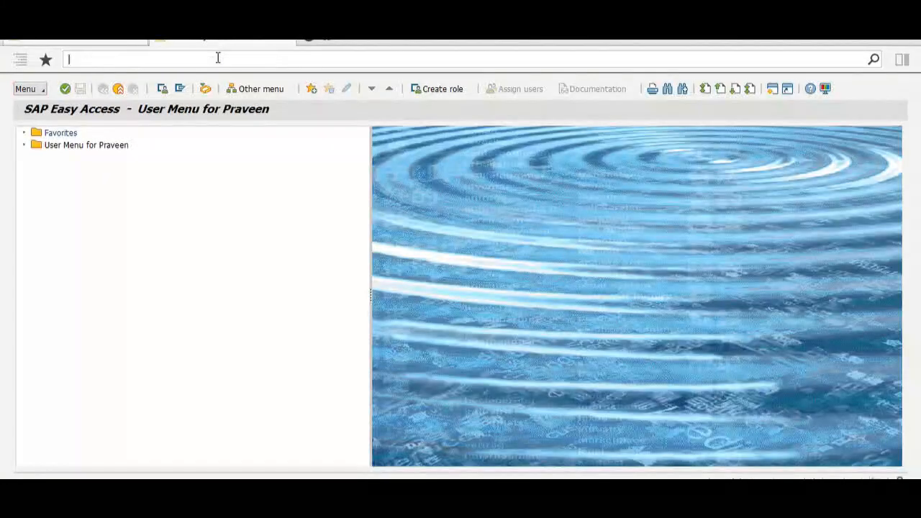
Step: Reopen the DHL Pvt Ltd partner with transaction bp and enter partner function VN for purchasing organization LFM1
type("bp")
key("Return")
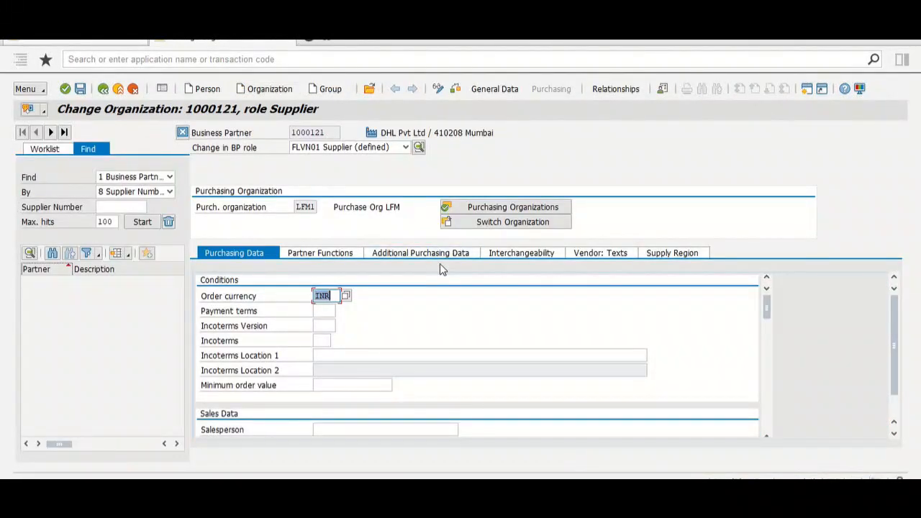
left_click(346, 253)
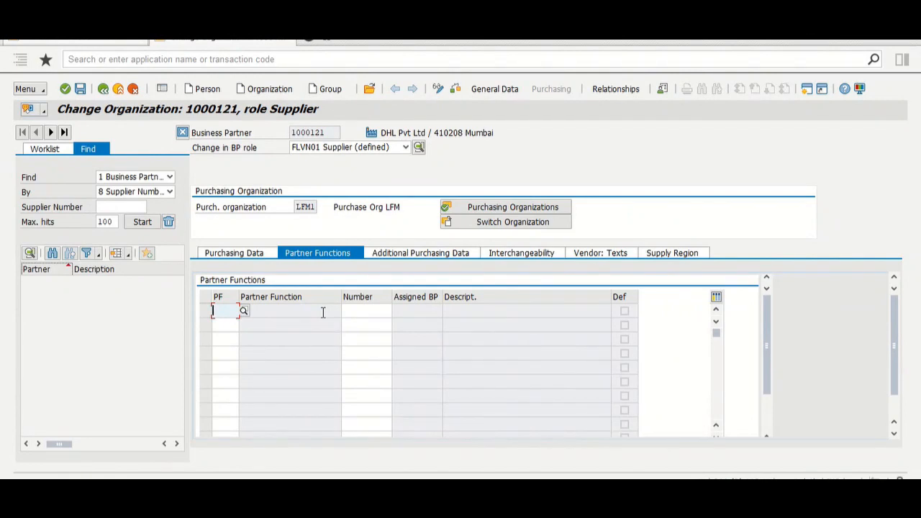
type("VN")
key("Tab")
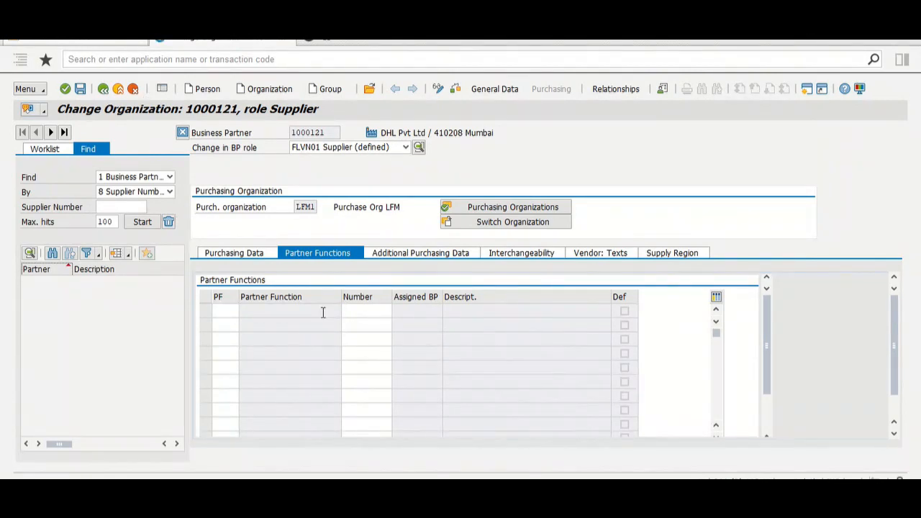
left_click(234, 311)
key("BackSpace")
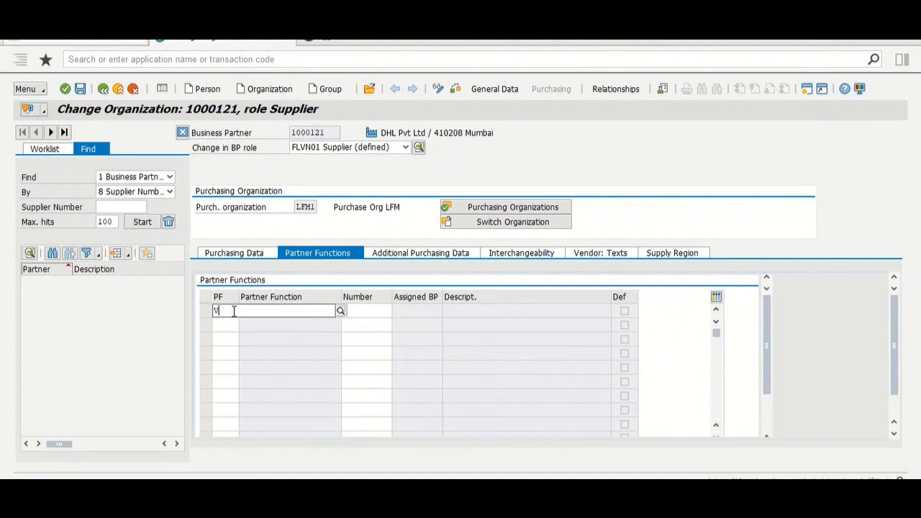
type("N")
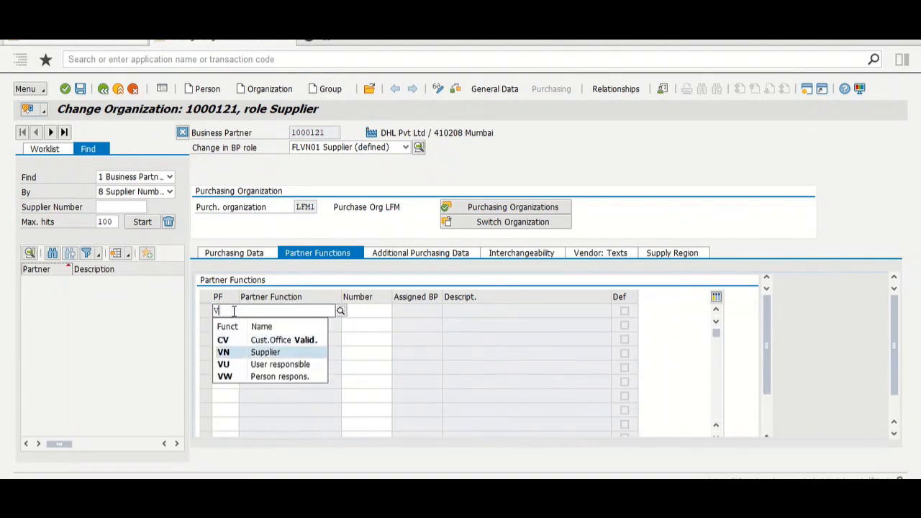
key("Return")
key("Tab")
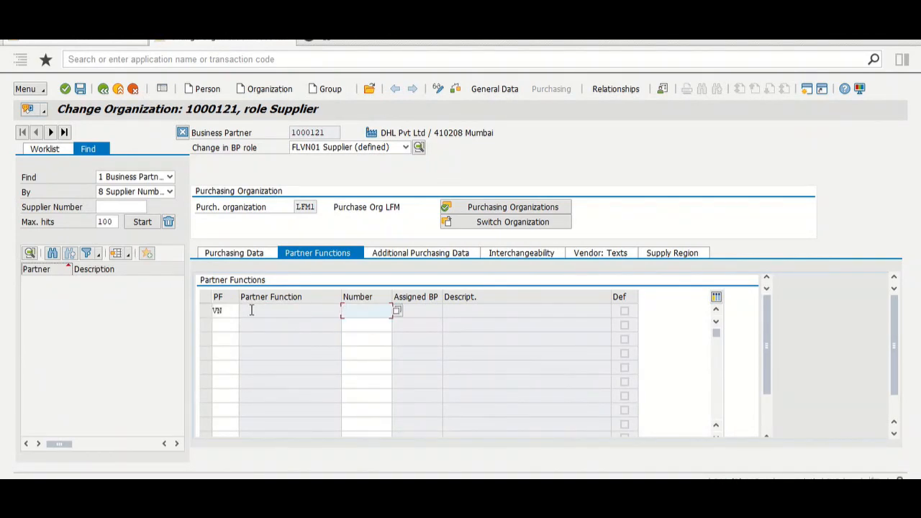
Step: Assign DHL Pvt Ltd's own supplier number to the VN partner function, check the assigned partner, and save the record
type("100080")
key("Return")
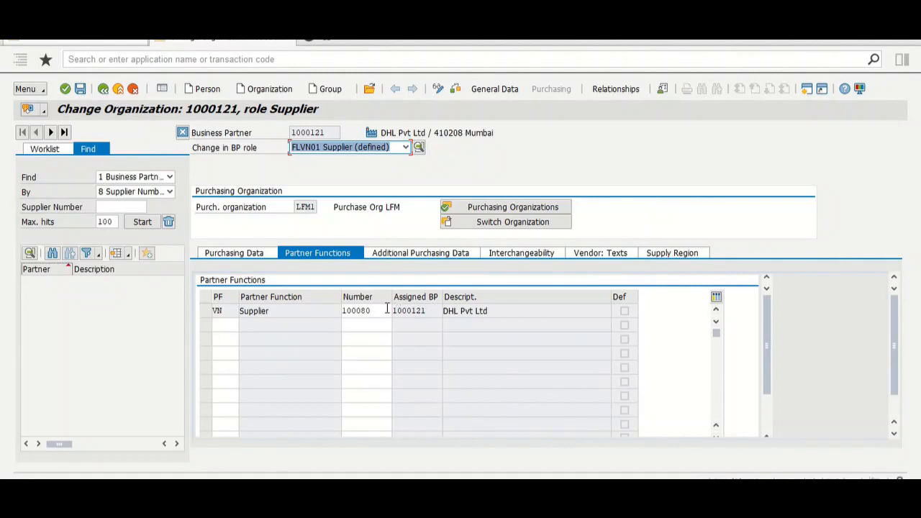
left_click_drag(381, 310, 341, 311)
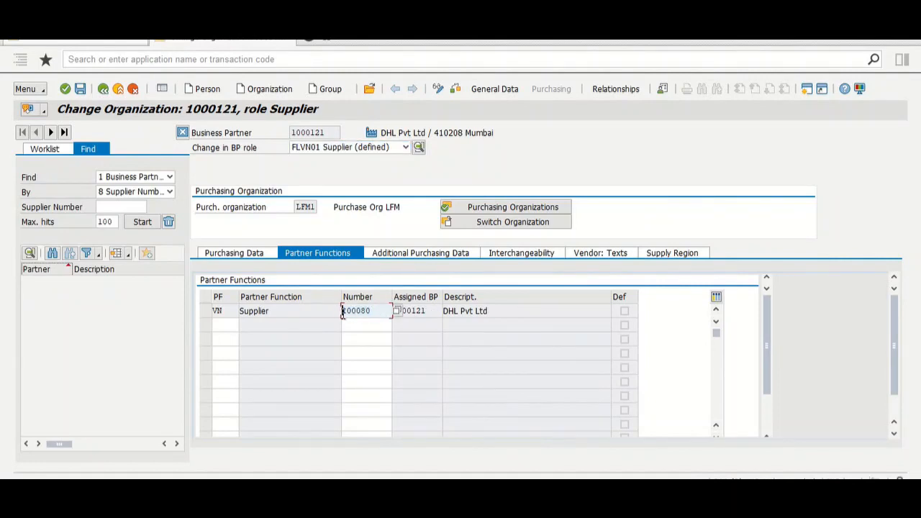
left_click_drag(425, 311, 389, 311)
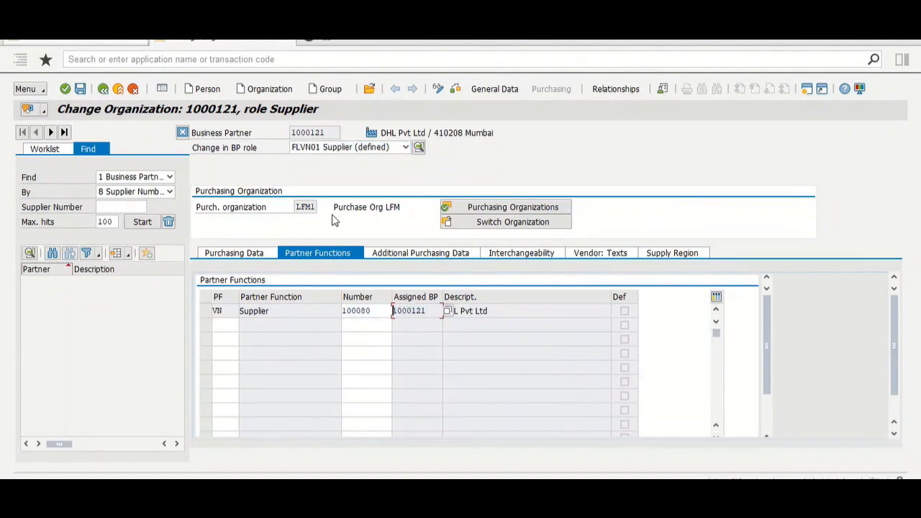
left_click_drag(330, 133, 281, 137)
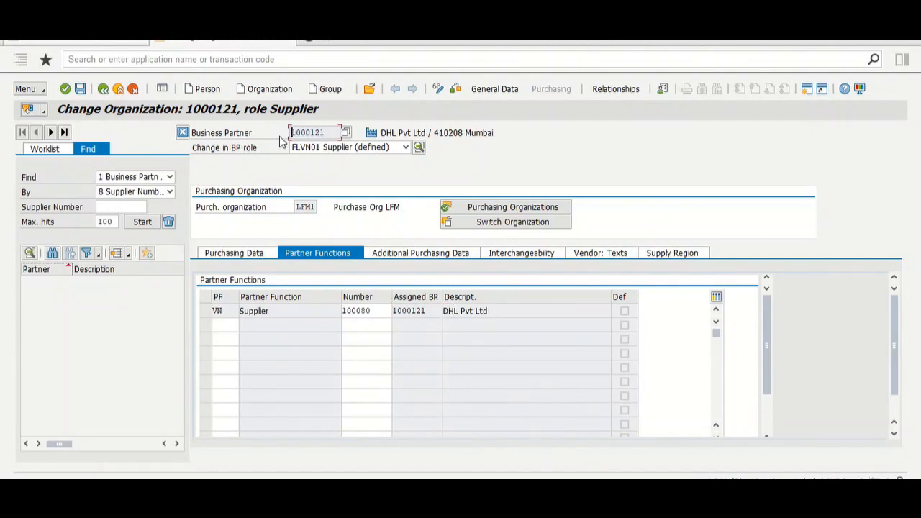
left_click(80, 91)
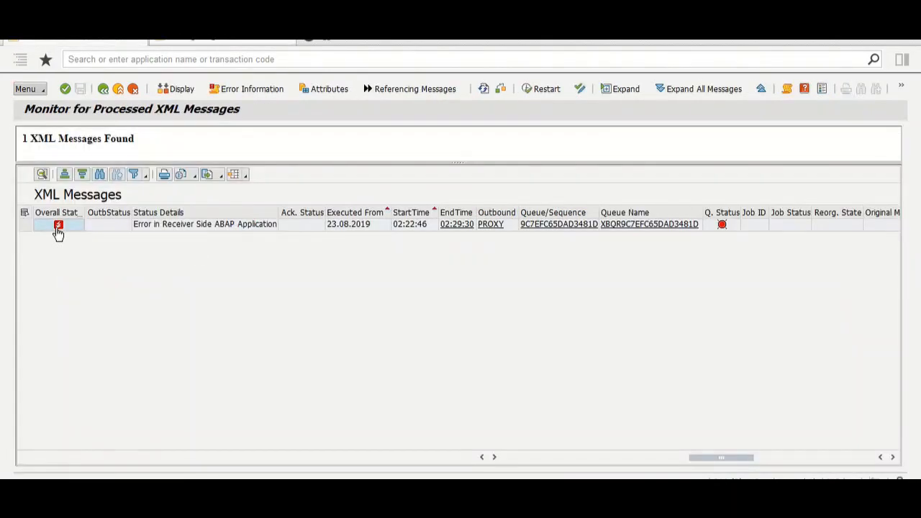
Step: Restart the failed message in the XML message monitor, examine its application error details, and close them
left_click(59, 229)
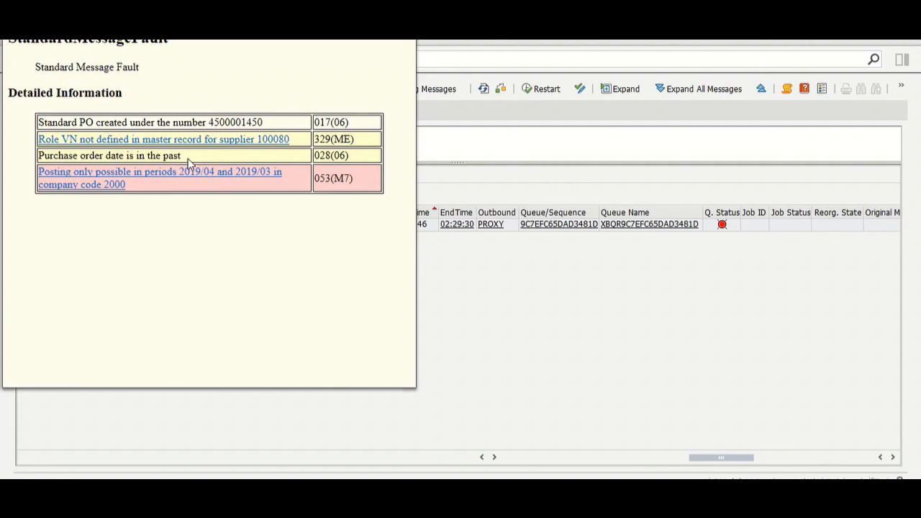
left_click_drag(187, 164, 54, 167)
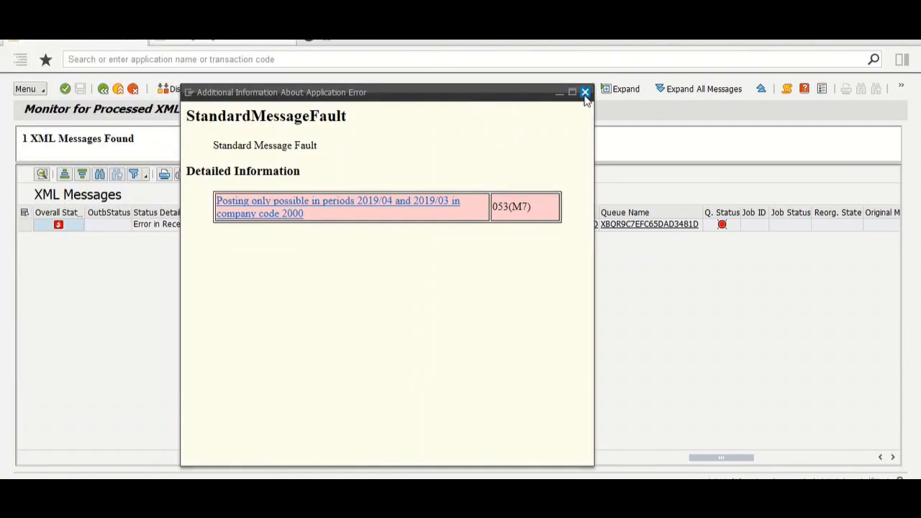
left_click(584, 91)
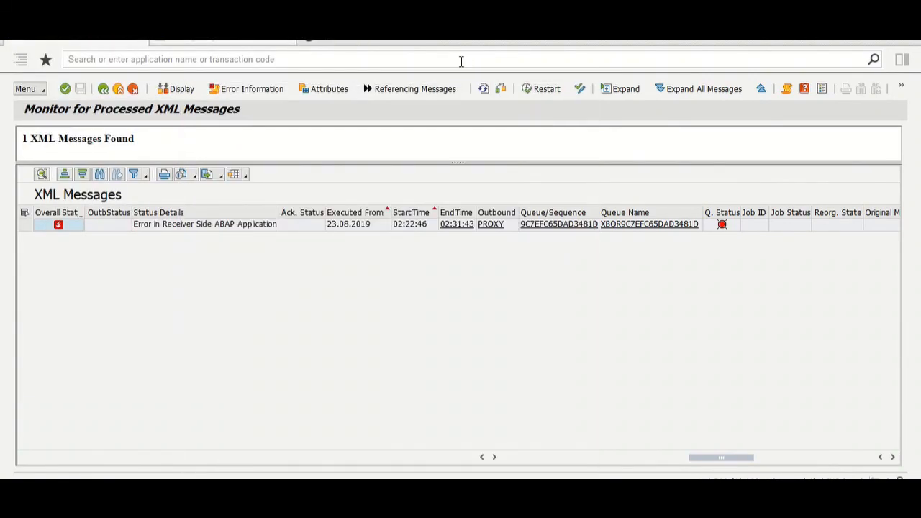
Step: Open transaction mmpv in a new session and set both the from and to company codes to 2000
left_click(462, 61)
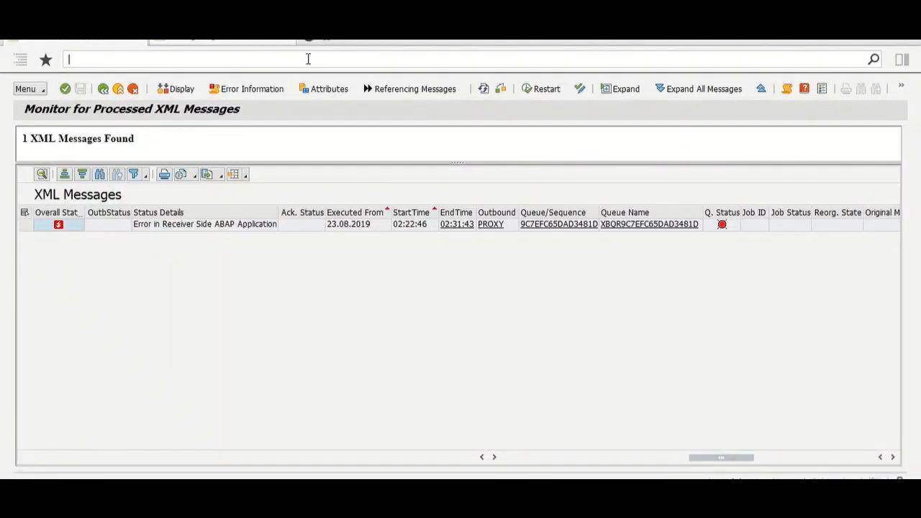
type("/ommpv")
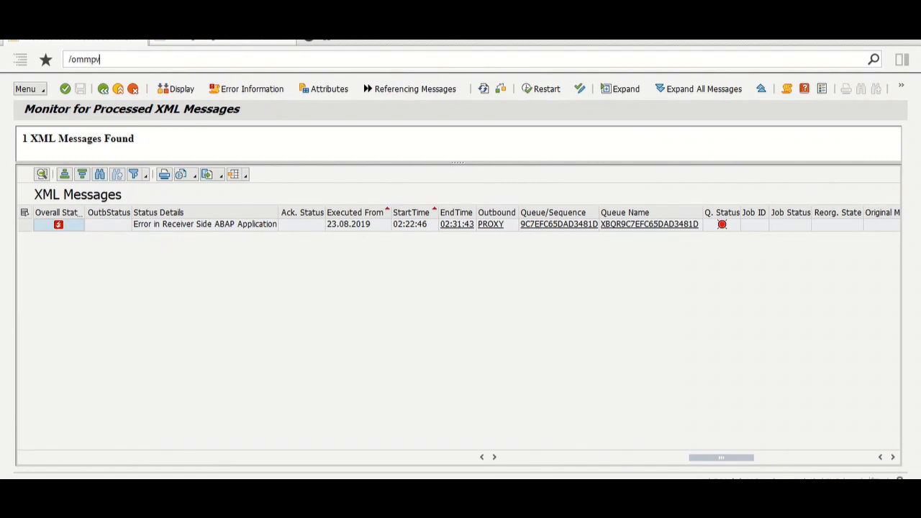
key("Return")
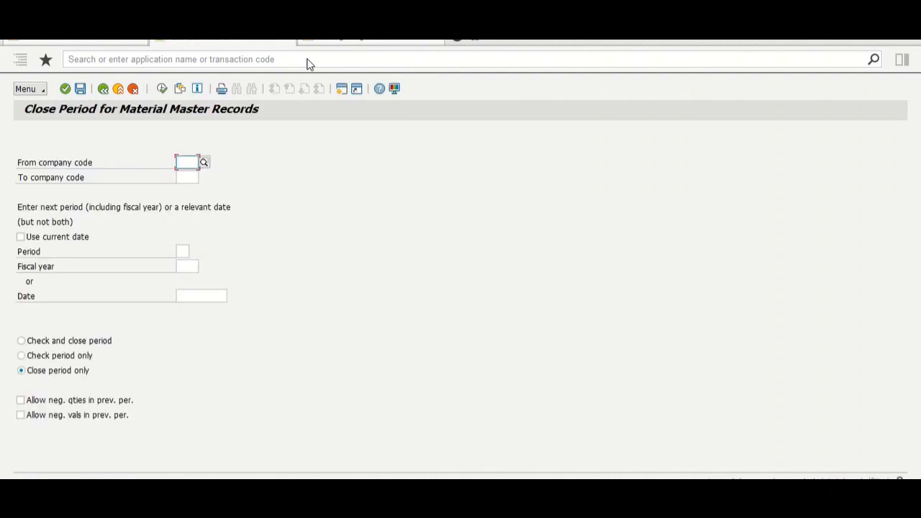
type("2000")
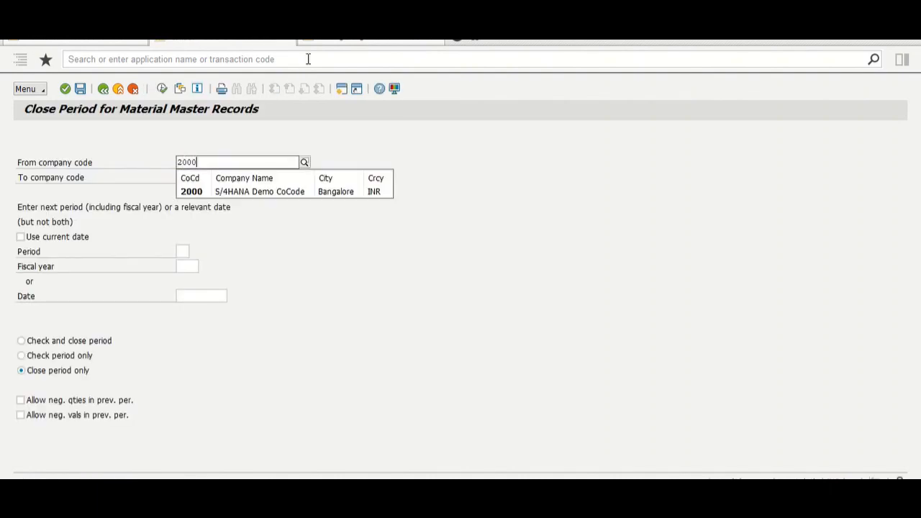
key("Down")
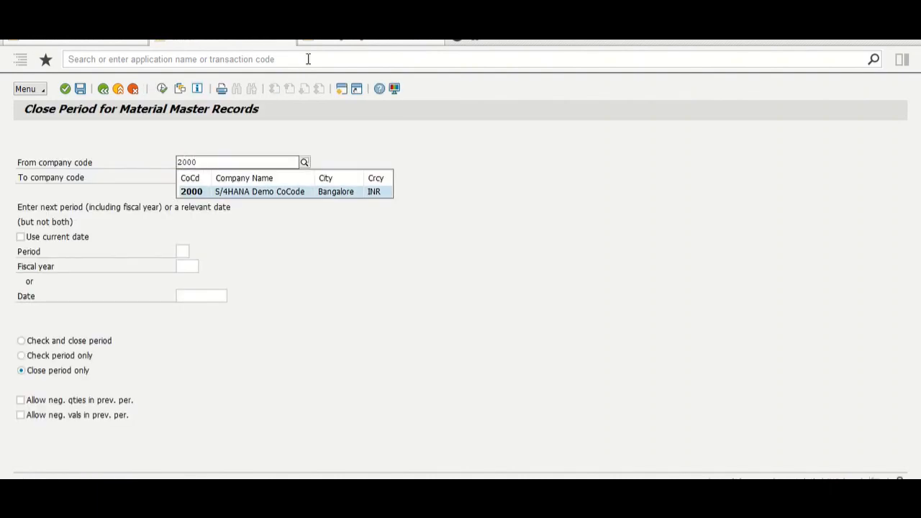
key("Tab")
type("2000")
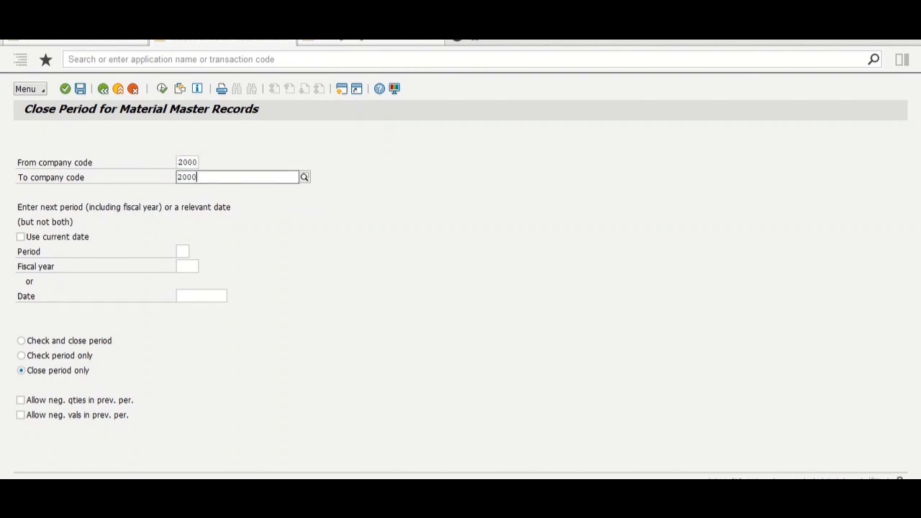
key("Tab")
key("Tab")
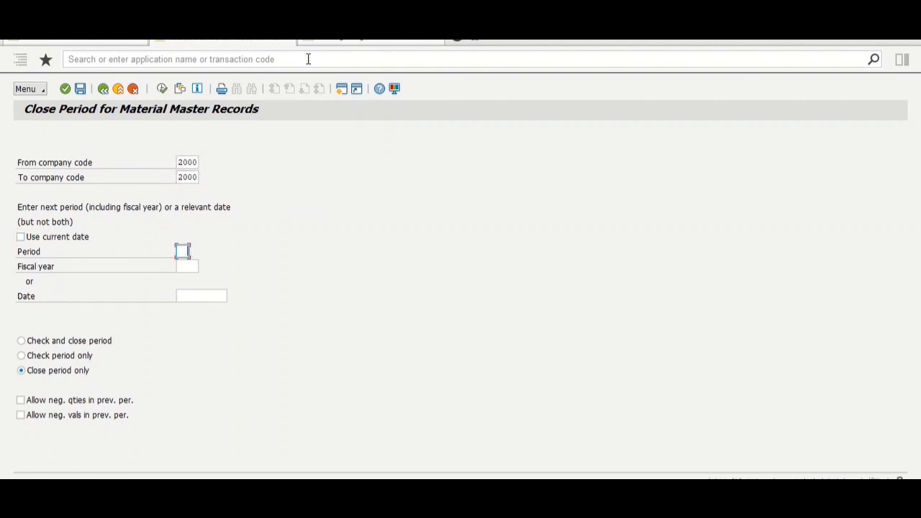
Step: Set the period to 04 and the fiscal year to 2019, and run the material master period closing
type("04")
key("Tab")
type("2019")
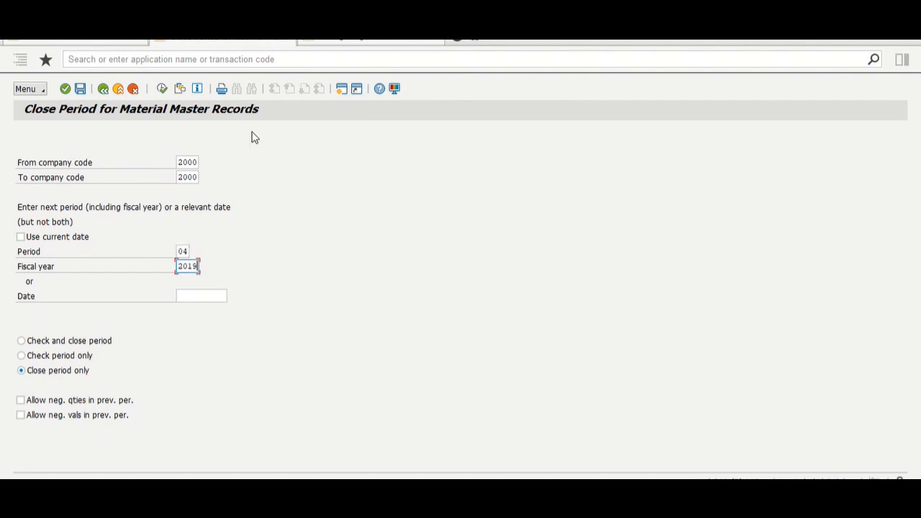
left_click(162, 89)
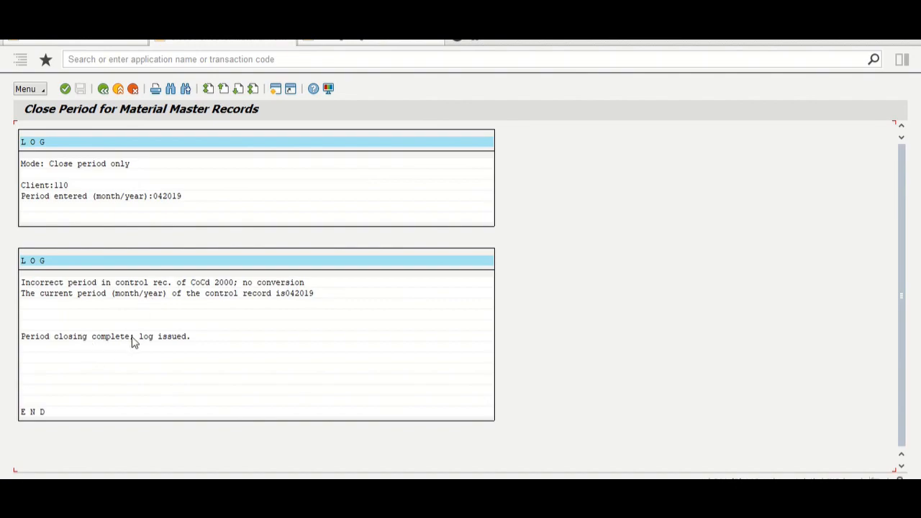
Step: Restart the failed XML message with its trace level preserved, examine its application error details, and close them
left_click(104, 41)
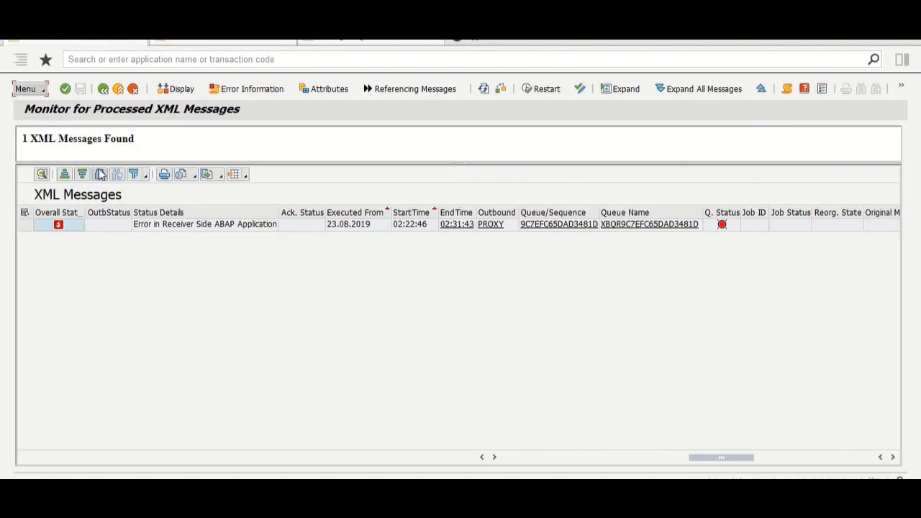
left_click(23, 225)
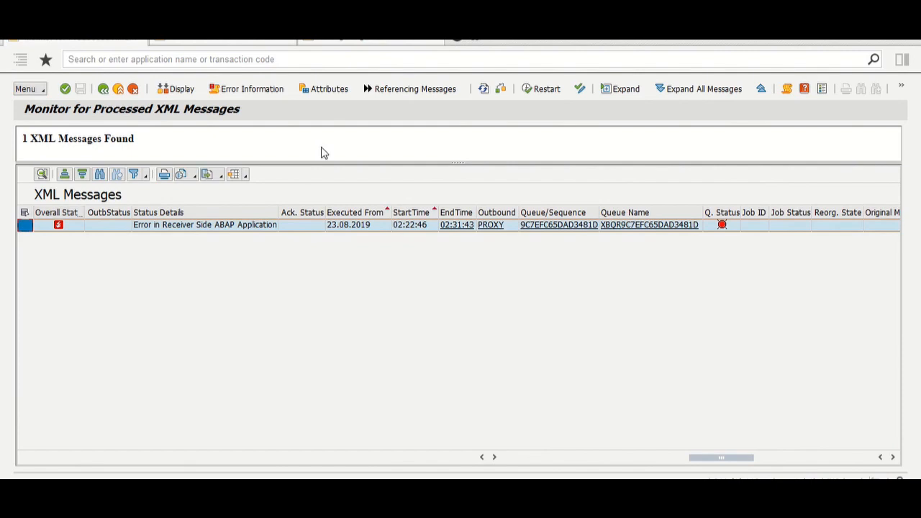
left_click(532, 97)
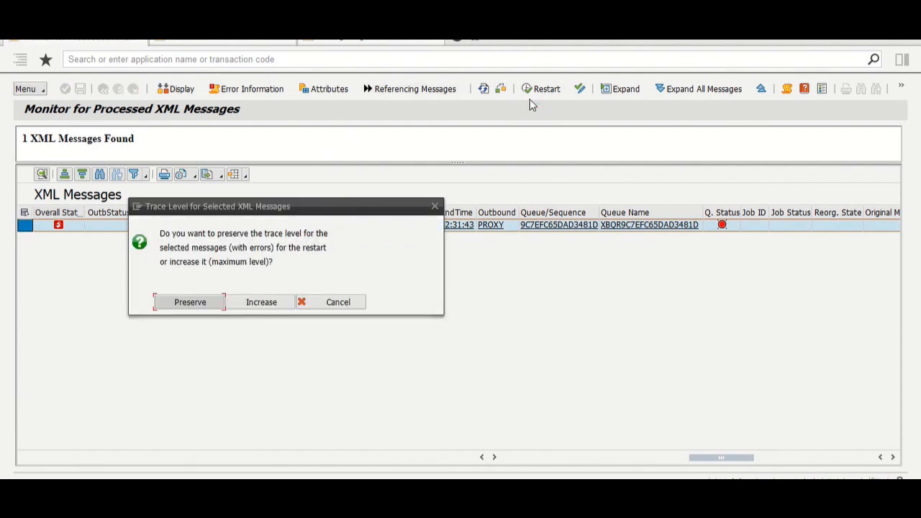
left_click(207, 304)
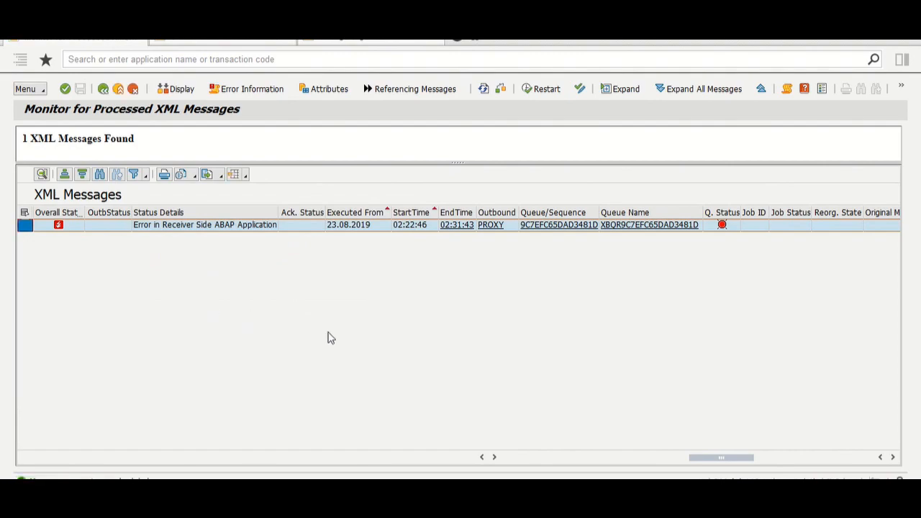
left_click(62, 232)
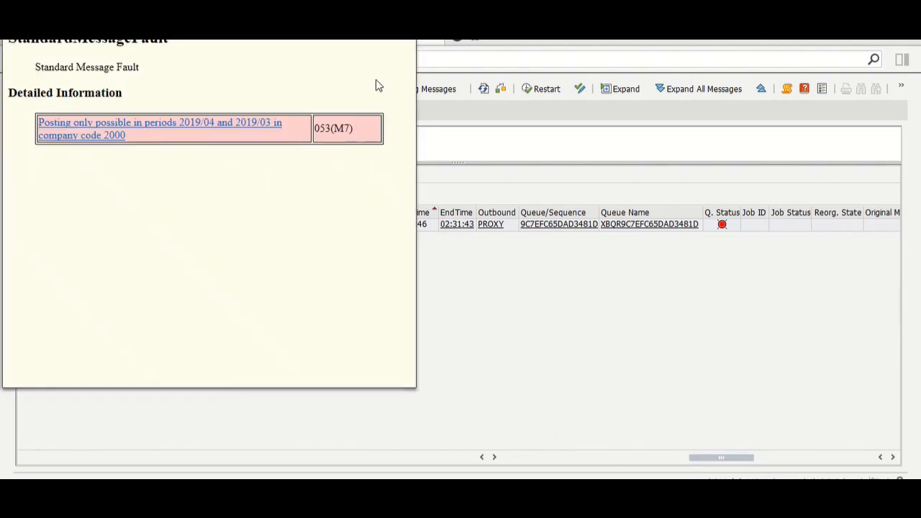
left_click(404, 29)
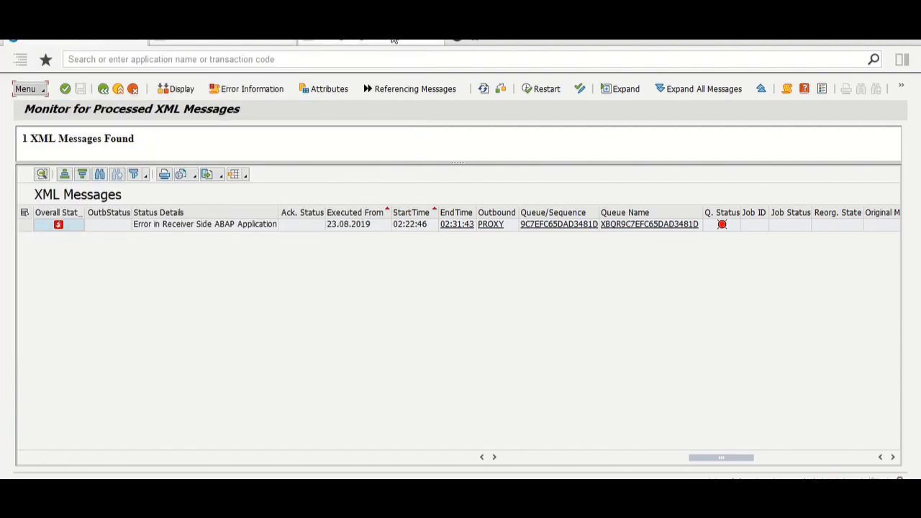
Step: Return to the period closing selection, set the period to 05, and run it for company code 2000 and fiscal year 2019
left_click(248, 40)
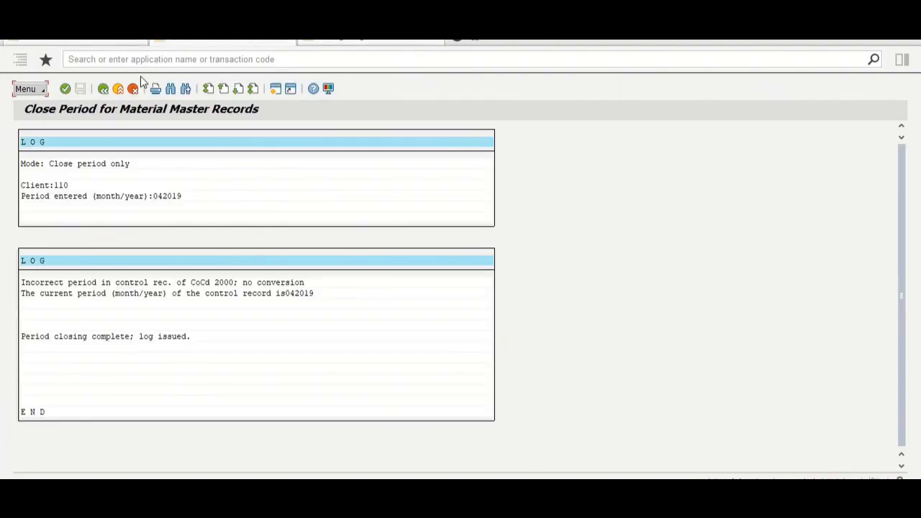
left_click(103, 89)
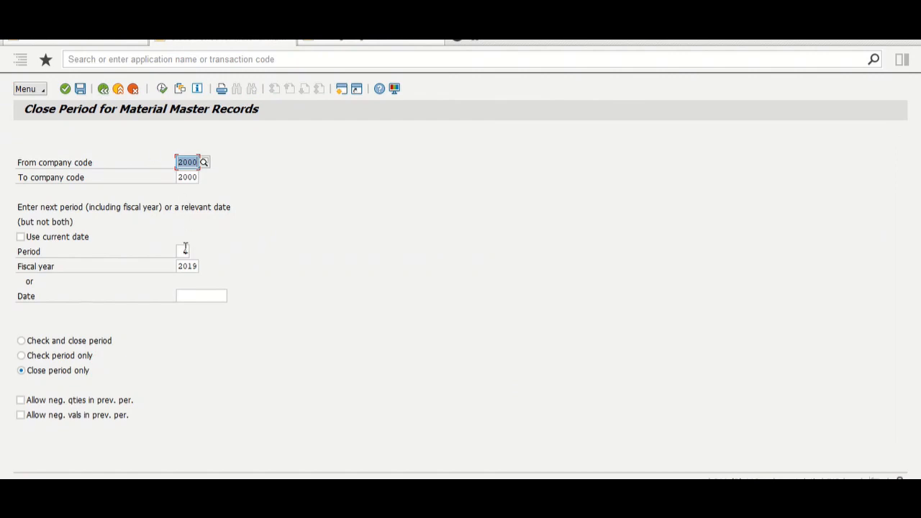
left_click(183, 250)
left_click(163, 89)
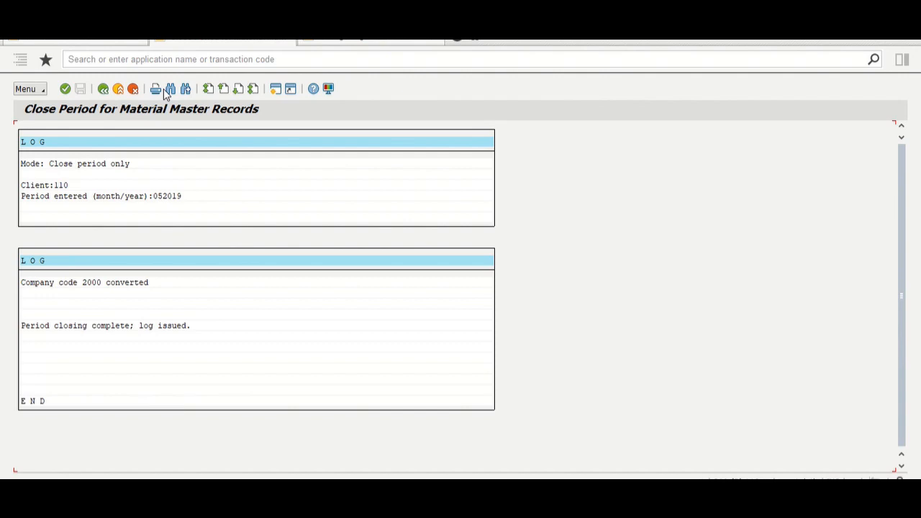
Step: Restart the failed message in the XML message monitor with its trace level preserved and refresh the message list
left_click(103, 89)
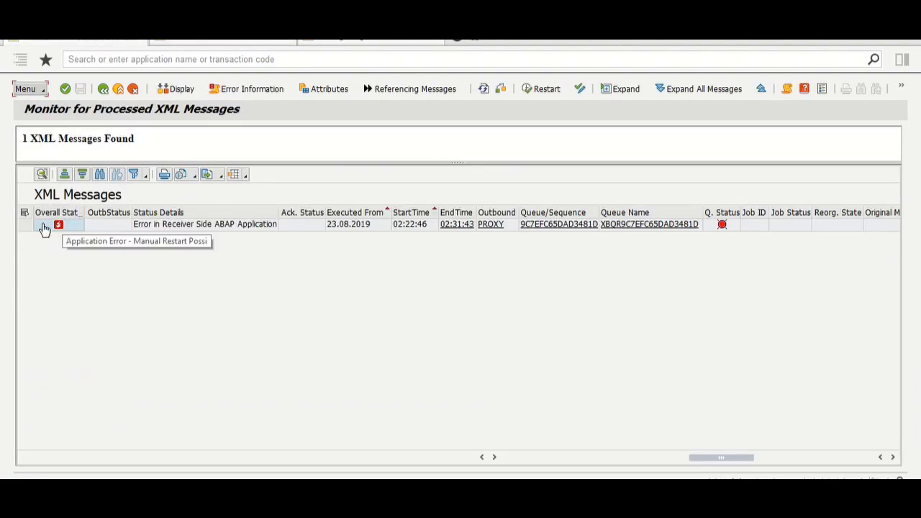
left_click(26, 225)
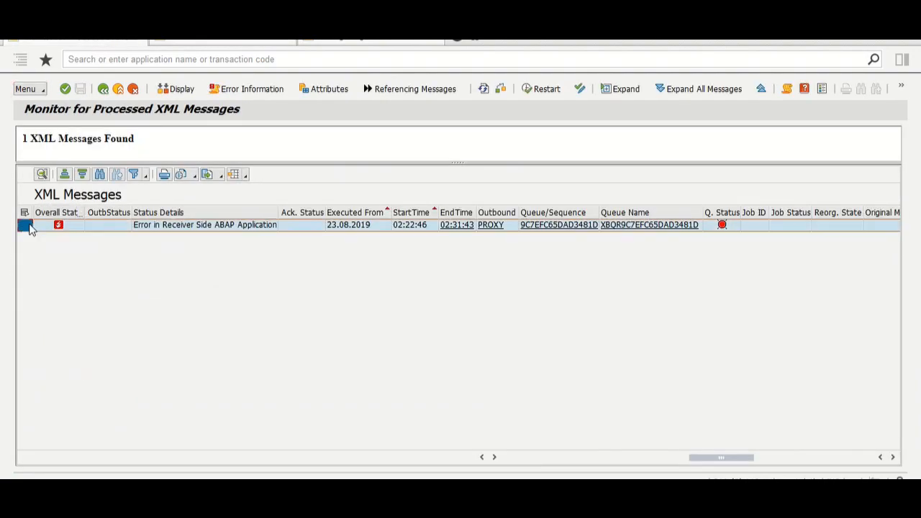
left_click(533, 89)
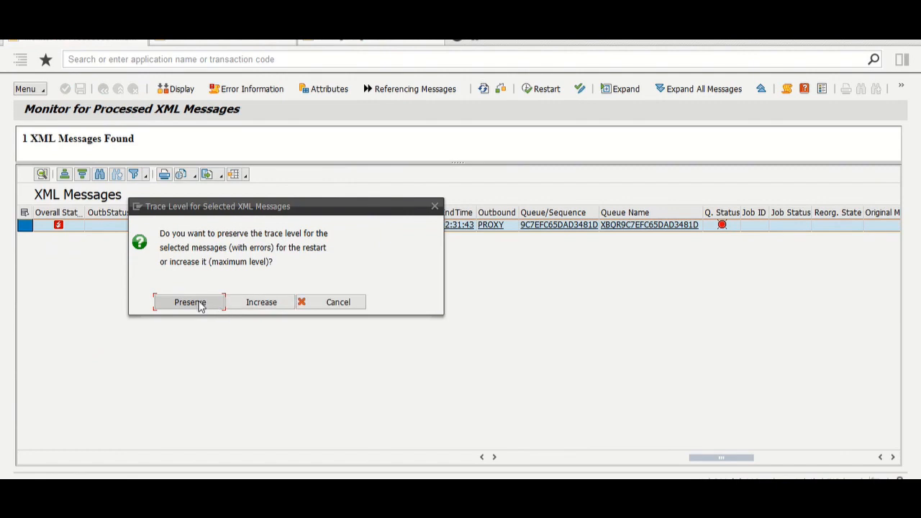
left_click(199, 304)
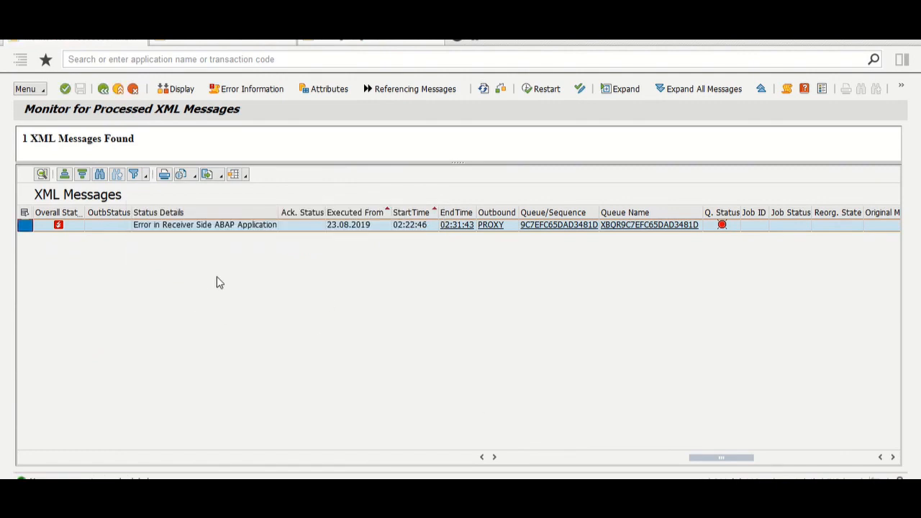
left_click(485, 91)
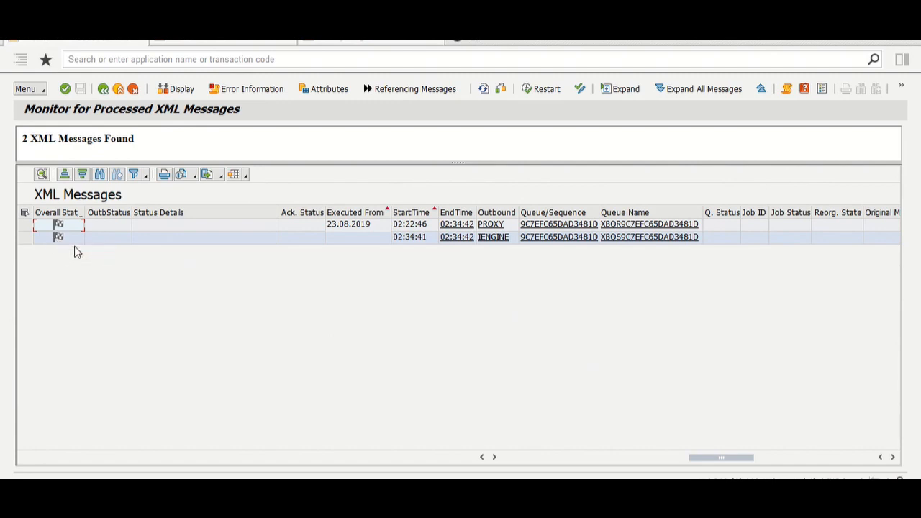
Step: Examine the sender and receiver components, interfaces and pipelines of both messages, widening the Sender Interface column to read the interface name
left_click(513, 457)
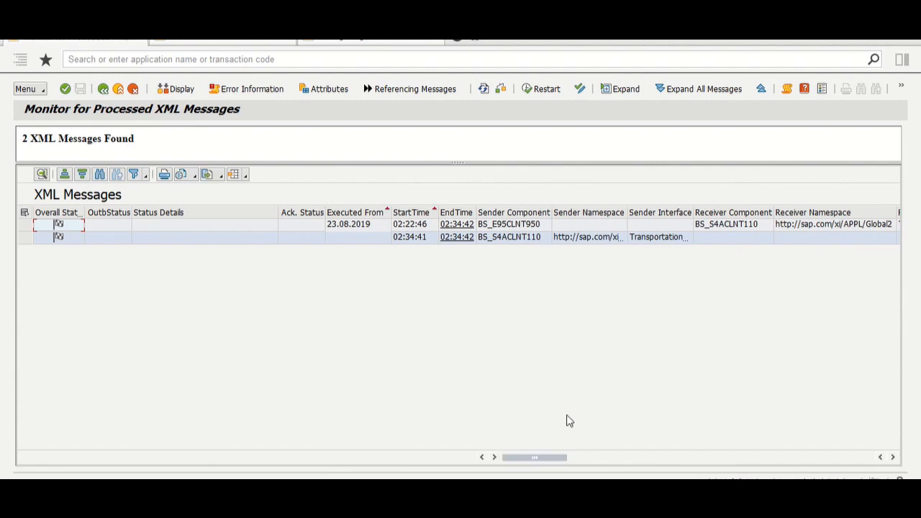
left_click(662, 227)
key("Right")
key("Right")
key("Right")
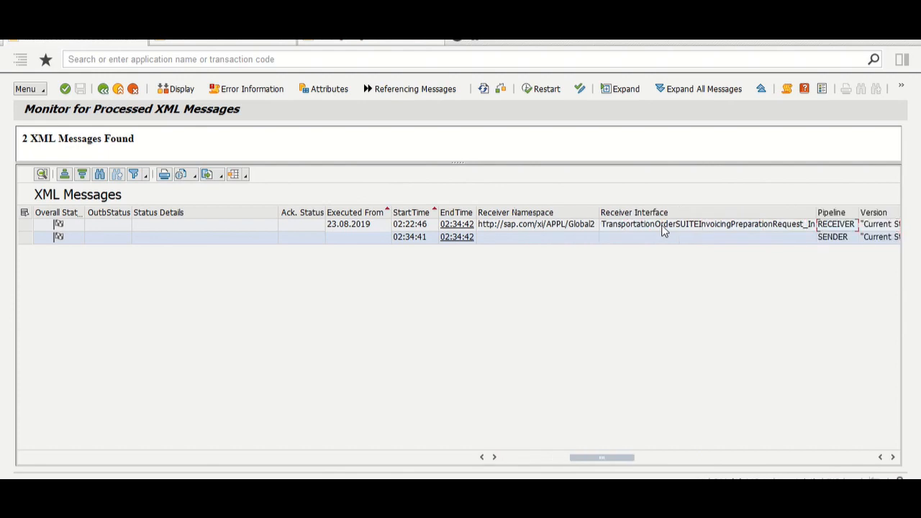
key("Left")
key("Left")
key("Left")
key("Left")
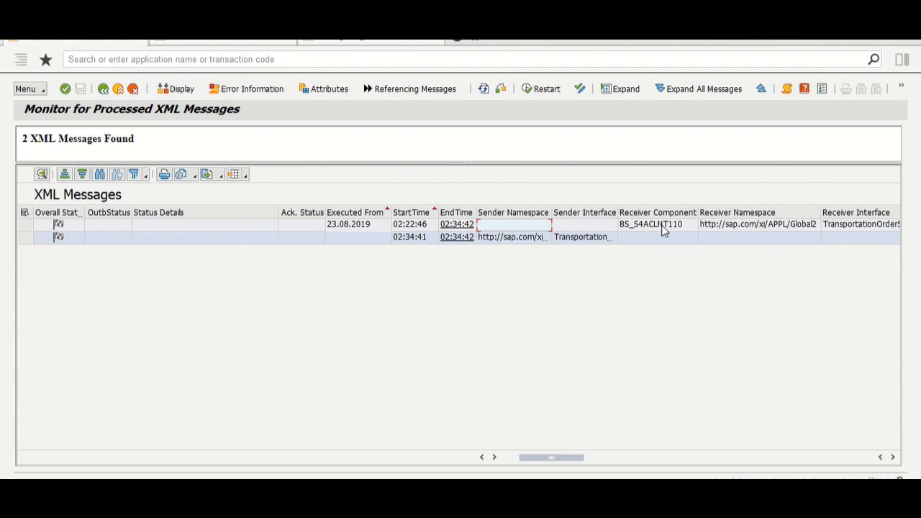
key("Down")
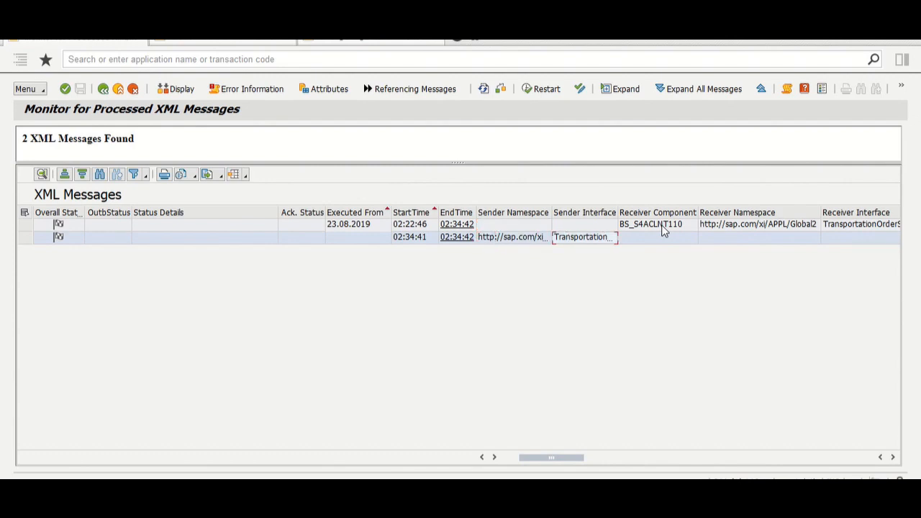
left_click_drag(618, 210, 734, 210)
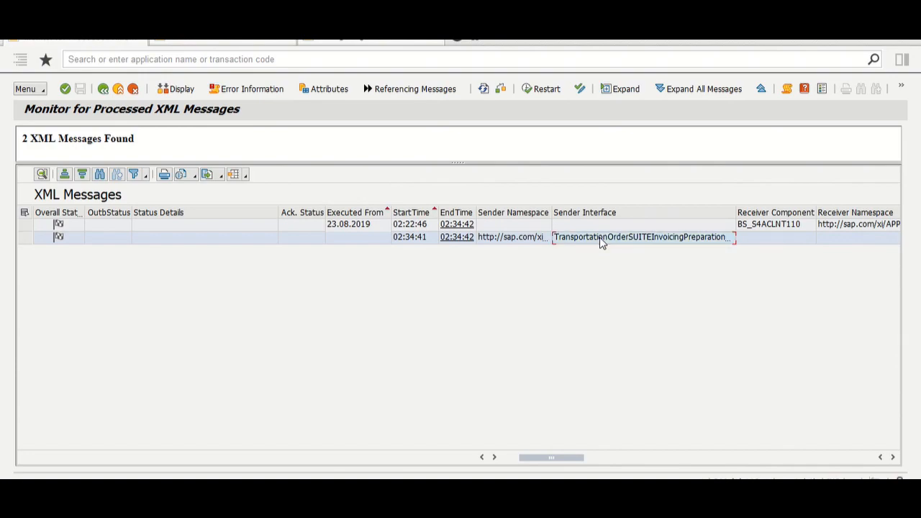
Step: Switch to the other system's XML message monitor, which holds the outbound invoicing preparation request, and refresh its message list
key("alt+Tab")
key("Tab")
key("Tab")
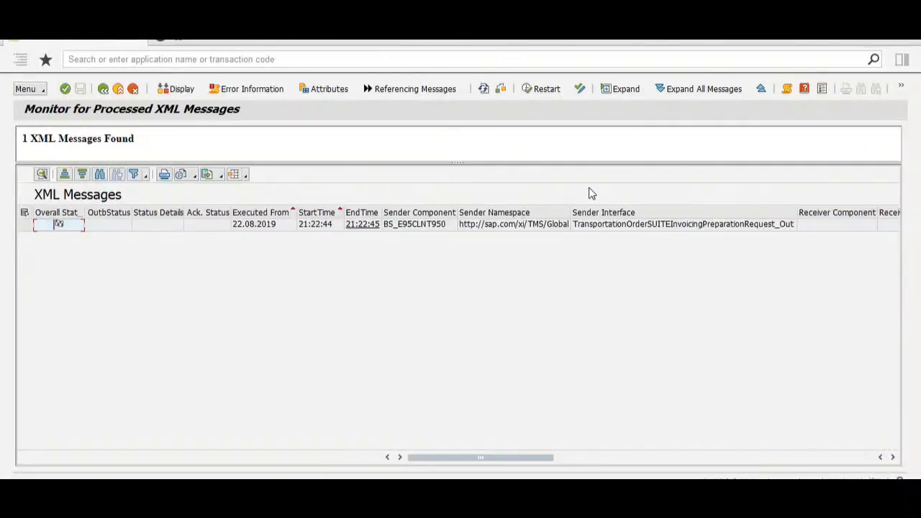
left_click(484, 90)
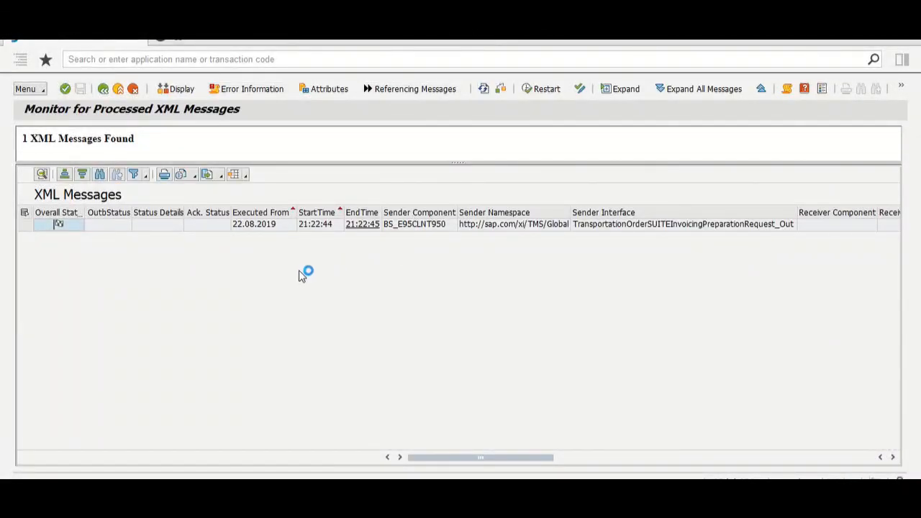
Step: Examine the second message's sender component, receiver component, receiver interface and pipeline
left_click(138, 242)
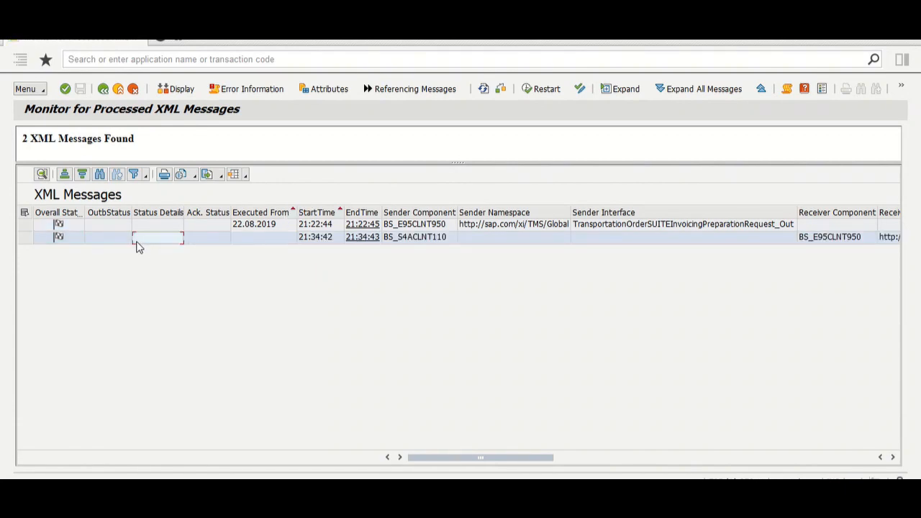
key("Right")
key("Right")
key("Right")
key("Right")
key("Right")
key("Right")
key("Right")
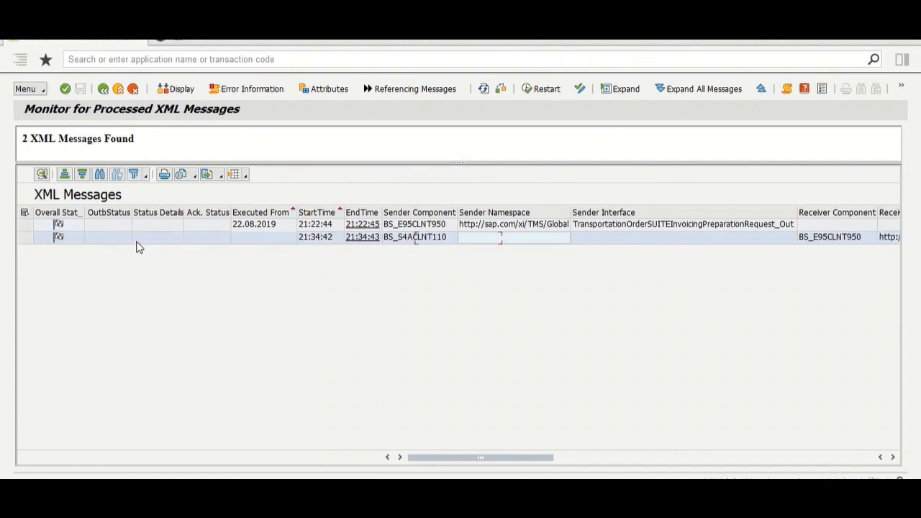
key("Right")
key("Right")
key("Right")
key("Right")
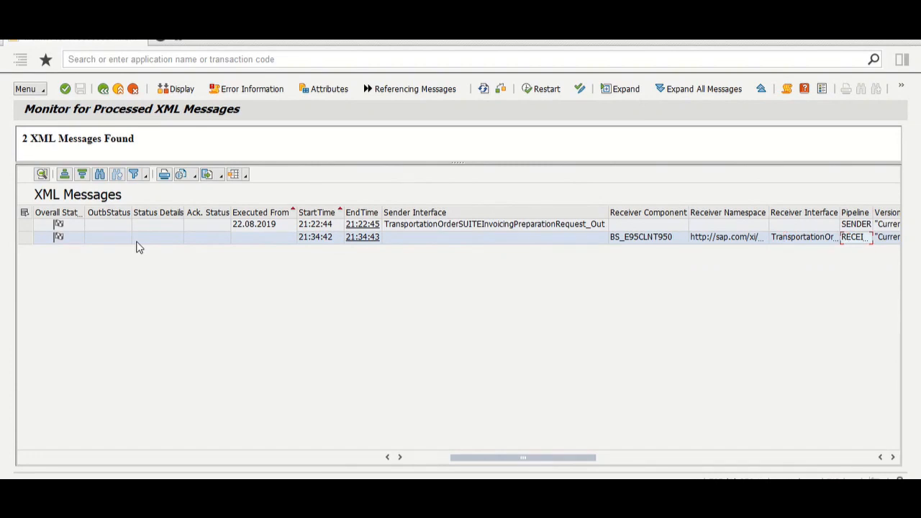
key("Left")
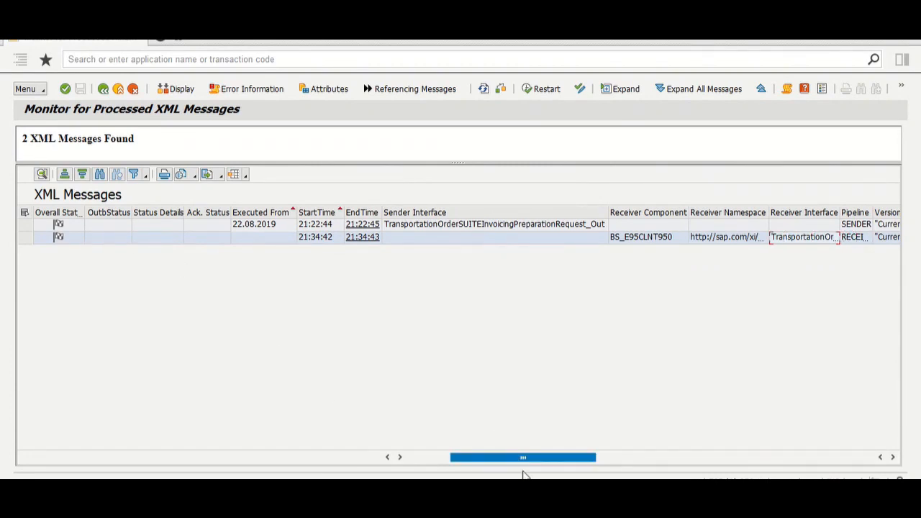
Step: Switch to the freight settlement display and examine its document flow, including the life cycle status and successor business documents
left_click(525, 495)
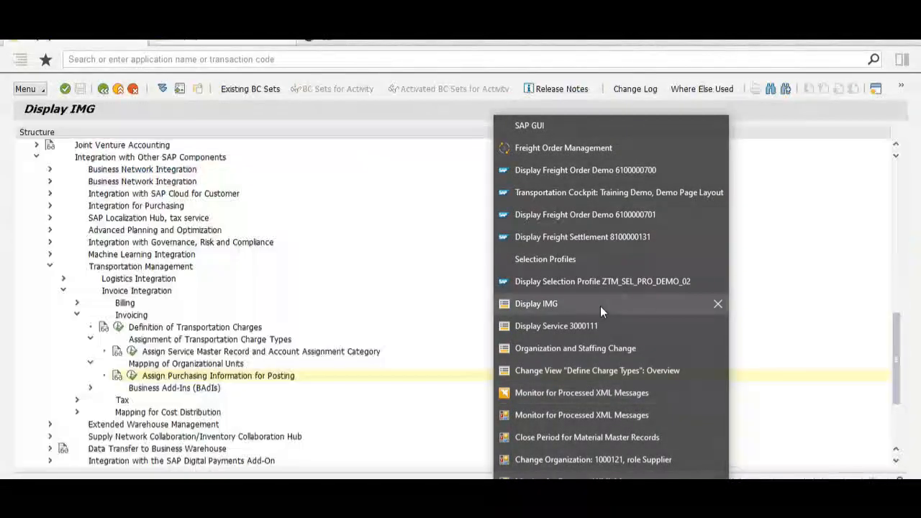
left_click(581, 237)
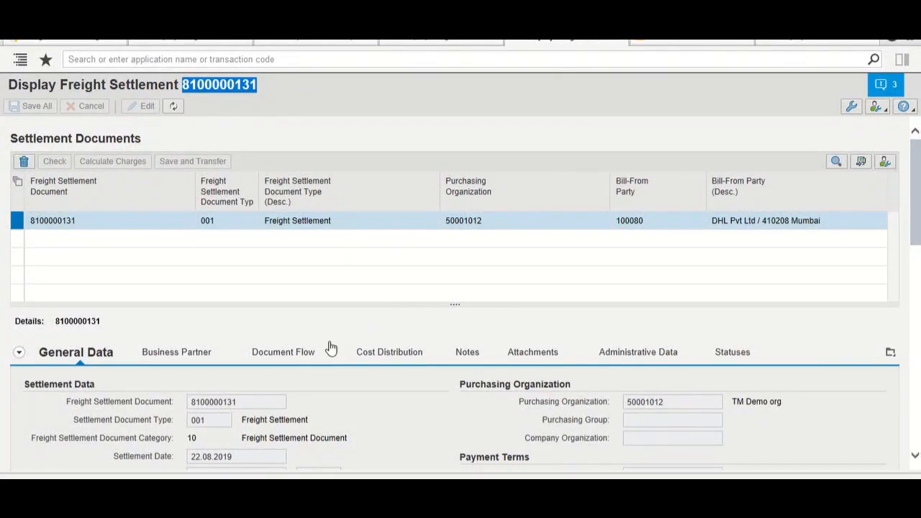
scroll(461, 294, "down", 3)
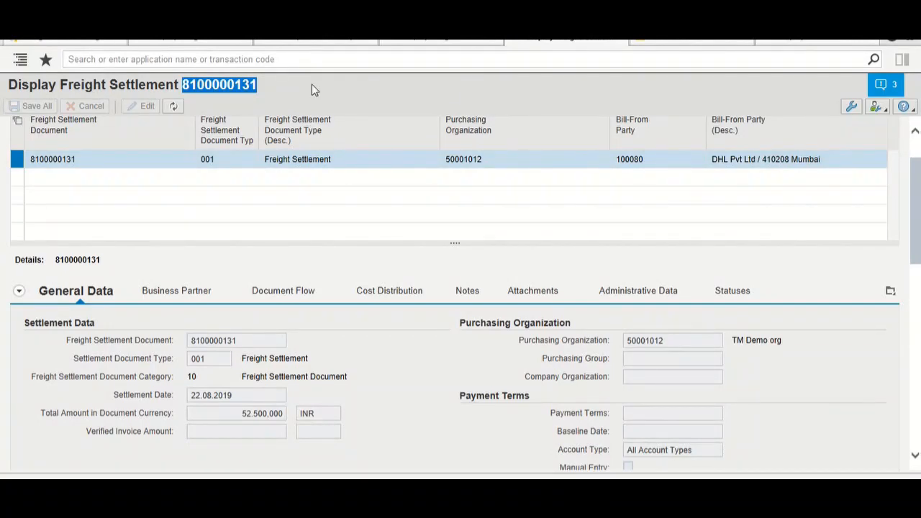
left_click(276, 82)
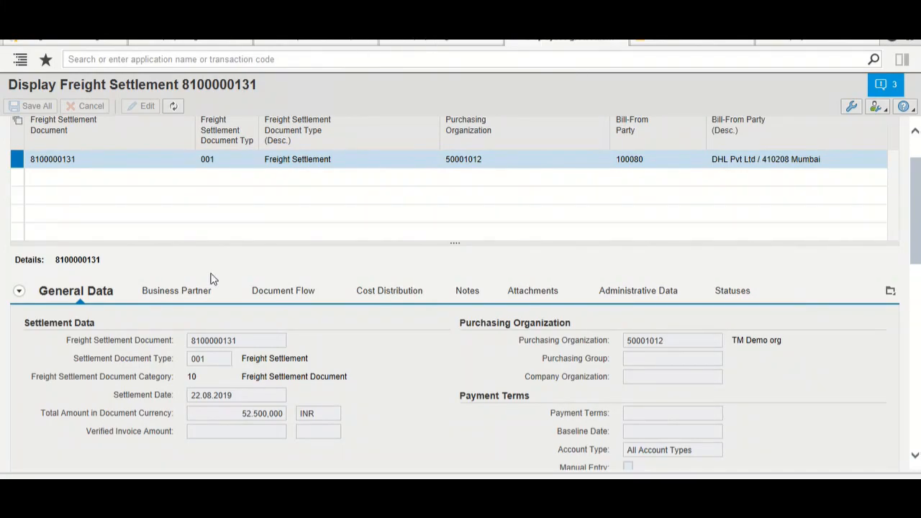
left_click(264, 295)
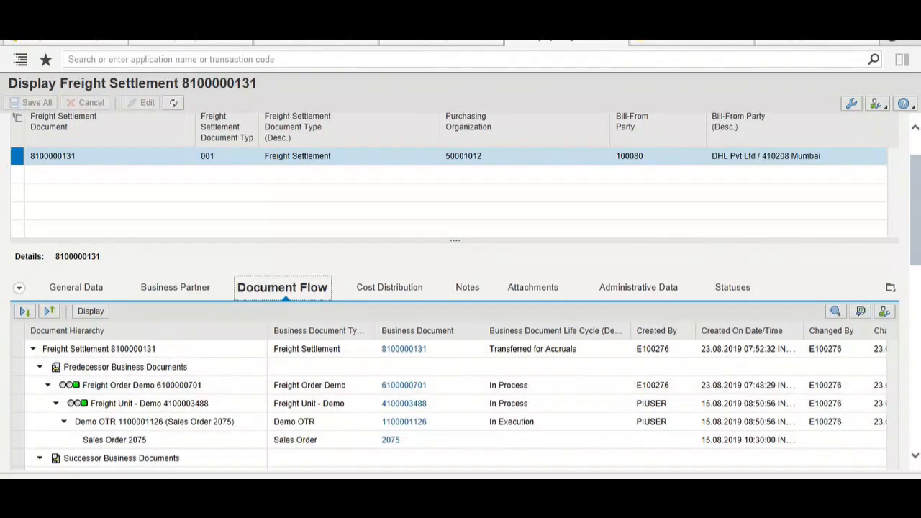
scroll(918, 236, "down", 2)
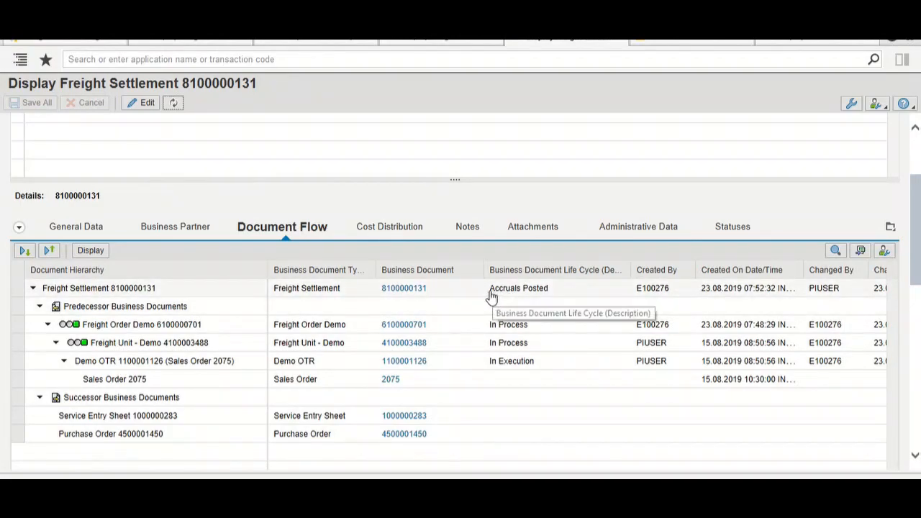
left_click(490, 294)
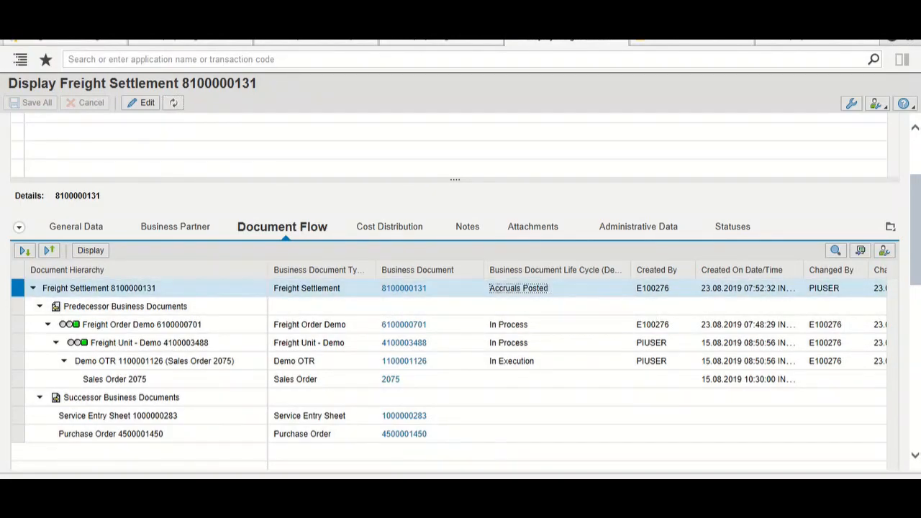
scroll(629, 300, "down", 2)
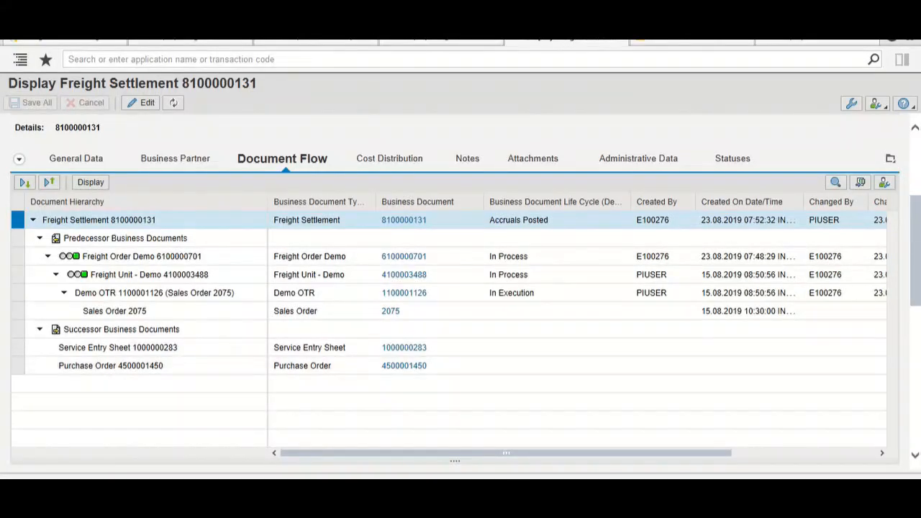
Step: Try to open the purchase order display with /nme23n in the Display Service window, then return to the freight settlement
left_click(611, 503)
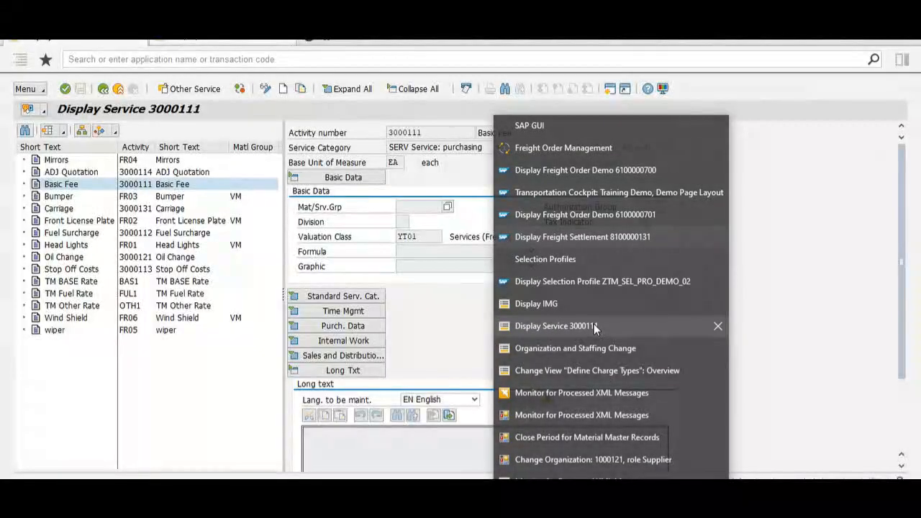
left_click(594, 326)
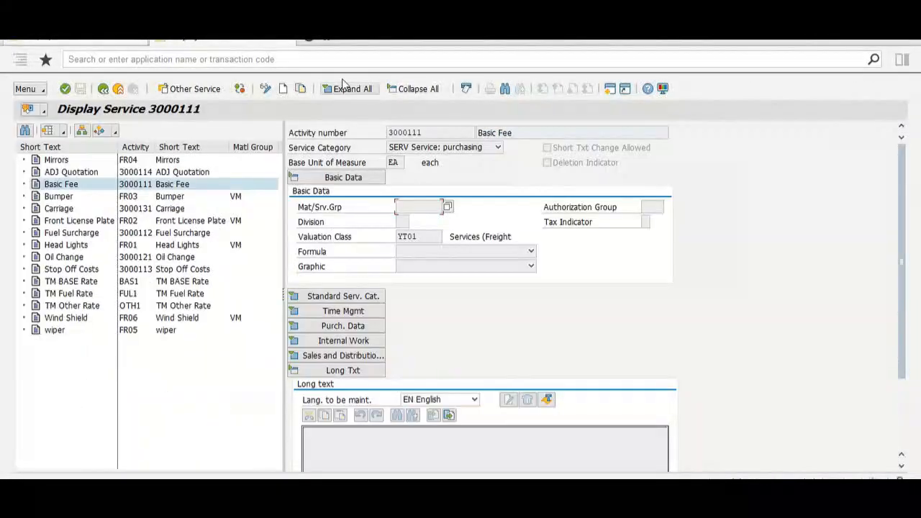
left_click(334, 65)
type("/")
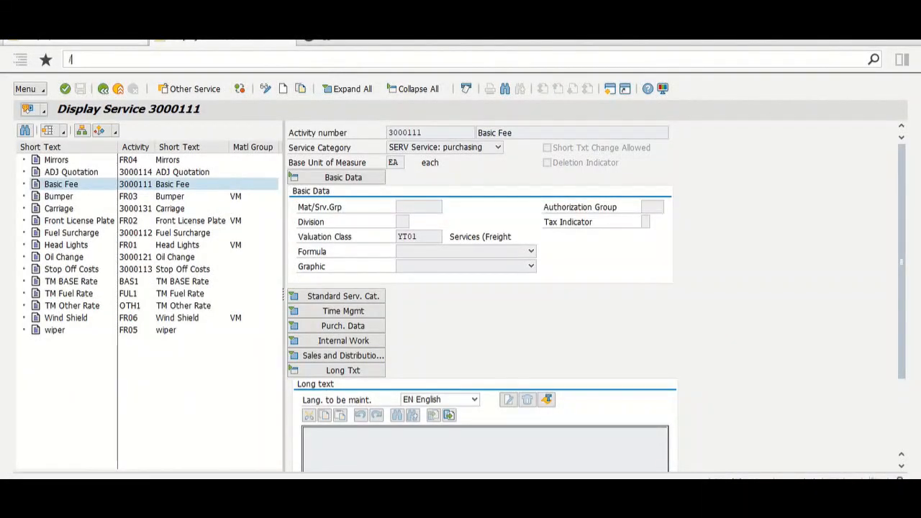
type("nme23n")
key("Return")
key("alt+Tab")
key("alt+Tab")
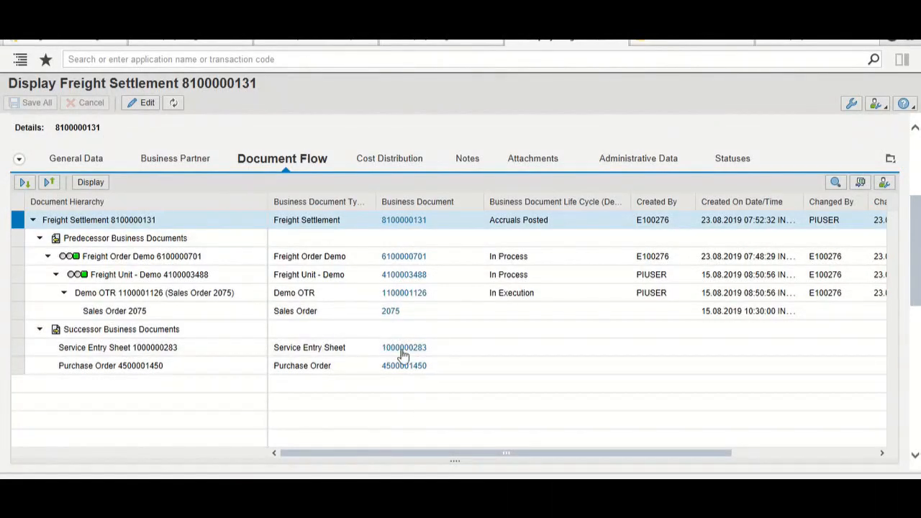
Step: Try to open the successor purchase order from the document flow, dismissing the security warning and the connection error
left_click(404, 367)
left_click(414, 369)
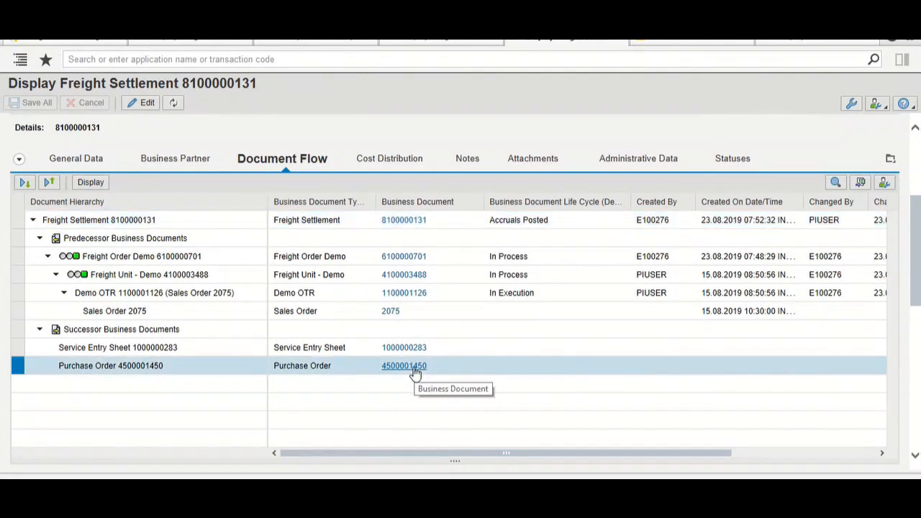
left_click(406, 376)
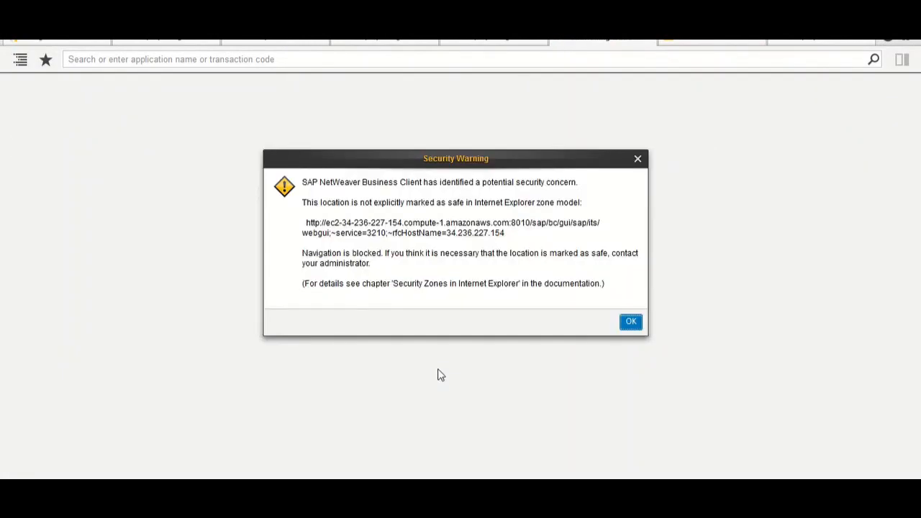
left_click(631, 321)
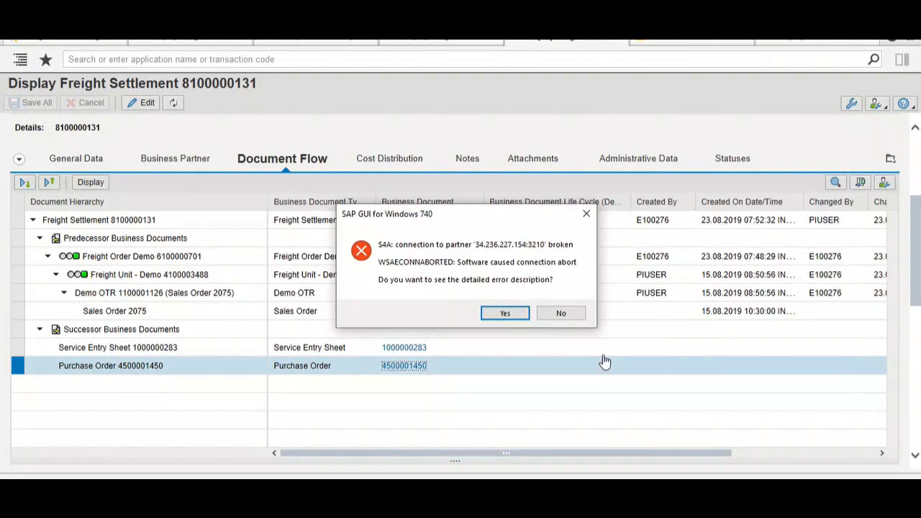
left_click(572, 313)
Step: Launch the browser-based NetWeaver Business Client with /onwbc from the XML message monitor and open Display Freight Settlement Document
mouse_move(610, 504)
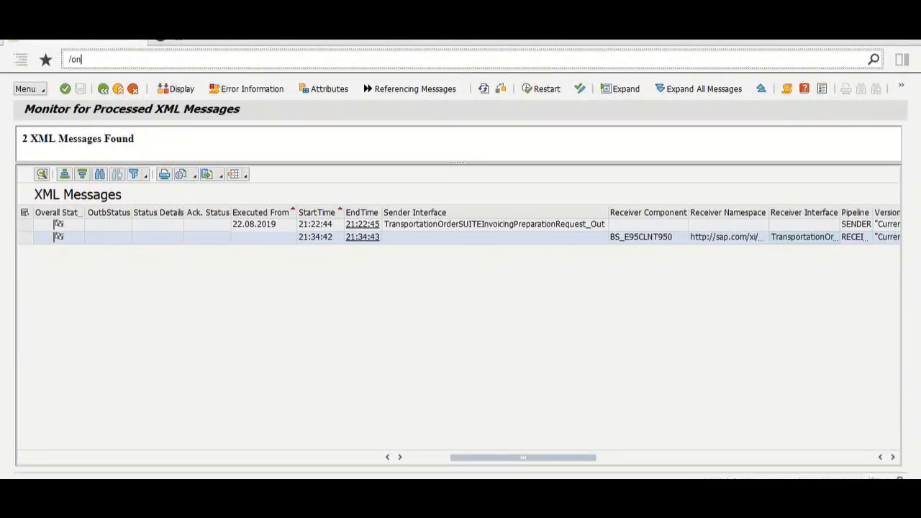
type("wbc")
key("Return")
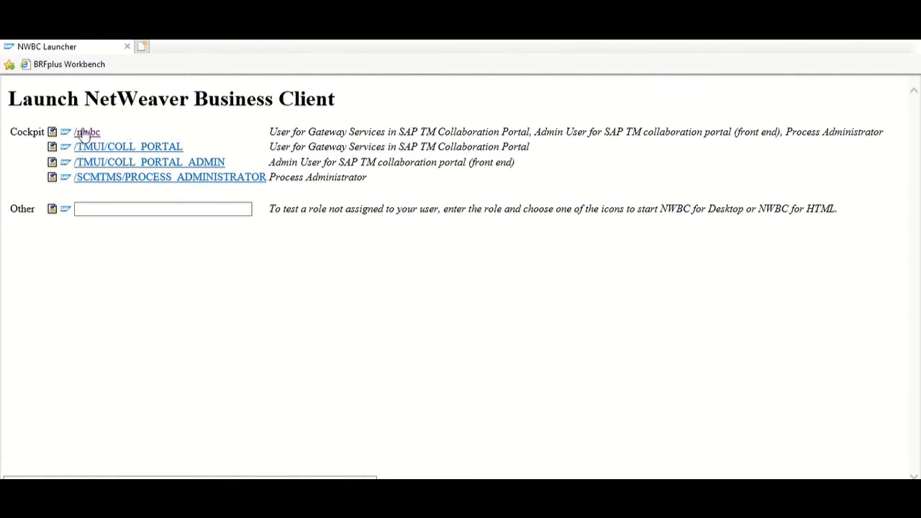
left_click(117, 145)
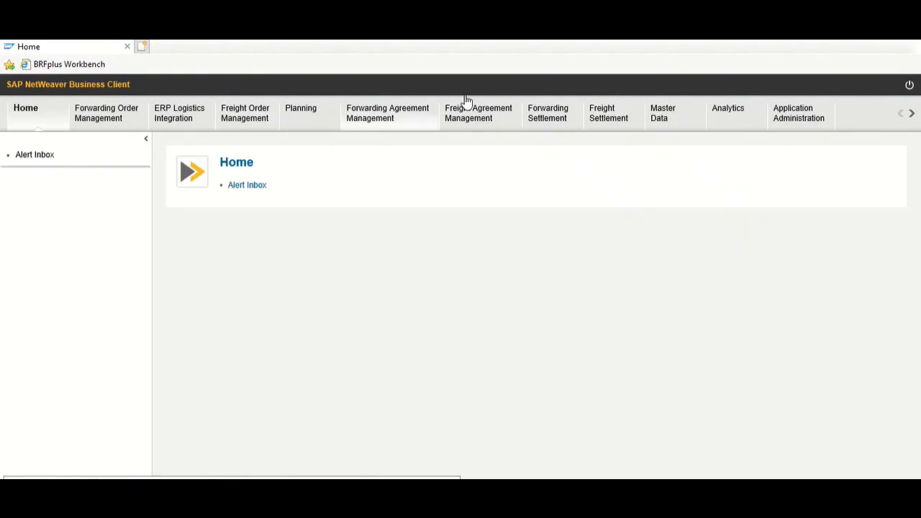
left_click(595, 116)
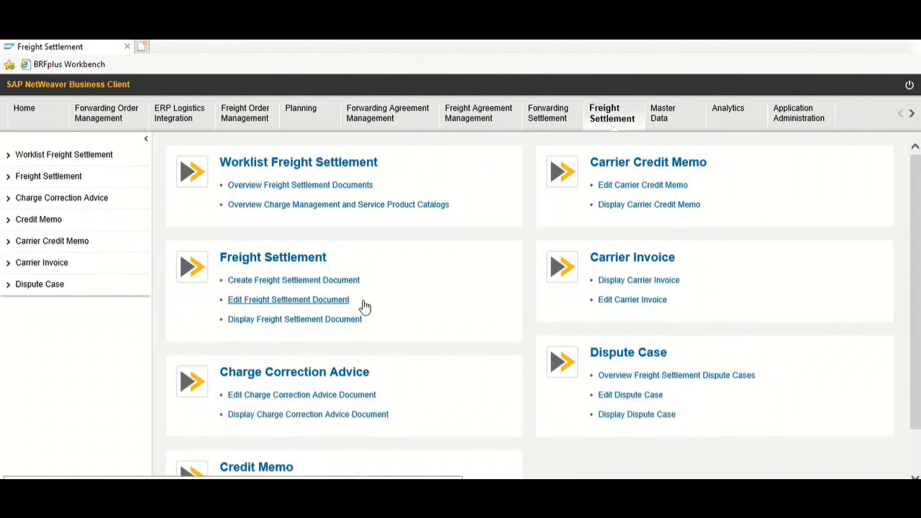
left_click(338, 321)
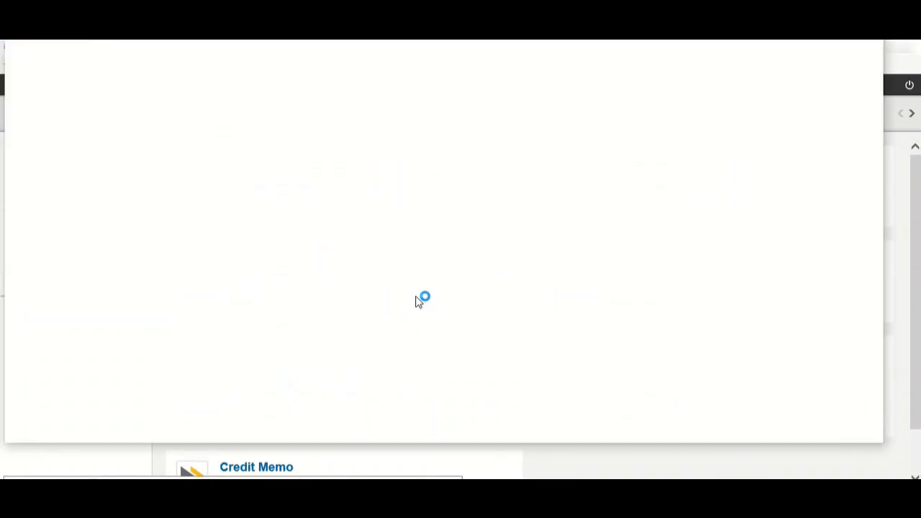
Step: Copy the freight settlement number from the earlier settlement window and display that document in the browser
key("alt+Tab")
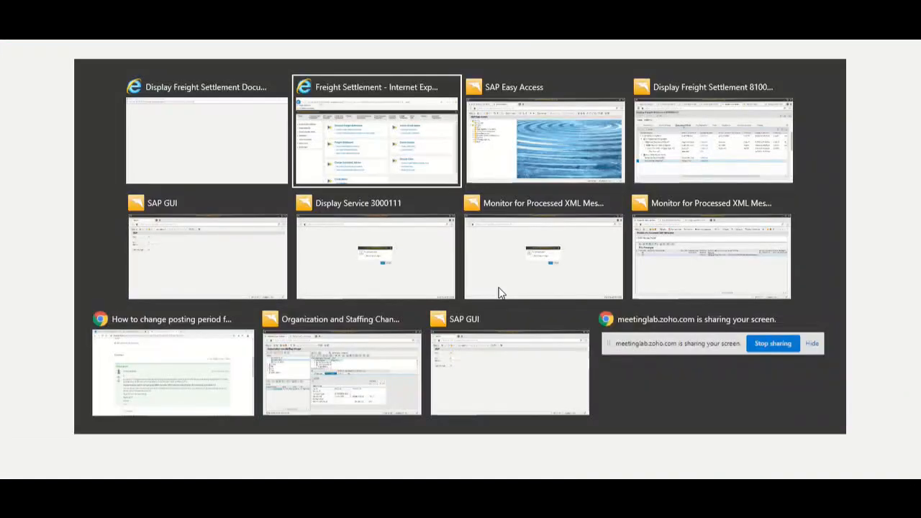
key("alt+Tab")
key("alt+Tab")
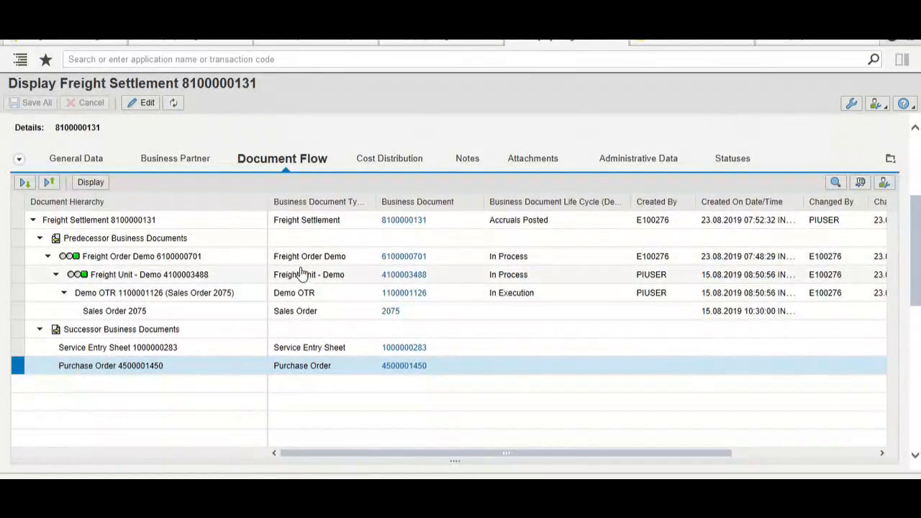
double_click(231, 84)
key("ctrl+c")
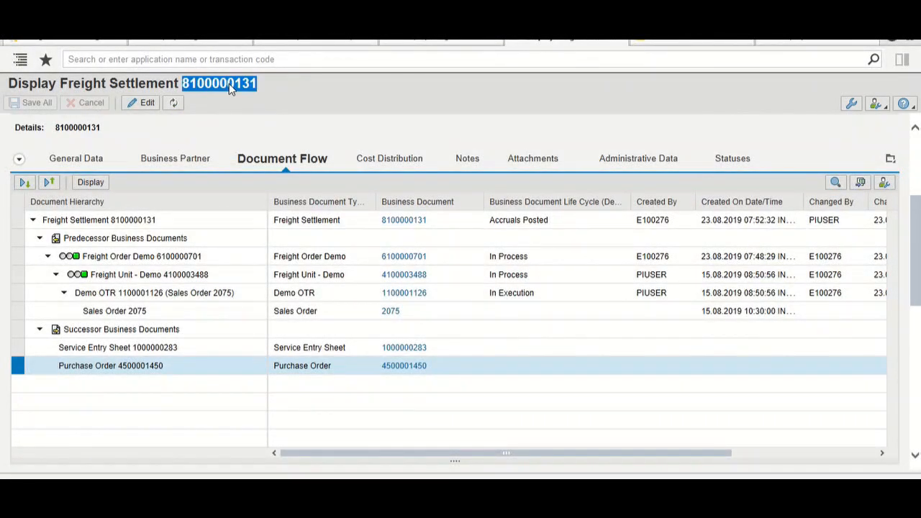
key("alt+Tab")
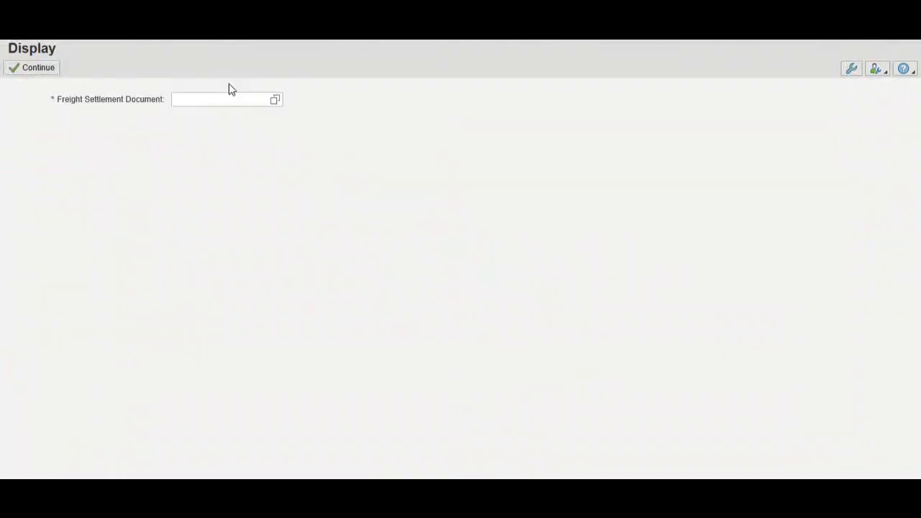
left_click(227, 100)
key("ctrl+v")
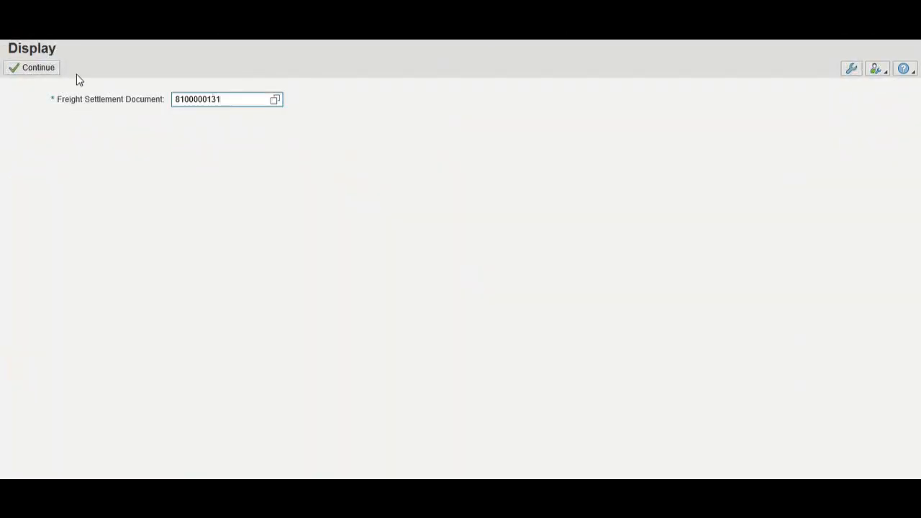
left_click(51, 72)
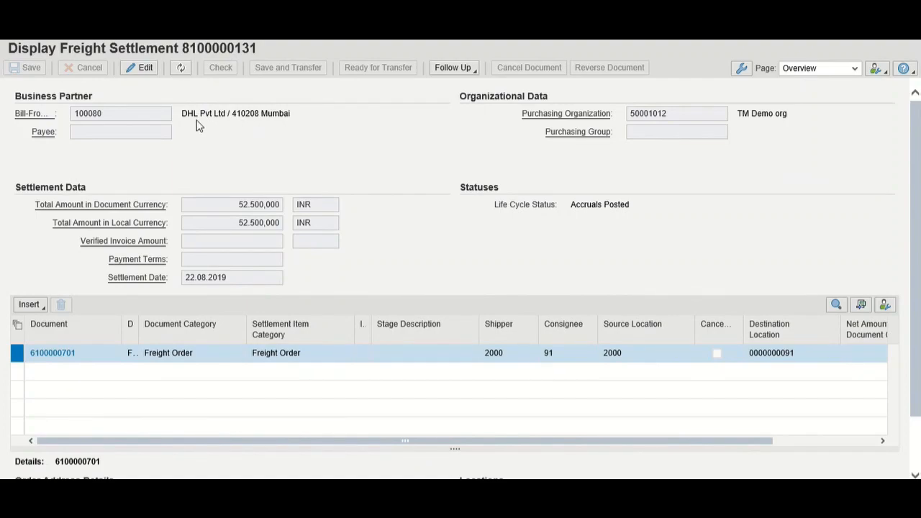
Step: Switch the freight settlement to the Detailed View page and open the successor purchase order from its document flow
scroll(325, 221, "down", 2)
scroll(325, 221, "up", 2)
scroll(437, 226, "down", 2)
scroll(443, 216, "up", 2)
left_click(819, 69)
left_click(813, 83)
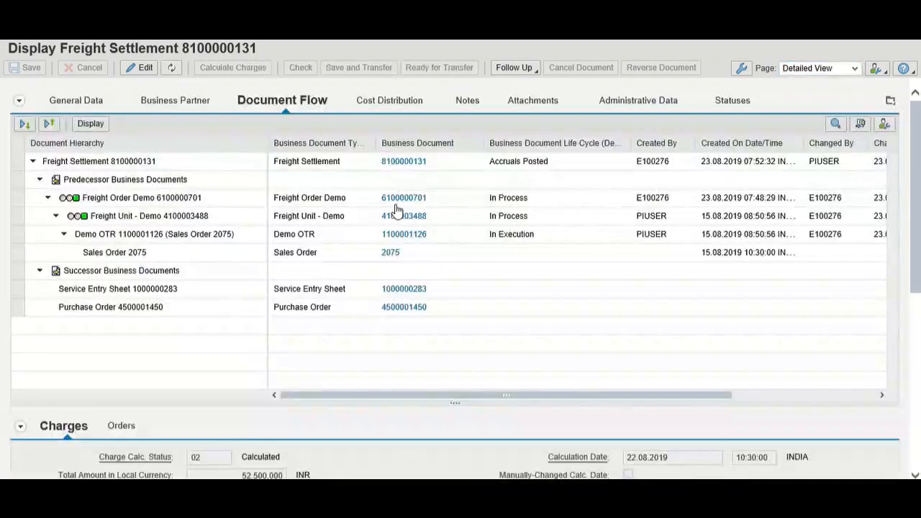
left_click(408, 313)
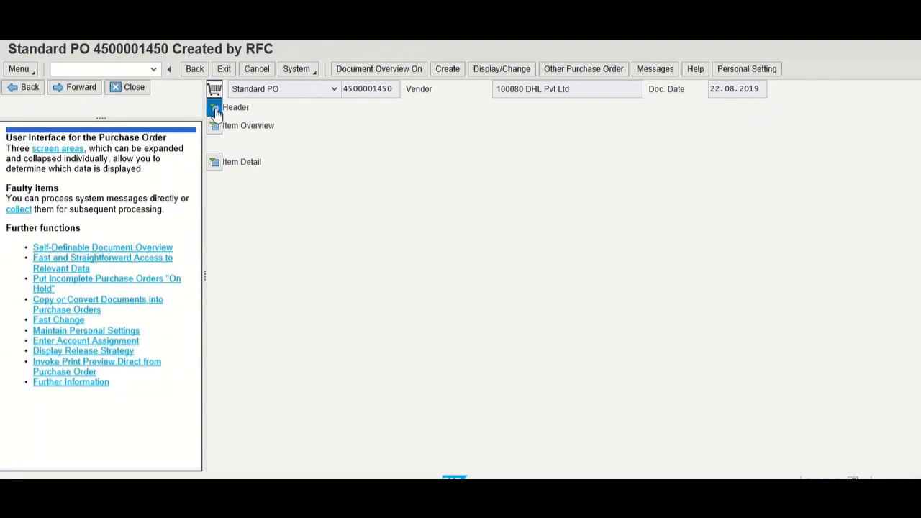
Step: Expand the purchase order's header and item overview, and examine item 10, the conditions and the organizational data
left_click(215, 129)
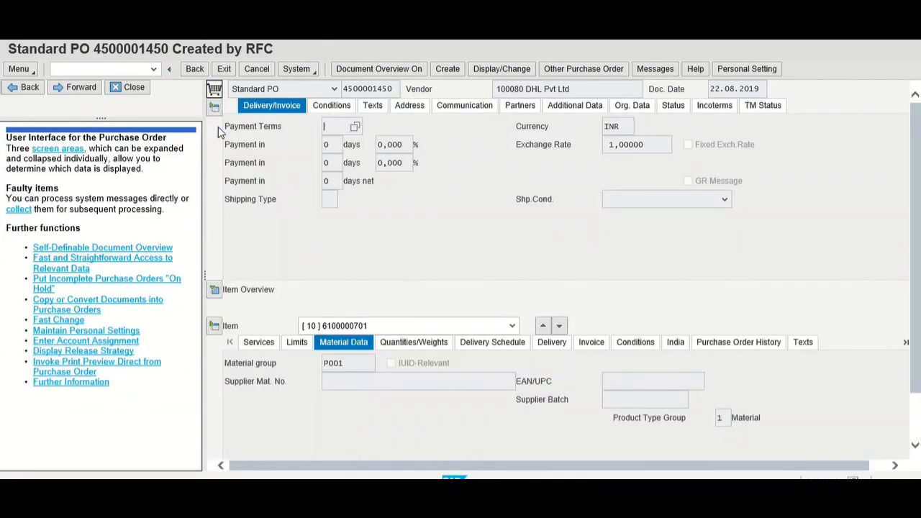
scroll(314, 209, "down", 1)
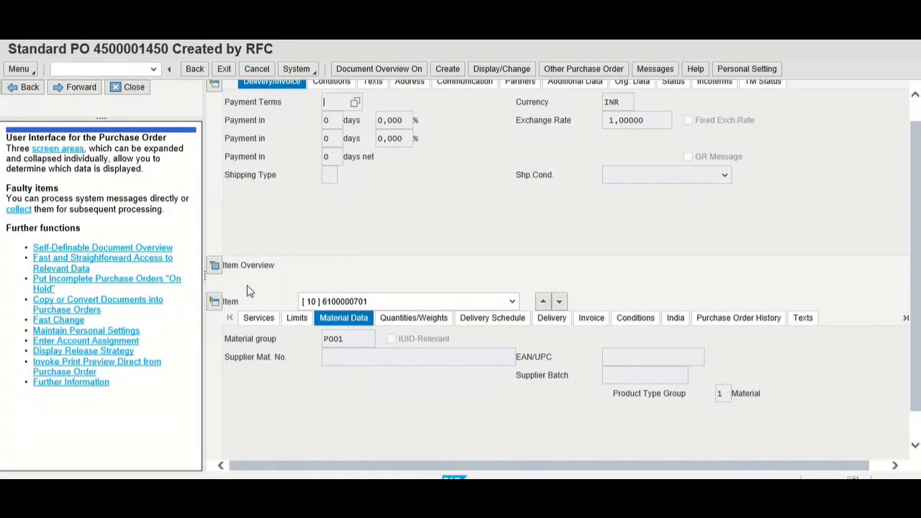
left_click(216, 266)
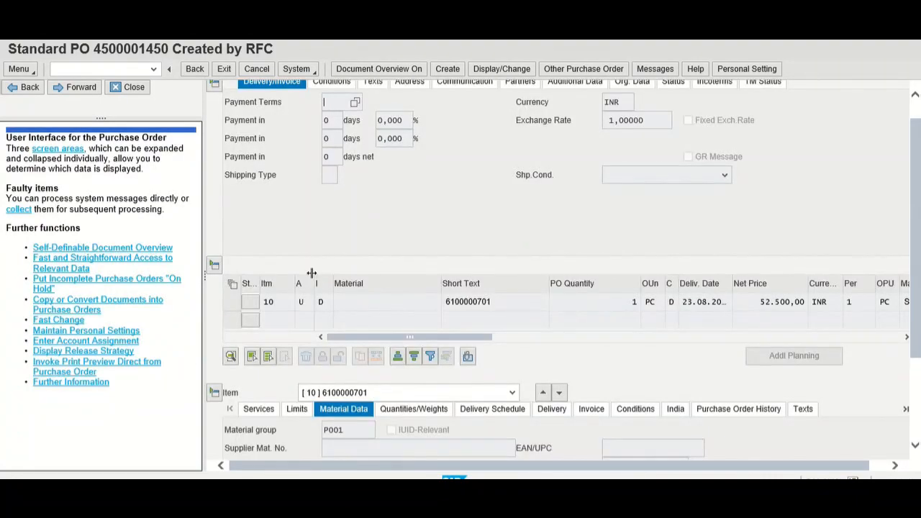
scroll(311, 277, "down", 2)
left_click(252, 308)
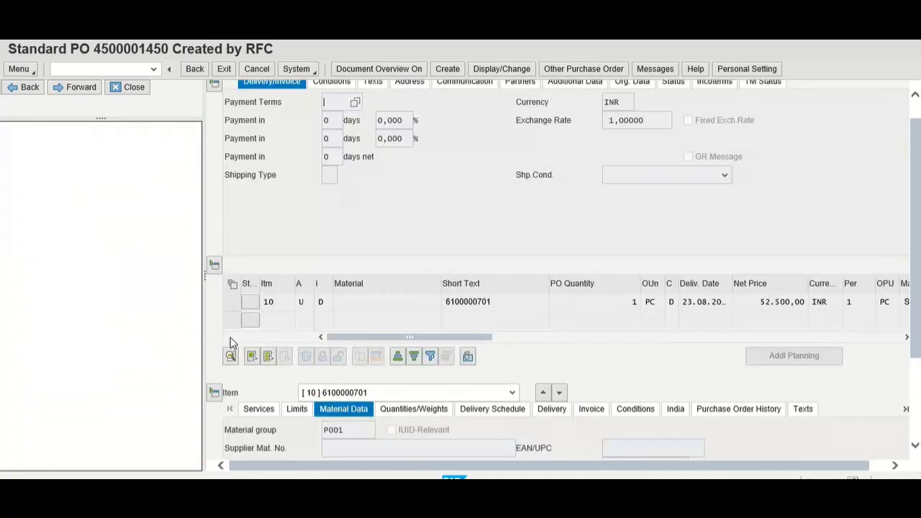
left_click(249, 319)
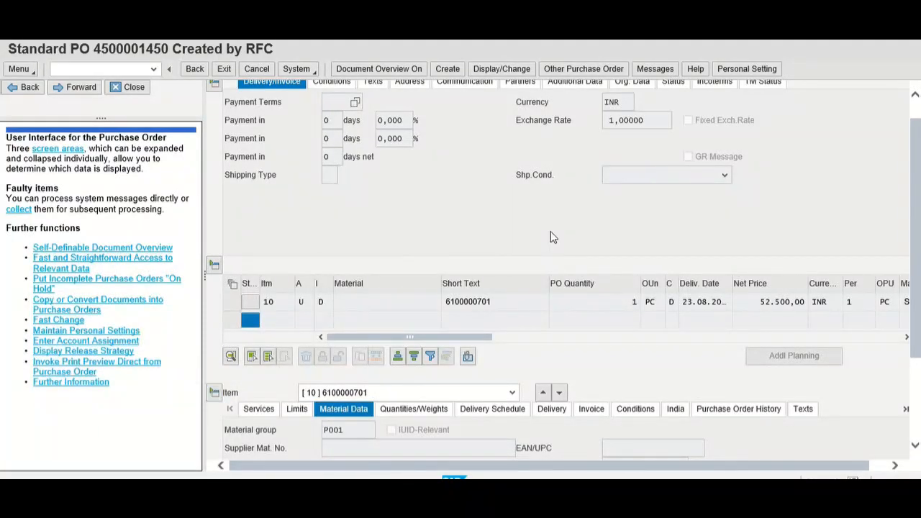
scroll(550, 232, "up", 1)
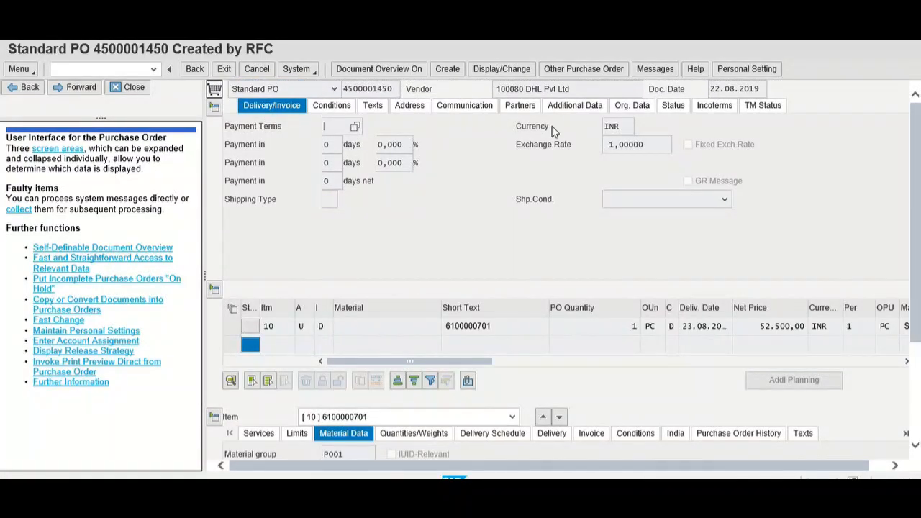
left_click(324, 108)
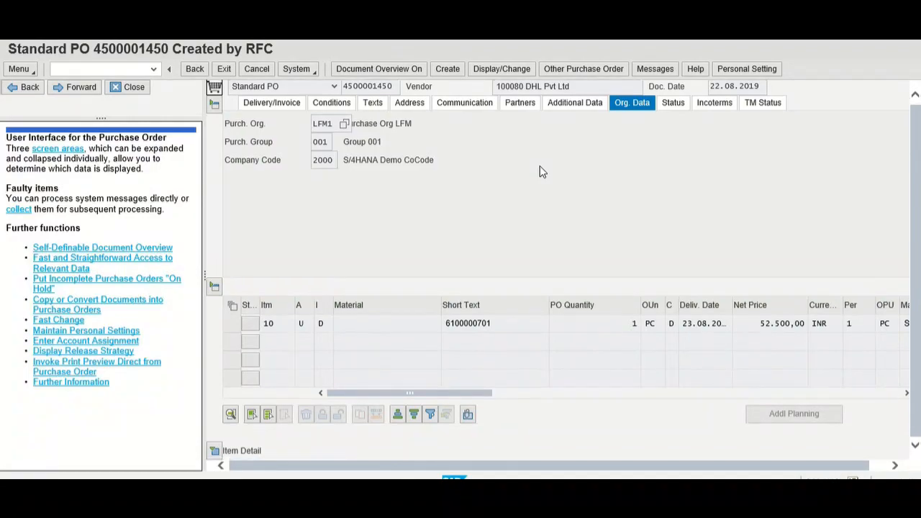
Step: Select purchase order item 10 and examine its material group and plant in the item overview
left_click(231, 325)
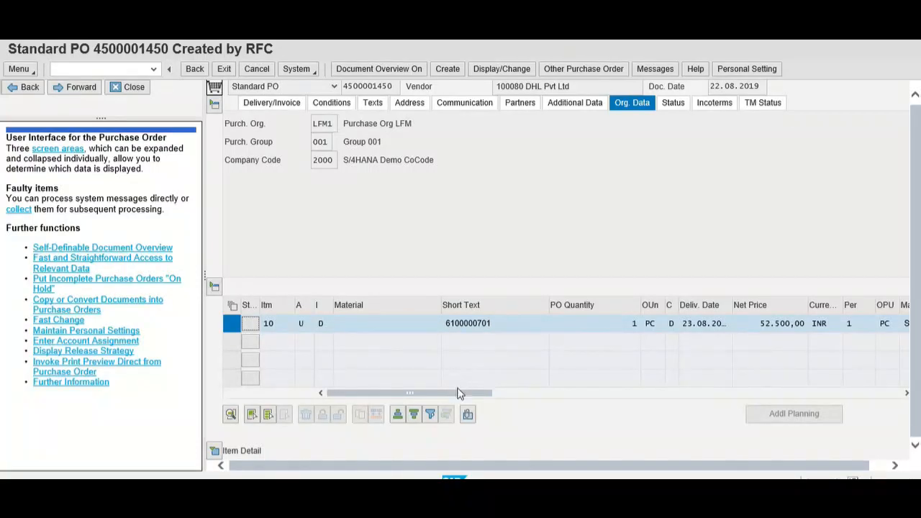
left_click_drag(458, 394, 533, 403)
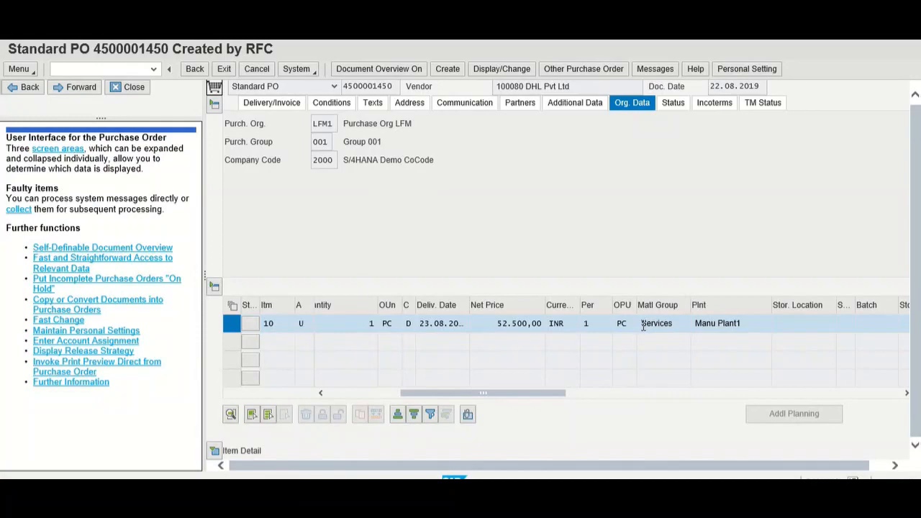
key("alt+Tab")
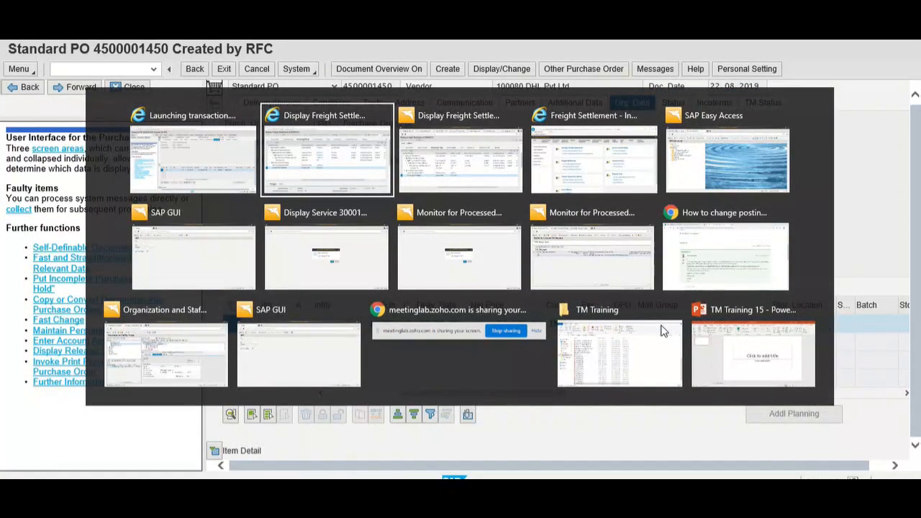
key("alt+Tab")
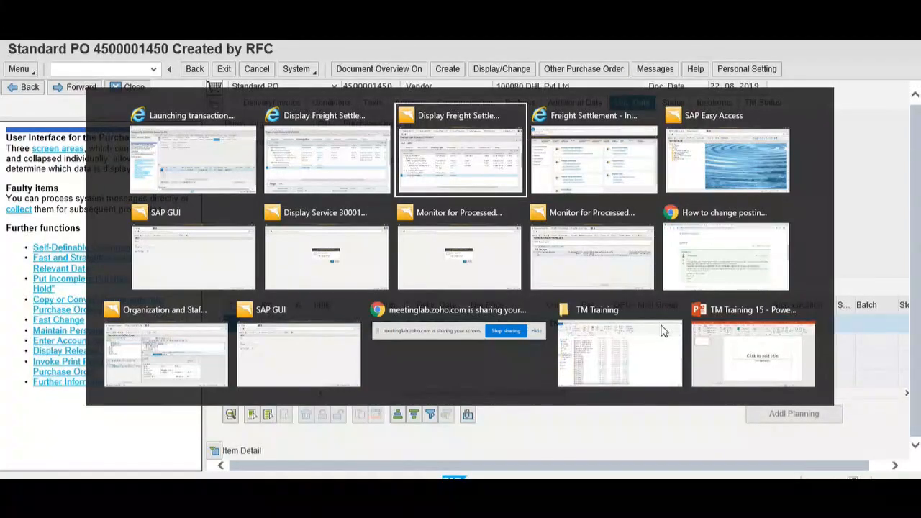
key("alt+shift+Tab")
key("alt+shift+Tab")
key("alt+Tab")
key("alt+Tab")
key("alt+shift+Tab")
key("alt+shift+Tab")
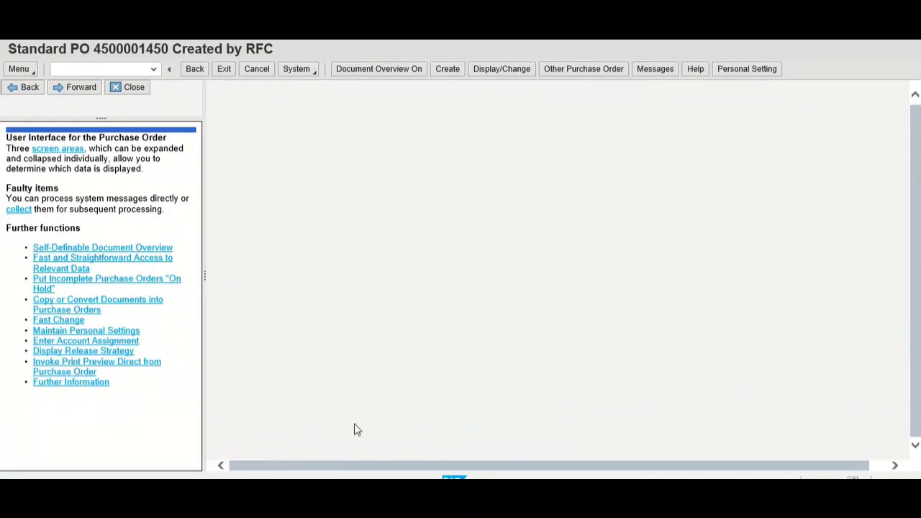
Step: Examine the Basic Fee and Fuel Surcharge service lines of item 10, including prices, external service numbers and net values
scroll(443, 351, "down", 3)
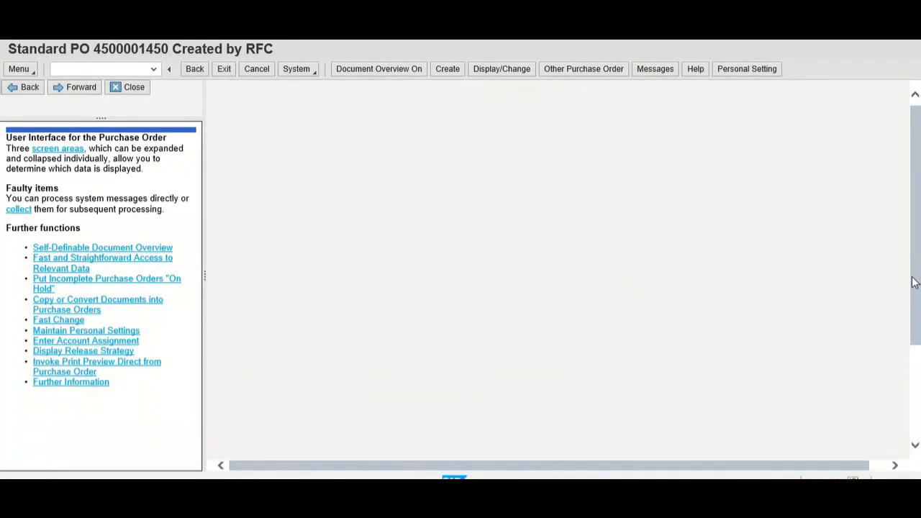
left_click_drag(912, 286, 907, 373)
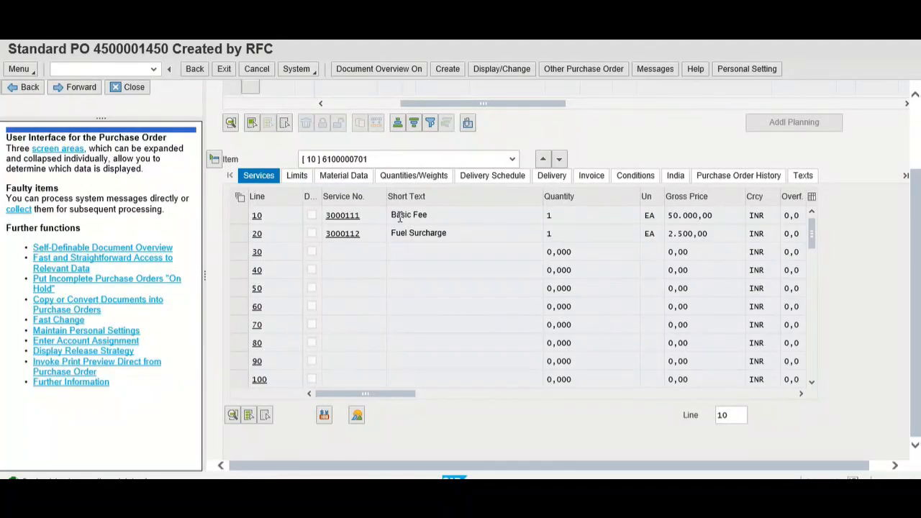
left_click(402, 220)
left_click(415, 396)
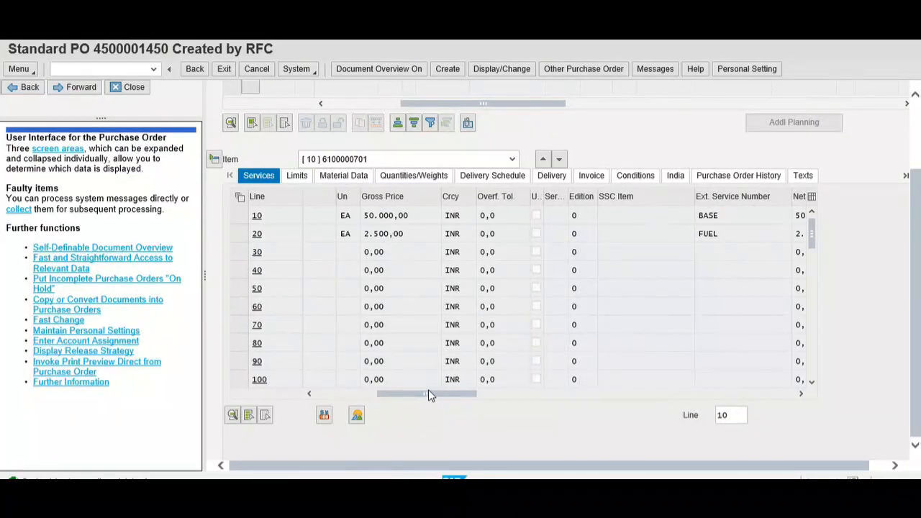
left_click_drag(428, 394, 482, 393)
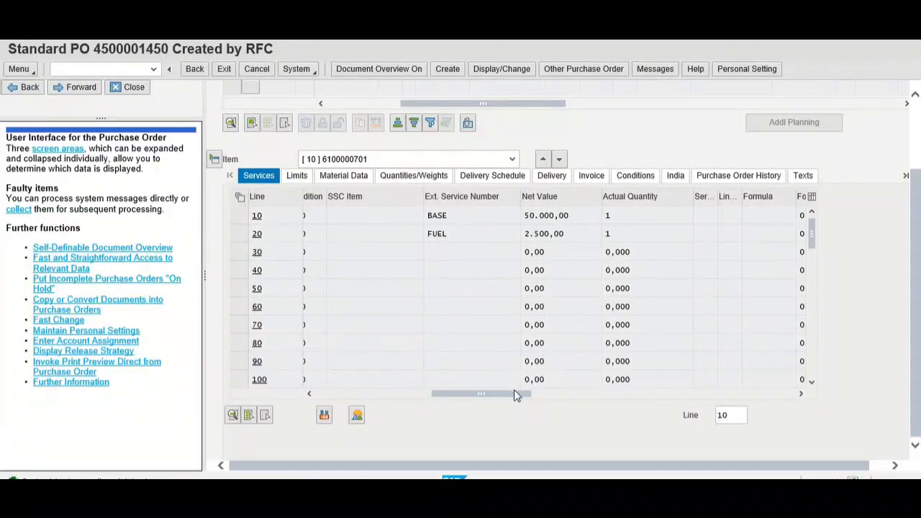
left_click_drag(545, 395, 335, 393)
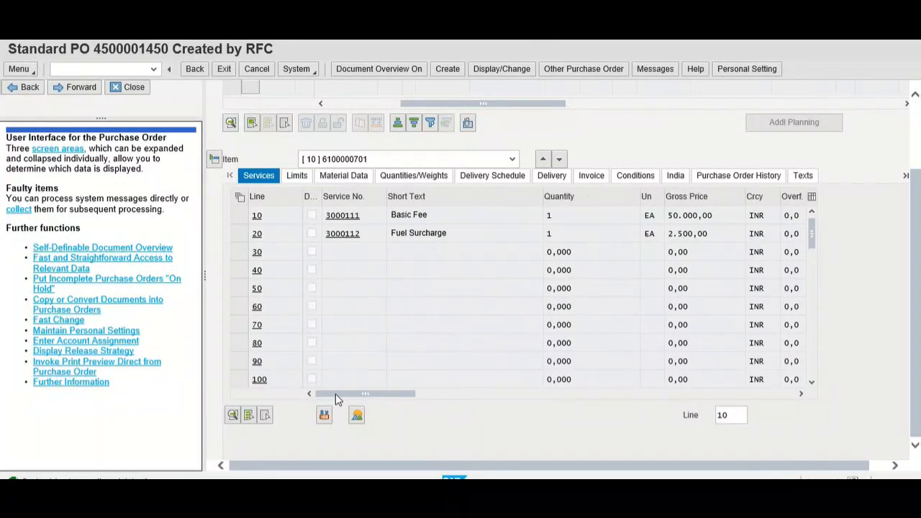
Step: Examine item 10's purchase order history, compare it with the freight settlement's document flow, and try to open the service entry document
left_click(737, 177)
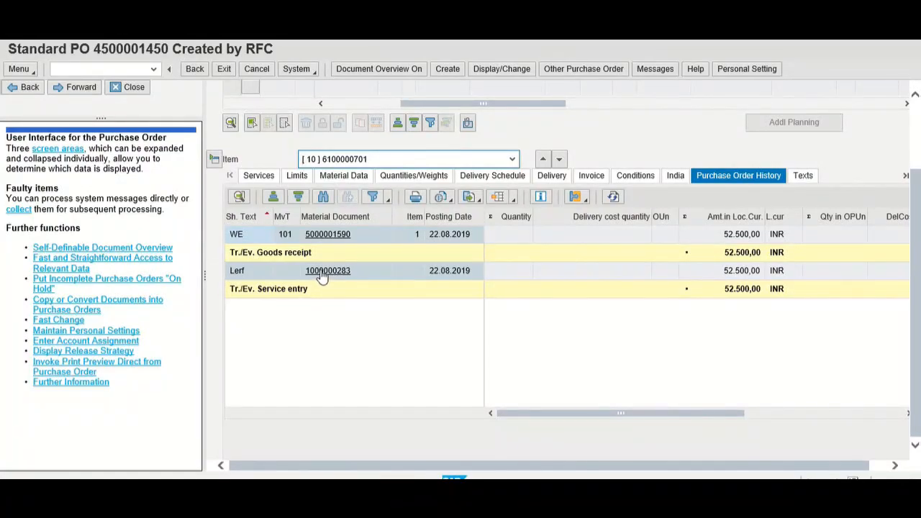
key("alt+Tab")
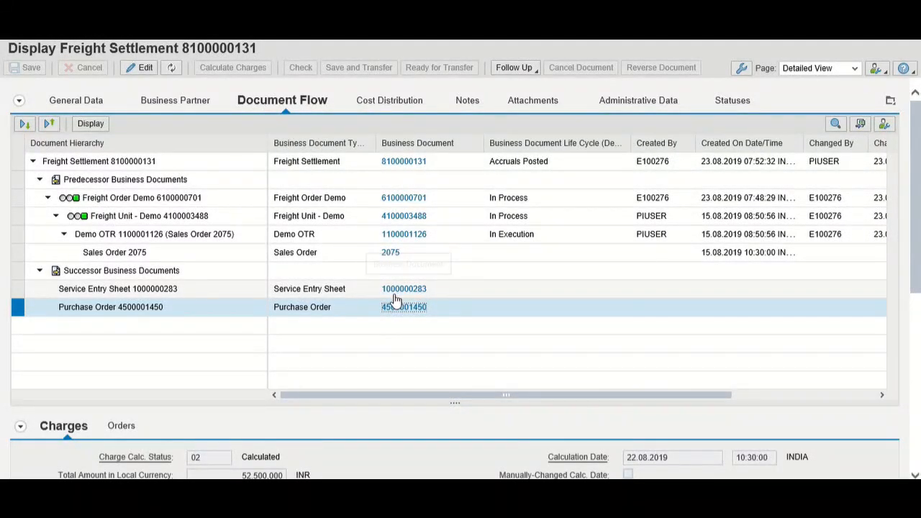
key("alt+Tab")
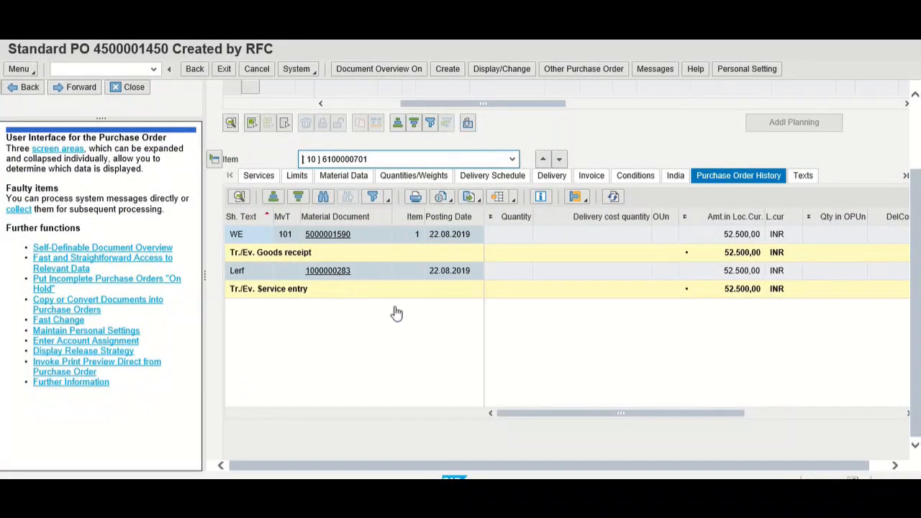
scroll(443, 339, "up", 1)
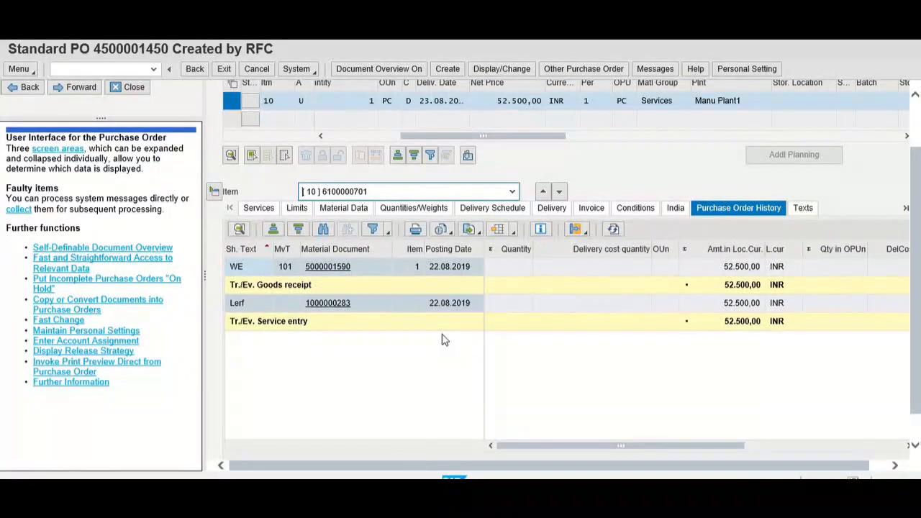
scroll(442, 340, "up", 1)
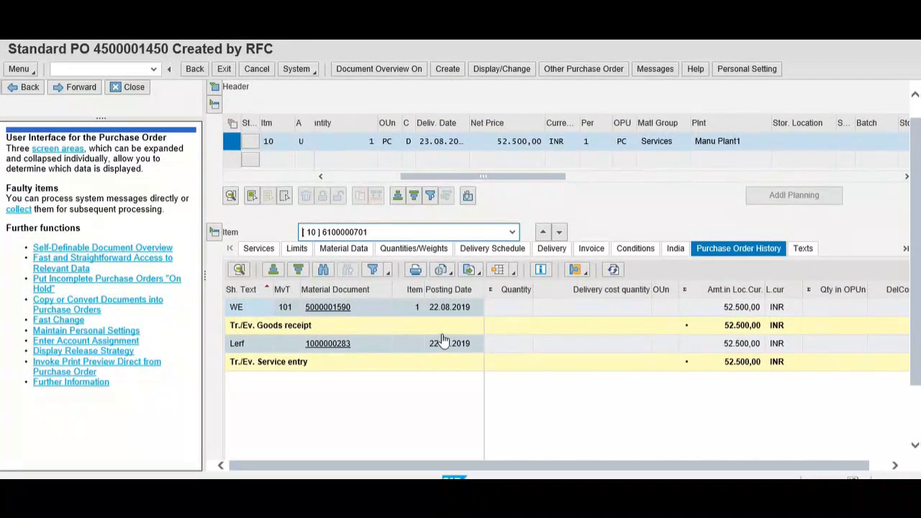
left_click(320, 346)
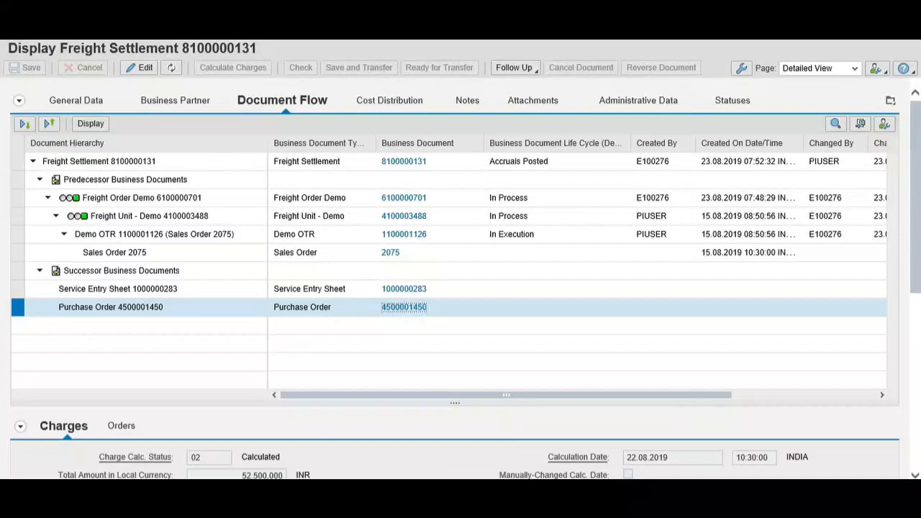
Step: Exit the leftover Display Service 3000111 window and start the service entry sheet transaction from SAP Easy Access
mouse_move(611, 504)
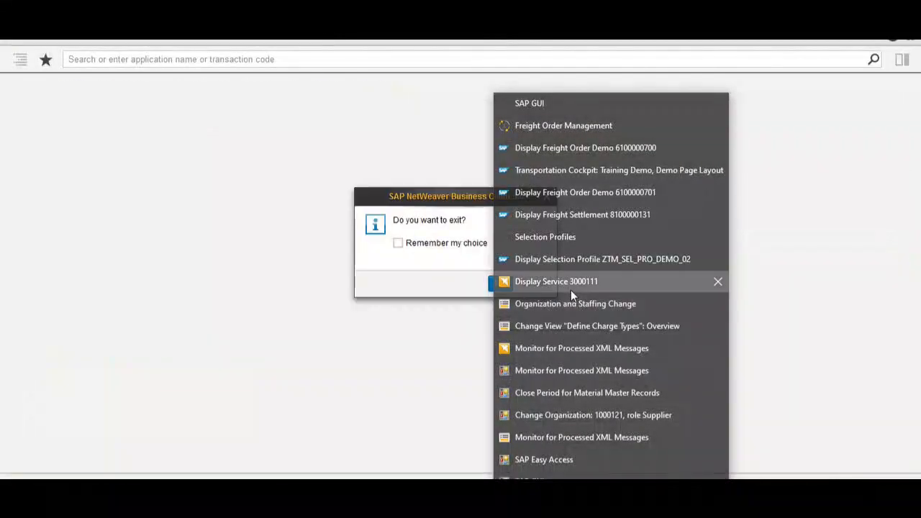
left_click(571, 287)
left_click(500, 284)
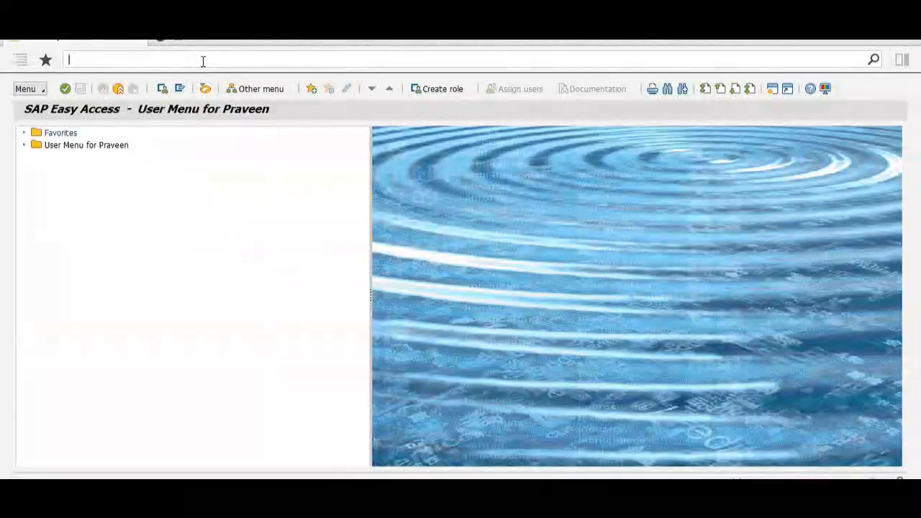
type("me51n")
key("Return")
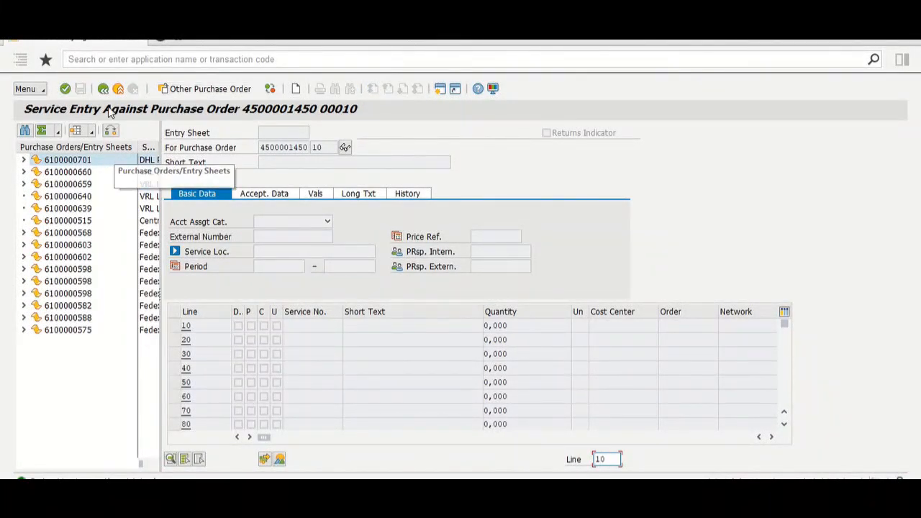
Step: Check the freight settlement's document flow again, then expand the first purchase order in the service entry list and display its entry sheet
left_click(110, 58)
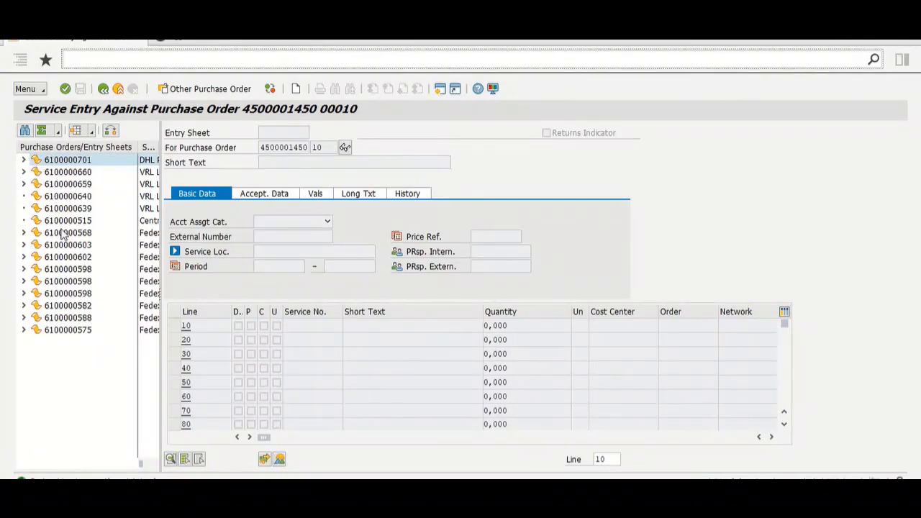
key("alt+Tab")
key("Tab")
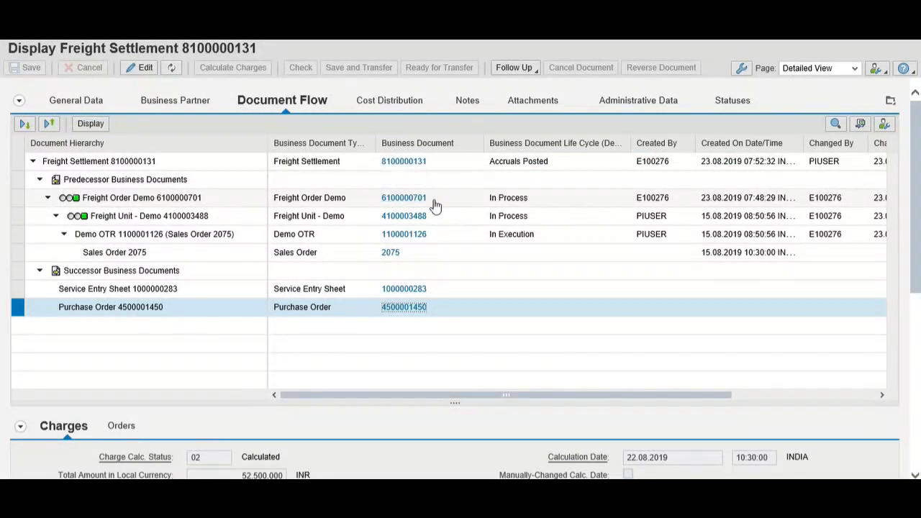
key("alt+Tab")
left_click(25, 161)
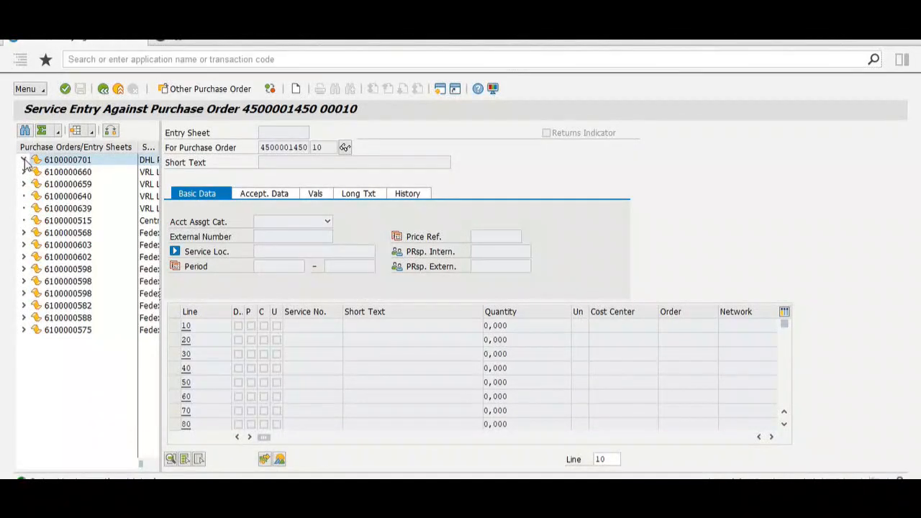
double_click(63, 173)
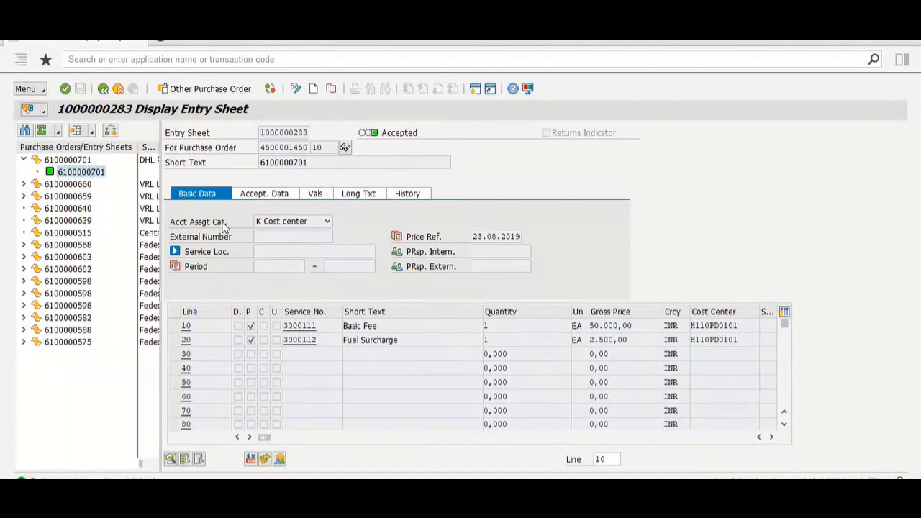
Step: Examine the entry sheet's account assignment category and the cost centers of the Basic Fee and Fuel Surcharge lines
left_click_drag(219, 222, 171, 226)
left_click_drag(741, 327, 664, 335)
left_click(742, 339)
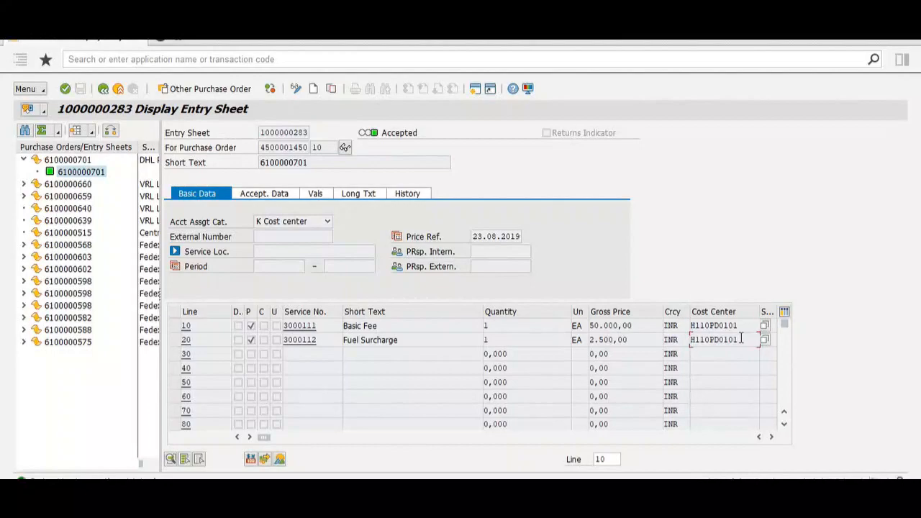
left_click_drag(741, 339, 688, 342)
left_click(688, 342)
key("Return")
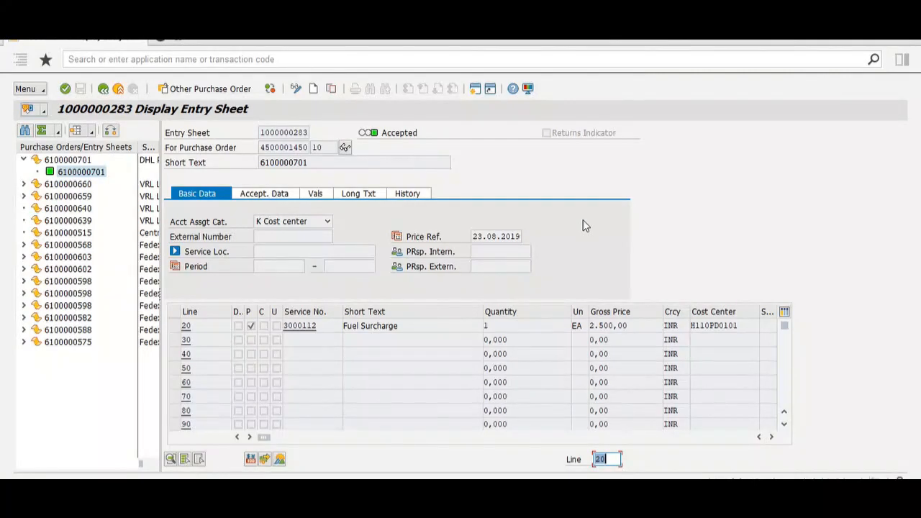
scroll(496, 360, "up", 1)
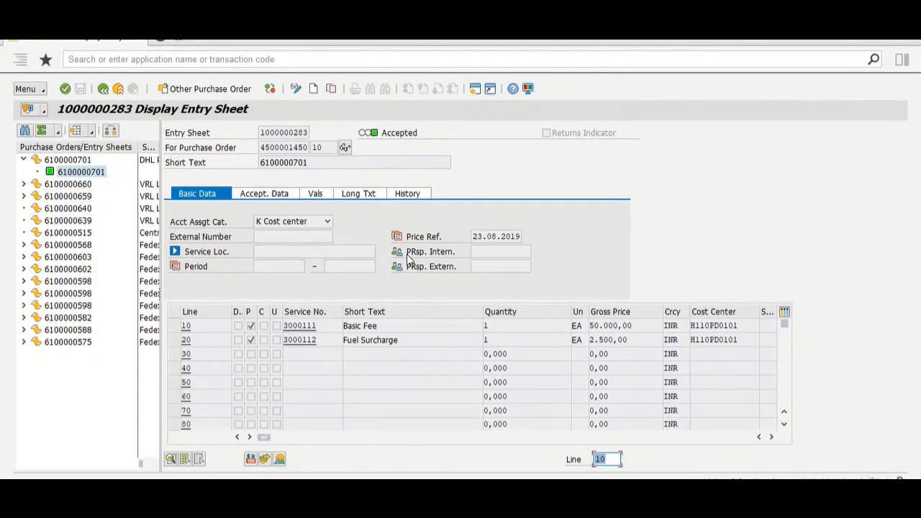
Step: Copy the service entry sheet's number from its header
left_click(267, 136)
left_click_drag(267, 136, 314, 132)
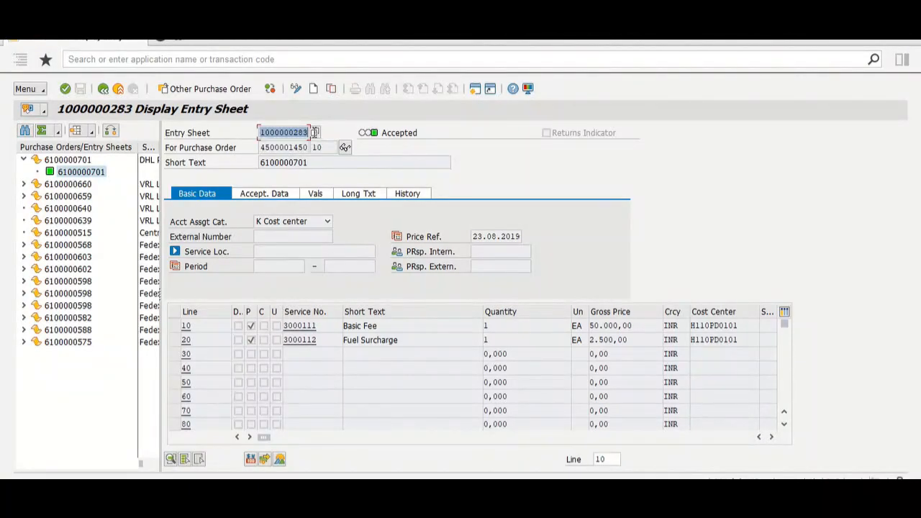
key("ctrl+c")
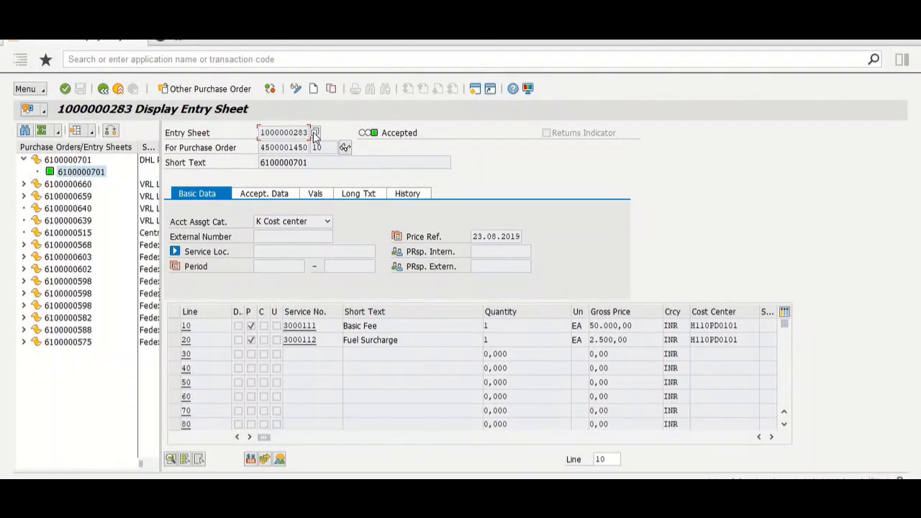
Step: Open the Enter Incoming Invoice transaction in a new session with company code 2000
left_click(236, 61)
type("/nml81n")
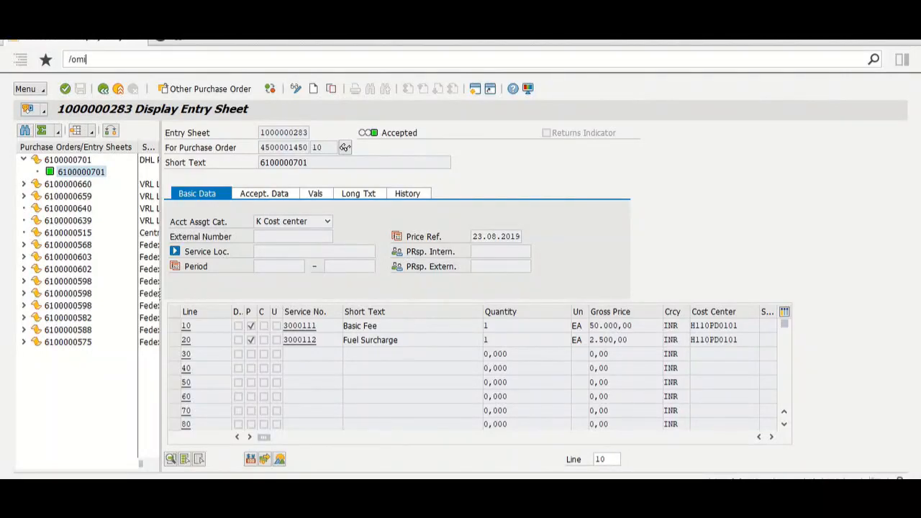
key("Return")
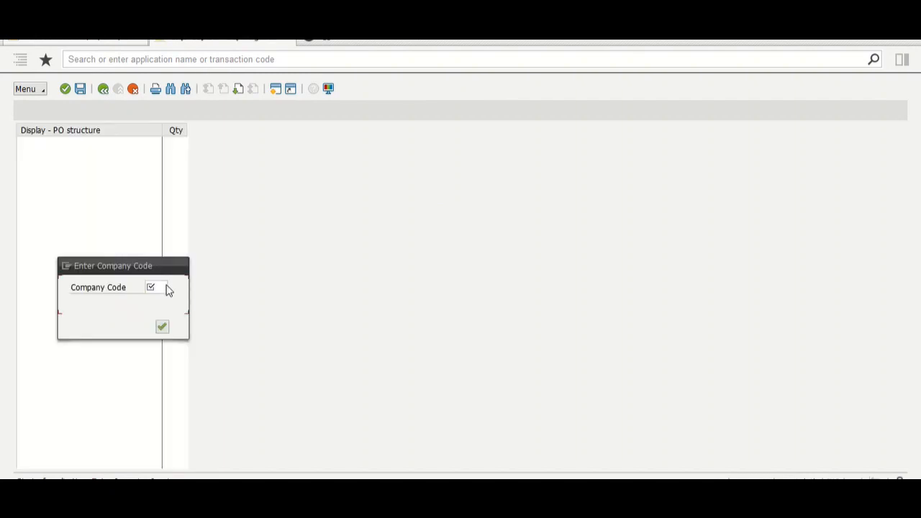
type("2000")
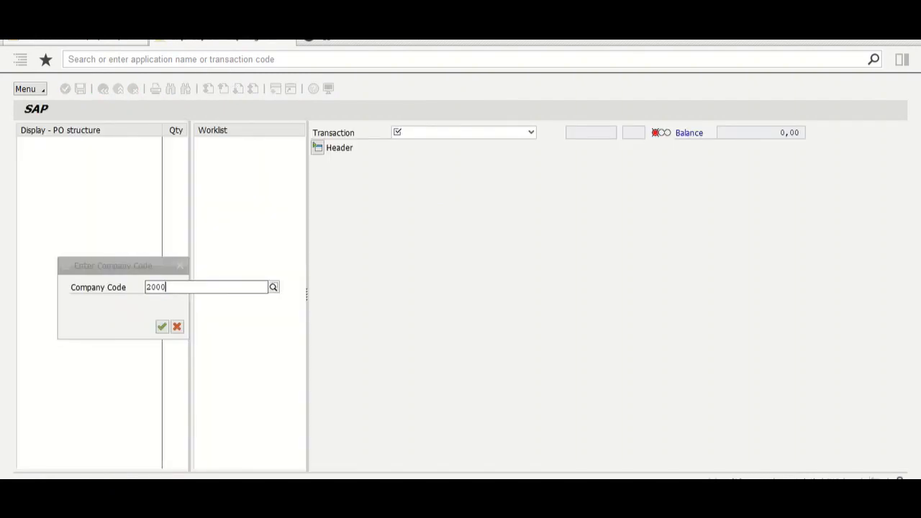
key("Return")
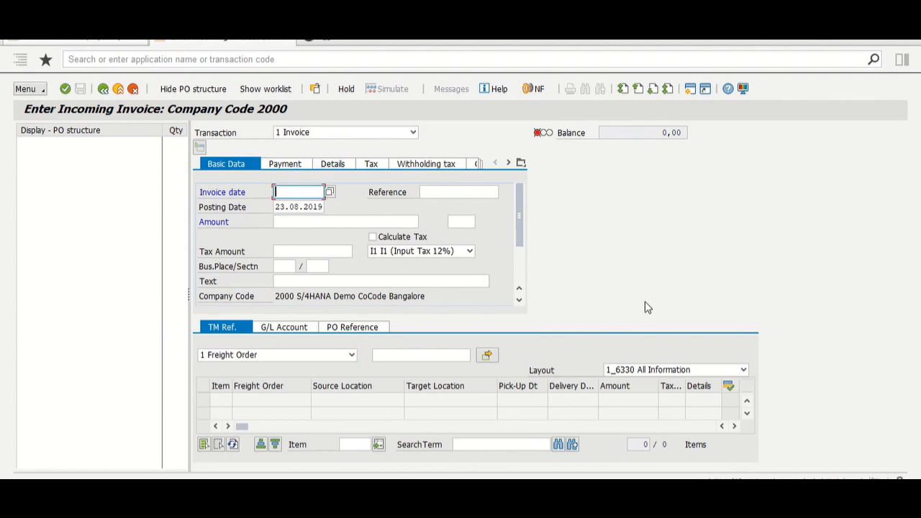
Step: Select Freight Order as the reference document category for the incoming invoice's TM reference
left_click(387, 356)
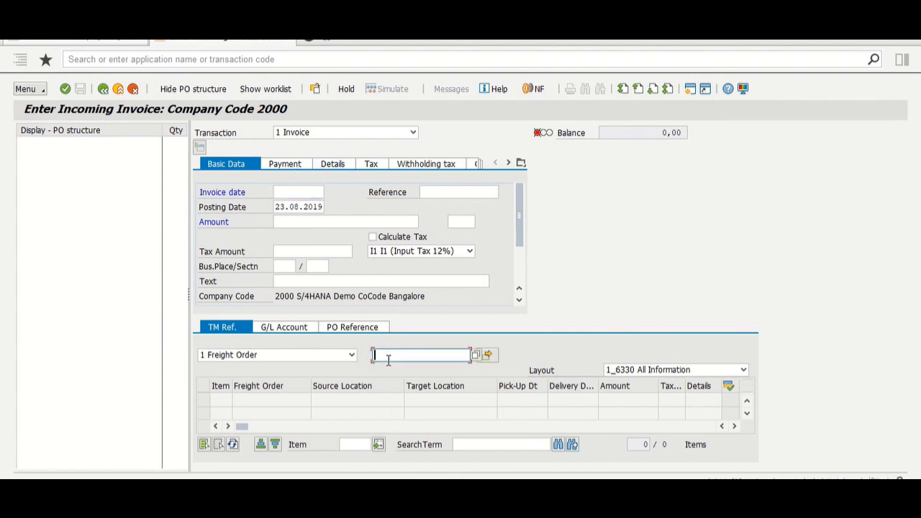
left_click(290, 356)
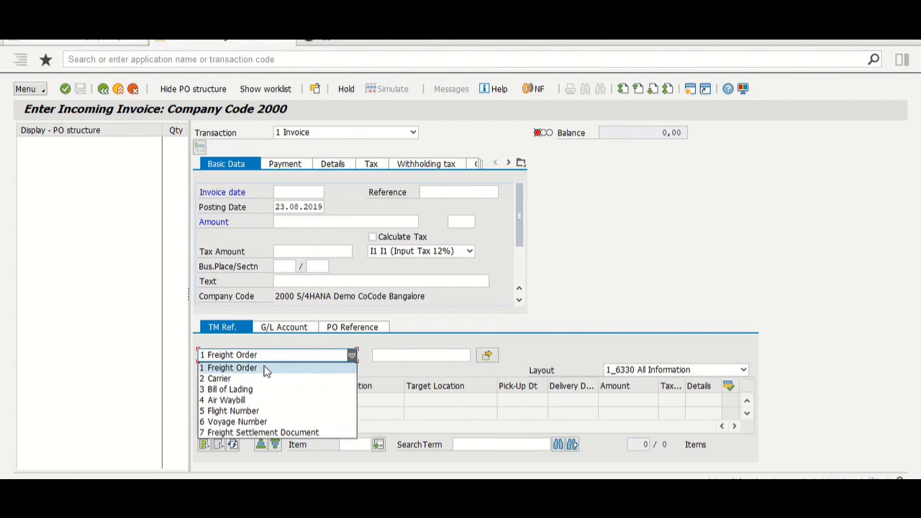
left_click(265, 368)
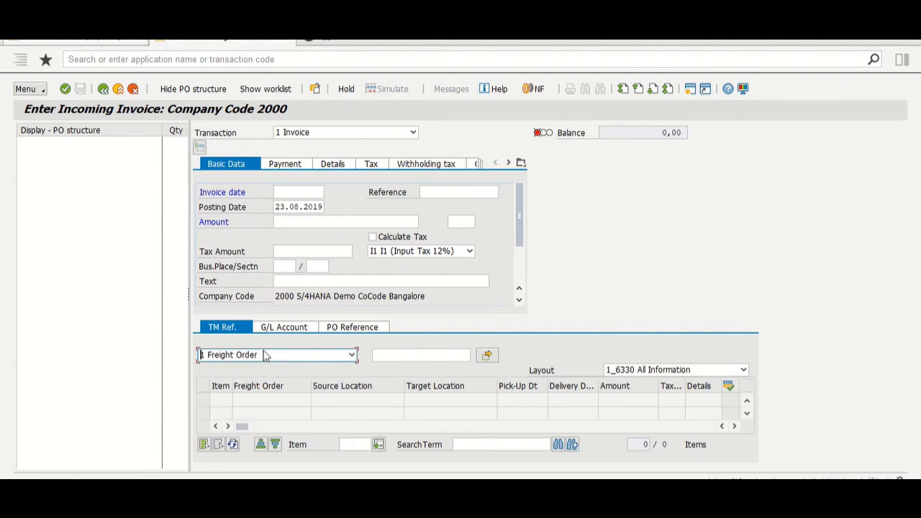
Step: Open the user profile with transaction SU3 in a new session, examine the TM_INVOICE_CLERK parameter, and return to the invoice entry
left_click(251, 61)
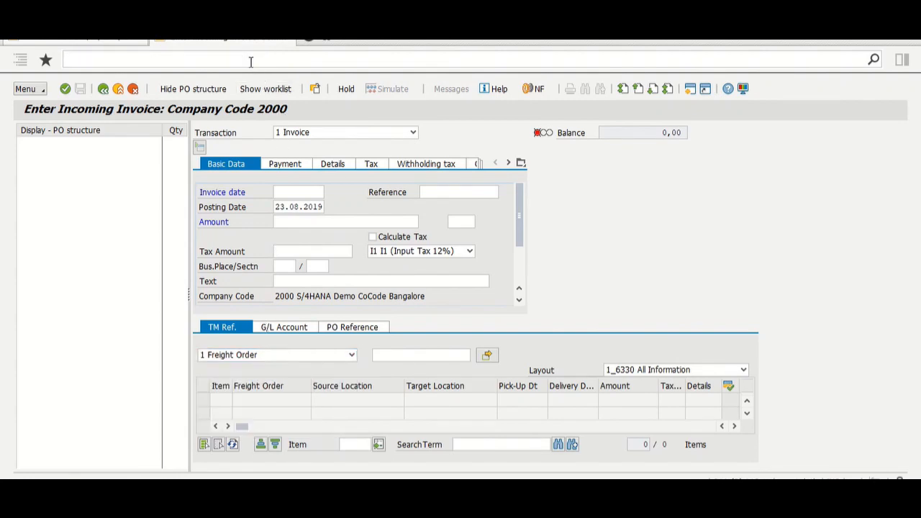
type("/osu3")
key("Return")
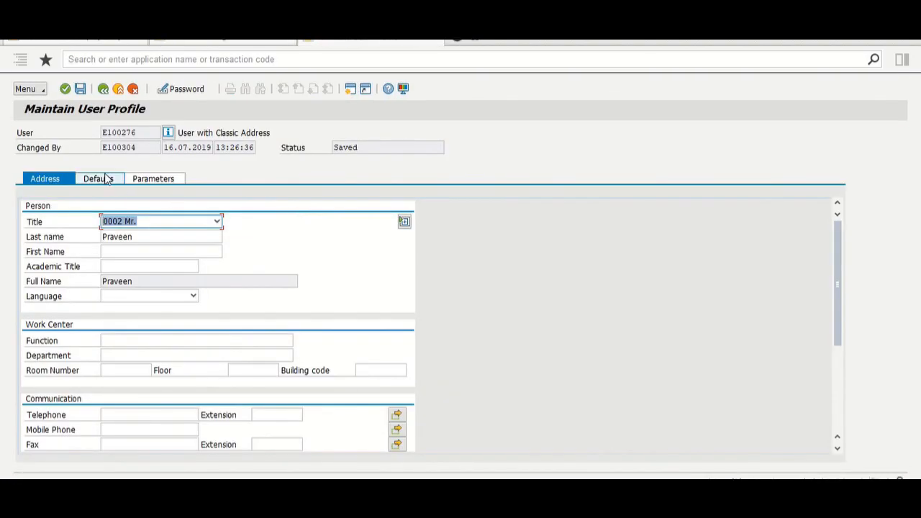
left_click(149, 178)
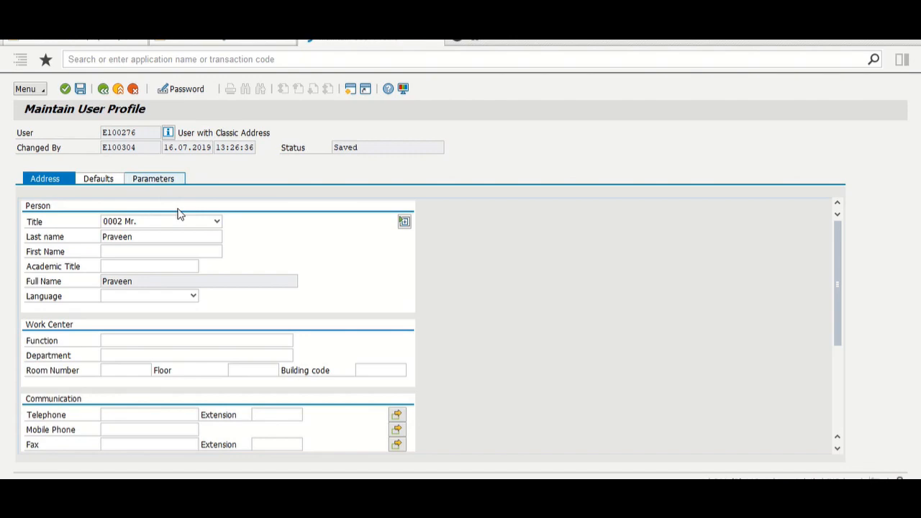
left_click(110, 293)
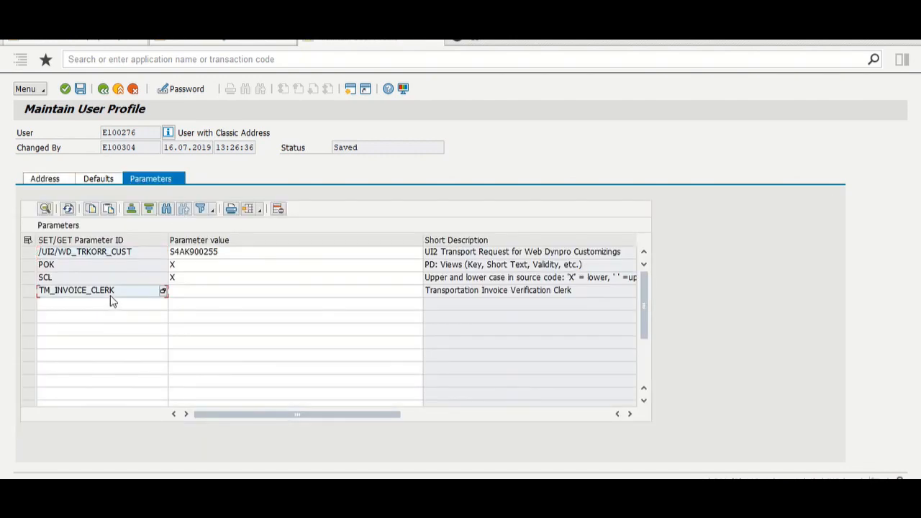
left_click(28, 293)
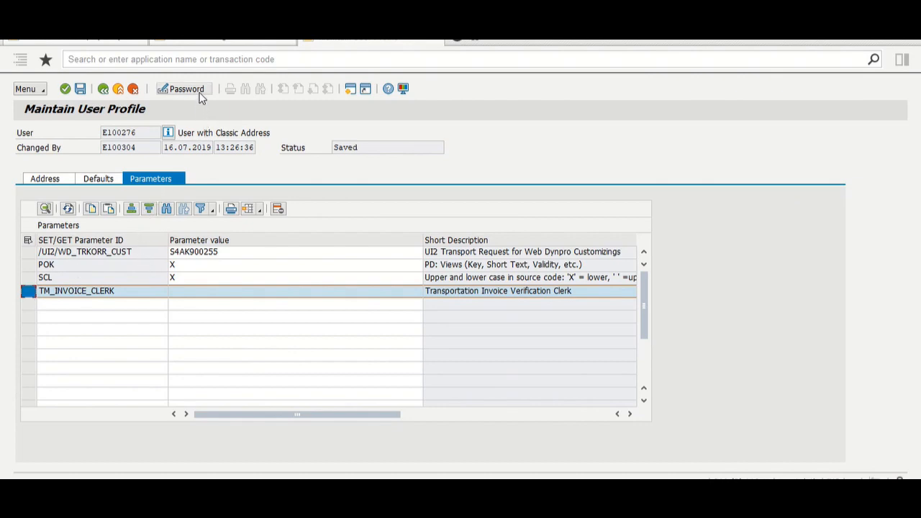
left_click(194, 43)
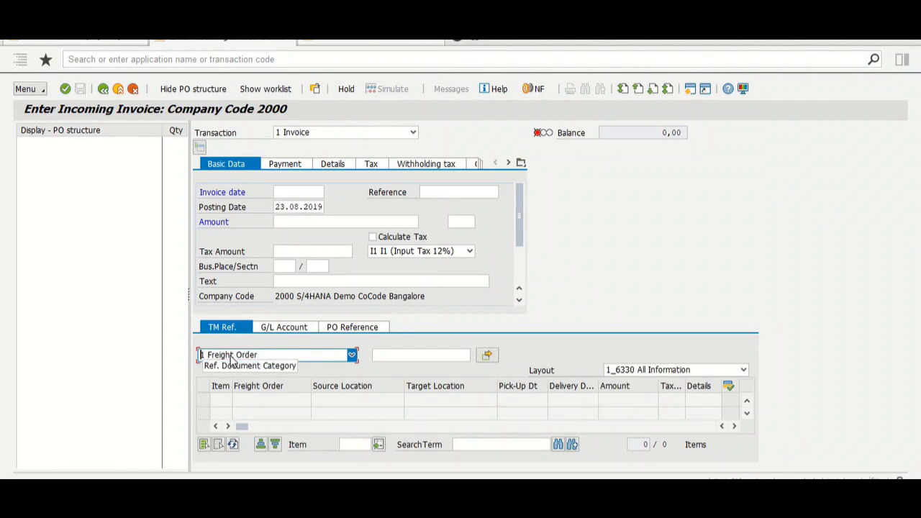
Step: Look up the freight order in the freight settlement's document flow and enter its number as the invoice's reference document
left_click(409, 355)
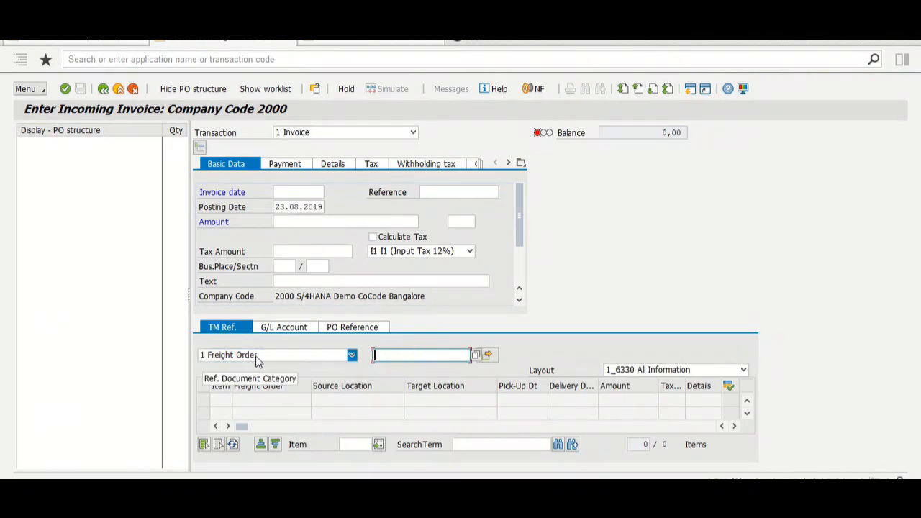
key("alt+Tab")
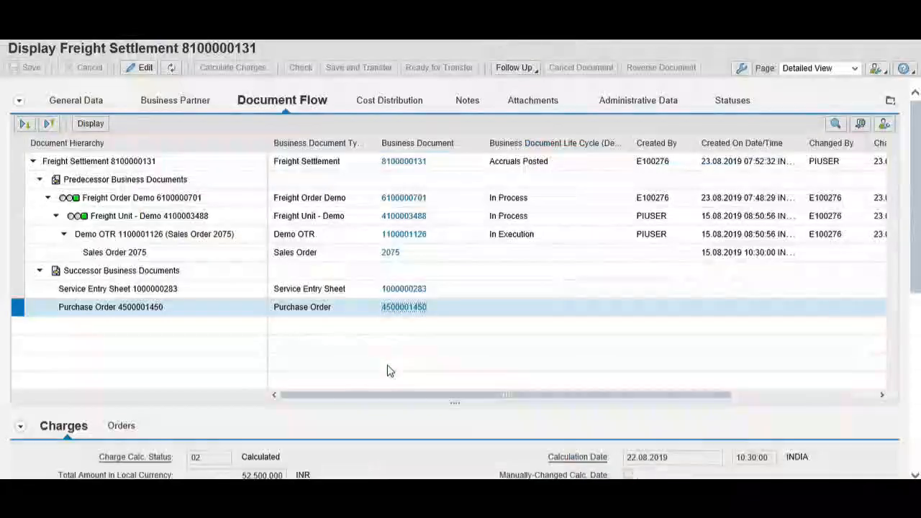
key("alt+Tab")
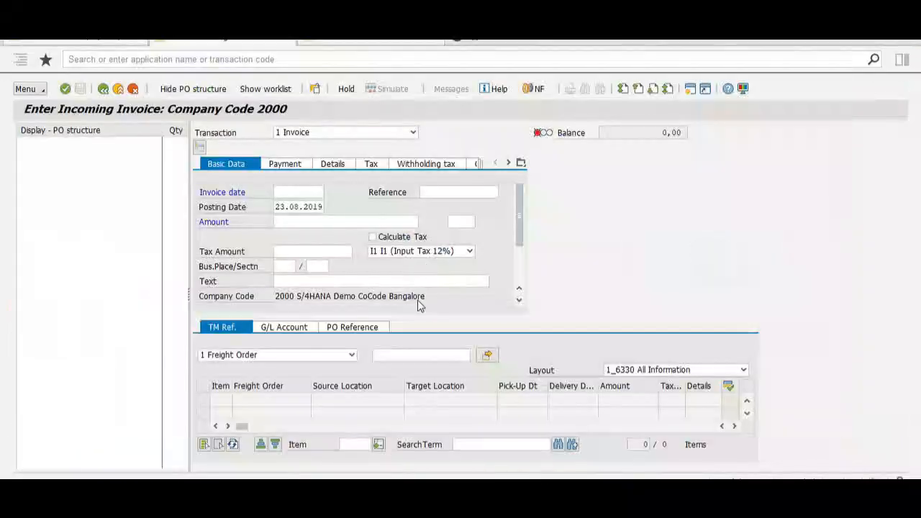
left_click(386, 355)
type("61")
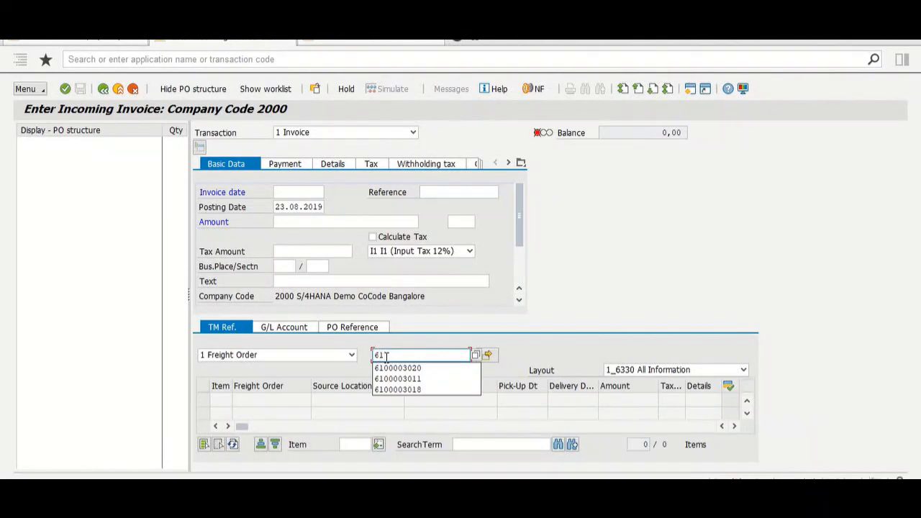
type("00000710")
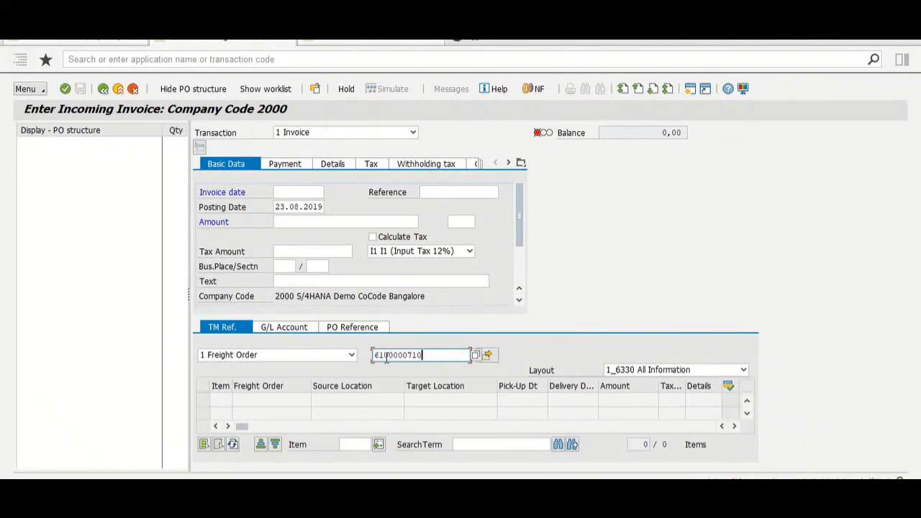
key("BackSpace")
key("BackSpace")
type("01")
key("Return")
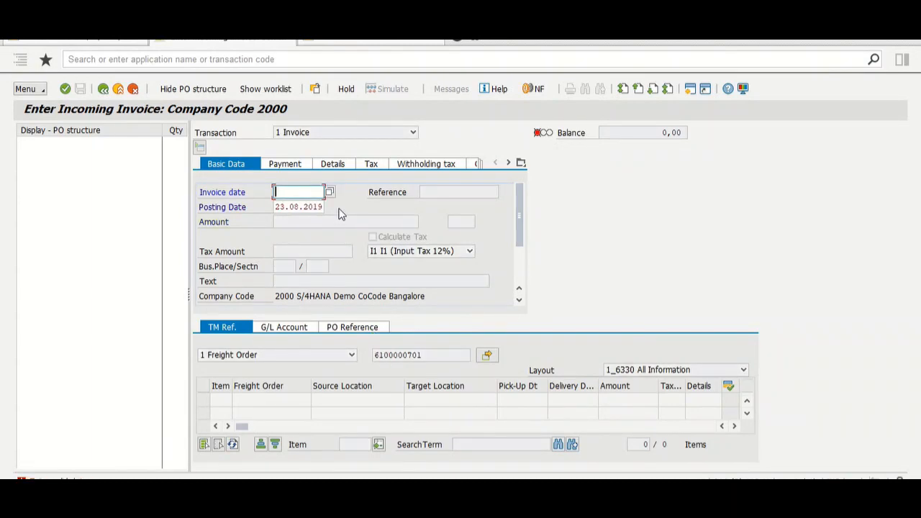
Step: Set the invoice date to 23.08.2019 and the reference to CARR_INV, loading the freight order item
type("2")
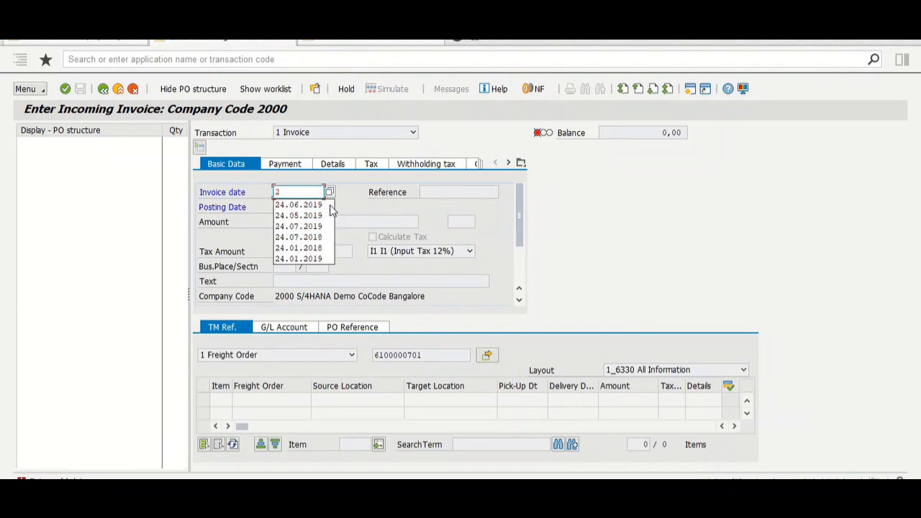
type("3.08.2019")
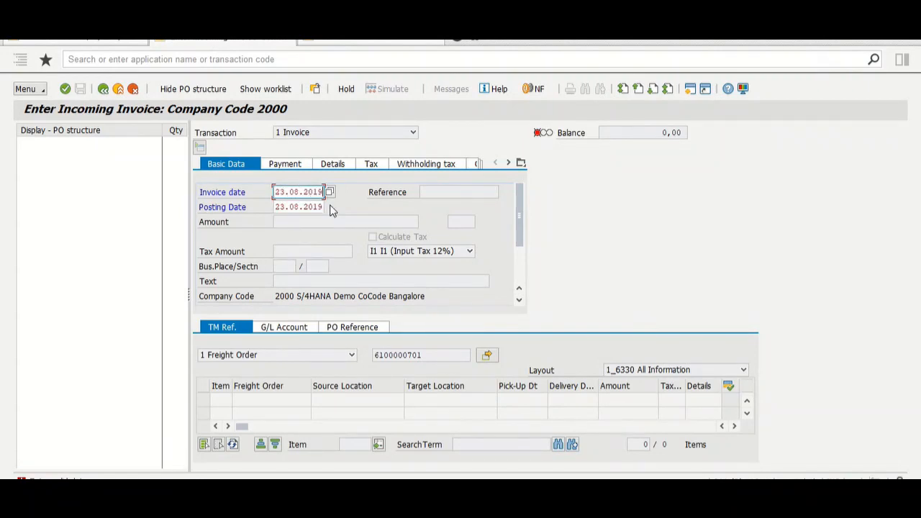
key("Return")
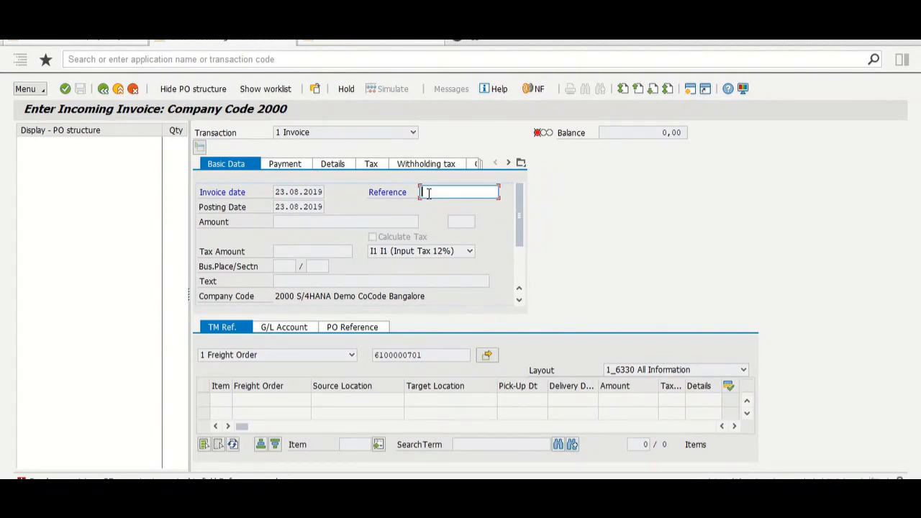
type("CARR_INV")
key("Return")
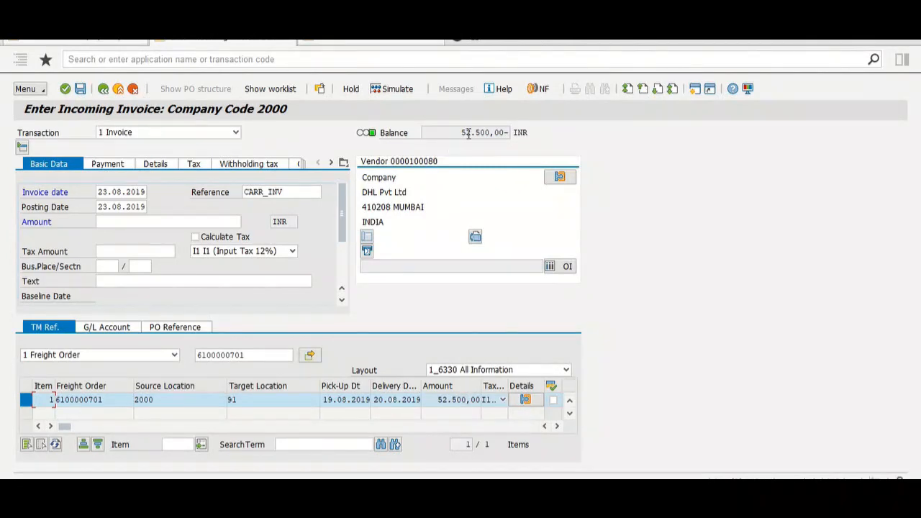
Step: Check the invoice balance and turn on automatic tax calculation for the invoice
left_click_drag(461, 134, 491, 133)
left_click(491, 133)
left_click(155, 224)
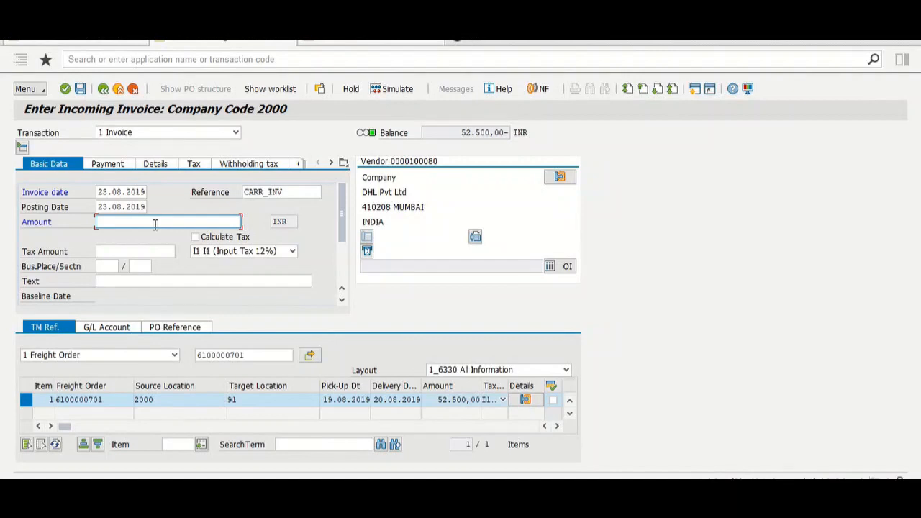
left_click(195, 239)
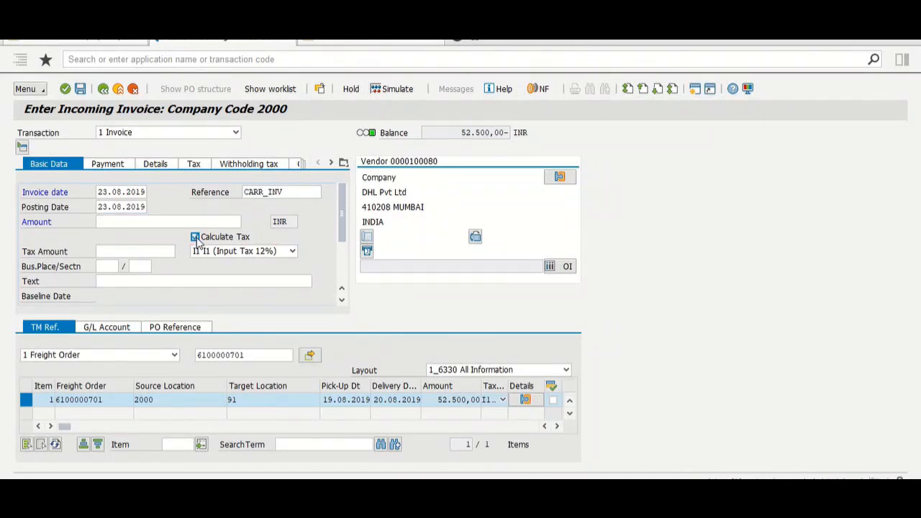
key("Return")
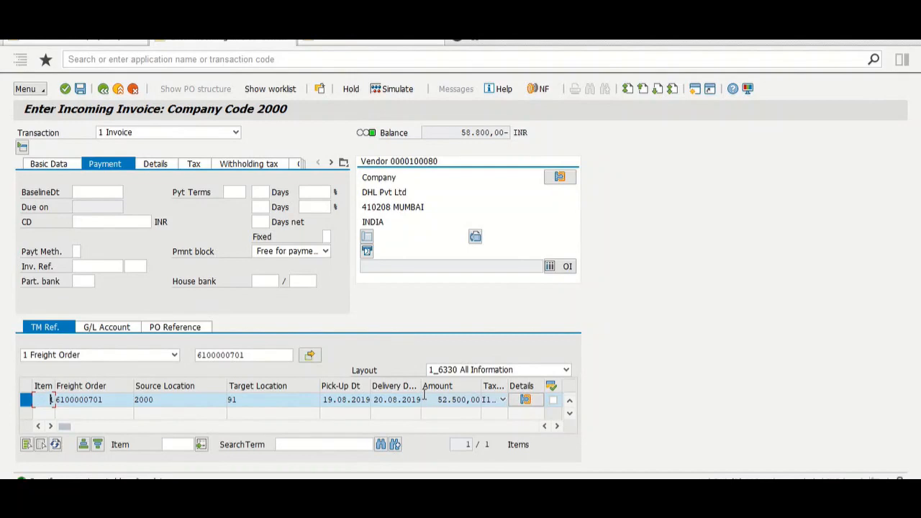
Step: Examine the remaining columns of the freight order item, including recipient, shipper, account assignment and bill of lading
left_click(557, 426)
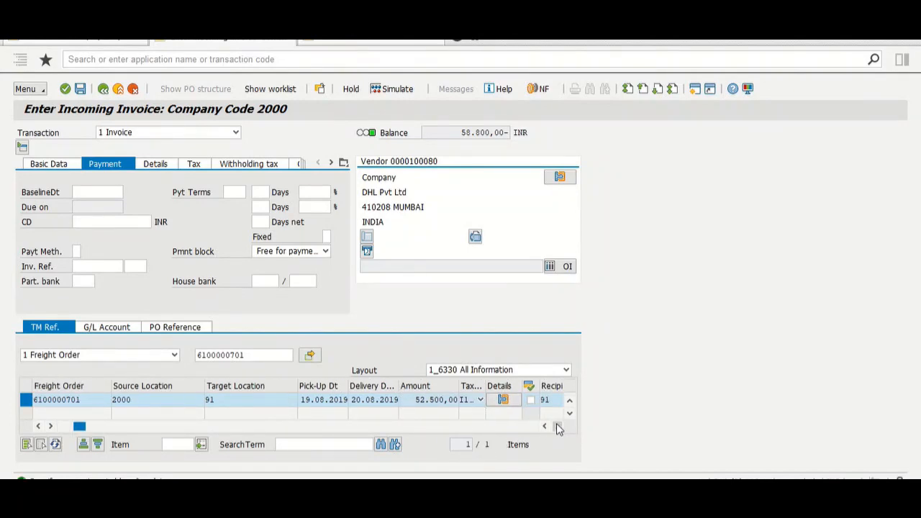
left_click(557, 426)
left_click(557, 426)
left_click(557, 426)
left_click(557, 426)
left_click(557, 426)
left_click(557, 426)
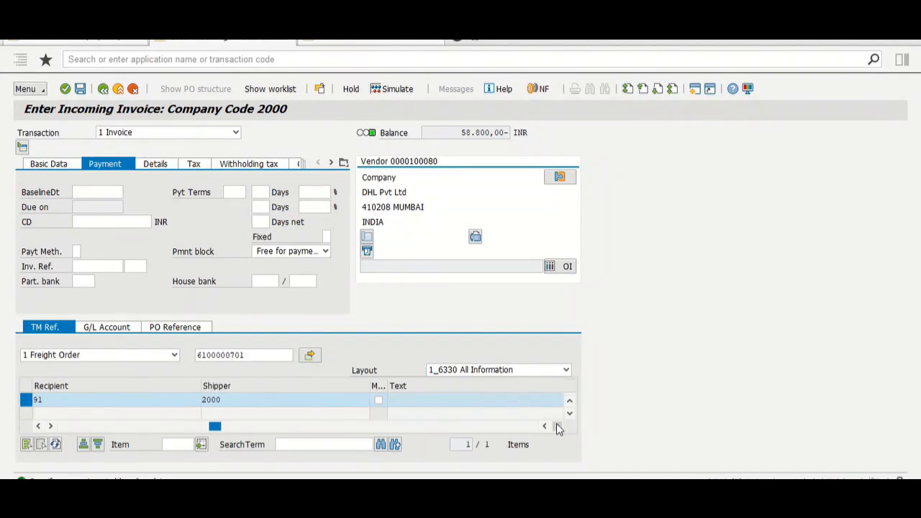
left_click(557, 426)
left_click(557, 426)
left_click(557, 426)
left_click(557, 426)
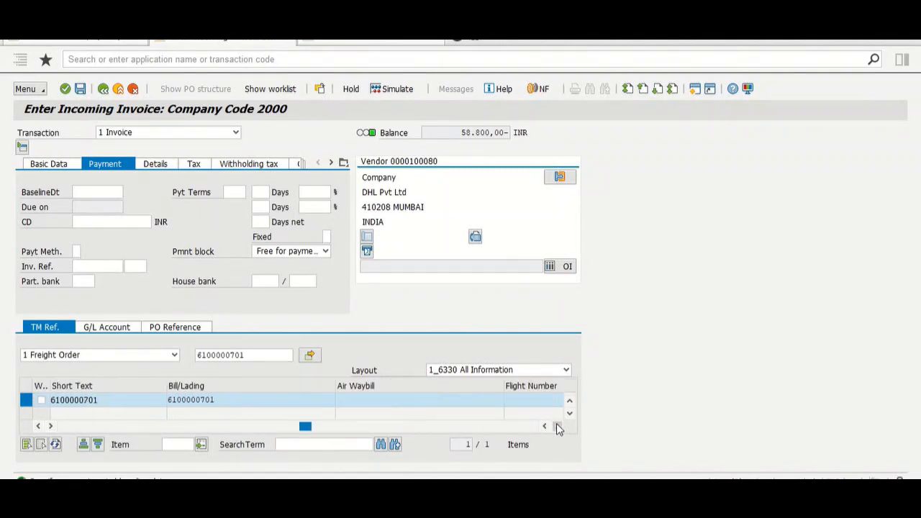
left_click(557, 426)
left_click(545, 426)
left_click(545, 426)
left_click(545, 425)
left_click(544, 426)
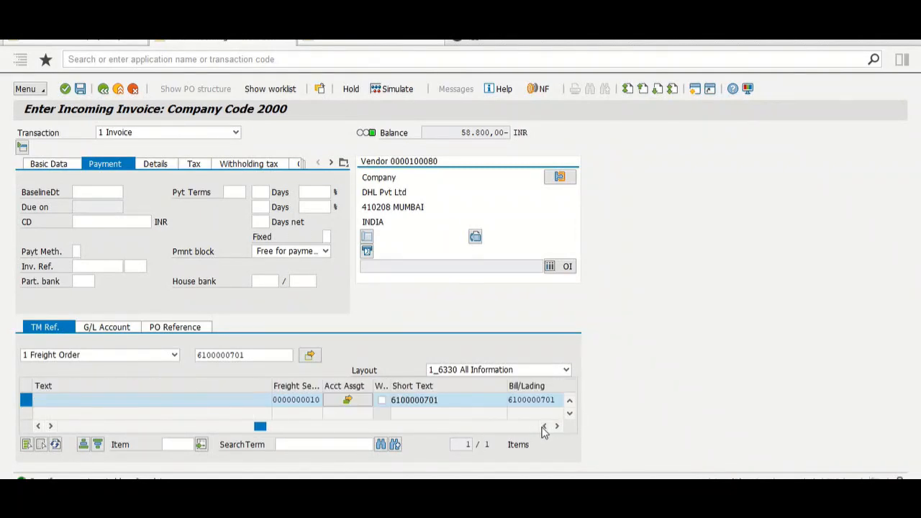
Step: Request the item's account assignment and set the invoice's payment baseline date to 23.08.2019
left_click(349, 402)
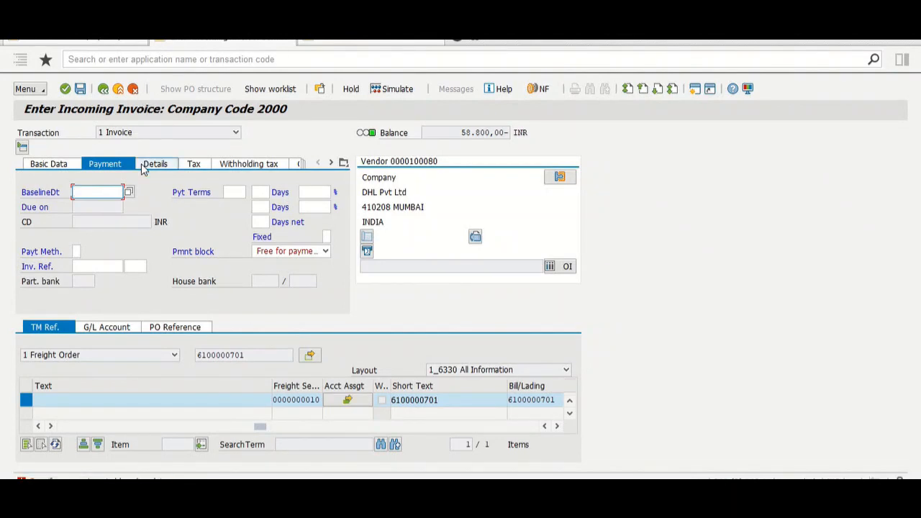
type("23.08.2019")
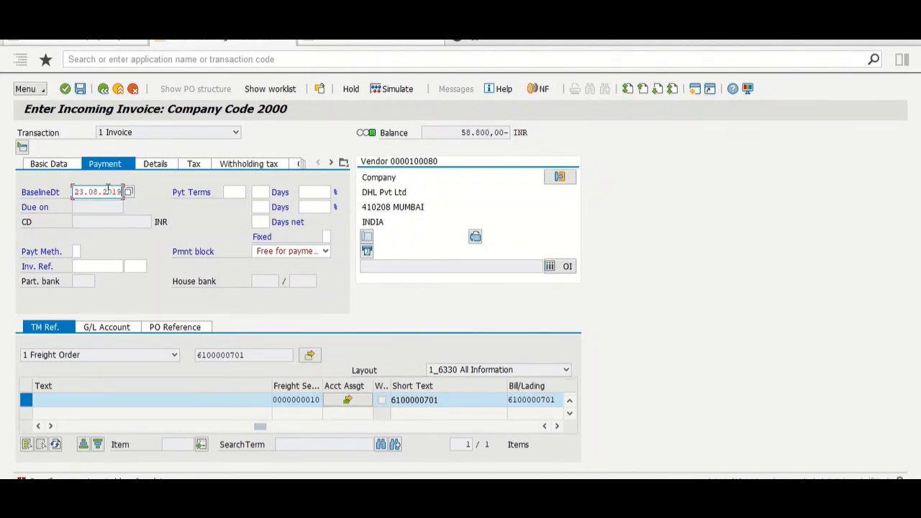
key("Return")
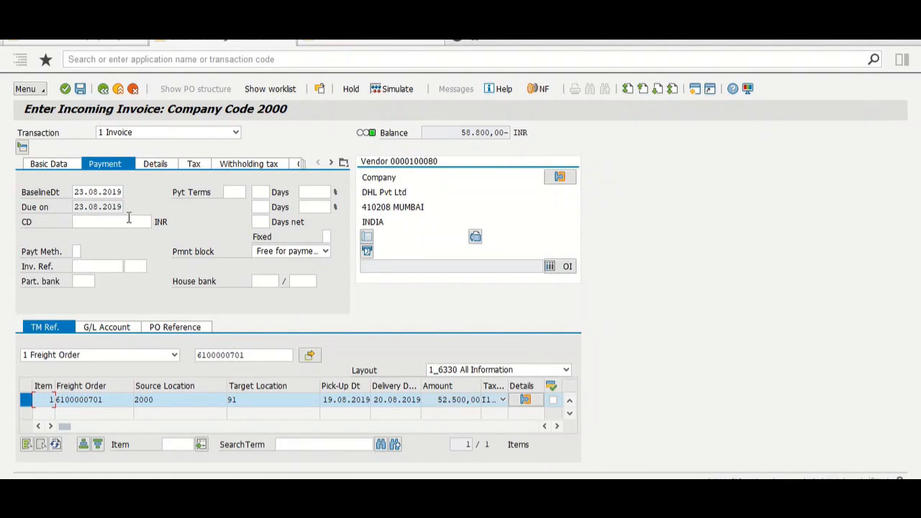
Step: Check the calculated tax amount in the invoice's basic data and set the gross invoice amount to 58800 INR
left_click(50, 165)
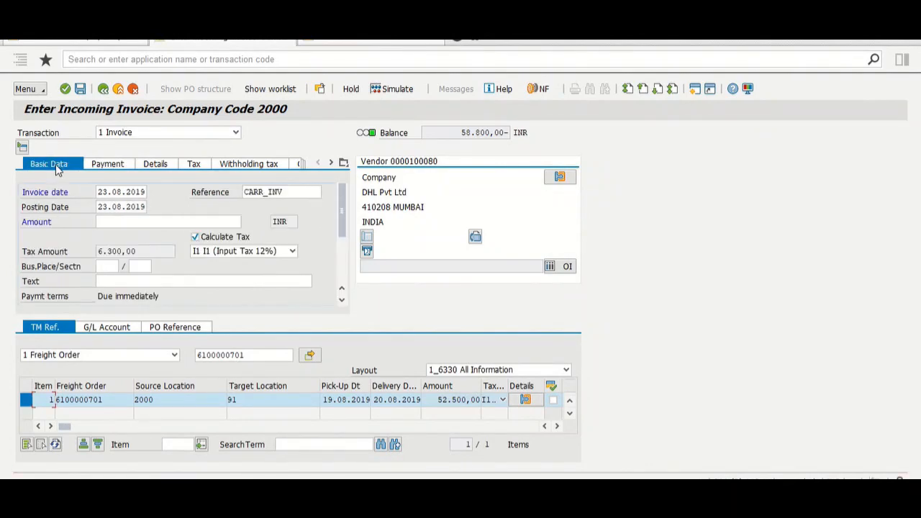
left_click(137, 223)
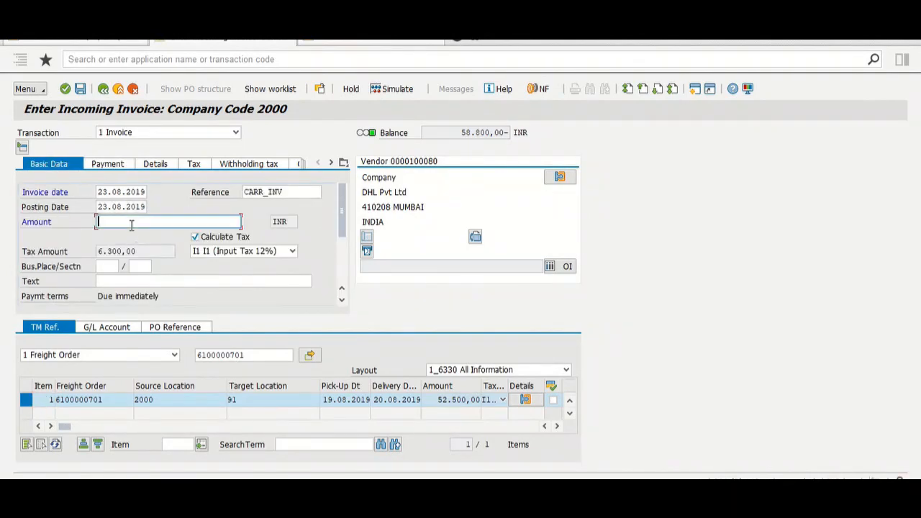
left_click_drag(136, 251, 98, 249)
left_click(128, 222)
type("58800")
key("Return")
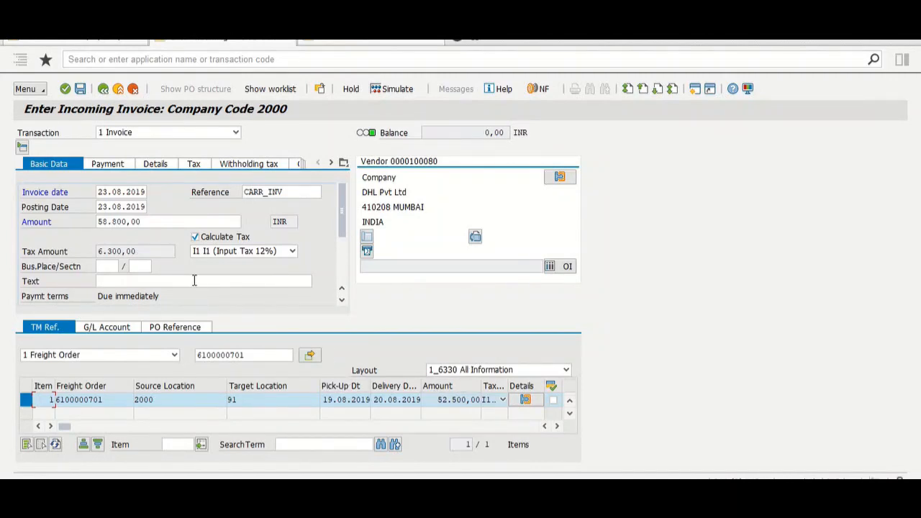
Step: Check the entered invoice amount and post the incoming invoice
left_click_drag(143, 221, 98, 222)
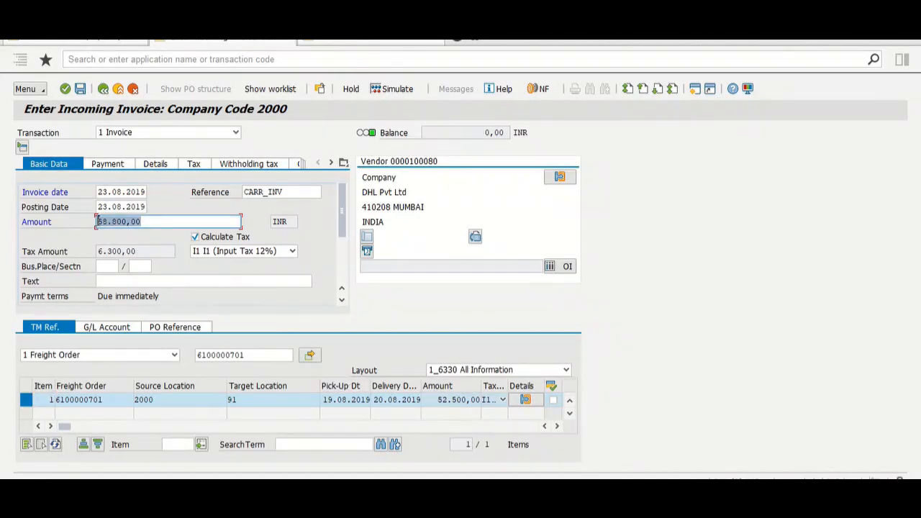
left_click(98, 222)
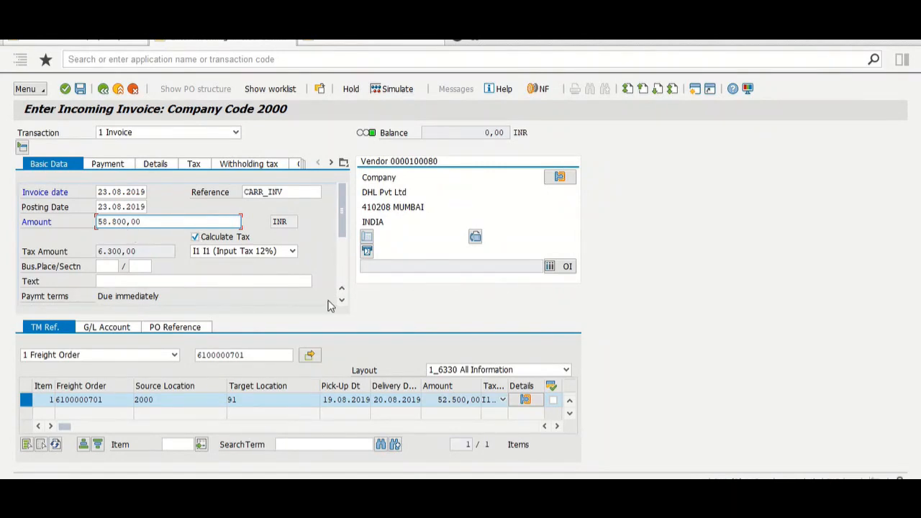
left_click(81, 91)
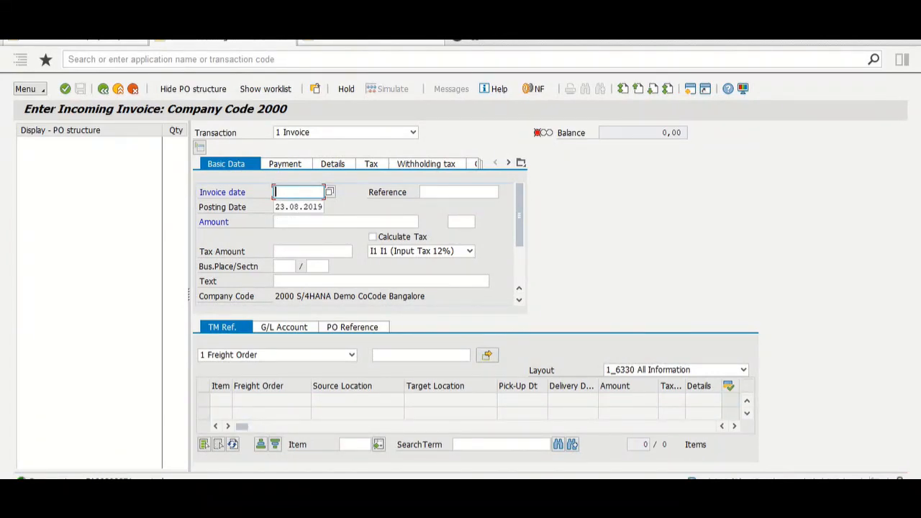
Step: Switch to the freight settlement, refresh its document flow, and select the invoice among the successor documents
key("alt+Tab")
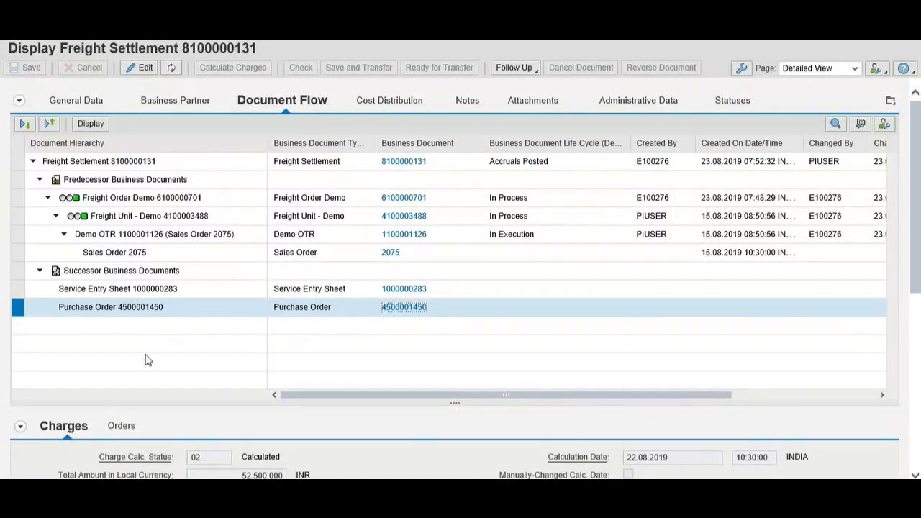
left_click(171, 69)
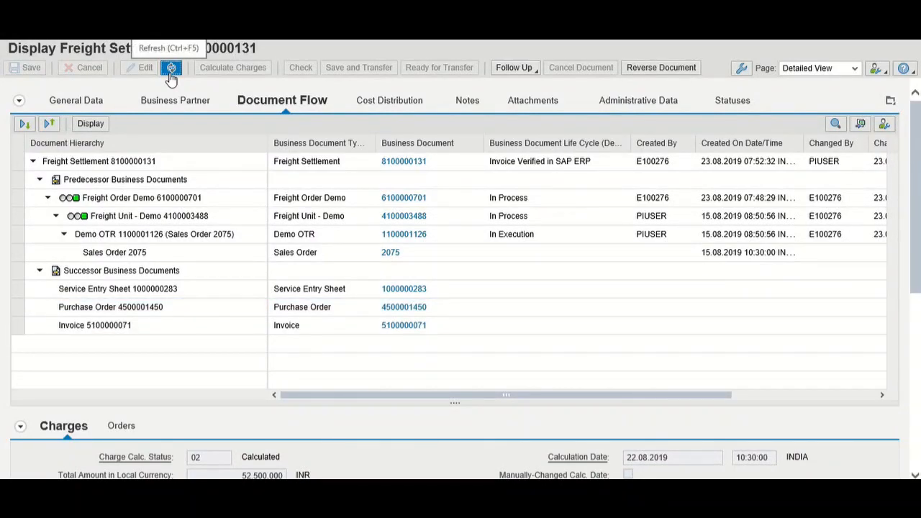
left_click(288, 333)
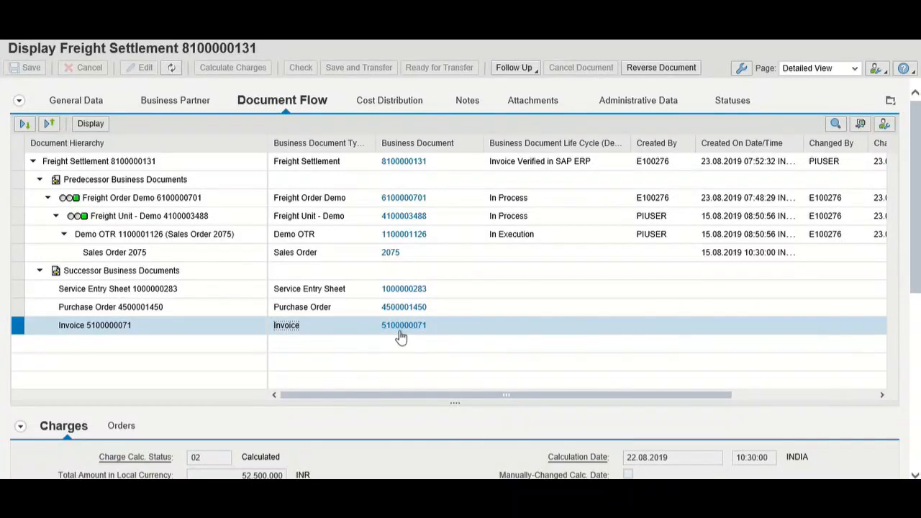